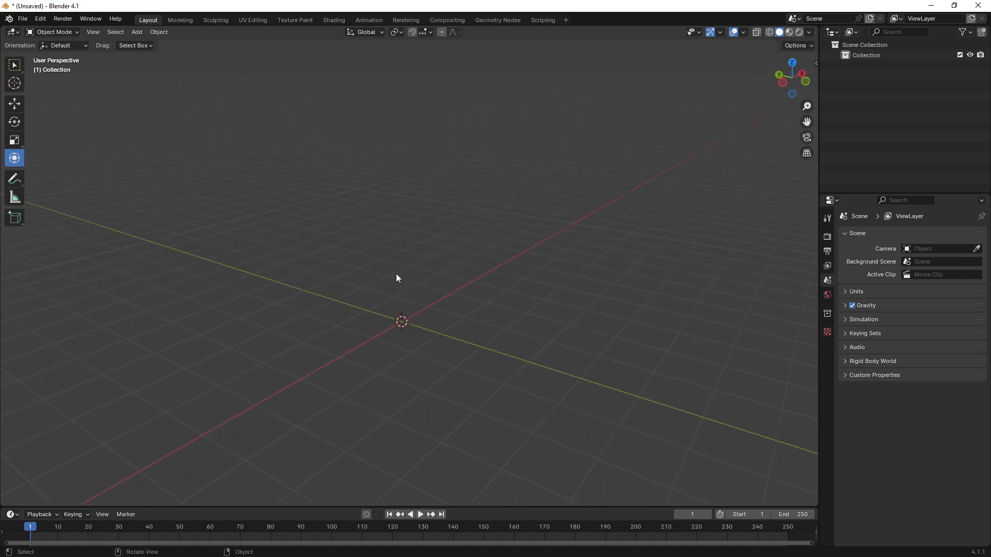
pyautogui.moveTo(396, 278); pyautogui.dragTo(417, 261, button='middle')
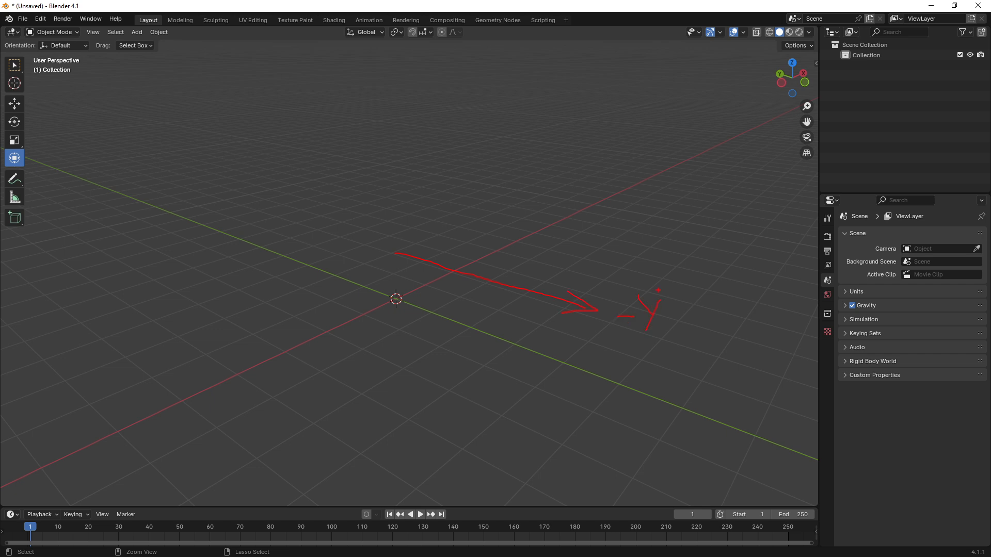
pyautogui.press('Escape')
pyautogui.keyDown('shift'); pyautogui.moveTo(602, 166); pyautogui.dragTo(603, 169, button='middle'); pyautogui.keyUp('shift')
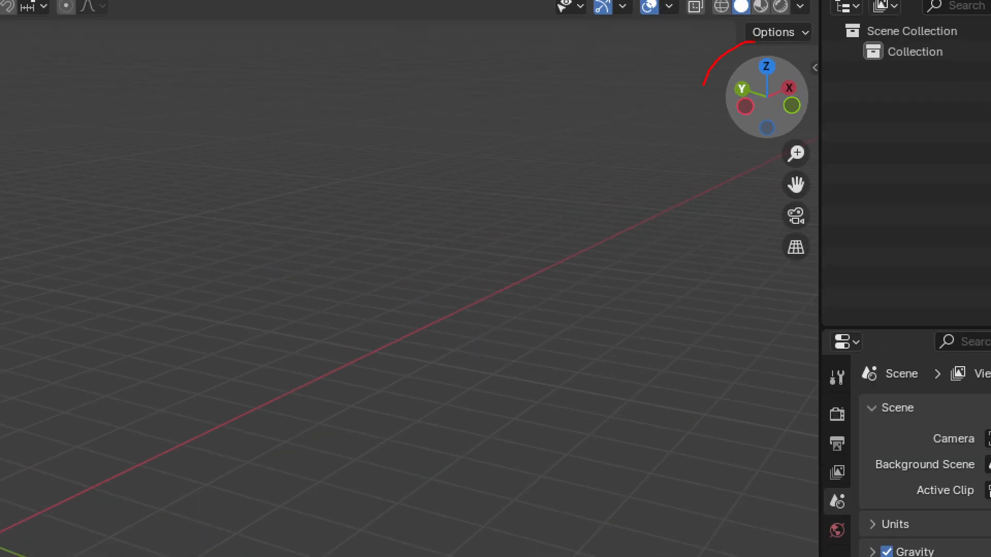
pyautogui.moveTo(702, 84)
pyautogui.mouseDown()
pyautogui.moveTo(834, 120)
pyautogui.moveTo(816, 55)
pyautogui.mouseUp()
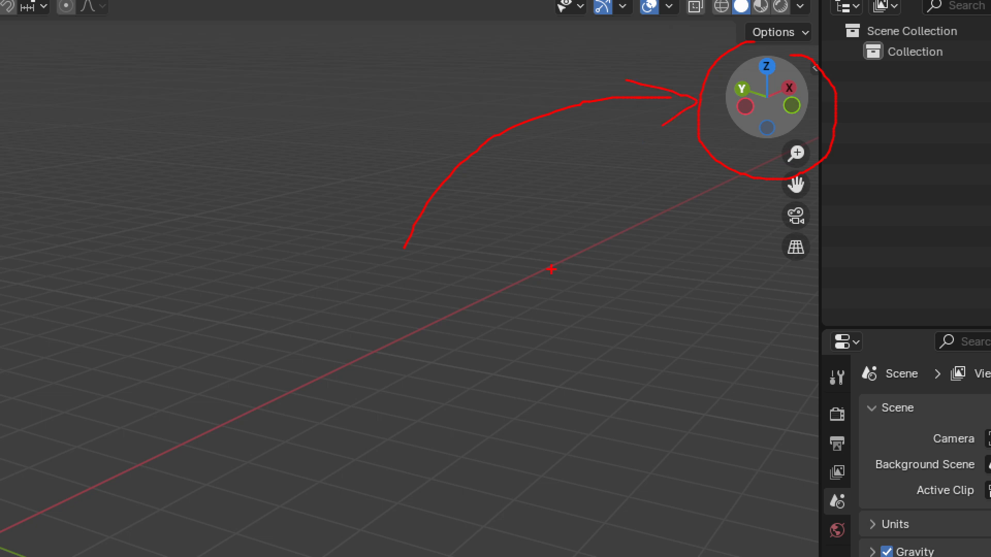
pyautogui.press('Escape')
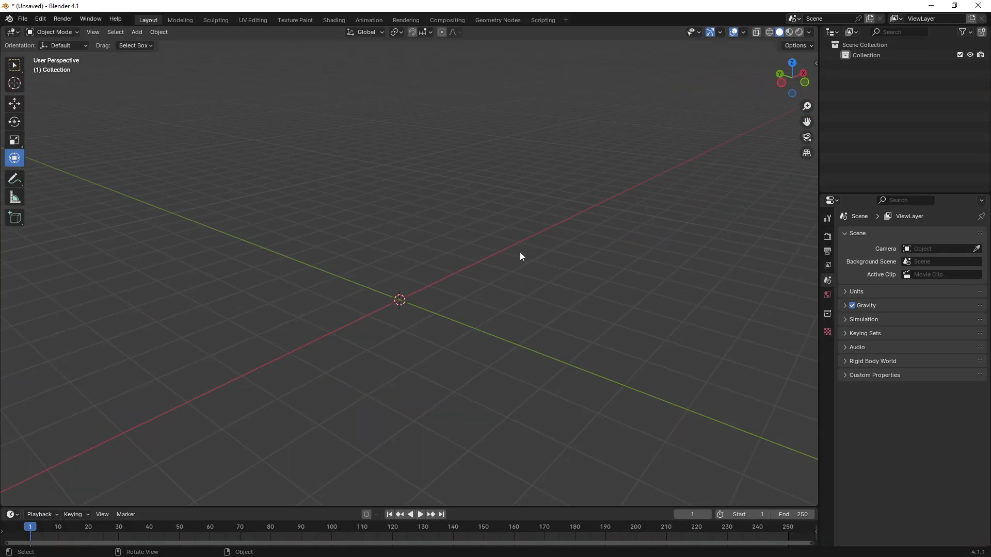
pyautogui.keyDown('shift'); pyautogui.moveTo(492, 260); pyautogui.dragTo(516, 272, button='middle'); pyautogui.keyUp('shift')
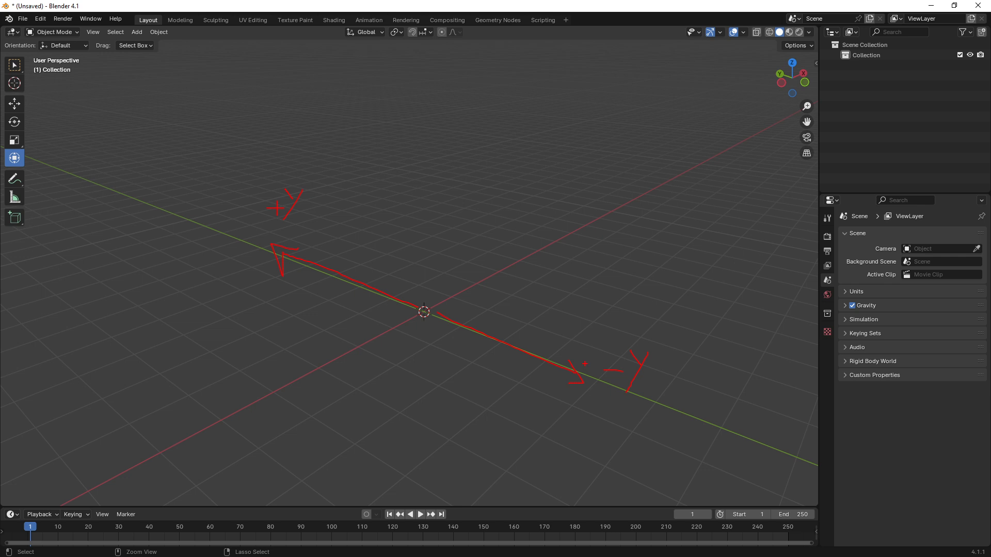
pyautogui.press('Escape')
pyautogui.moveTo(486, 321)
pyautogui.mouseDown(button='middle')
pyautogui.moveTo(469, 311)
pyautogui.moveTo(468, 296)
pyautogui.moveTo(466, 314)
pyautogui.mouseUp(button='middle')
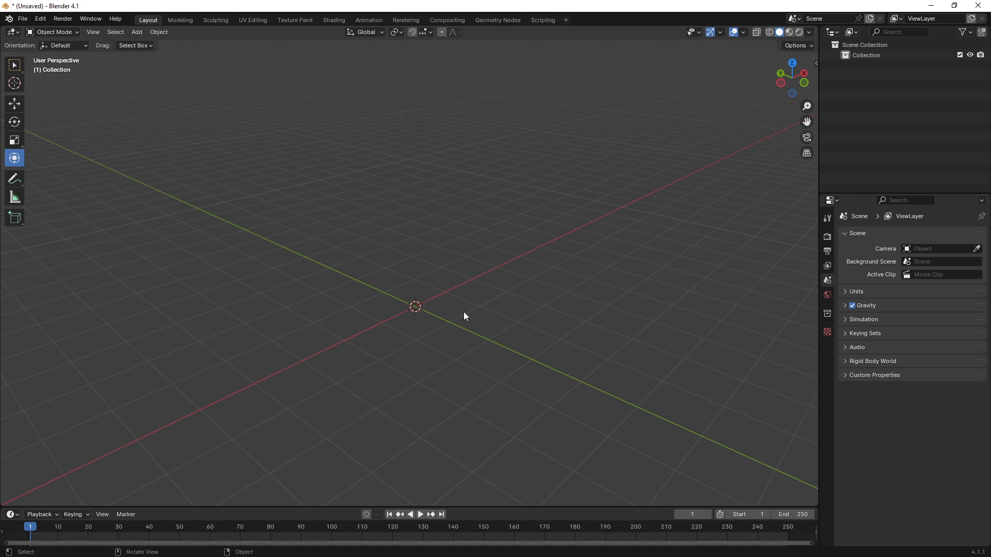
# Add a cube mesh at the origin of the empty scene
pyautogui.moveTo(463, 312); pyautogui.dragTo(433, 283, button='middle')
pyautogui.hotkey('shift', 'a')
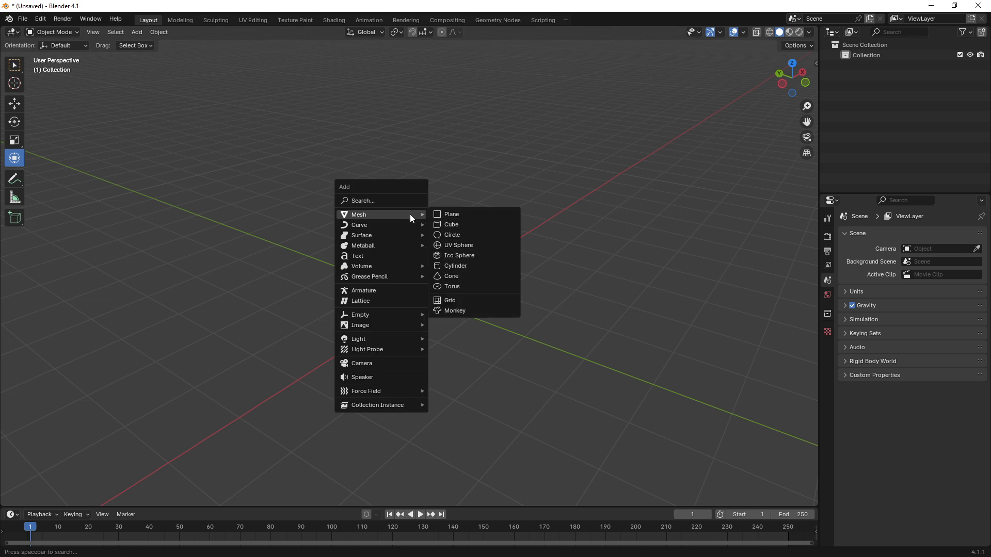
pyautogui.click(448, 226)
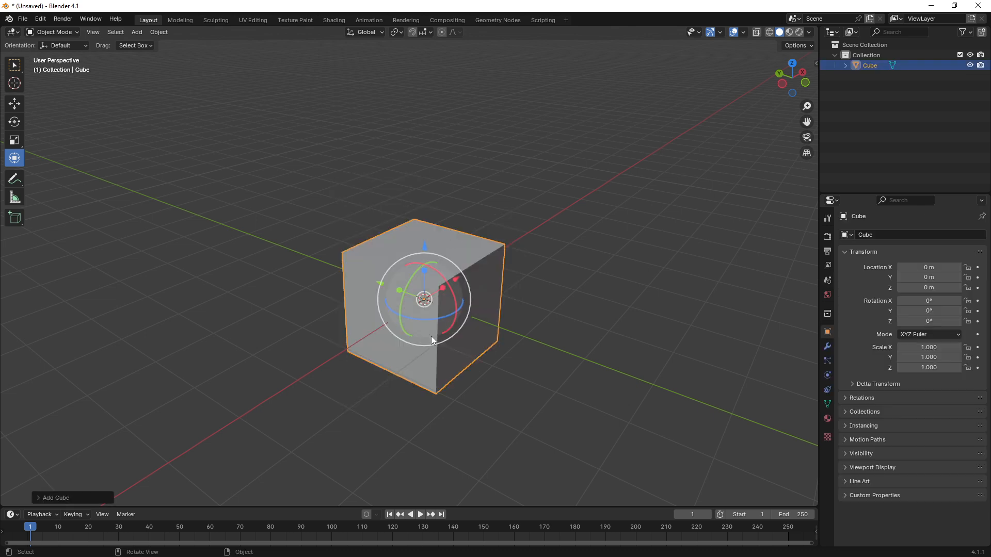
pyautogui.moveTo(423, 333); pyautogui.dragTo(439, 322, button='middle')
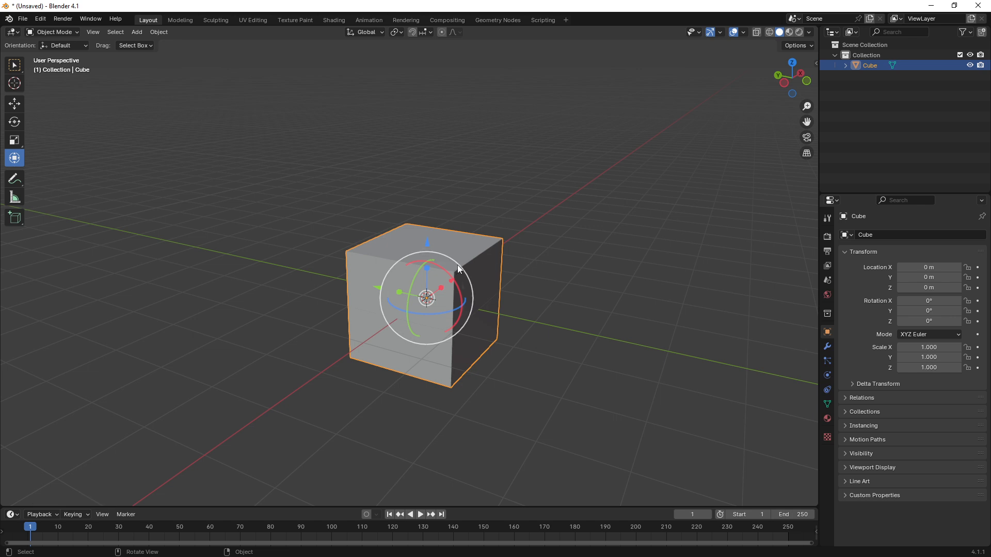
pyautogui.moveTo(457, 286); pyautogui.dragTo(492, 294, button='middle')
pyautogui.moveTo(406, 234); pyautogui.dragTo(399, 143)
pyautogui.moveTo(494, 307); pyautogui.dragTo(441, 300, button='middle')
pyautogui.hotkey('alt', 'g')
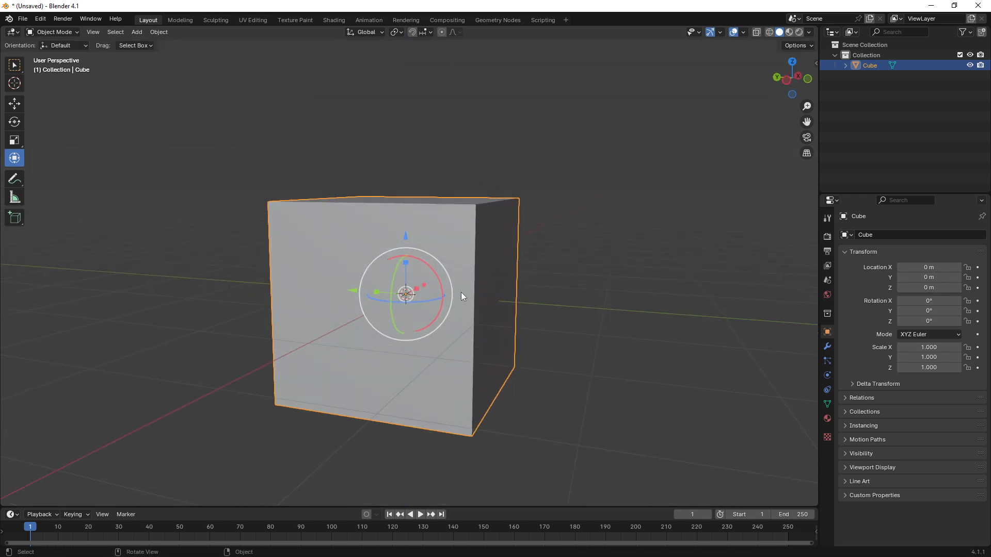
# Move the cube up along the global Z axis by about 1.06 m
pyautogui.press('g')
pyautogui.press('z')
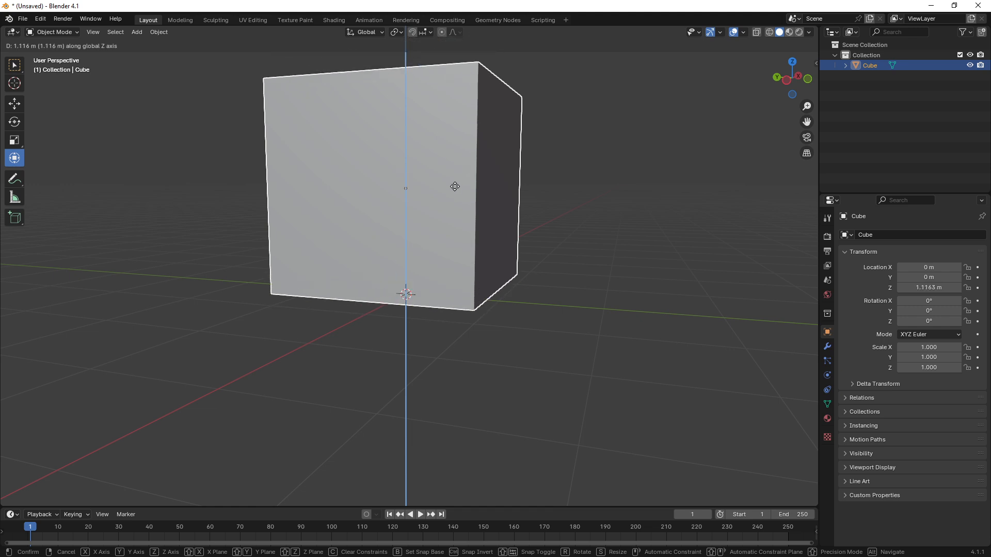
pyautogui.click(454, 191)
pyautogui.moveTo(459, 313); pyautogui.dragTo(472, 358, button='middle')
# Reselect the cube and activate the Transform tool
pyautogui.click(556, 314)
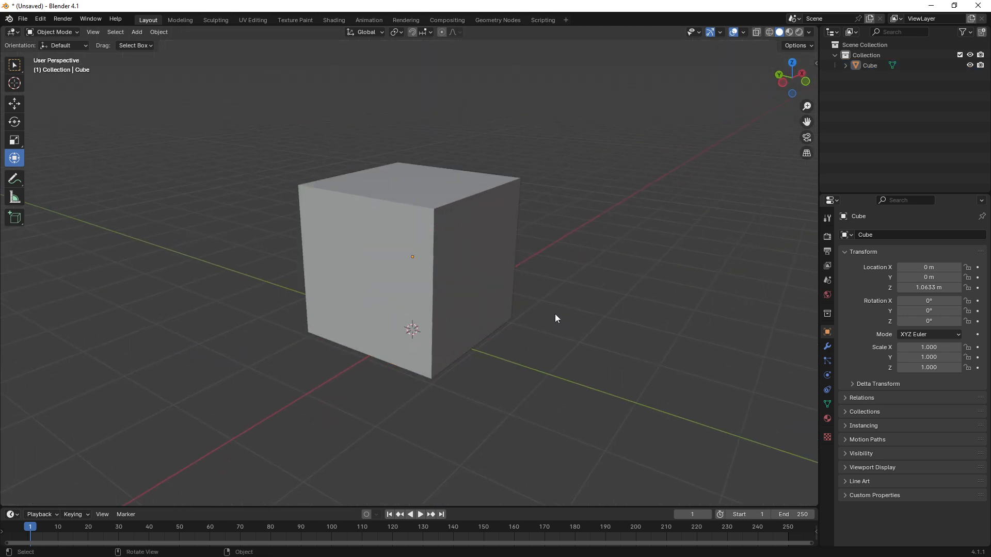
pyautogui.click(442, 257)
pyautogui.hotkey('shift', 'space')
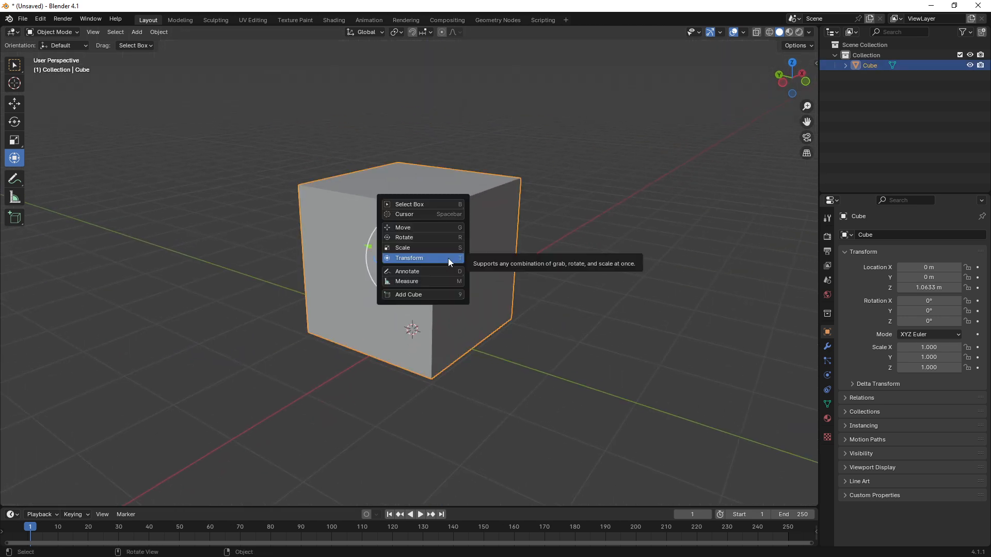
pyautogui.click(439, 259)
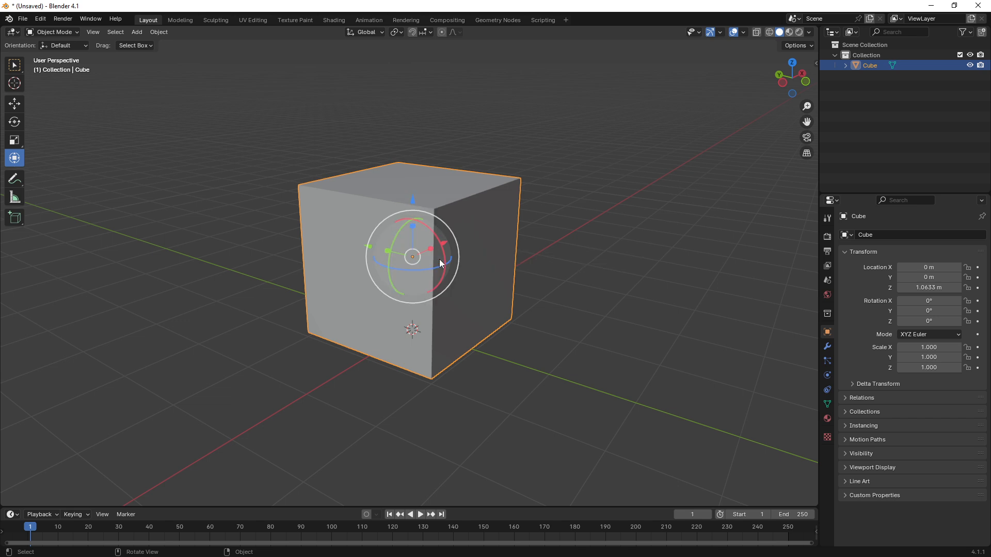
pyautogui.hotkey('ctrl', '1')
pyautogui.click(426, 229)
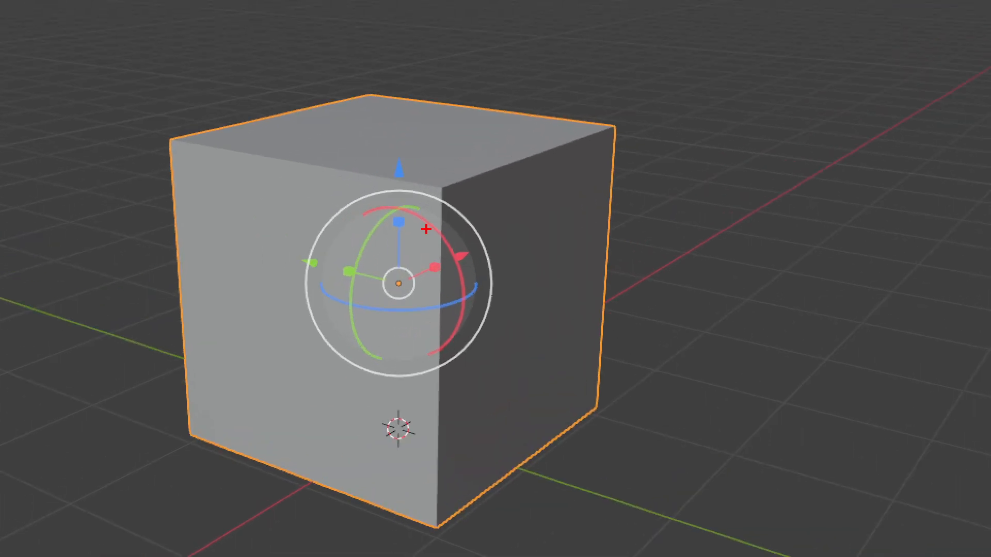
pyautogui.moveTo(354, 135)
pyautogui.mouseDown()
pyautogui.moveTo(249, 235)
pyautogui.moveTo(522, 341)
pyautogui.moveTo(391, 108)
pyautogui.mouseUp()
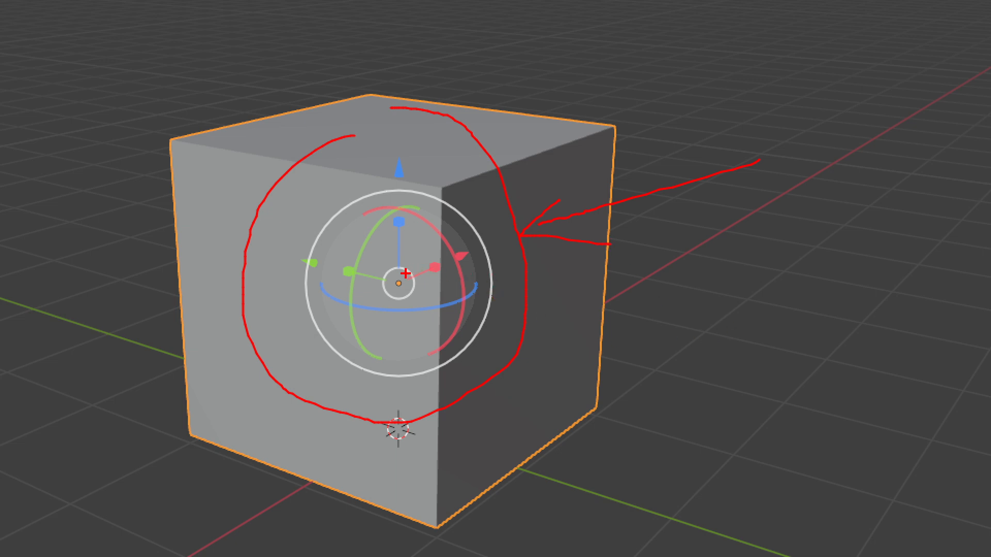
pyautogui.moveTo(405, 278); pyautogui.dragTo(511, 237)
pyautogui.moveTo(399, 269)
pyautogui.mouseDown()
pyautogui.moveTo(404, 146)
pyautogui.moveTo(257, 238)
pyautogui.mouseUp()
pyautogui.moveTo(409, 207)
pyautogui.mouseDown()
pyautogui.moveTo(351, 237)
pyautogui.moveTo(466, 266)
pyautogui.mouseUp()
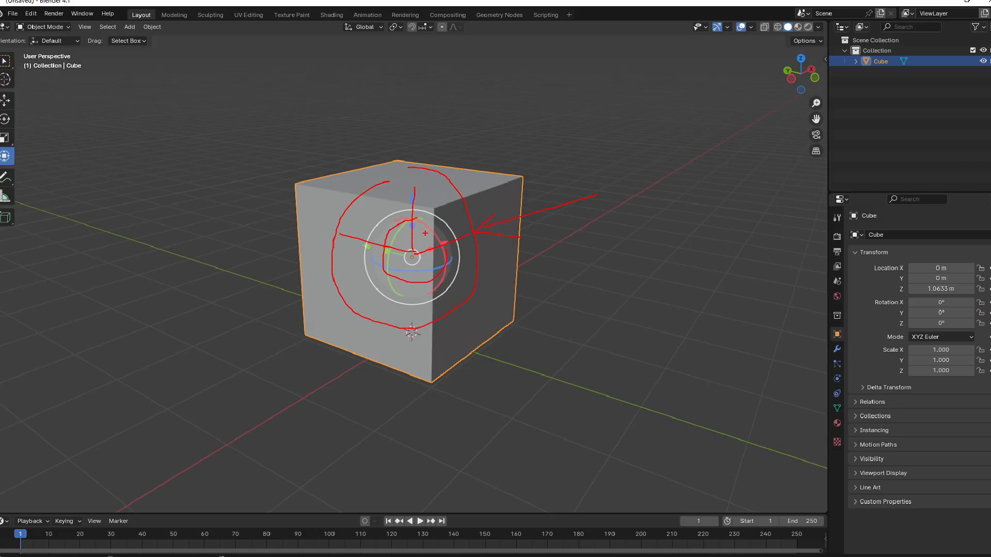
pyautogui.press('Escape')
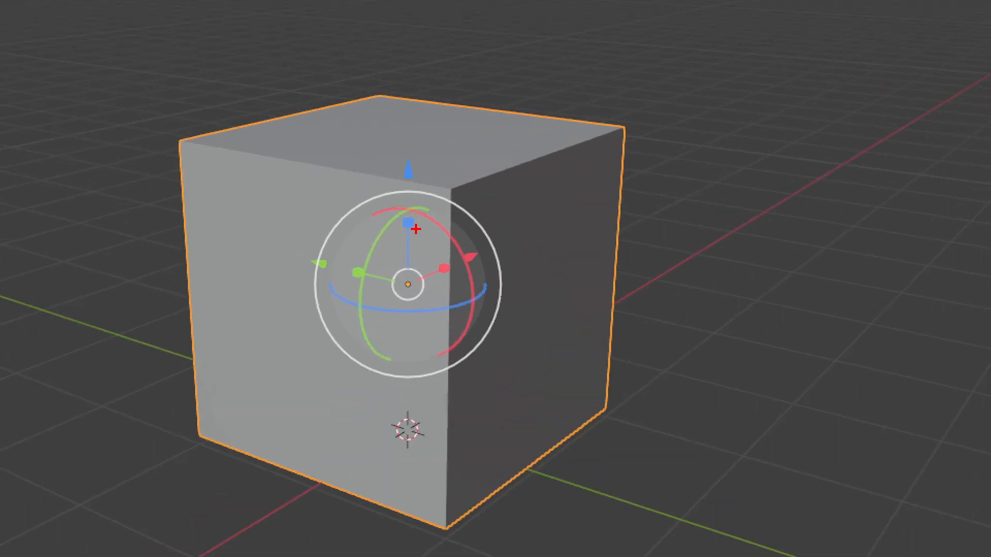
pyautogui.moveTo(401, 226)
pyautogui.mouseDown()
pyautogui.moveTo(428, 219)
pyautogui.moveTo(465, 265)
pyautogui.mouseUp()
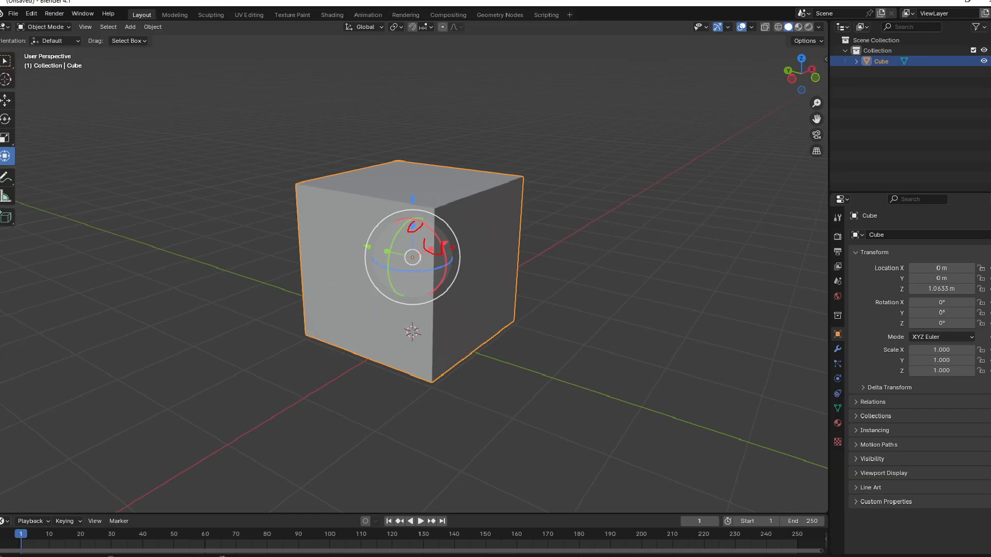
pyautogui.press('Escape')
# In the left orthographic view, lower the cube along Z to about 1.0015 m so its base rests on the ground line
pyautogui.moveTo(442, 232)
pyautogui.mouseDown(button='middle')
pyautogui.moveTo(475, 214)
pyautogui.moveTo(461, 211)
pyautogui.mouseUp(button='middle')
pyautogui.moveTo(418, 197); pyautogui.dragTo(416, 197)
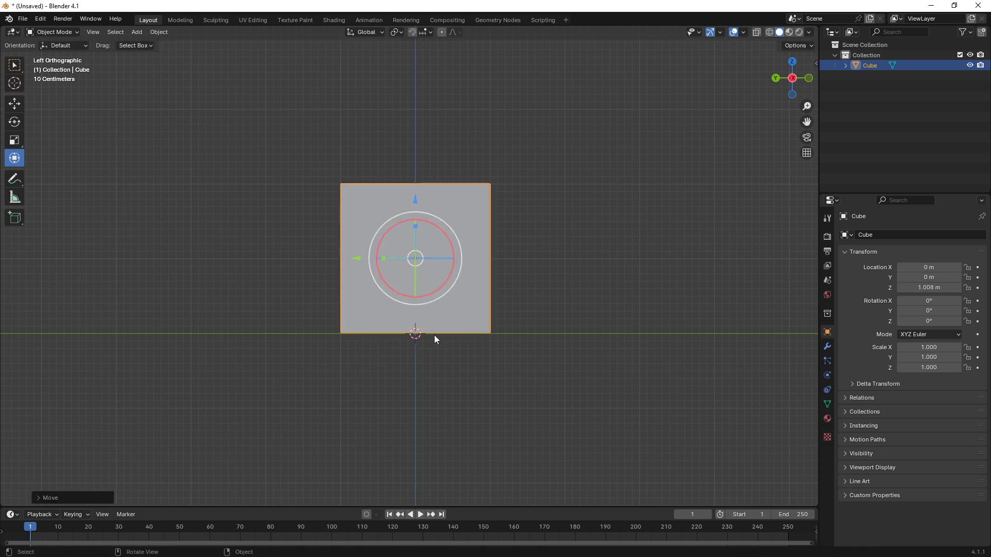
pyautogui.scroll(4, 442, 260)
pyautogui.scroll(-2, 478, 292)
pyautogui.moveTo(478, 292); pyautogui.dragTo(411, 328, button='middle')
pyautogui.keyDown('shift'); pyautogui.moveTo(410, 329); pyautogui.dragTo(464, 255, button='middle'); pyautogui.keyUp('shift')
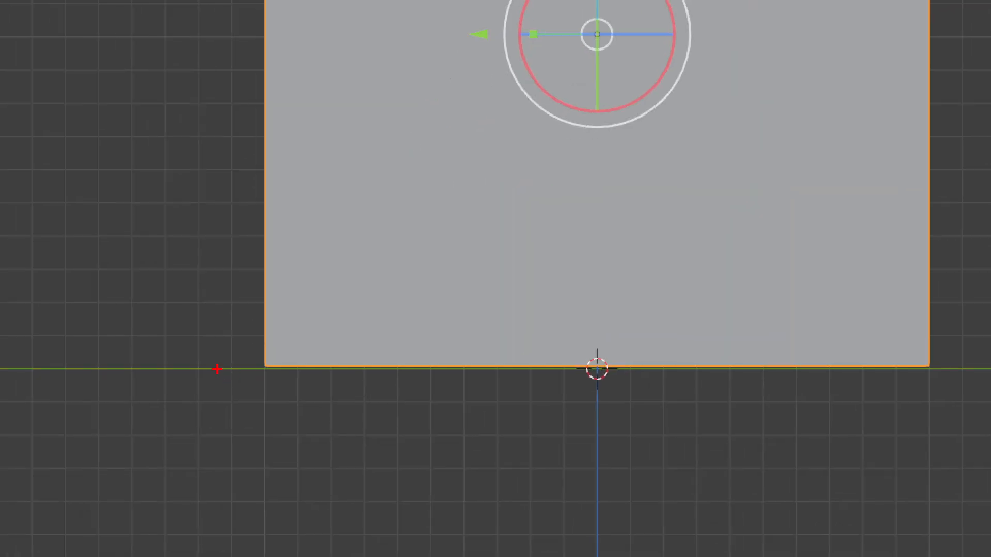
pyautogui.keyDown('shift'); pyautogui.moveTo(258, 367); pyautogui.dragTo(967, 367); pyautogui.keyUp('shift')
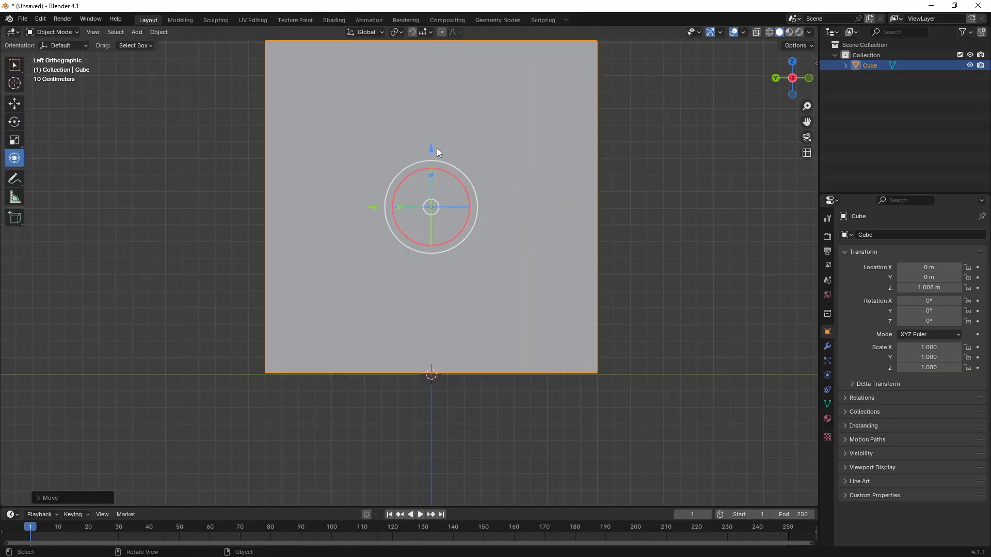
pyautogui.moveTo(433, 147); pyautogui.dragTo(502, 146)
pyautogui.moveTo(503, 150); pyautogui.dragTo(492, 305, button='middle')
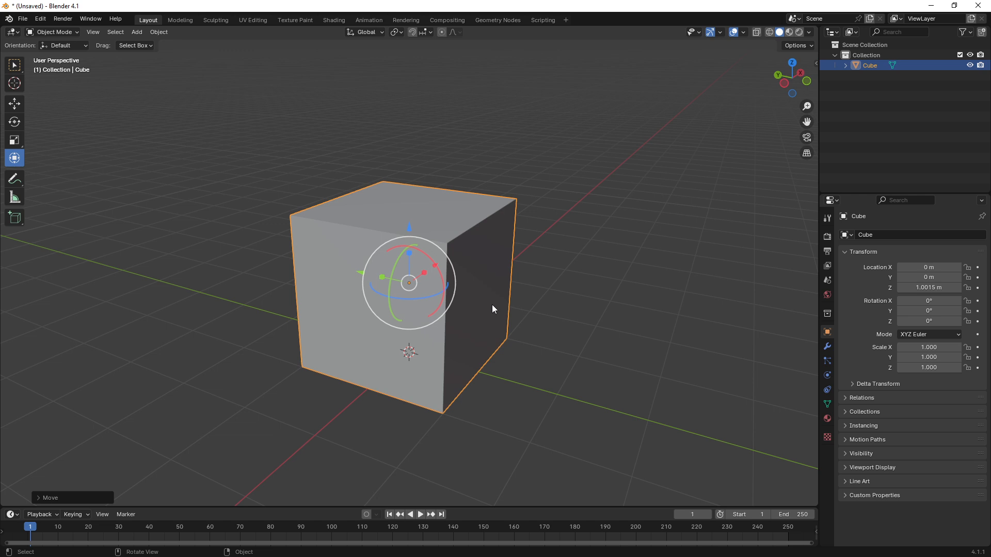
# Rename the cube object as Coffre_CaisseBas
pyautogui.moveTo(456, 268); pyautogui.dragTo(468, 268, button='middle')
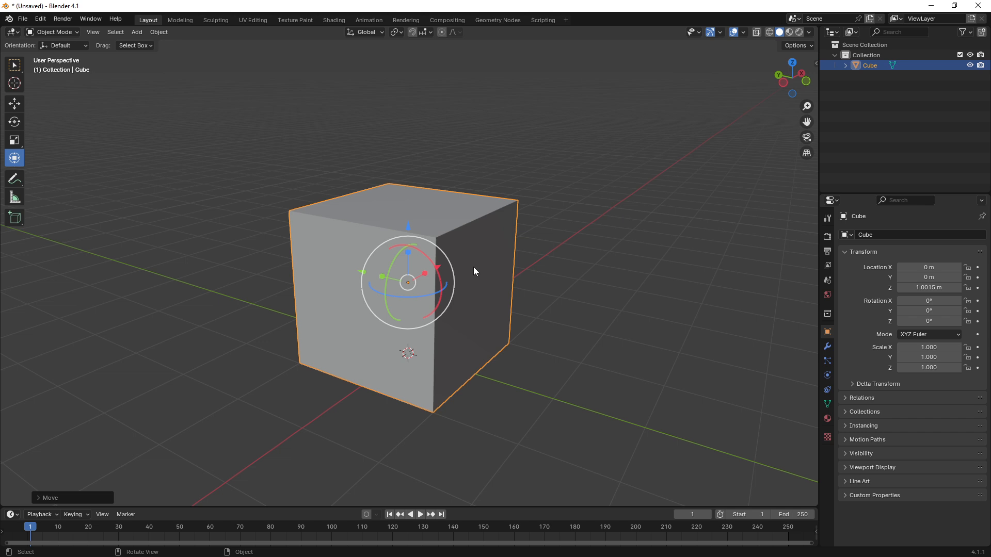
pyautogui.moveTo(469, 265); pyautogui.dragTo(490, 256, button='middle')
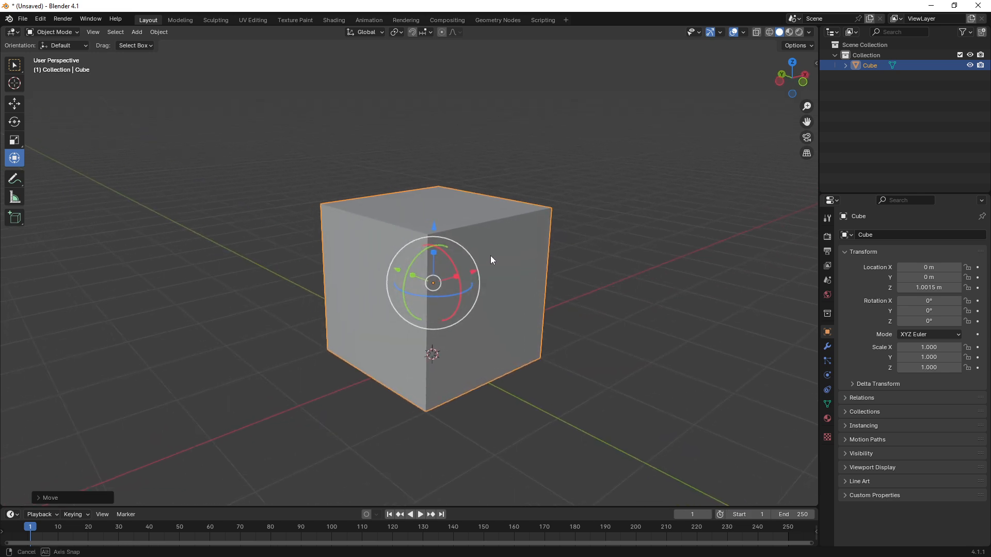
pyautogui.doubleClick(867, 65)
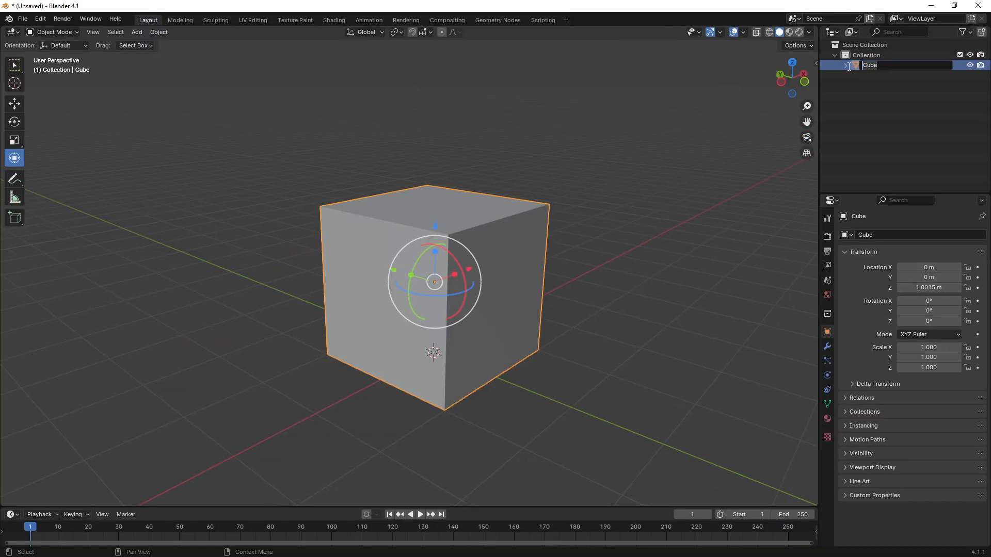
pyautogui.write('C')
pyautogui.write('CaisseBas')
pyautogui.press('Return')
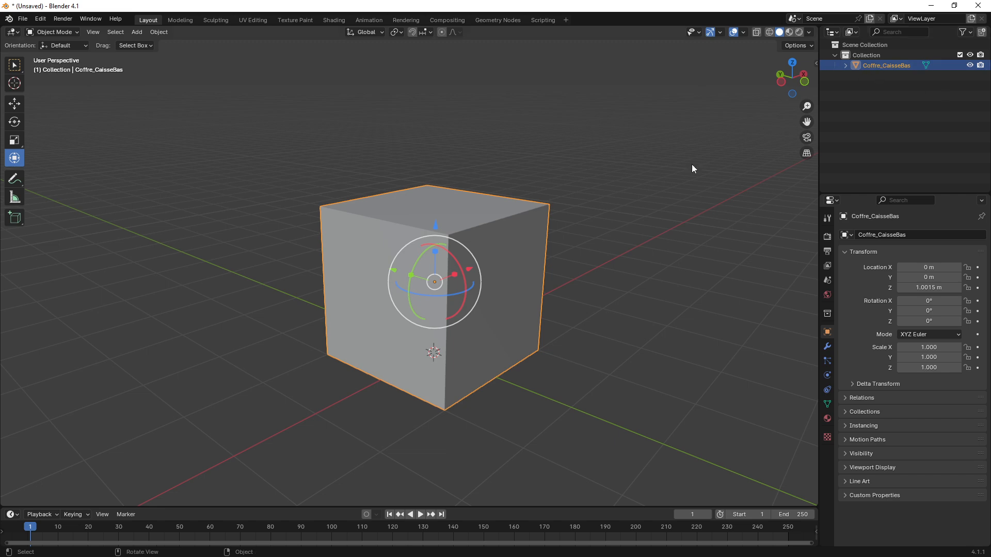
# Stretch the Coffre_CaisseBas box along the X axis to a scale of 2
pyautogui.moveTo(491, 182); pyautogui.dragTo(396, 269, button='middle')
pyautogui.moveTo(433, 280); pyautogui.dragTo(470, 279)
pyautogui.moveTo(470, 278)
pyautogui.mouseDown(button='middle')
pyautogui.moveTo(426, 282)
pyautogui.moveTo(518, 274)
pyautogui.moveTo(544, 210)
pyautogui.moveTo(438, 213)
pyautogui.moveTo(382, 268)
pyautogui.moveTo(432, 308)
pyautogui.moveTo(456, 273)
pyautogui.moveTo(397, 277)
pyautogui.moveTo(411, 301)
pyautogui.moveTo(462, 322)
pyautogui.moveTo(438, 282)
pyautogui.moveTo(486, 289)
pyautogui.mouseUp(button='middle')
pyautogui.keyDown('shift'); pyautogui.click(467, 305); pyautogui.keyUp('shift')
pyautogui.click(437, 283)
pyautogui.moveTo(421, 287); pyautogui.dragTo(434, 292, button='middle')
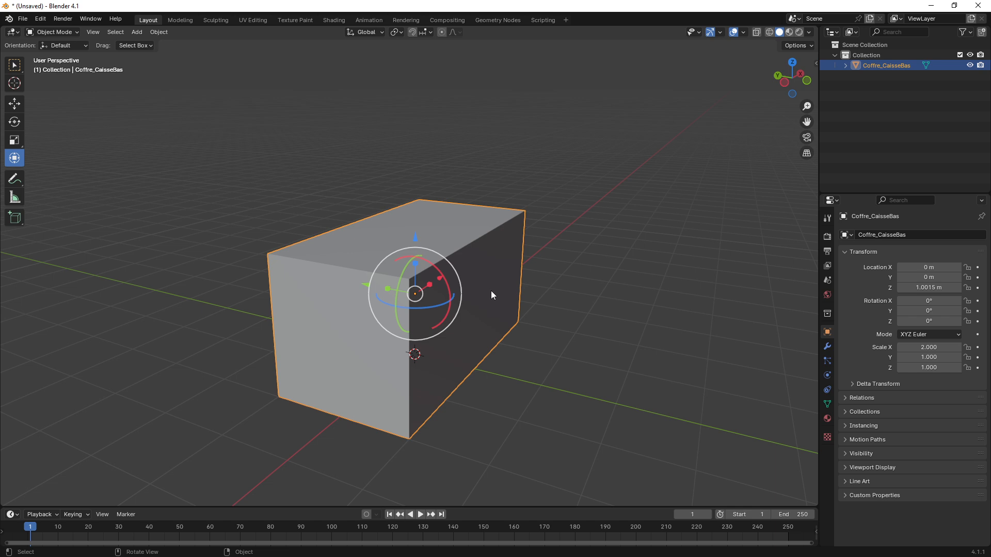
# Duplicate the Coffre_CaisseBas box and move the copy up along Z by about 2.05 m
pyautogui.scroll(-3, 417, 261)
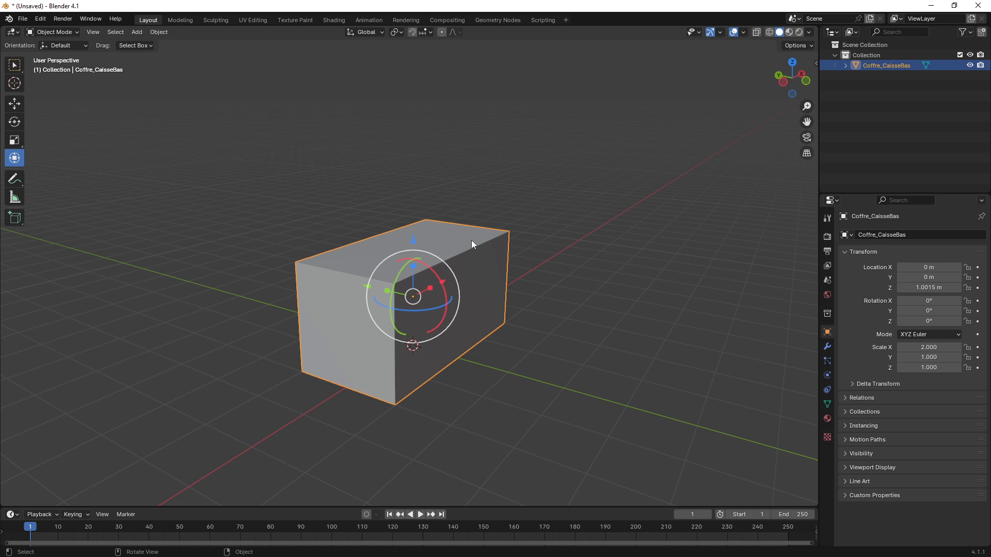
pyautogui.hotkey('shift', 'd')
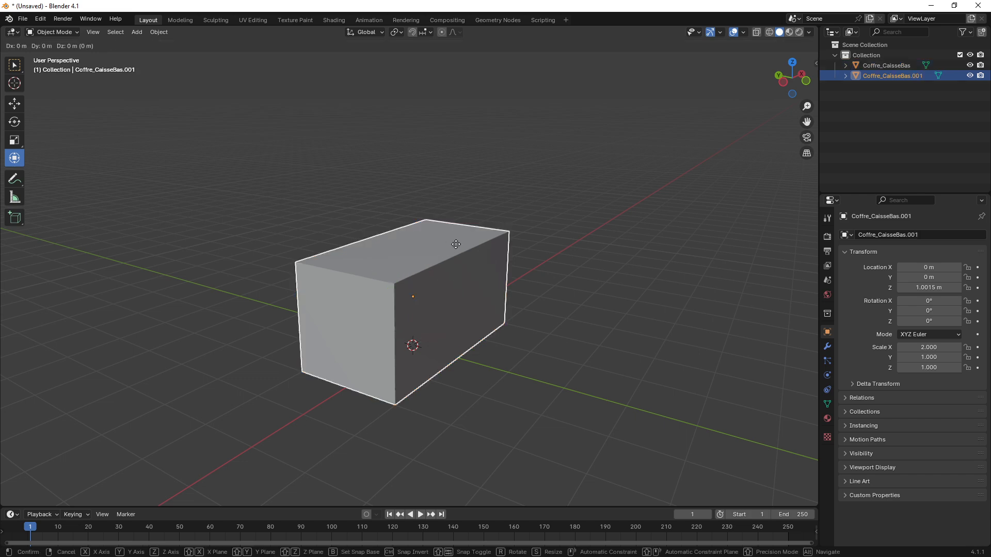
pyautogui.press('x')
pyautogui.press('z')
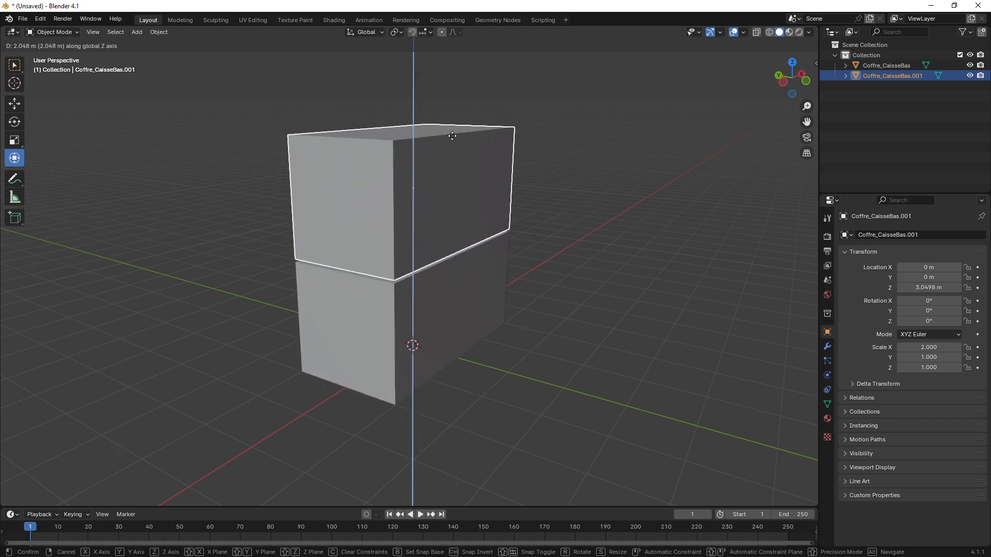
pyautogui.click(454, 132)
# In the left orthographic view, lower the upper box along Z to about 3.0022 m so it rests on the lower box
pyautogui.moveTo(411, 380); pyautogui.dragTo(483, 307, button='middle')
pyautogui.scroll(4, 483, 308)
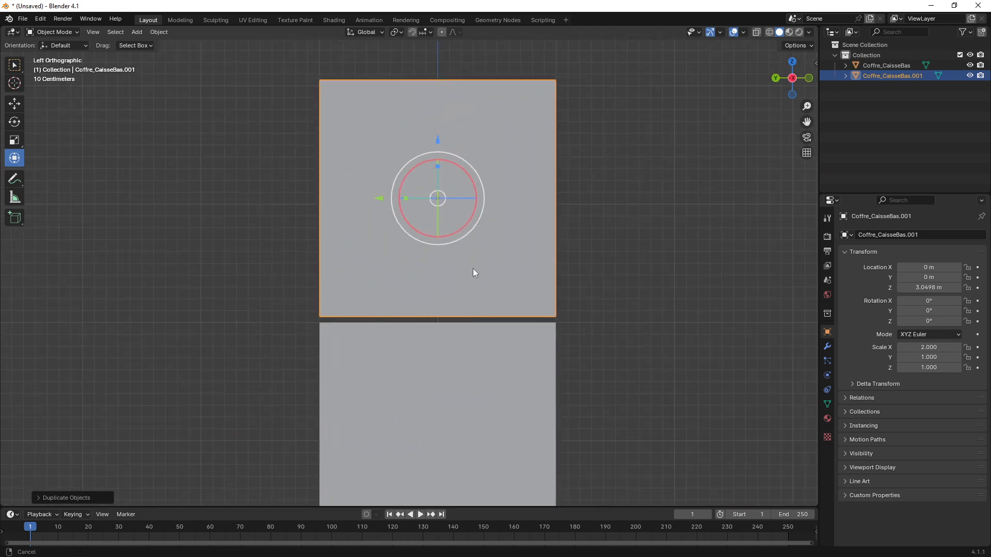
pyautogui.moveTo(287, 324); pyautogui.dragTo(604, 323)
pyautogui.moveTo(285, 330); pyautogui.dragTo(602, 328)
pyautogui.press('Escape')
pyautogui.moveTo(441, 135); pyautogui.dragTo(606, 129)
pyautogui.moveTo(440, 132); pyautogui.dragTo(630, 229)
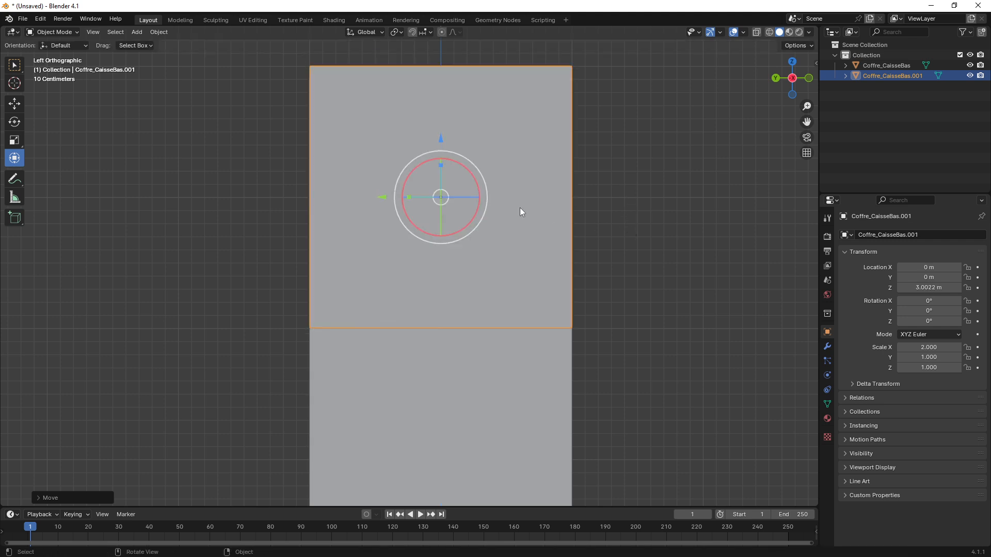
# Rename the duplicated upper box as Coffre_CouvercleHaut
pyautogui.moveTo(519, 207)
pyautogui.mouseDown(button='middle')
pyautogui.moveTo(449, 219)
pyautogui.moveTo(451, 280)
pyautogui.moveTo(471, 235)
pyautogui.moveTo(491, 256)
pyautogui.moveTo(513, 255)
pyautogui.moveTo(376, 271)
pyautogui.moveTo(395, 241)
pyautogui.moveTo(288, 242)
pyautogui.moveTo(420, 242)
pyautogui.moveTo(528, 227)
pyautogui.moveTo(473, 235)
pyautogui.moveTo(516, 222)
pyautogui.mouseUp(button='middle')
pyautogui.doubleClick(894, 76)
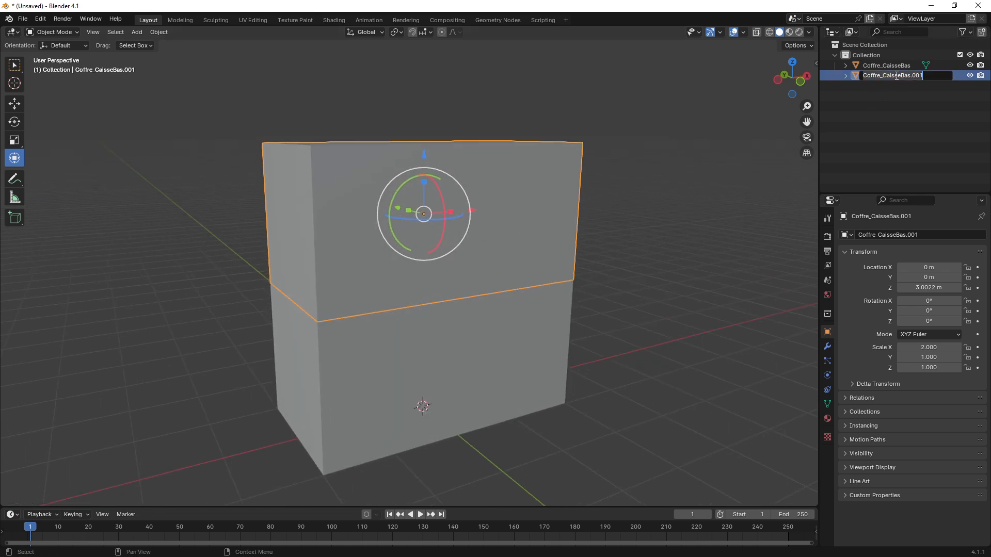
pyautogui.click(895, 76)
pyautogui.click(950, 76)
pyautogui.write('ouvercleHaut')
pyautogui.press('Return')
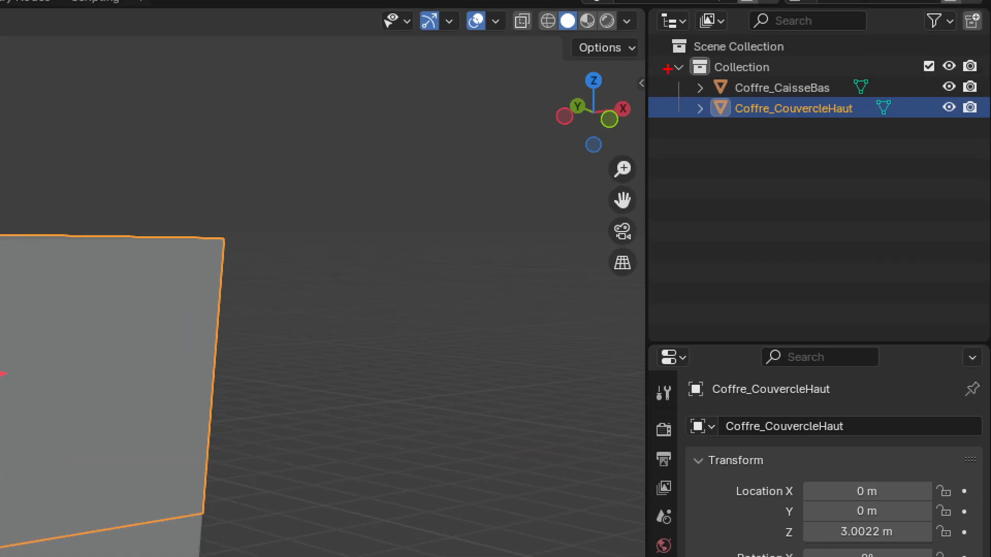
pyautogui.moveTo(670, 67); pyautogui.dragTo(885, 132)
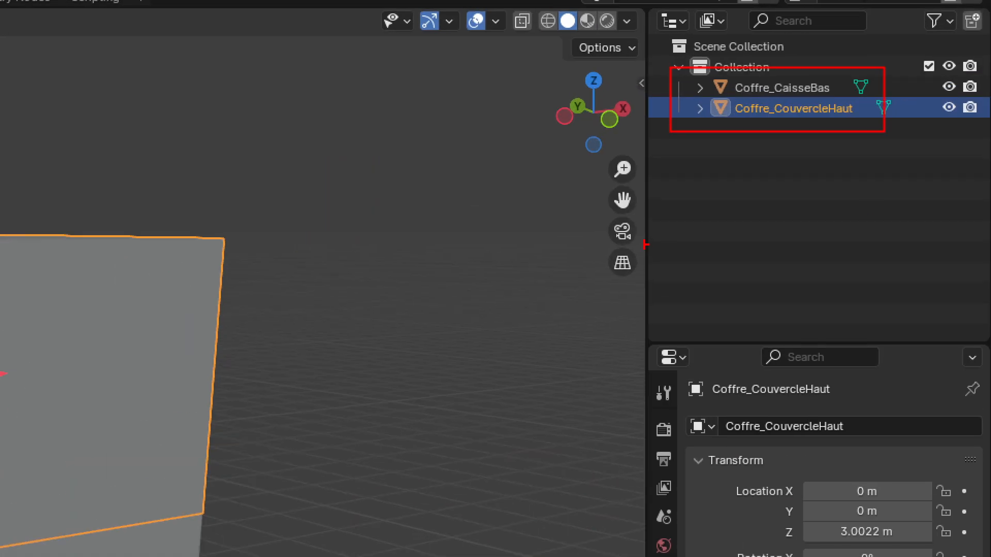
pyautogui.moveTo(596, 270); pyautogui.dragTo(762, 166)
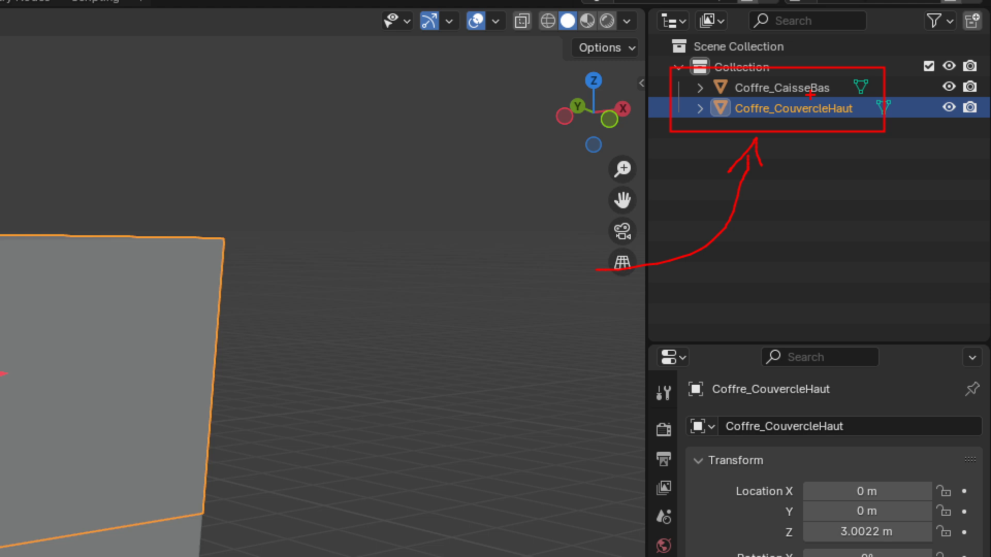
pyautogui.press('Escape')
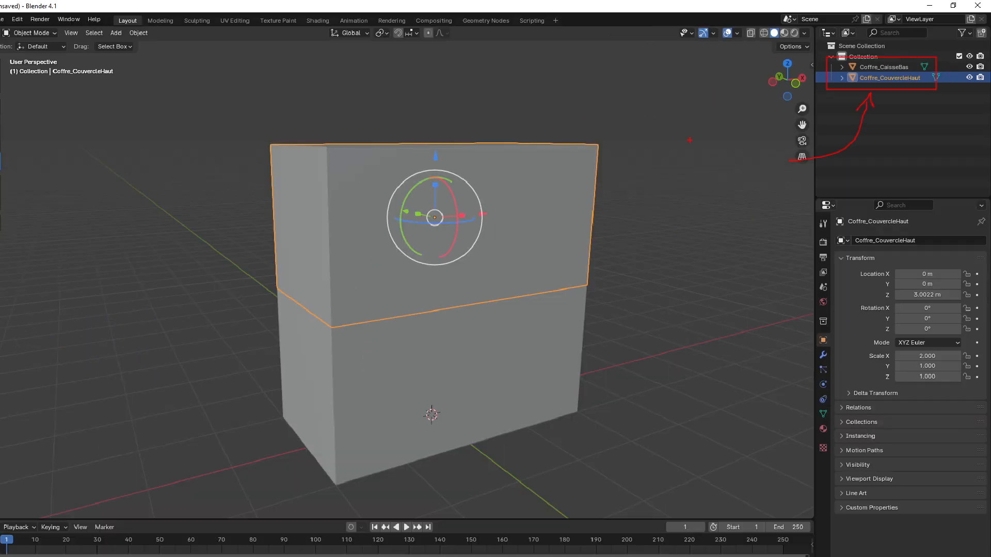
# In Edit Mode, lower the top face of Coffre_CouvercleHaut along Z to make the lid roughly half as tall, and return to Object Mode
pyautogui.moveTo(421, 283)
pyautogui.mouseDown(button='middle')
pyautogui.moveTo(438, 293)
pyautogui.moveTo(458, 276)
pyautogui.moveTo(440, 277)
pyautogui.mouseUp(button='middle')
pyautogui.scroll(-1, 442, 306)
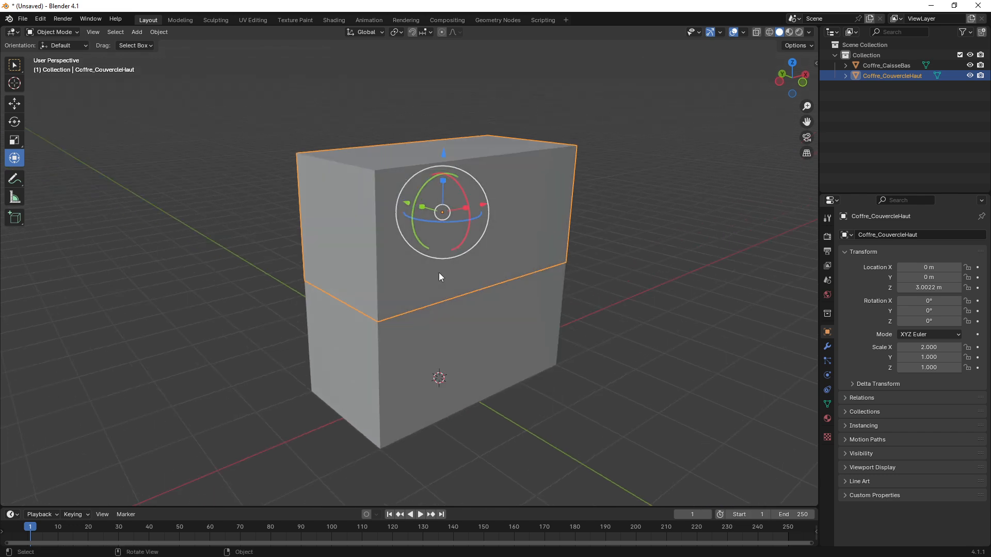
pyautogui.moveTo(394, 271); pyautogui.dragTo(398, 227, button='middle')
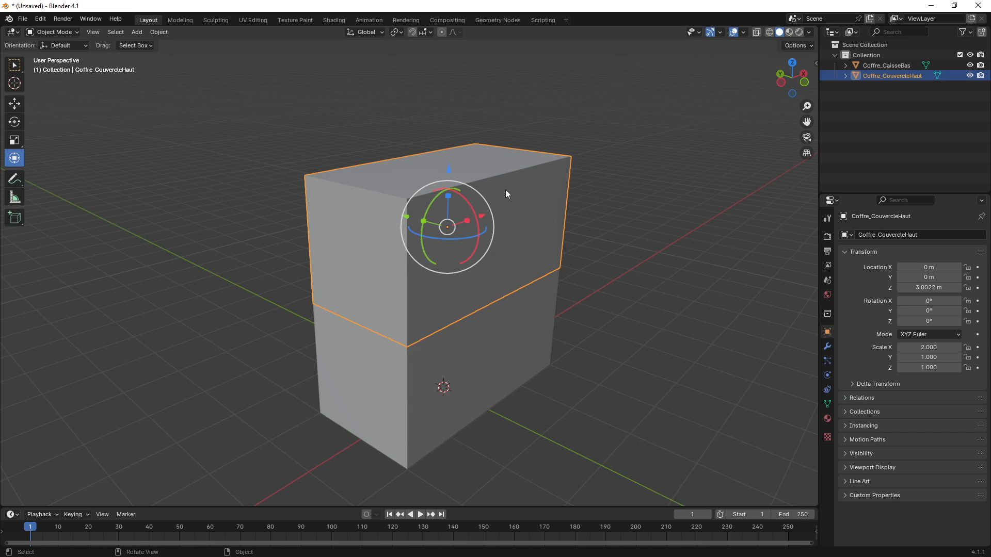
pyautogui.press('Tab')
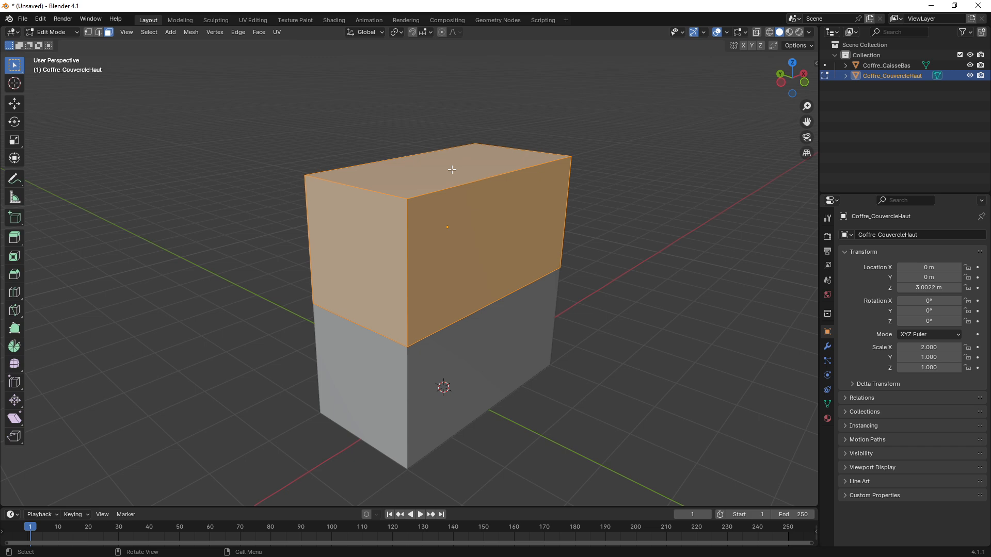
pyautogui.click(452, 170)
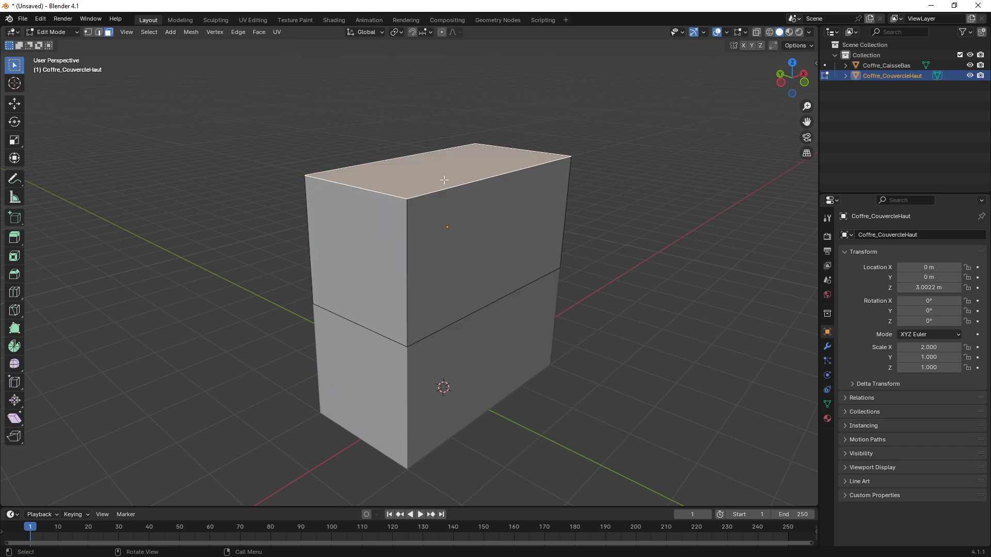
pyautogui.hotkey('shift', 'space')
pyautogui.press('t')
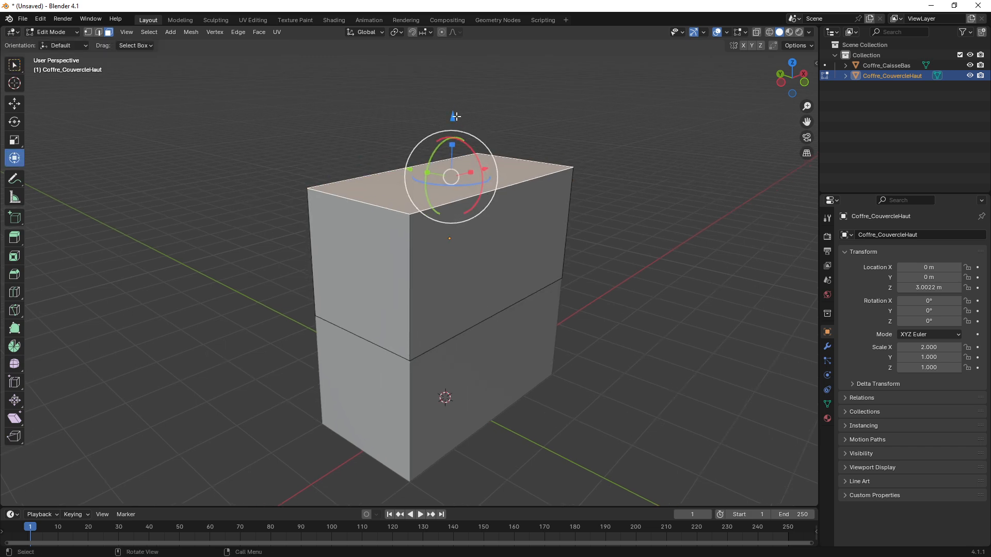
pyautogui.moveTo(453, 117); pyautogui.dragTo(453, 189)
pyautogui.moveTo(453, 189); pyautogui.dragTo(377, 247, button='middle')
pyautogui.press('Tab')
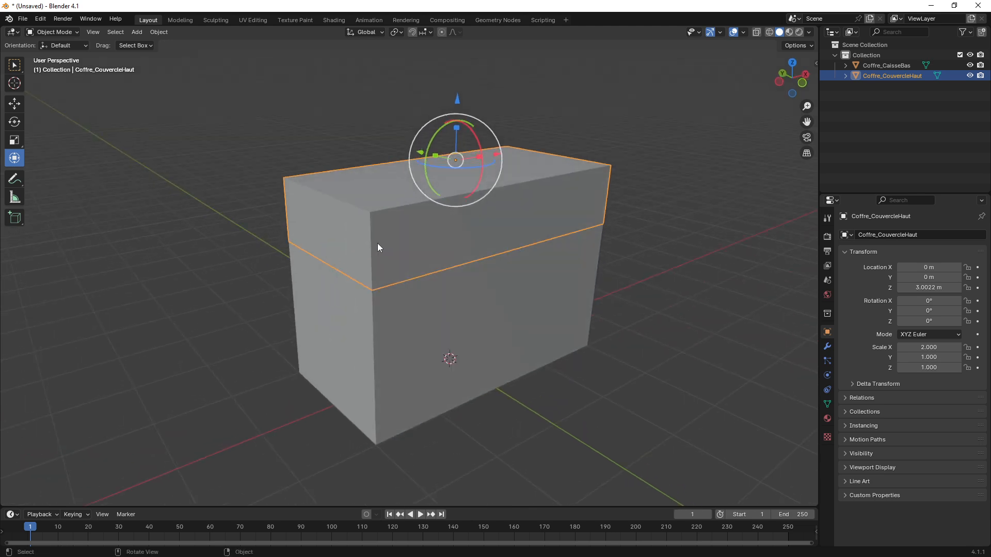
# Hide the Coffre_CouvercleHaut lid to look at the lower box, and make the lid visible again
pyautogui.moveTo(408, 336); pyautogui.dragTo(469, 209, button='middle')
pyautogui.click(408, 260)
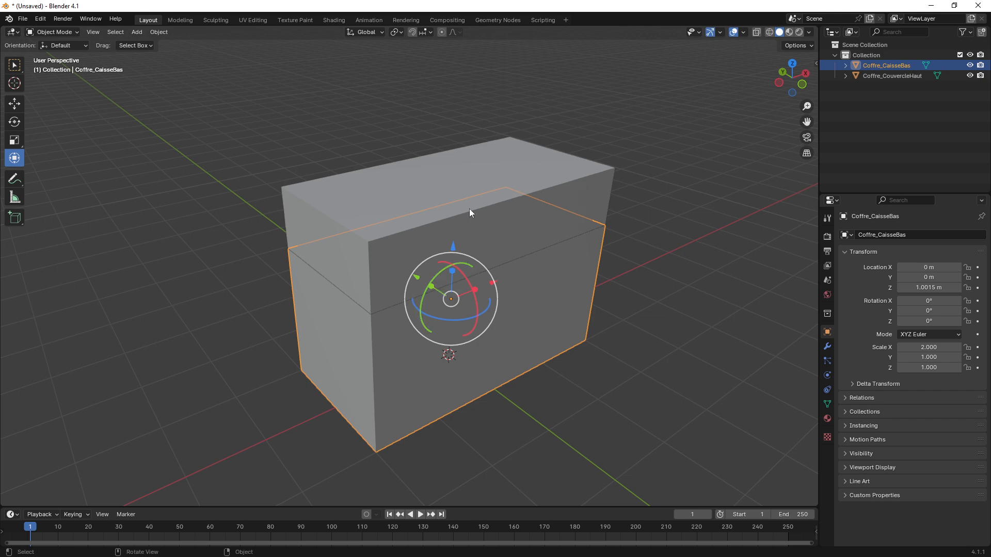
pyautogui.click(490, 218)
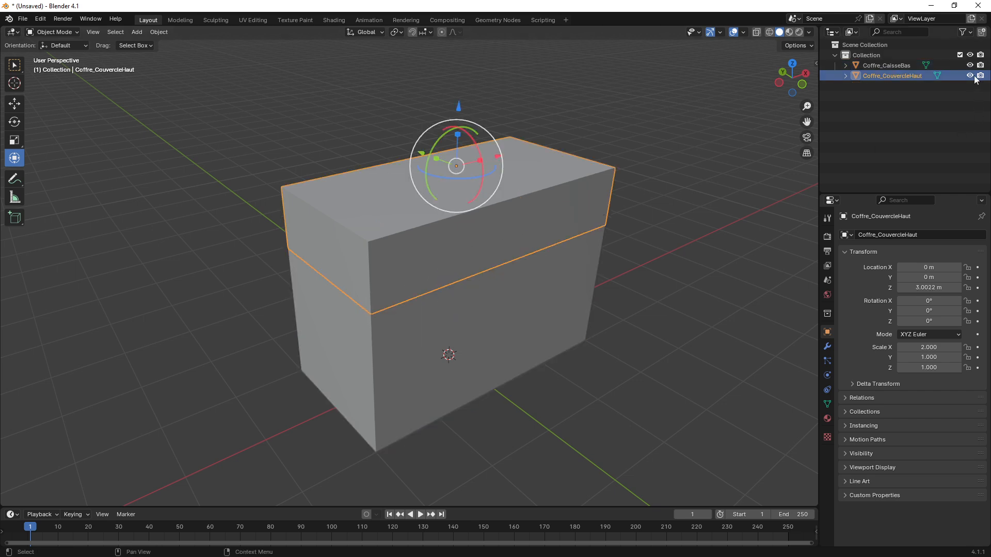
pyautogui.click(969, 76)
pyautogui.click(503, 241)
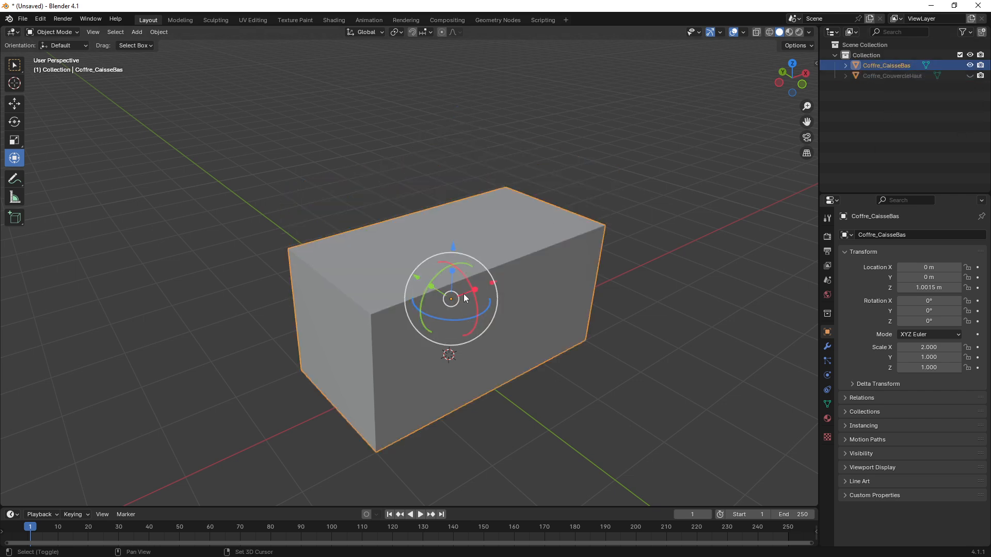
pyautogui.moveTo(462, 287); pyautogui.dragTo(465, 239, button='middle')
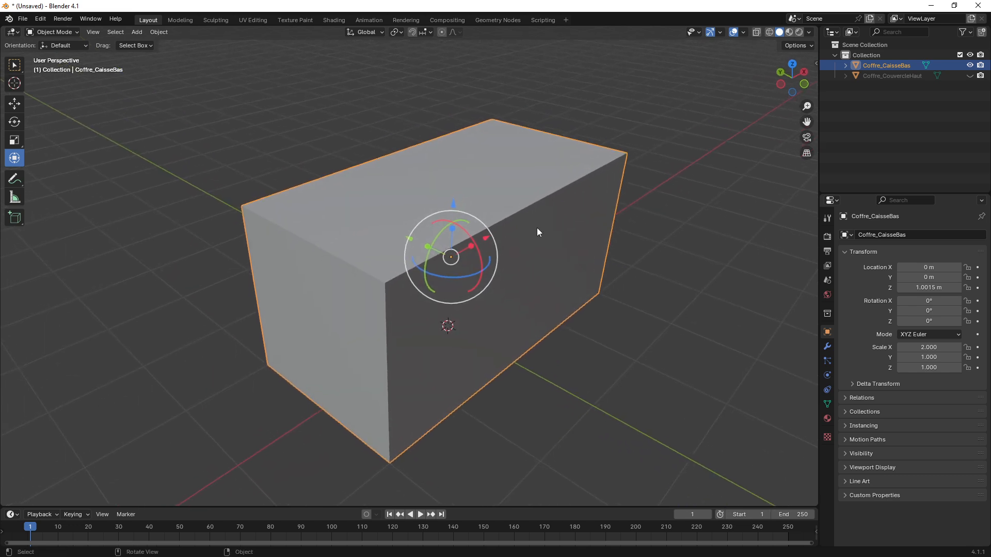
pyautogui.click(969, 76)
pyautogui.click(547, 126)
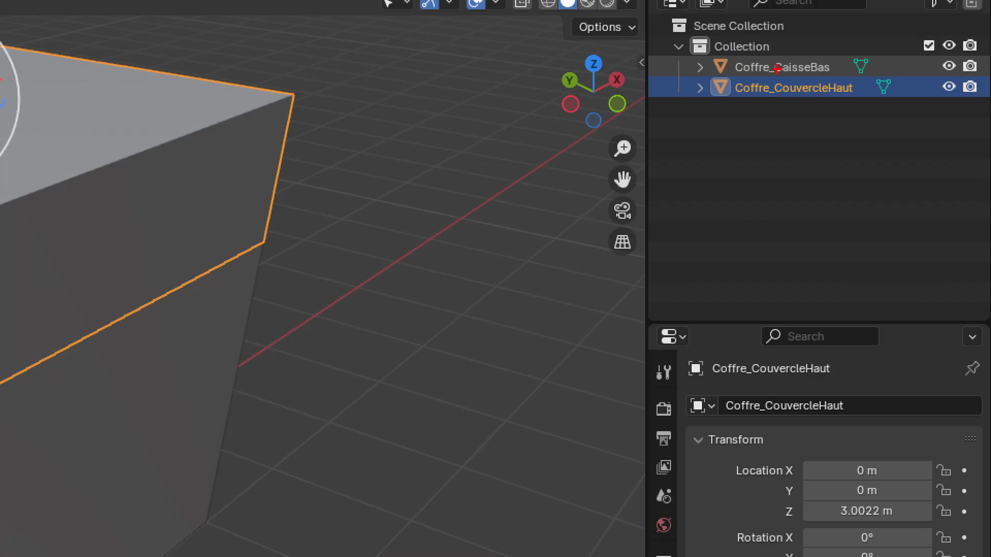
pyautogui.moveTo(691, 68)
pyautogui.keyDown('ctrl'); pyautogui.mouseDown()
pyautogui.moveTo(883, 123)
pyautogui.moveTo(990, 127)
pyautogui.mouseUp(); pyautogui.keyUp('ctrl')
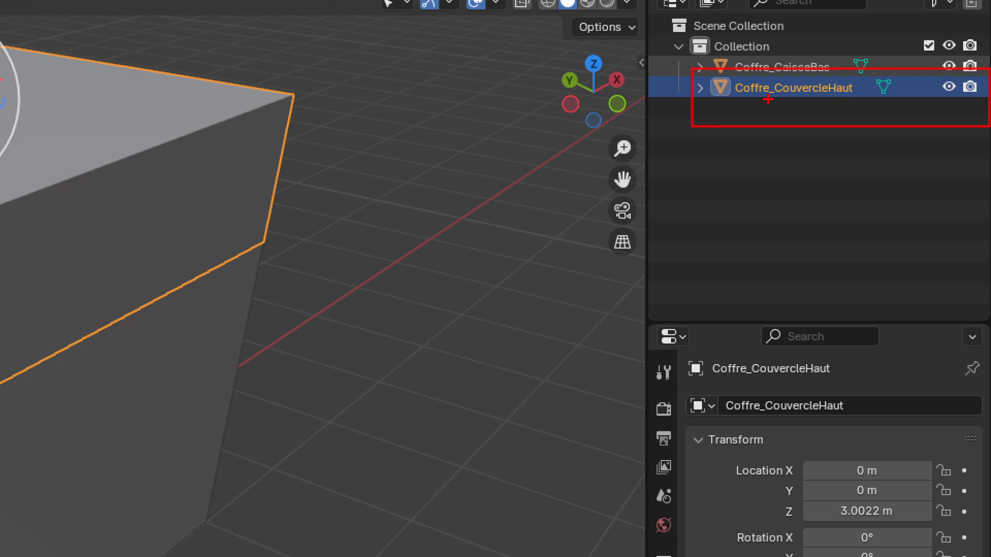
pyautogui.moveTo(768, 99); pyautogui.dragTo(958, 99)
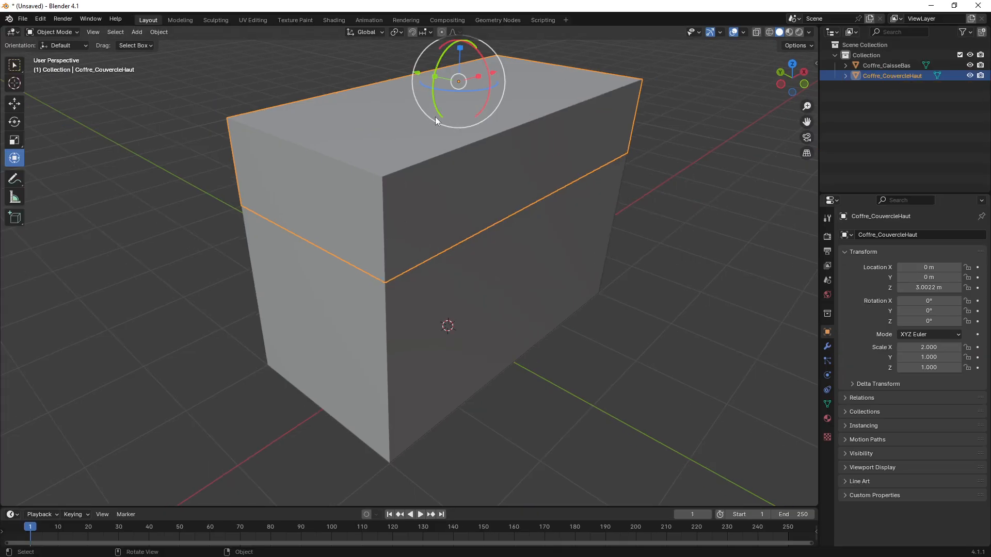
# Hide the Coffre_CouvercleHaut lid and select the Coffre_CaisseBas lower box
pyautogui.moveTo(435, 158); pyautogui.dragTo(432, 194, button='middle')
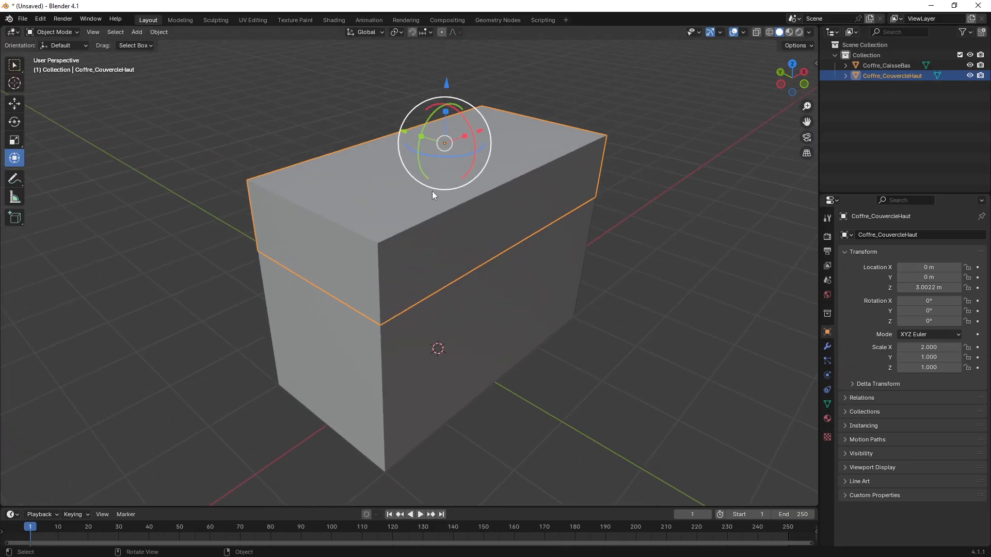
pyautogui.press('h')
pyautogui.click(447, 261)
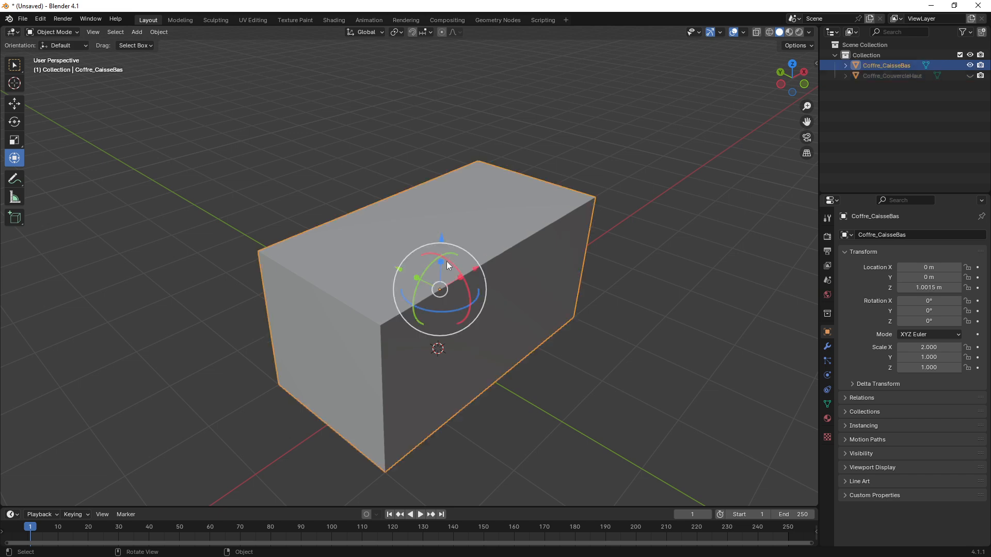
pyautogui.keyDown('shift'); pyautogui.moveTo(447, 261); pyautogui.dragTo(461, 284, button='middle'); pyautogui.keyUp('shift')
pyautogui.moveTo(447, 202); pyautogui.dragTo(478, 272, button='middle')
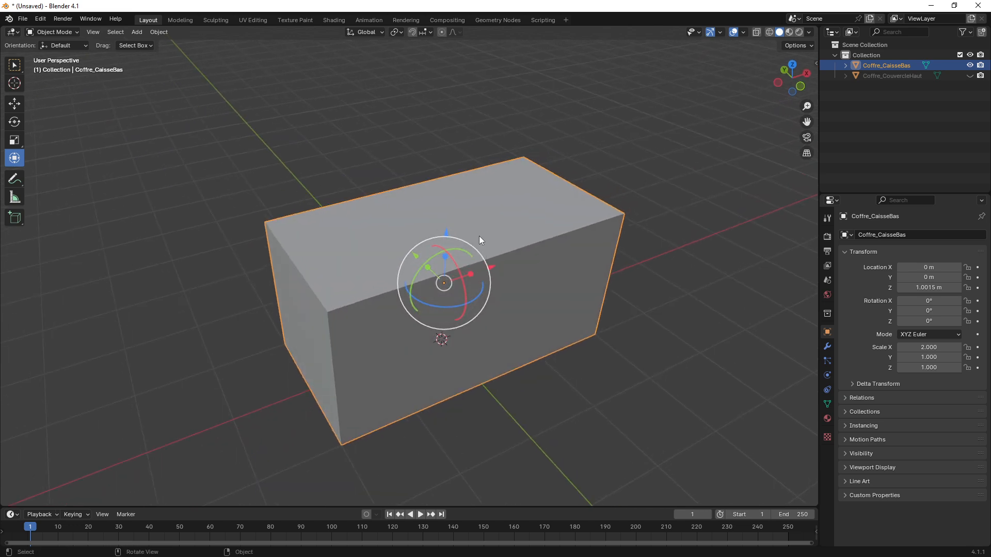
# In Edit Mode, inset the top face of Coffre_CaisseBas to form an inner rectangle
pyautogui.press('Tab')
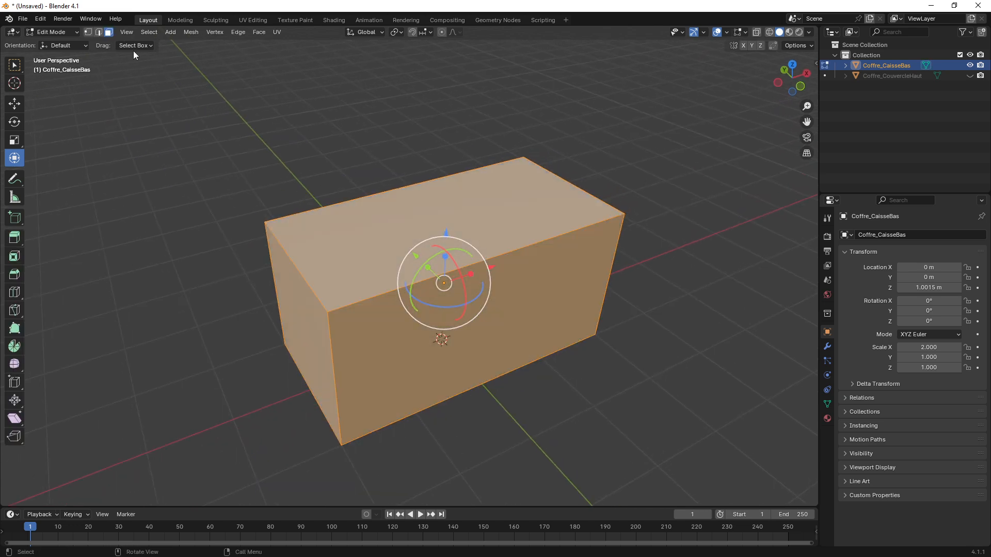
pyautogui.click(512, 225)
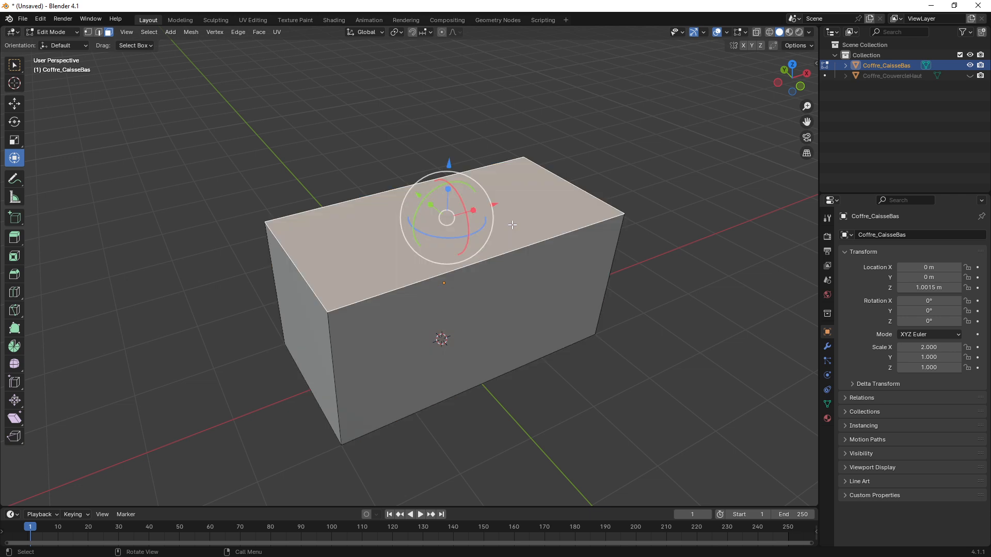
pyautogui.moveTo(524, 272); pyautogui.dragTo(613, 167, button='middle')
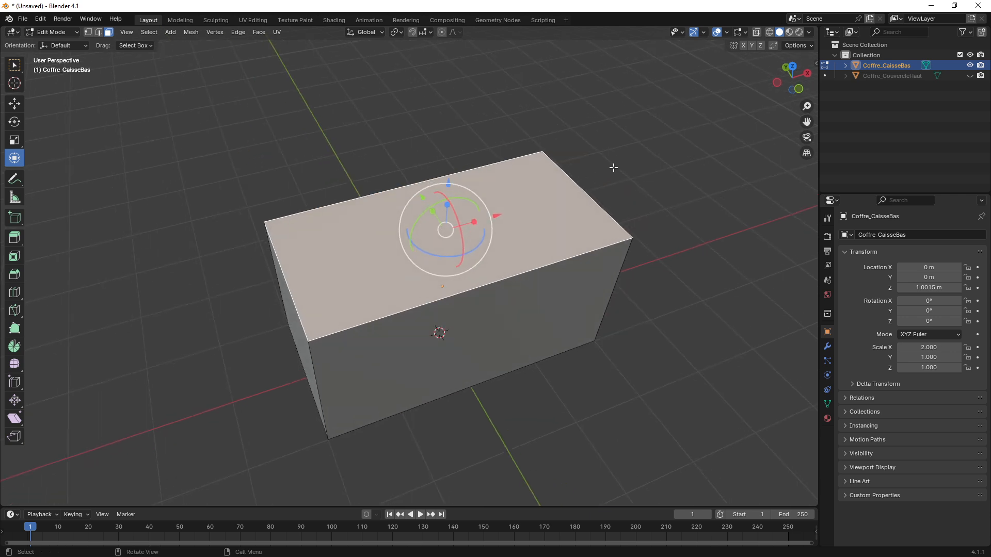
pyautogui.press('i')
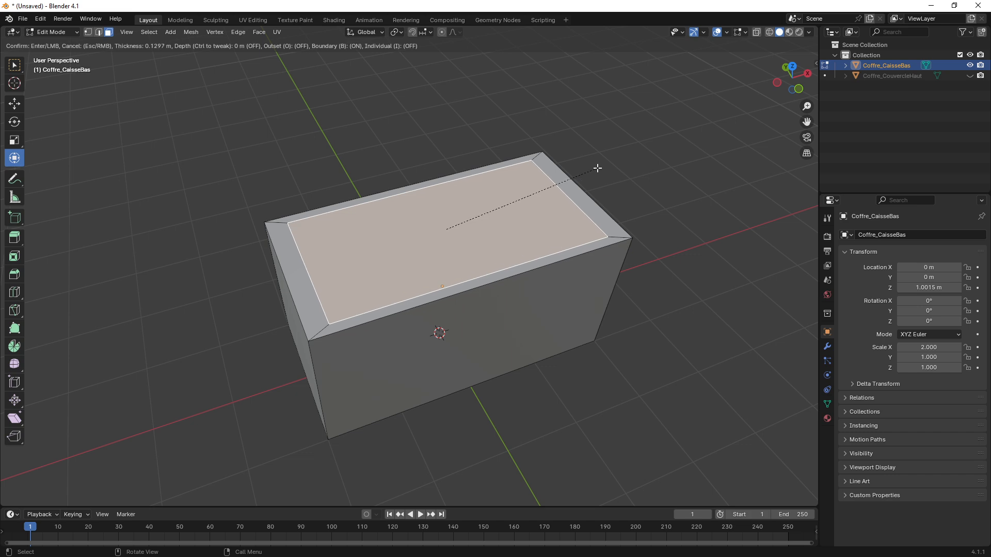
pyautogui.click(584, 177)
# Compare the inset border widths along the long and short sides in the top orthographic view
pyautogui.moveTo(583, 177); pyautogui.dragTo(446, 203, button='middle')
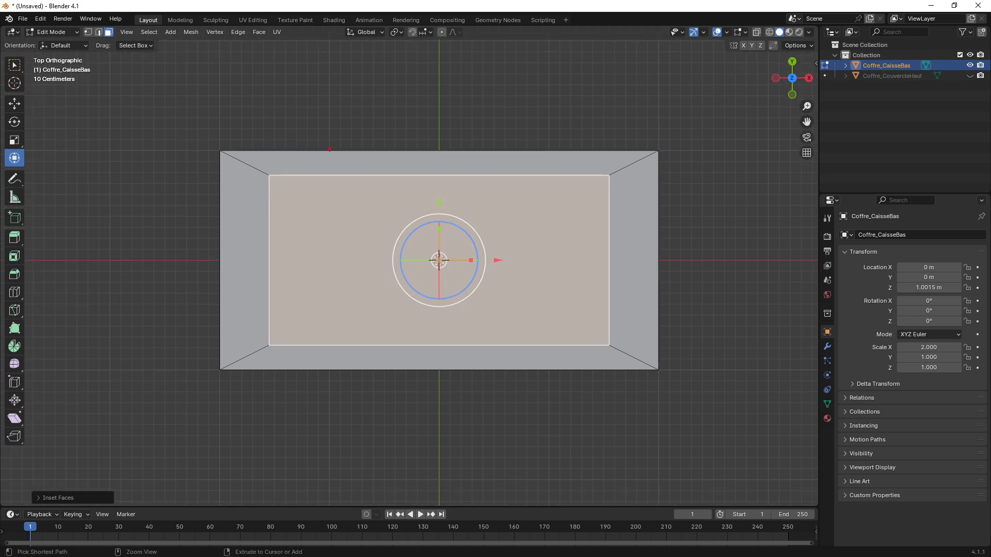
pyautogui.moveTo(329, 143); pyautogui.dragTo(373, 176)
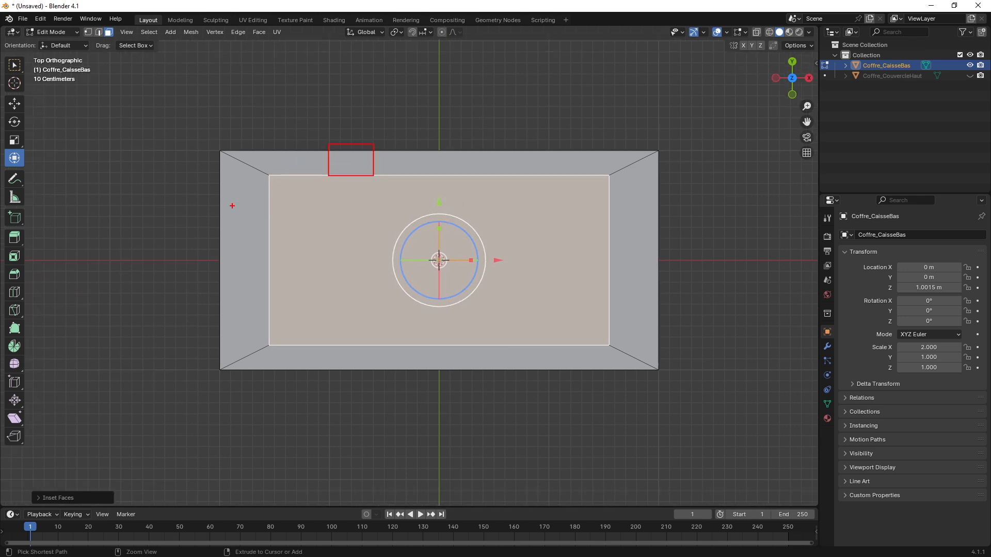
pyautogui.moveTo(222, 208); pyautogui.dragTo(269, 251)
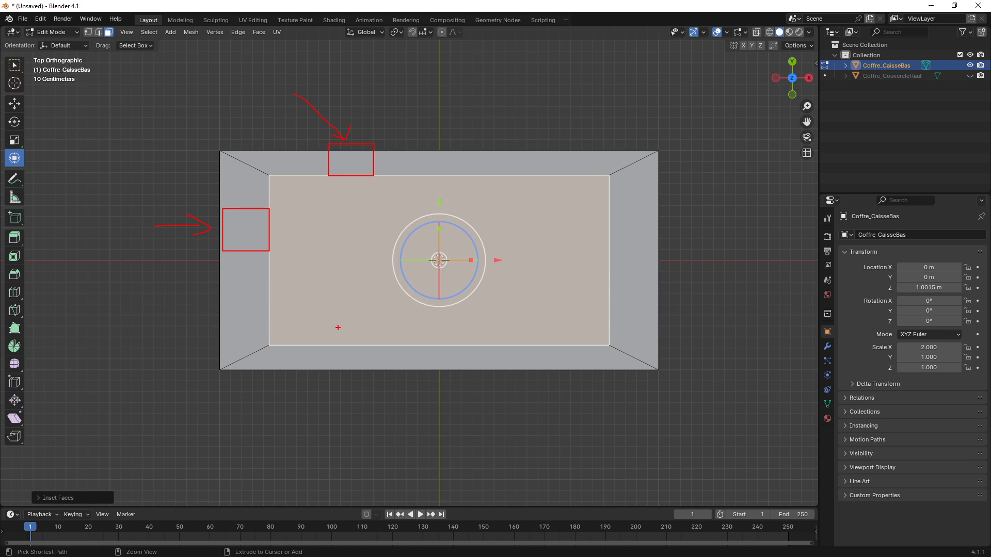
pyautogui.moveTo(605, 239)
pyautogui.mouseDown()
pyautogui.moveTo(641, 262)
pyautogui.moveTo(608, 233)
pyautogui.mouseUp()
pyautogui.press('Escape')
pyautogui.moveTo(430, 305)
pyautogui.mouseDown(button='middle')
pyautogui.moveTo(444, 293)
pyautogui.moveTo(469, 296)
pyautogui.moveTo(491, 261)
pyautogui.moveTo(490, 271)
pyautogui.moveTo(525, 261)
pyautogui.moveTo(495, 259)
pyautogui.mouseUp(button='middle')
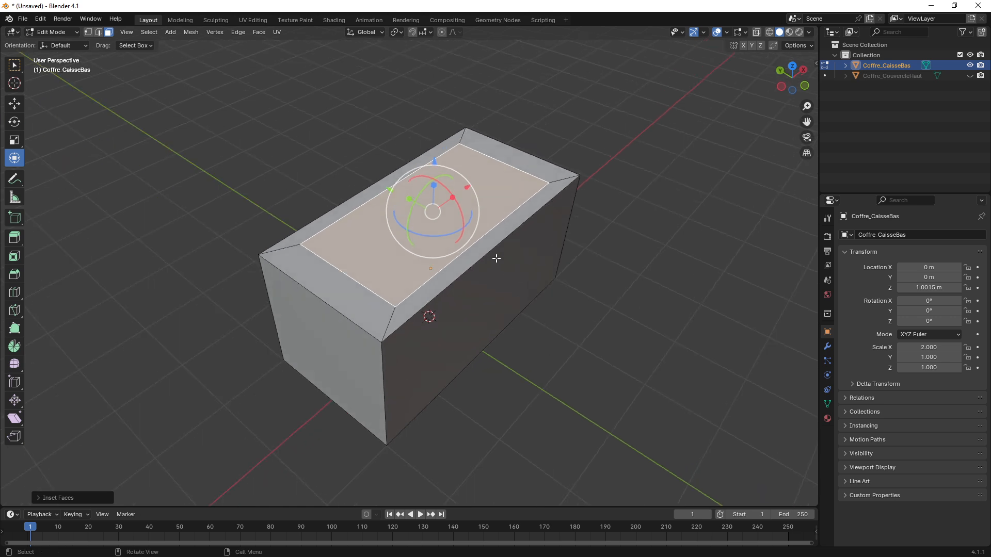
# Return to Object Mode and display the transform values of Coffre_CaisseBas to check its scale and dimensions
pyautogui.click(816, 65)
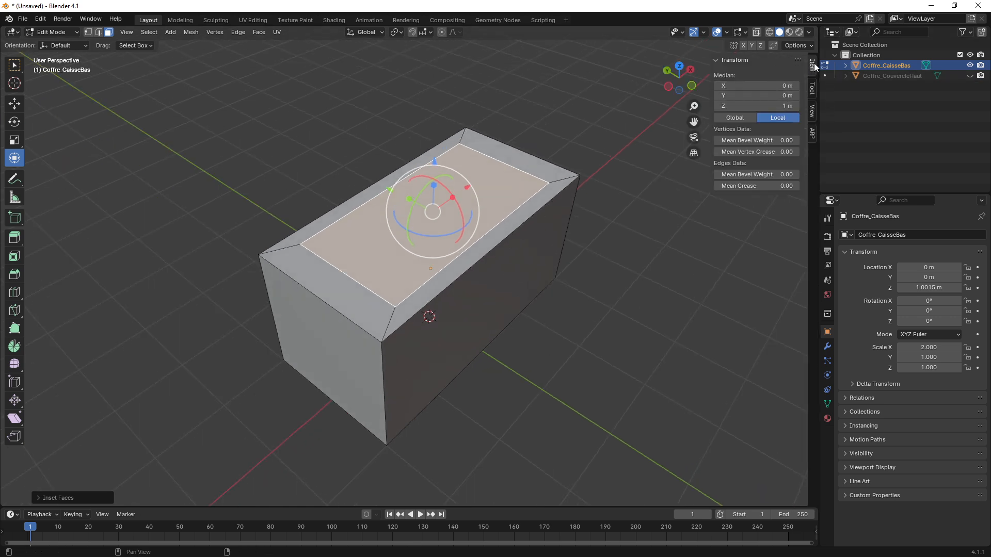
pyautogui.hotkey('ctrl', 'z')
pyautogui.hotkey('ctrl', 'z')
pyautogui.moveTo(450, 253); pyautogui.dragTo(461, 249, button='middle')
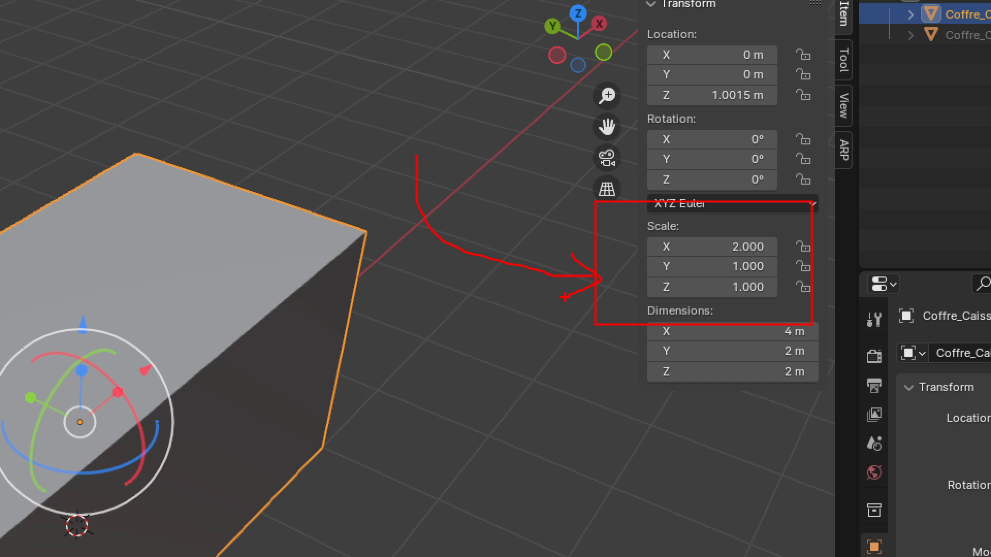
pyautogui.press('Escape')
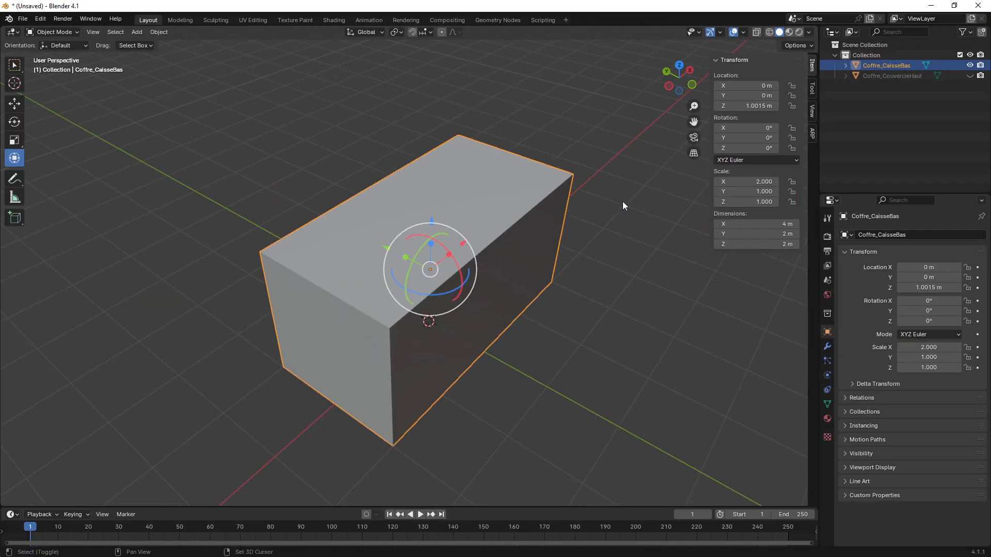
# Undo the inset on the top face of Coffre_CaisseBas in Edit Mode and return to Object Mode
pyautogui.moveTo(586, 208)
pyautogui.keyDown('shift'); pyautogui.mouseDown(button='middle')
pyautogui.moveTo(569, 191)
pyautogui.moveTo(556, 193)
pyautogui.moveTo(559, 208)
pyautogui.mouseUp(button='middle'); pyautogui.keyUp('shift')
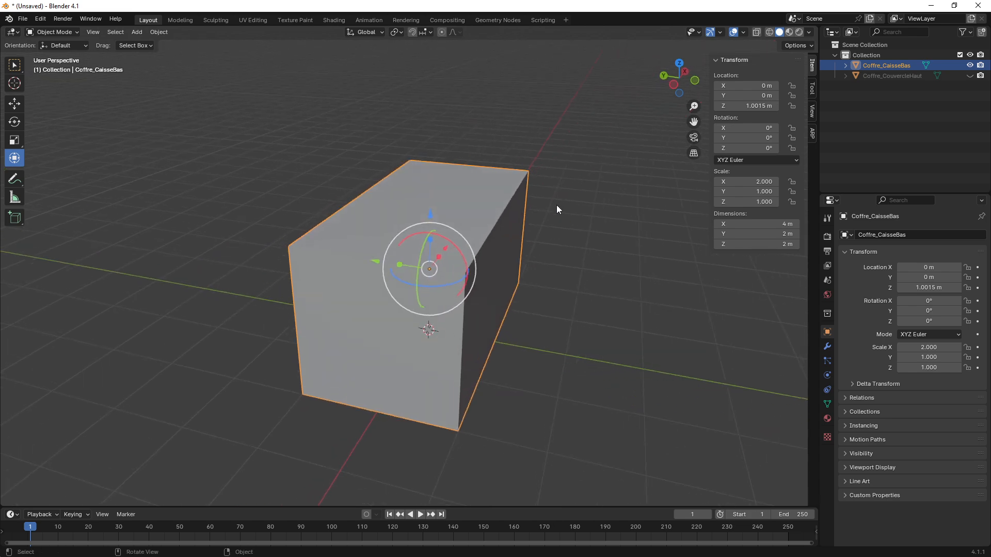
pyautogui.moveTo(557, 206); pyautogui.dragTo(460, 253, button='middle')
pyautogui.press('Tab')
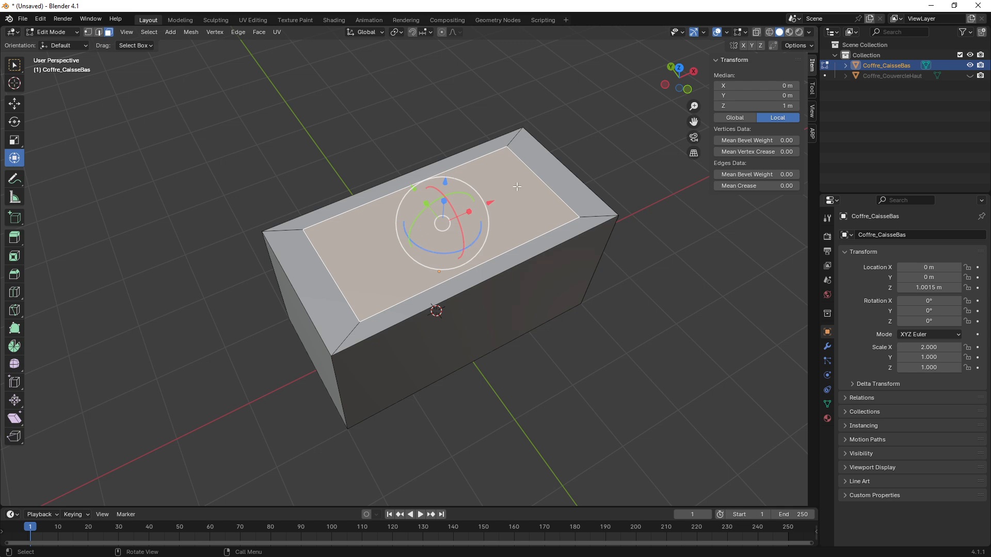
pyautogui.moveTo(516, 186); pyautogui.dragTo(484, 209, button='middle')
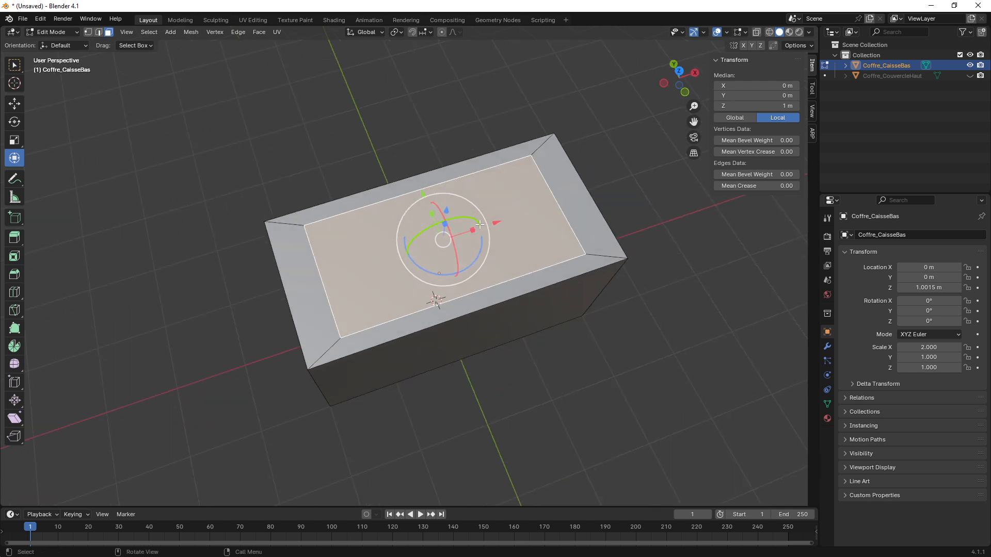
pyautogui.hotkey('ctrl', 'z')
pyautogui.hotkey('ctrl', 'shift', 'z')
pyautogui.hotkey('ctrl', 'z')
pyautogui.moveTo(489, 225); pyautogui.dragTo(528, 252, button='middle')
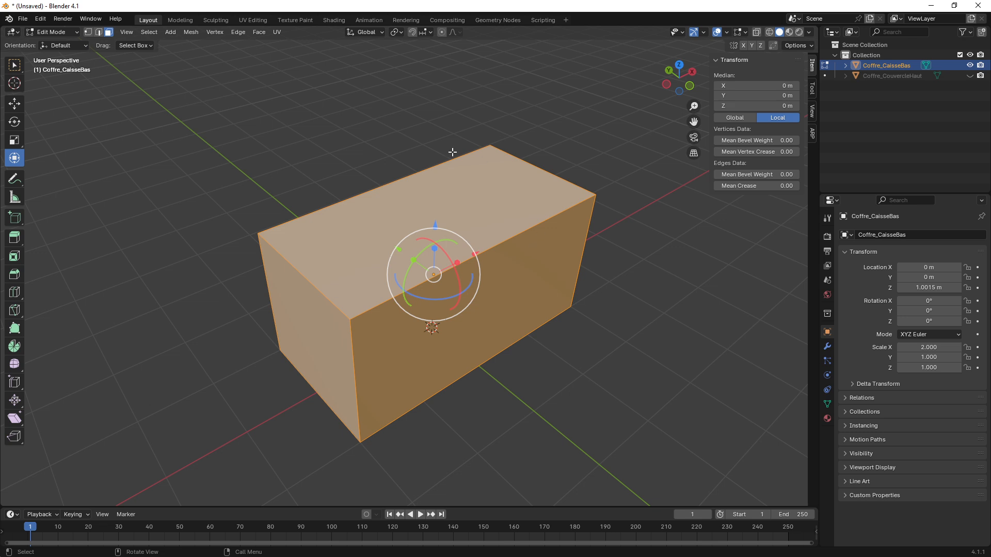
pyautogui.press('Tab')
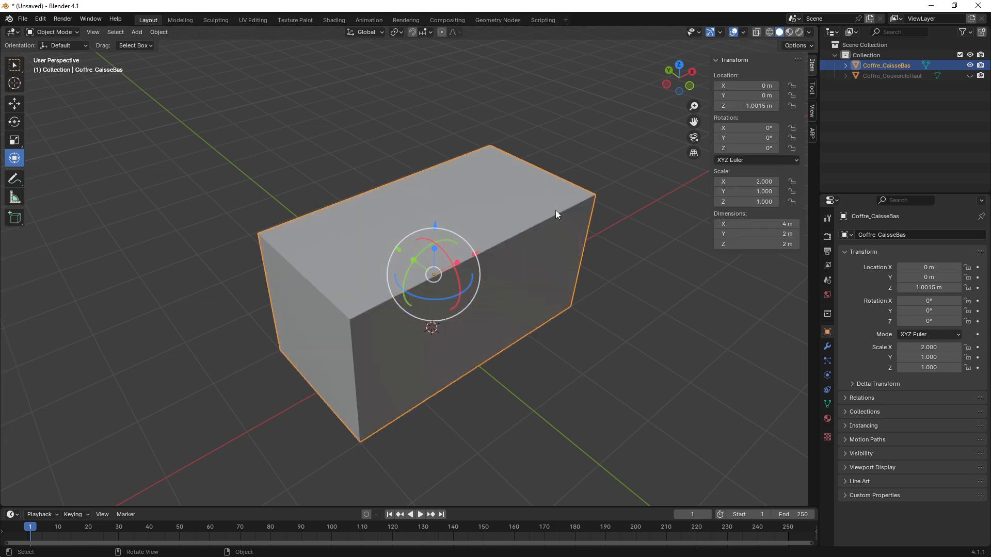
# Examine the Apply transform options for Coffre_CaisseBas and compare them with its location, rotation and scale values, leaving without applying any
pyautogui.keyDown('shift'); pyautogui.moveTo(497, 208); pyautogui.dragTo(492, 218, button='middle'); pyautogui.keyUp('shift')
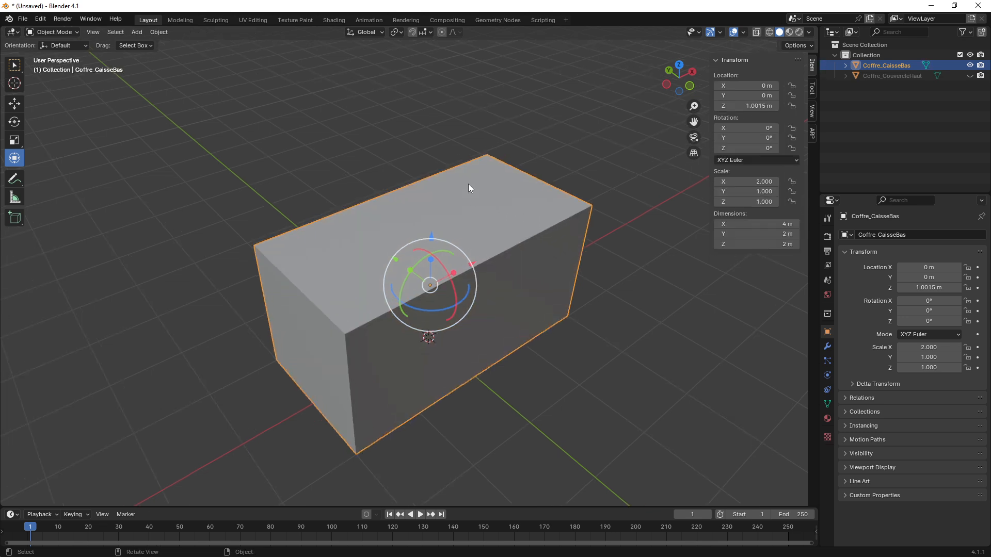
pyautogui.hotkey('ctrl', 'a')
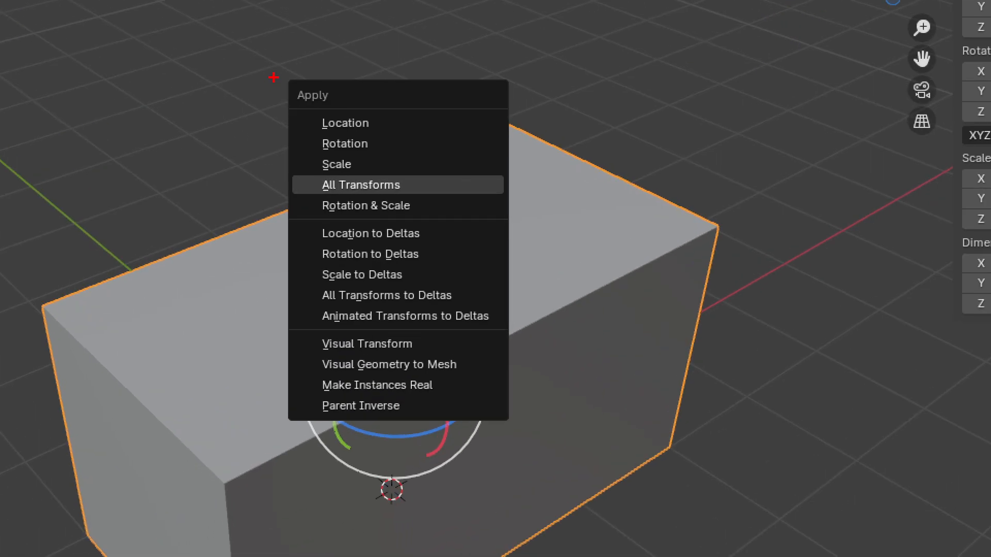
pyautogui.moveTo(280, 67)
pyautogui.mouseDown()
pyautogui.moveTo(474, 420)
pyautogui.moveTo(526, 428)
pyautogui.mouseUp()
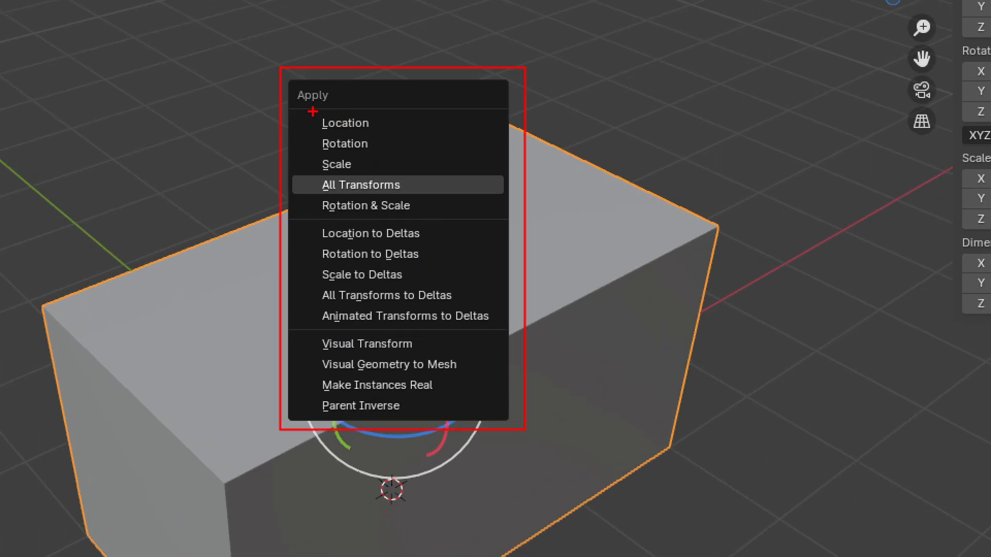
pyautogui.moveTo(305, 111); pyautogui.dragTo(434, 198)
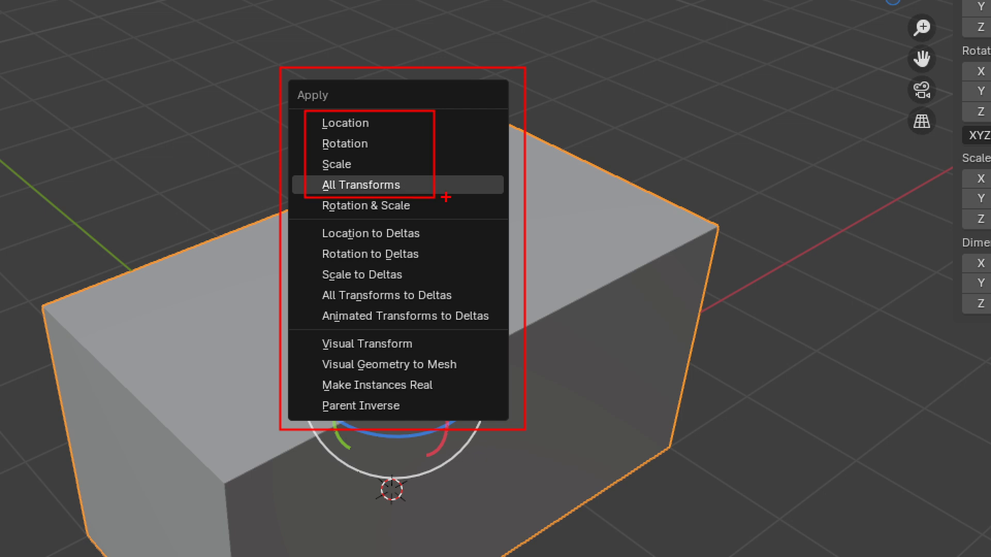
pyautogui.moveTo(389, 121); pyautogui.dragTo(477, 86)
pyautogui.moveTo(385, 149); pyautogui.dragTo(500, 122)
pyautogui.moveTo(386, 166); pyautogui.dragTo(517, 157)
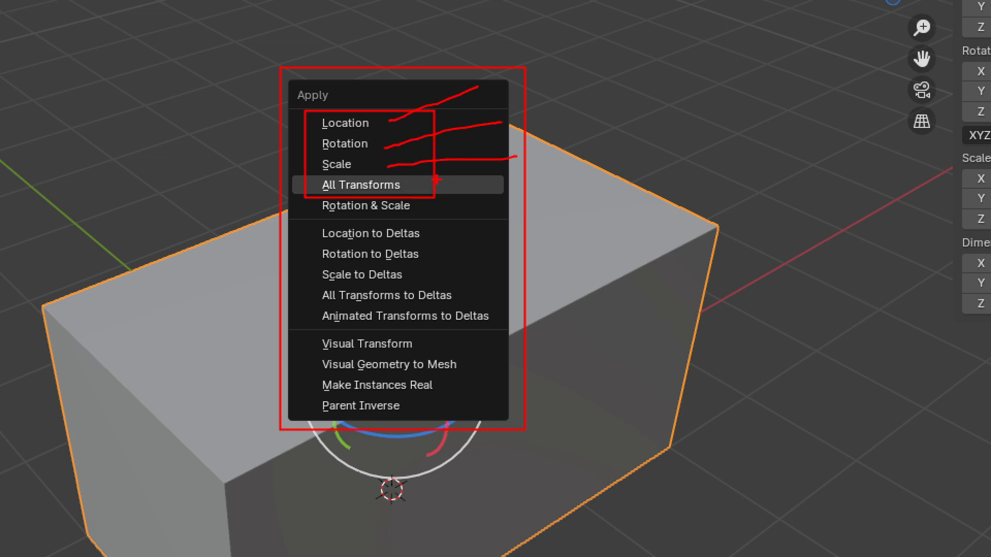
pyautogui.moveTo(413, 185); pyautogui.dragTo(548, 185)
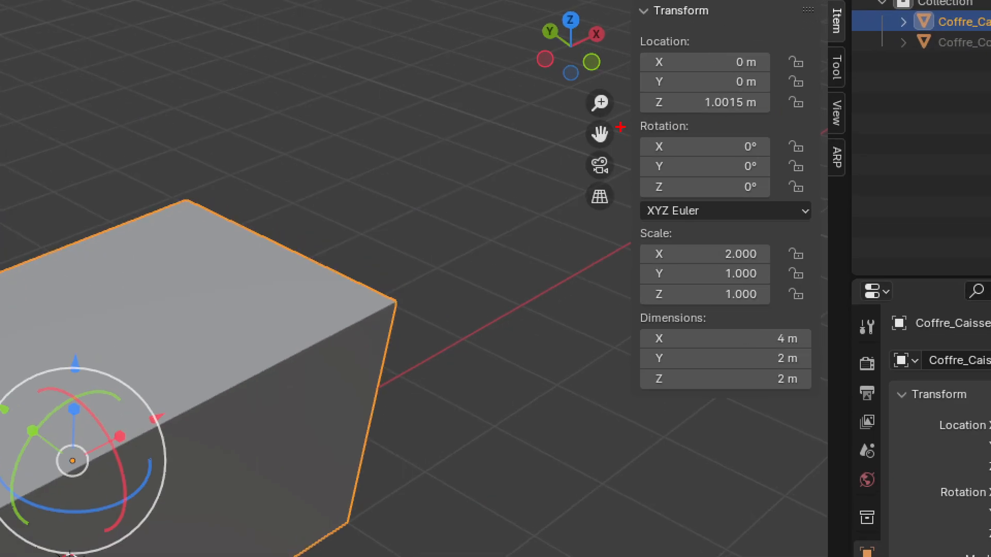
pyautogui.moveTo(621, 127)
pyautogui.mouseDown()
pyautogui.moveTo(806, 310)
pyautogui.moveTo(805, 322)
pyautogui.mouseUp()
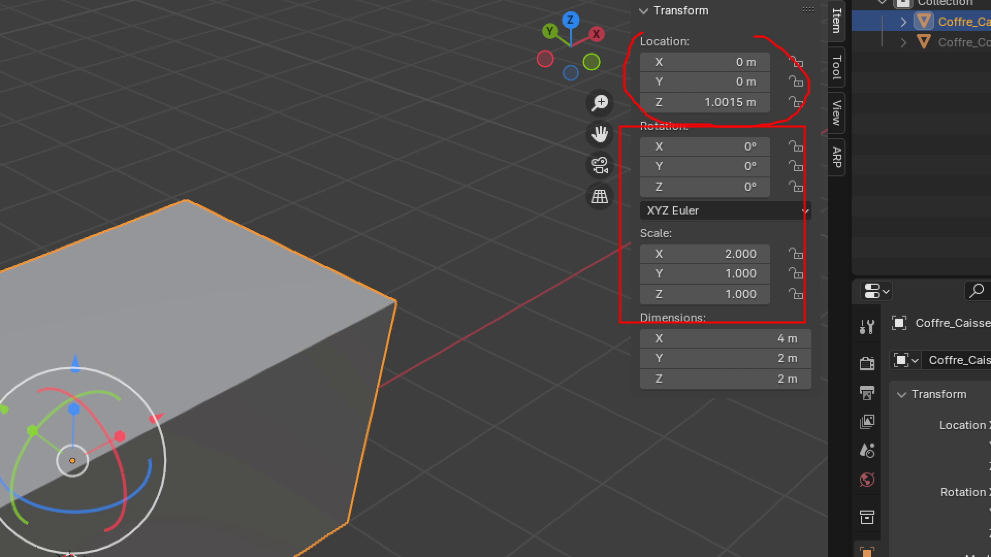
pyautogui.moveTo(678, 47); pyautogui.dragTo(736, 91)
pyautogui.moveTo(669, 94); pyautogui.dragTo(738, 40)
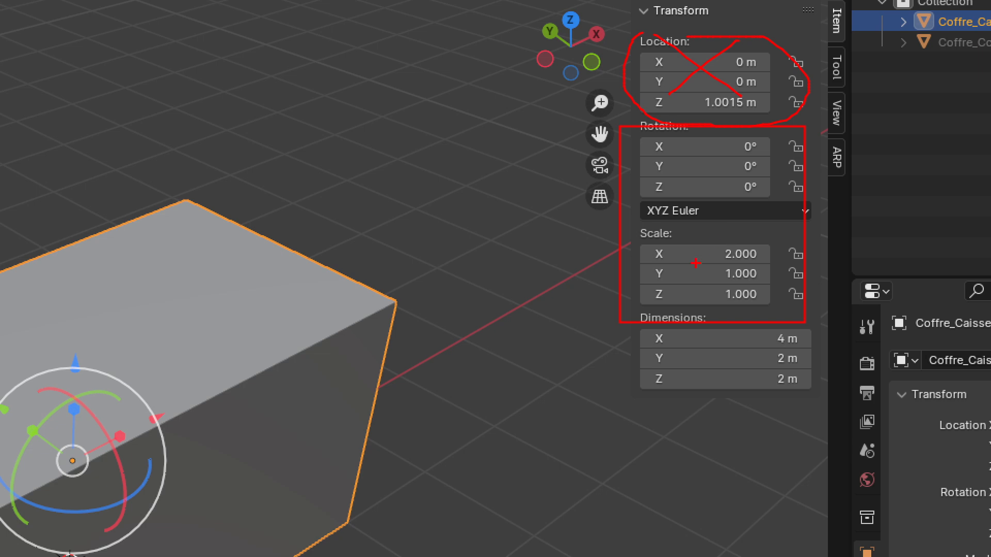
pyautogui.moveTo(711, 217); pyautogui.dragTo(681, 213)
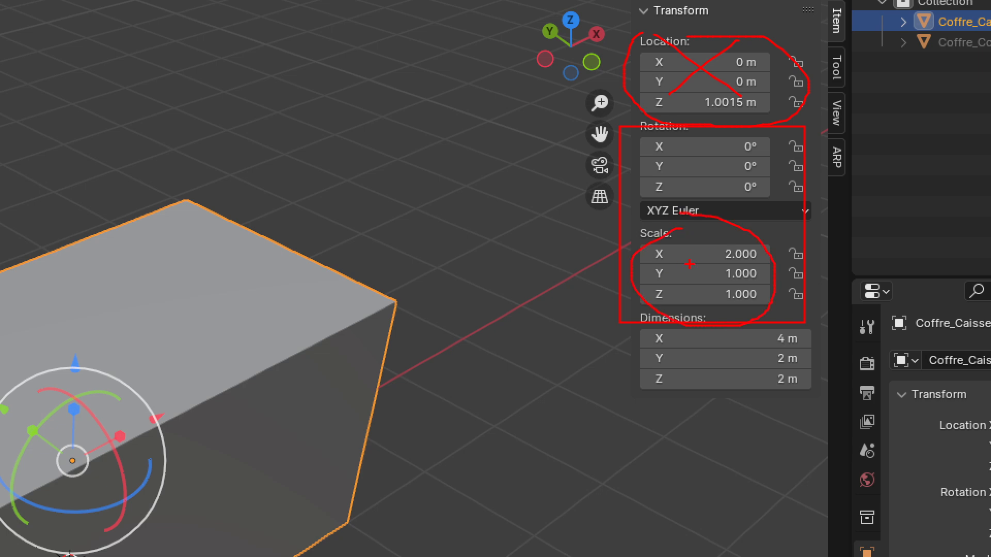
pyautogui.press('Escape')
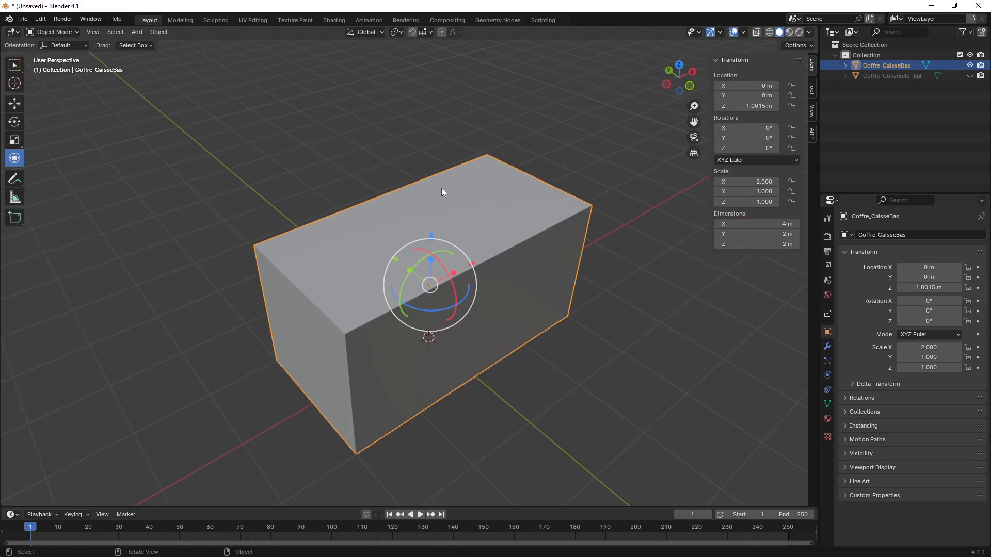
# Apply the rotation and the scale of Coffre_CaisseBas in Object Mode
pyautogui.hotkey('ctrl', 'a')
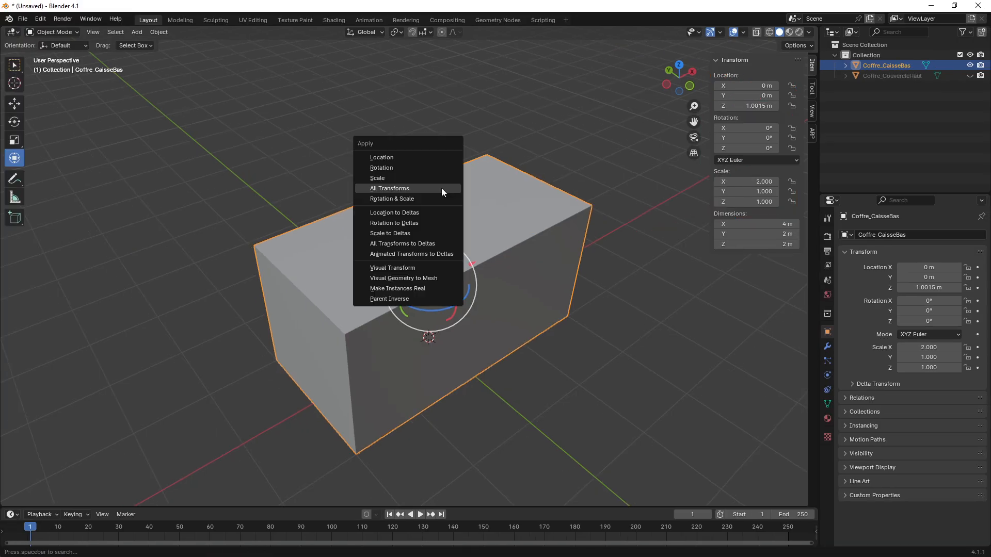
pyautogui.click(395, 169)
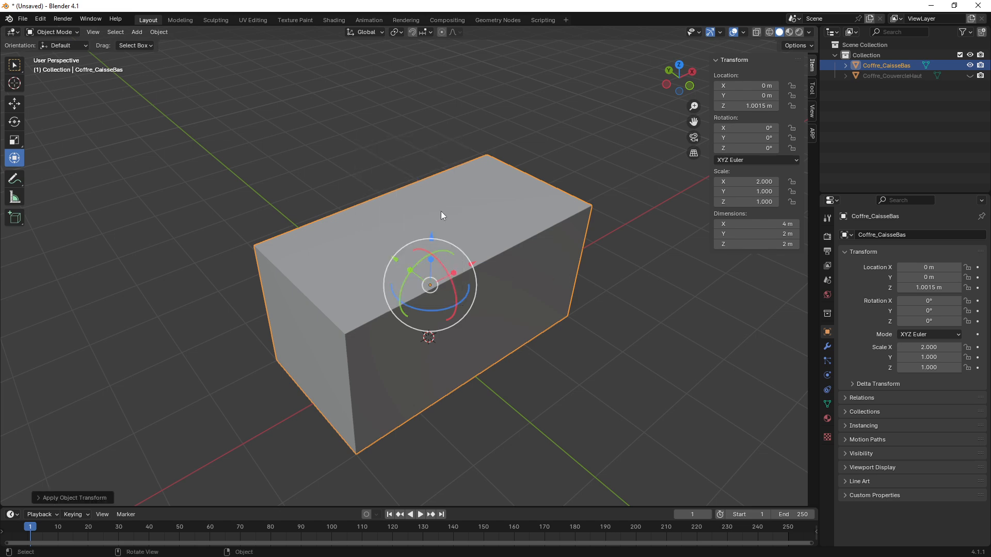
pyautogui.hotkey('ctrl', 'a')
pyautogui.click(404, 207)
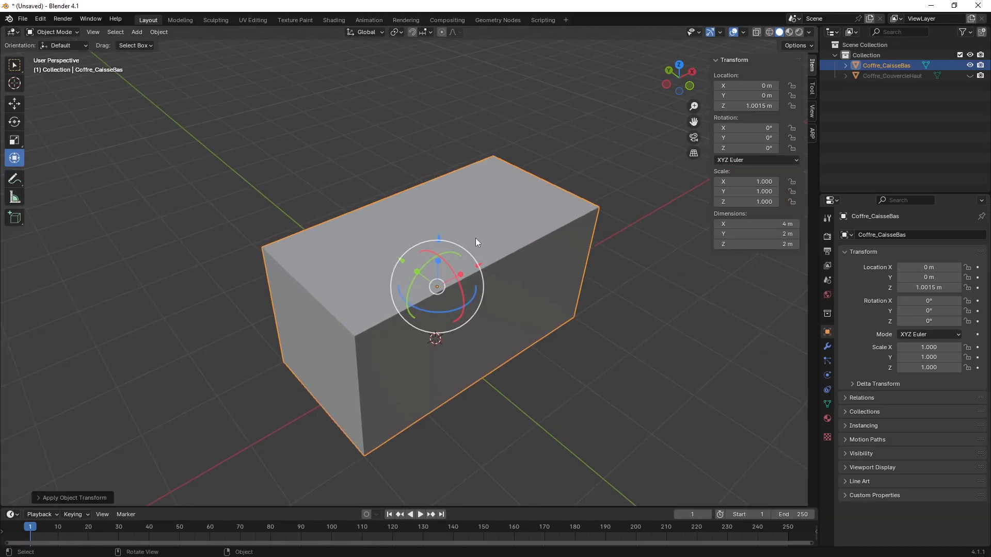
# In Edit Mode, inset the top face of Coffre_CaisseBas by about 0.3 m to form an inner rectangle
pyautogui.press('Tab')
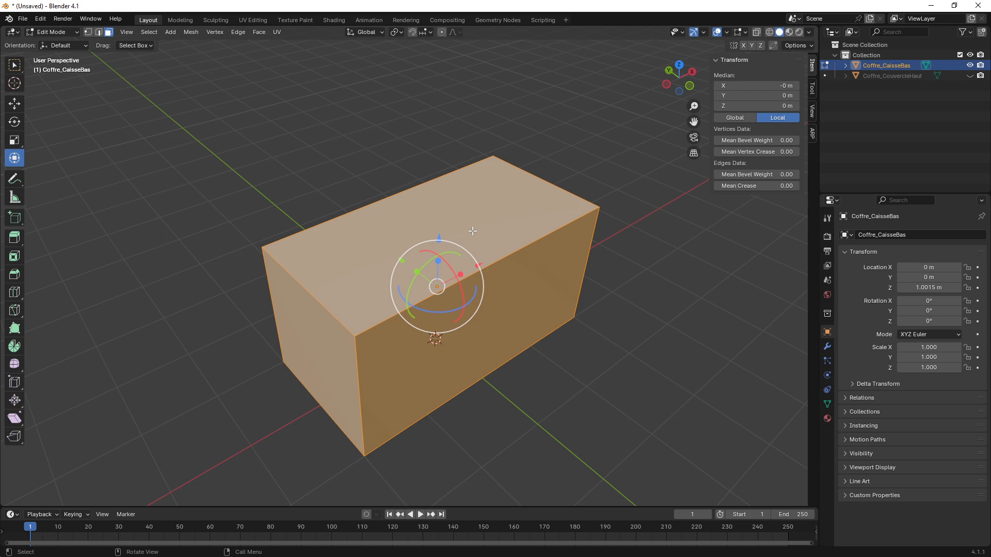
pyautogui.click(465, 225)
pyautogui.moveTo(465, 225); pyautogui.dragTo(532, 235, button='middle')
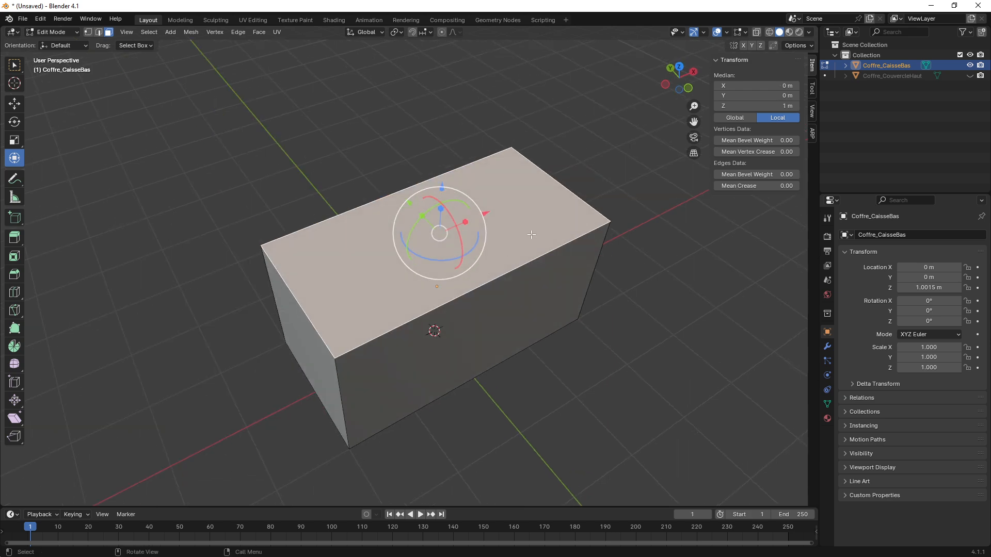
pyautogui.press('i')
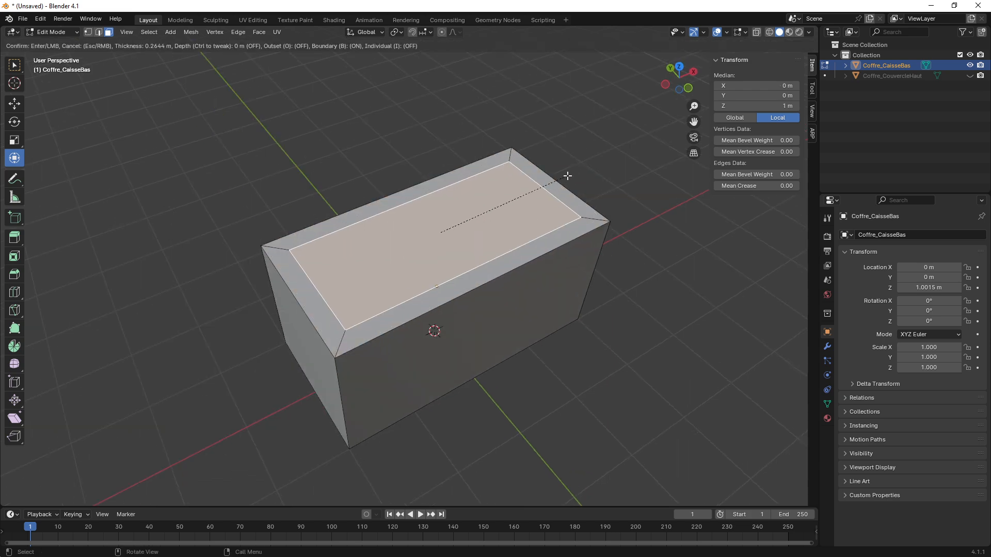
pyautogui.click(544, 188)
# Examine the inset border's width on every side of the case from the top orthographic view and in perspective
pyautogui.press('KP_7')
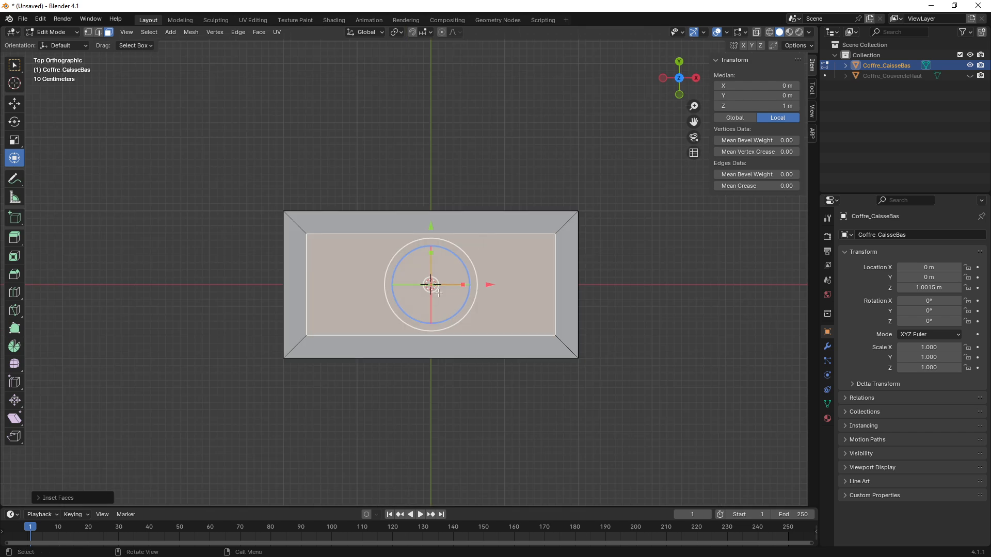
pyautogui.scroll(3, 438, 245)
pyautogui.keyDown('shift'); pyautogui.moveTo(438, 245); pyautogui.dragTo(408, 232, button='middle'); pyautogui.keyUp('shift')
pyautogui.scroll(-1, 382, 239)
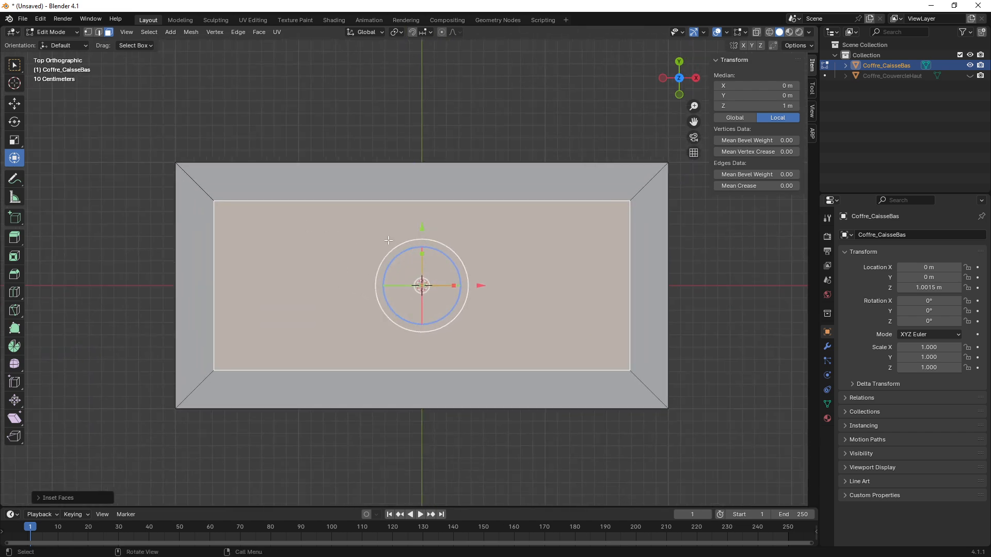
pyautogui.moveTo(402, 305); pyautogui.dragTo(471, 283, button='middle')
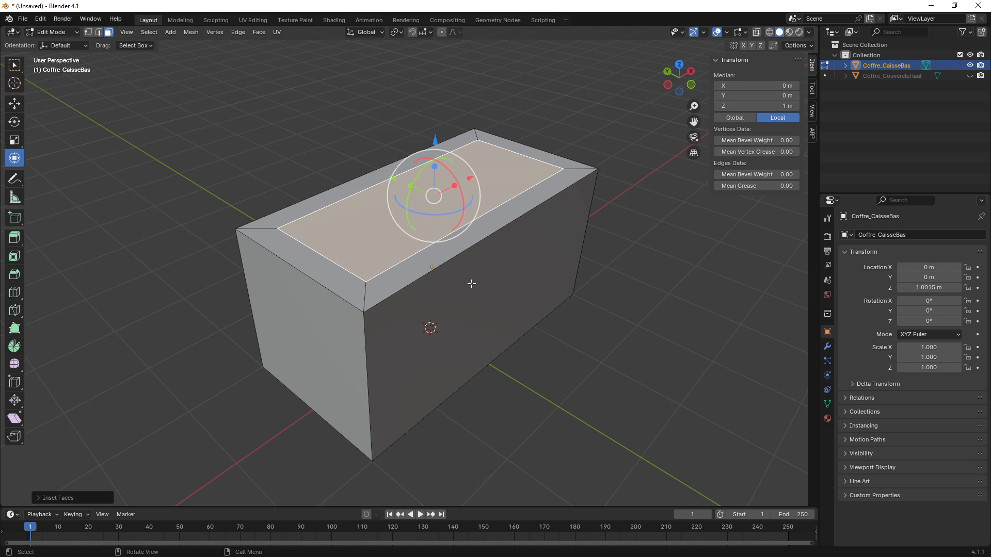
pyautogui.moveTo(422, 276); pyautogui.dragTo(360, 333, button='middle')
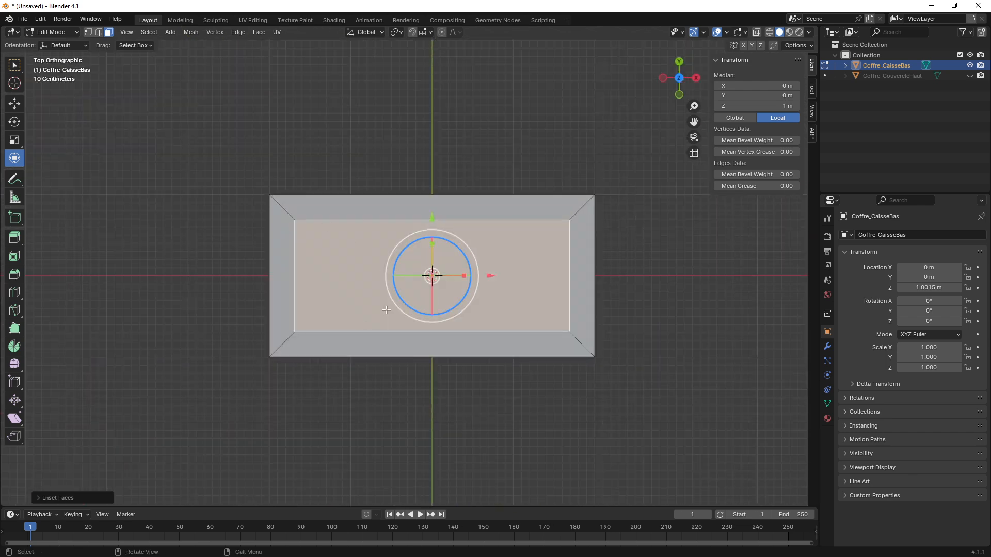
pyautogui.moveTo(348, 265); pyautogui.dragTo(397, 256, button='middle')
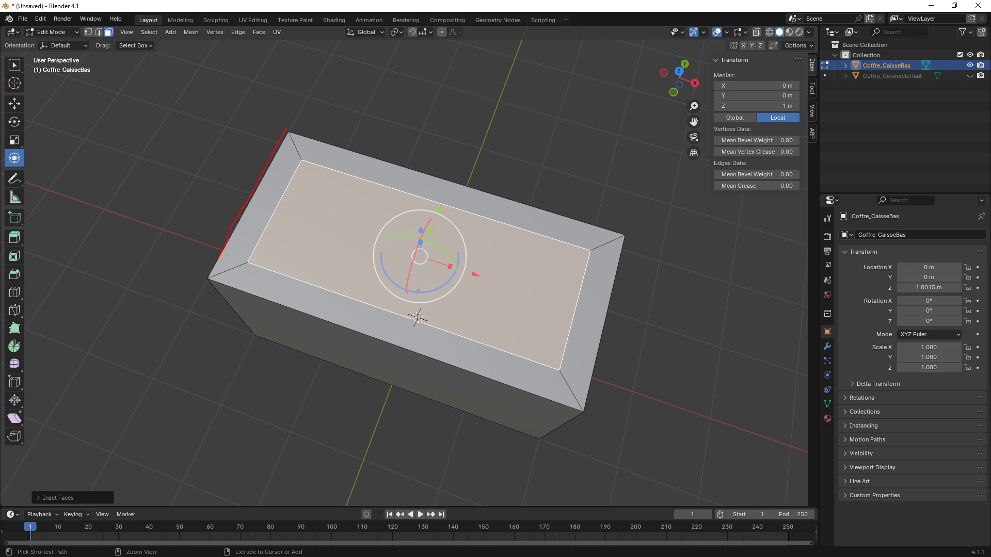
pyautogui.moveTo(220, 258)
pyautogui.mouseDown()
pyautogui.moveTo(334, 310)
pyautogui.moveTo(584, 388)
pyautogui.moveTo(612, 259)
pyautogui.moveTo(301, 145)
pyautogui.mouseUp()
pyautogui.moveTo(294, 190)
pyautogui.mouseDown()
pyautogui.moveTo(351, 293)
pyautogui.moveTo(534, 324)
pyautogui.moveTo(379, 195)
pyautogui.mouseUp()
pyautogui.moveTo(447, 312); pyautogui.dragTo(428, 257, button='middle')
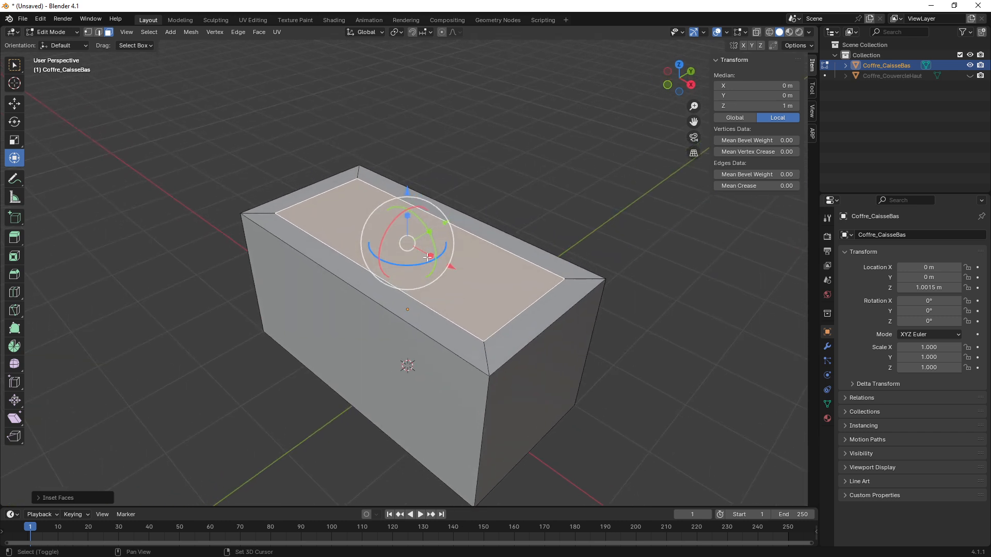
# Extrude the inset face of Coffre_CaisseBas about 1.15 m down along Z to hollow out the case
pyautogui.press('e')
pyautogui.middleClick(453, 175)
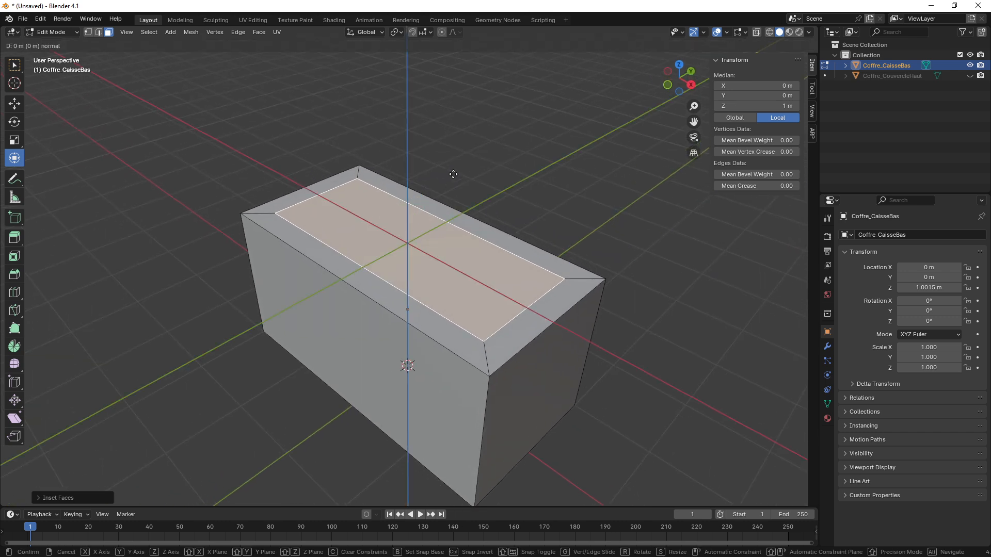
pyautogui.moveTo(453, 174); pyautogui.dragTo(454, 249, button='middle')
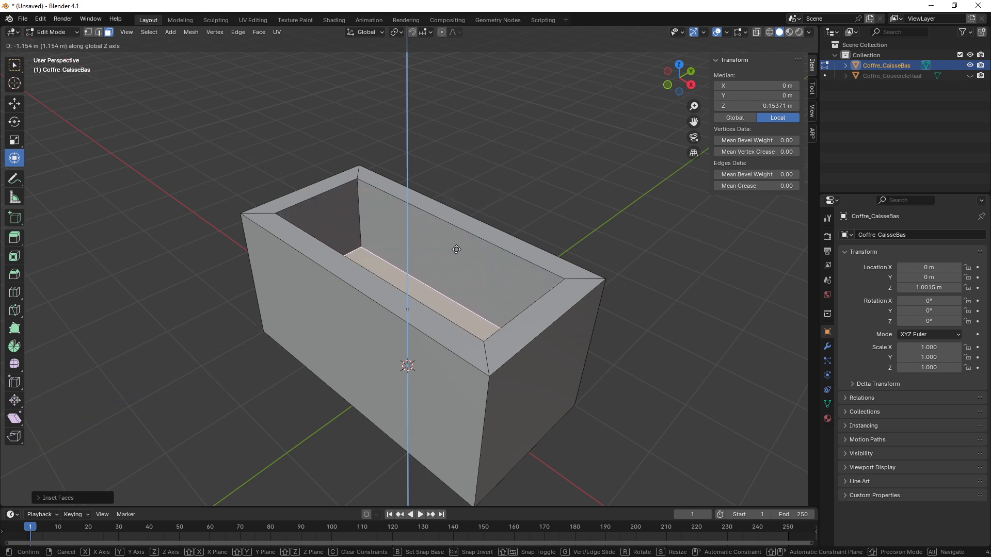
pyautogui.click(455, 249)
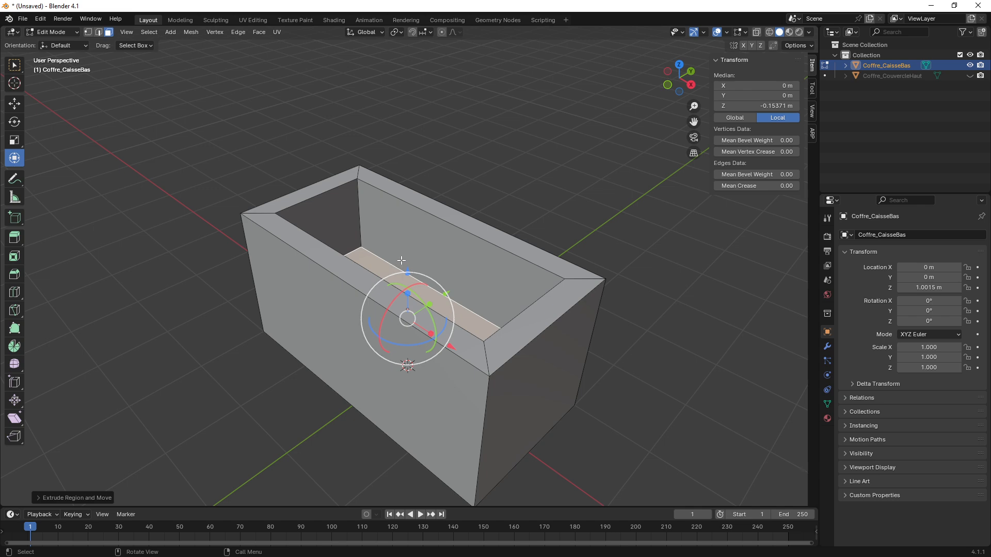
# Using X-ray in the front view, lower the cavity floor along Z to near the case's base, then restore solid display and deselect everything
pyautogui.moveTo(398, 261); pyautogui.dragTo(419, 226, button='middle')
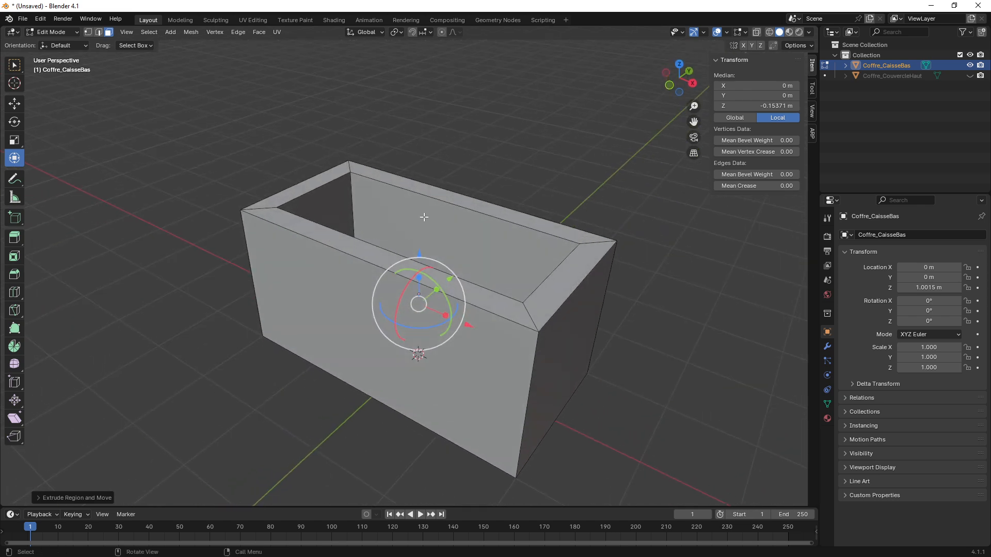
pyautogui.hotkey('alt', 'z')
pyautogui.moveTo(410, 325); pyautogui.dragTo(433, 212, button='middle')
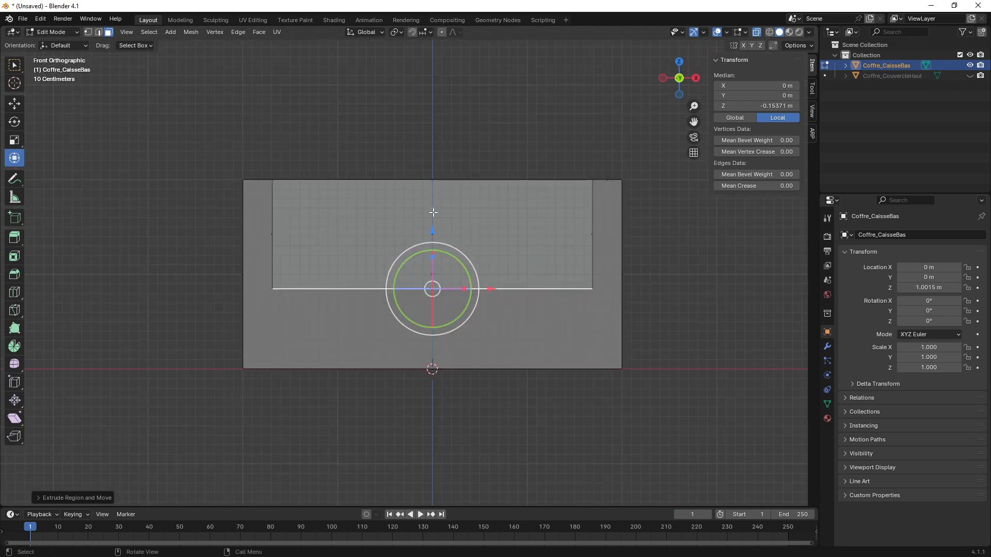
pyautogui.moveTo(433, 229); pyautogui.dragTo(436, 288)
pyautogui.moveTo(436, 288); pyautogui.dragTo(470, 276, button='middle')
pyautogui.hotkey('alt', 'a')
pyautogui.moveTo(475, 275); pyautogui.dragTo(498, 288, button='middle')
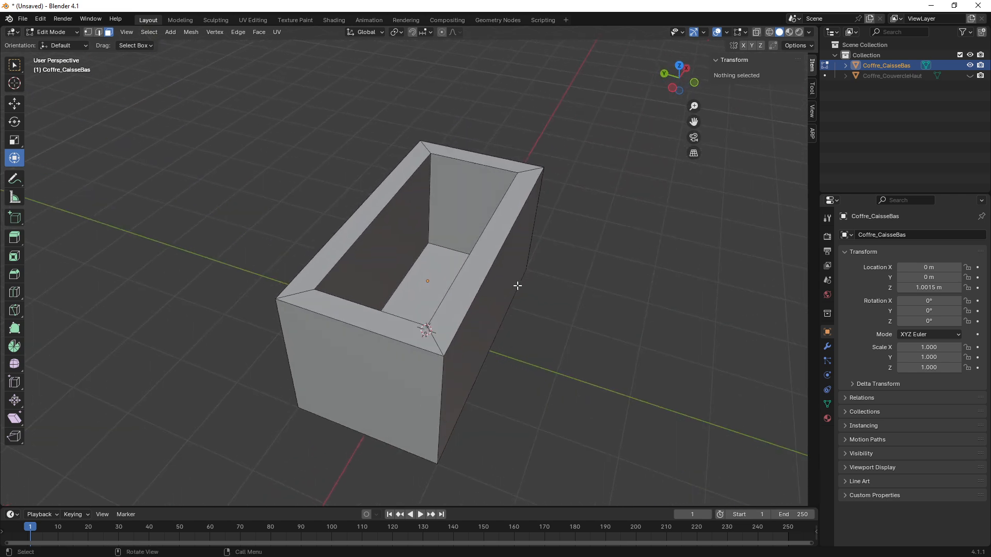
pyautogui.moveTo(516, 283); pyautogui.dragTo(493, 261, button='middle')
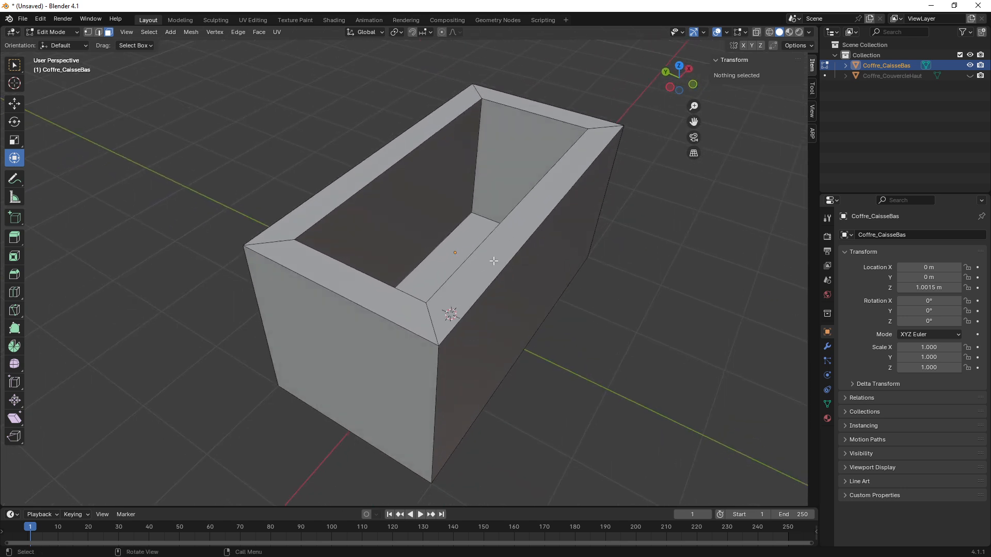
# Hide Coffre_CaisseBas, show Coffre_CouvercleHaut and select the lid in Object Mode
pyautogui.click(969, 66)
pyautogui.click(970, 76)
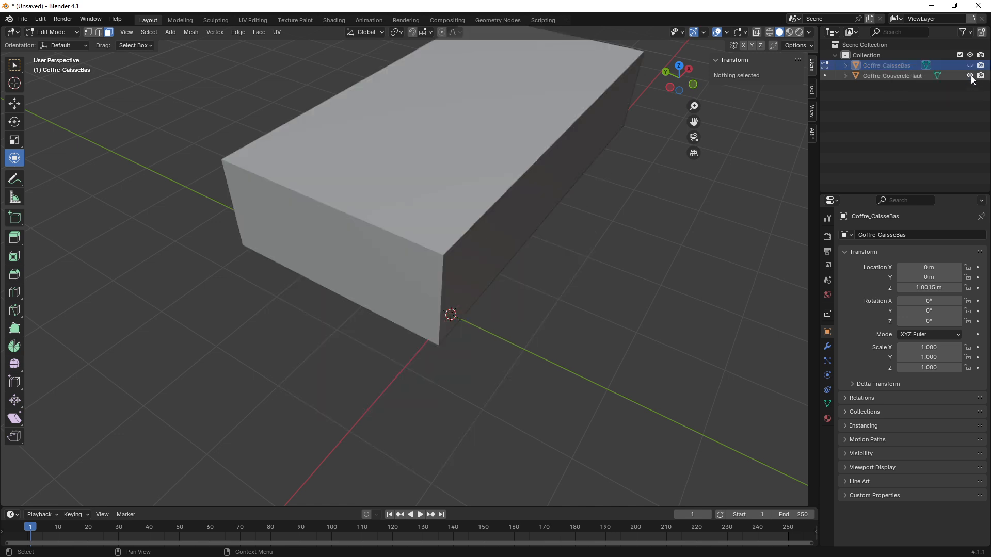
pyautogui.scroll(-3, 453, 198)
pyautogui.moveTo(454, 191); pyautogui.dragTo(452, 261, button='middle')
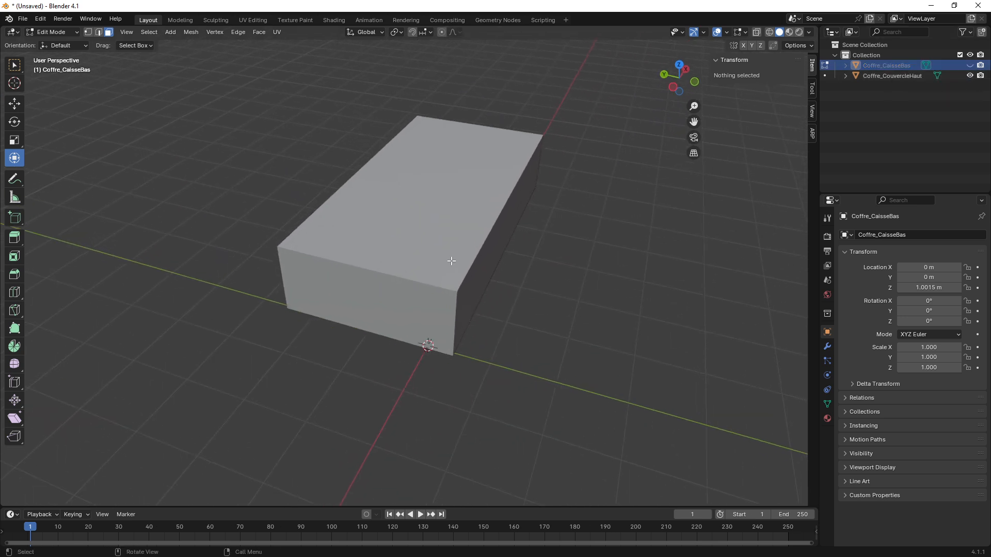
pyautogui.moveTo(463, 227); pyautogui.dragTo(443, 228, button='middle')
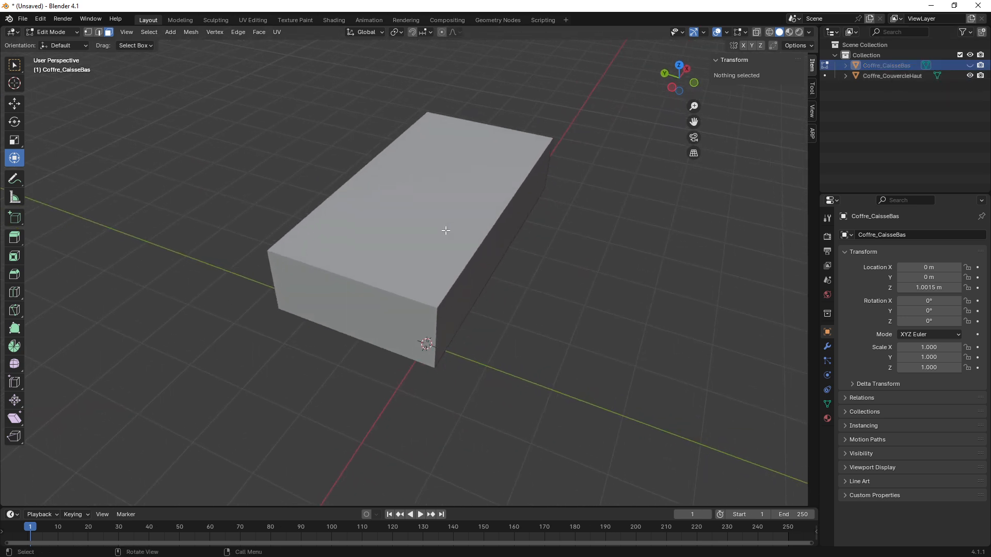
pyautogui.press('Tab')
pyautogui.click(411, 223)
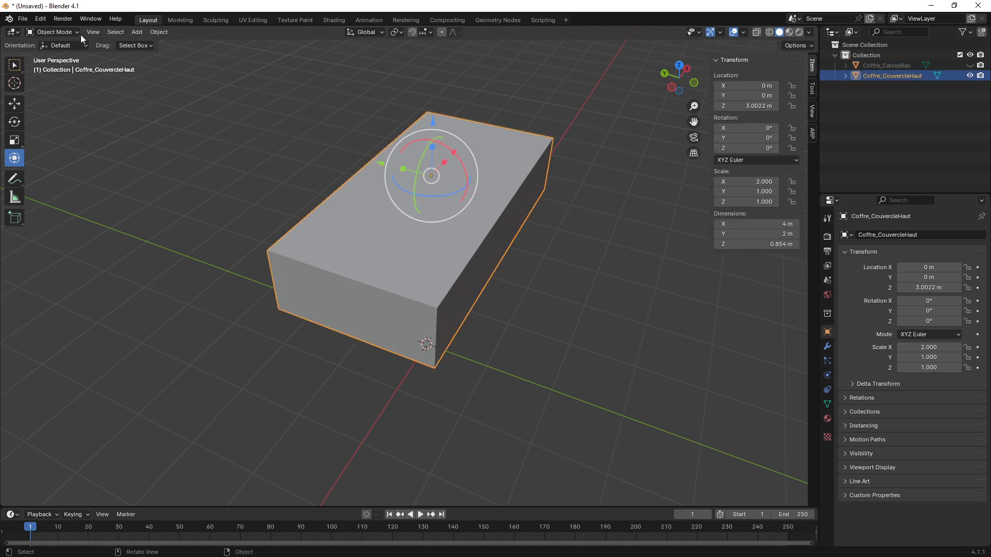
pyautogui.click(61, 32)
pyautogui.click(57, 44)
# Apply the scale of Coffre_CouvercleHaut
pyautogui.moveTo(472, 200); pyautogui.dragTo(546, 212, button='middle')
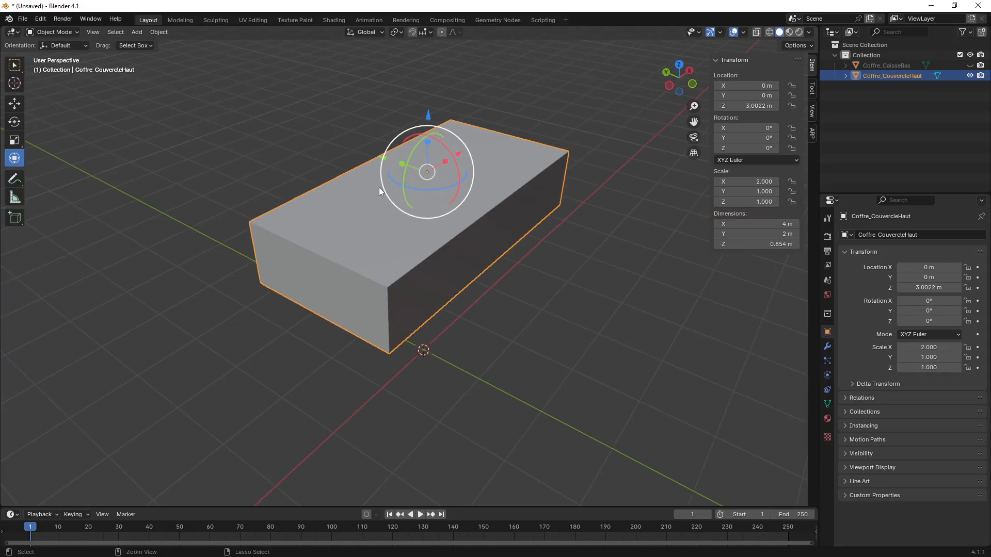
pyautogui.hotkey('ctrl', 'a')
pyautogui.click(379, 187)
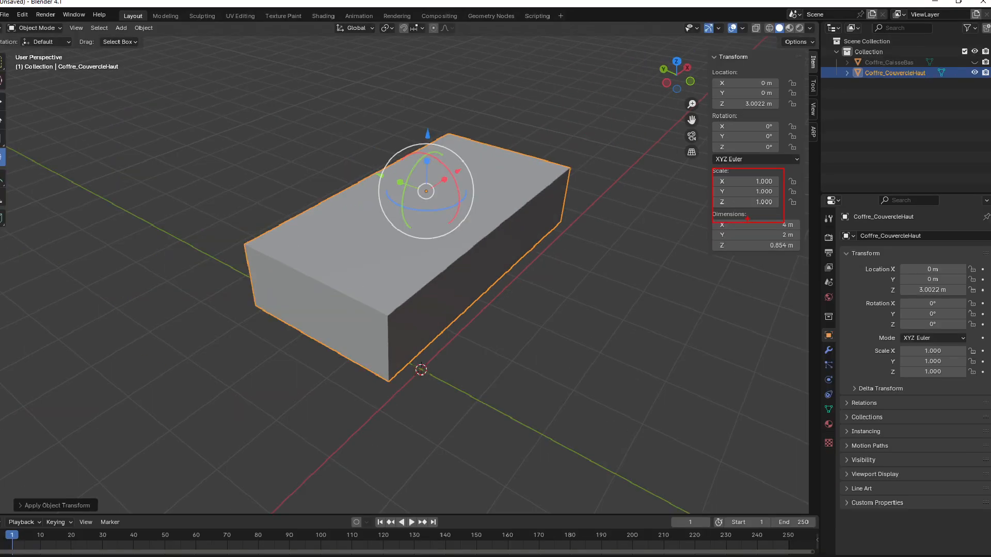
# Enter Edit Mode on Coffre_CouvercleHaut, switch to edge selection, turn on X-ray display and deselect everything
pyautogui.moveTo(426, 249)
pyautogui.mouseDown(button='middle')
pyautogui.moveTo(443, 251)
pyautogui.moveTo(425, 259)
pyautogui.moveTo(418, 250)
pyautogui.moveTo(431, 247)
pyautogui.mouseUp(button='middle')
pyautogui.press('Tab')
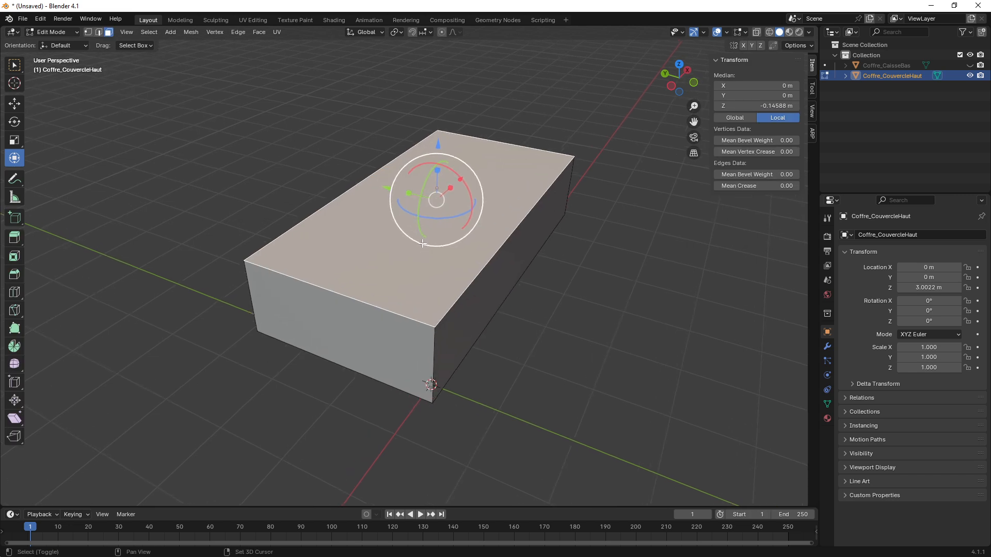
pyautogui.click(98, 32)
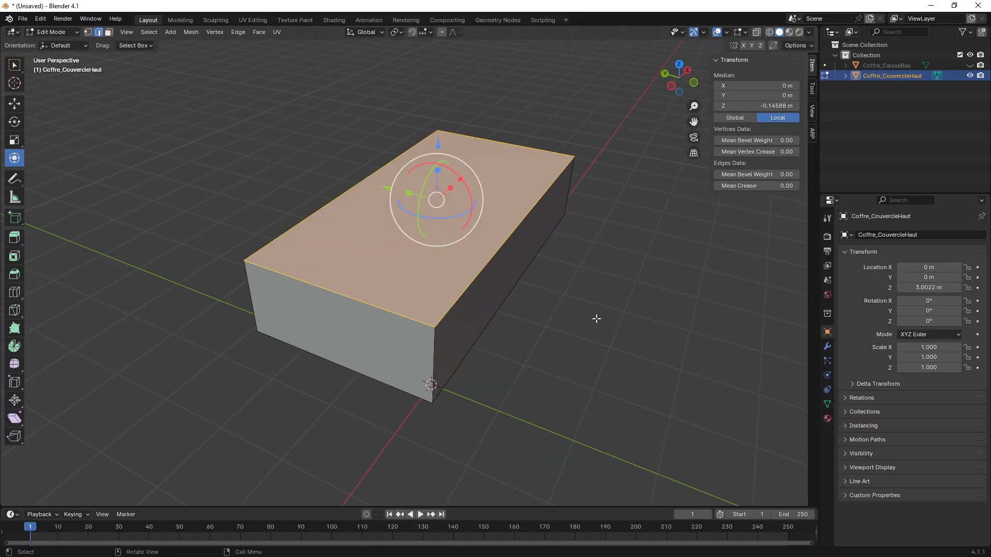
pyautogui.moveTo(467, 257)
pyautogui.keyDown('shift'); pyautogui.mouseDown(button='middle')
pyautogui.moveTo(486, 272)
pyautogui.moveTo(478, 276)
pyautogui.mouseUp(button='middle'); pyautogui.keyUp('shift')
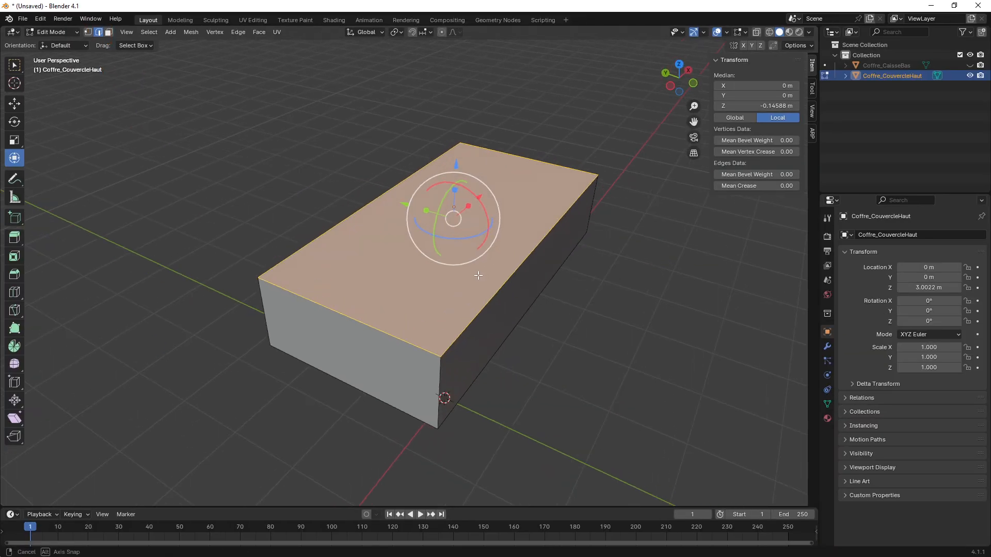
pyautogui.hotkey('alt', 'z')
pyautogui.click(605, 324)
pyautogui.moveTo(526, 305); pyautogui.dragTo(548, 294, button='middle')
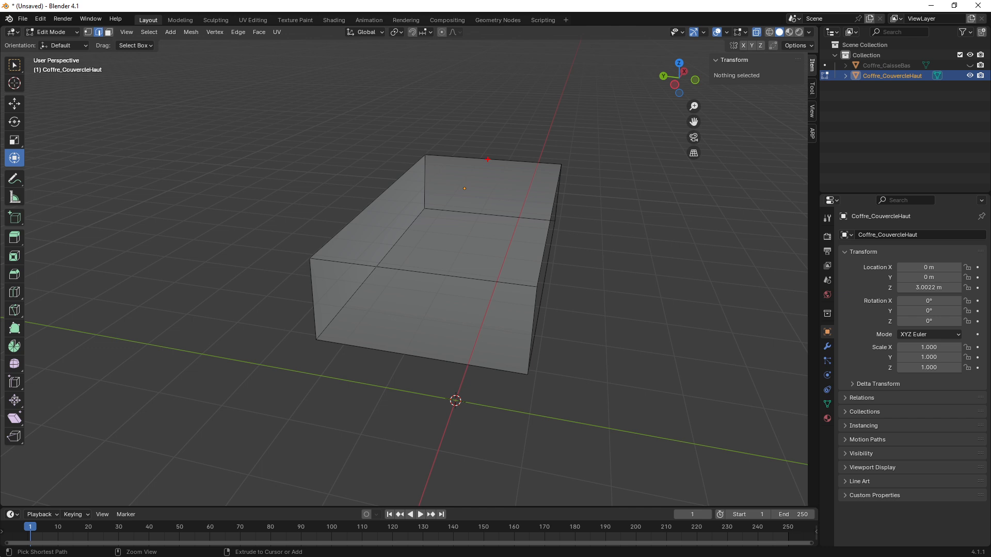
# Try lowering one long upper edge of the lid about 0.52 m along Z, then undo the move
pyautogui.moveTo(487, 160)
pyautogui.mouseDown()
pyautogui.moveTo(422, 270)
pyautogui.moveTo(422, 340)
pyautogui.moveTo(486, 226)
pyautogui.moveTo(489, 156)
pyautogui.mouseUp()
pyautogui.press('Escape')
pyautogui.click(377, 199)
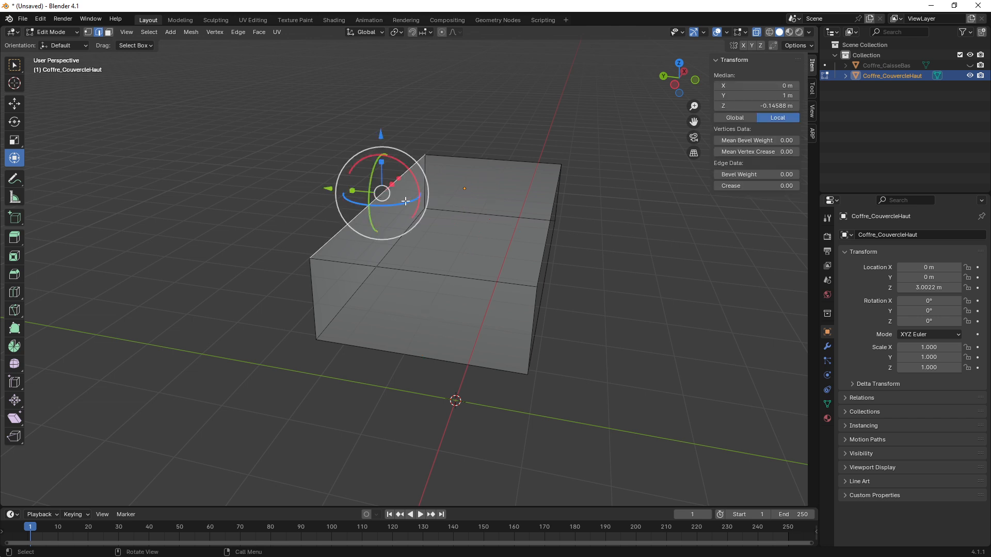
pyautogui.moveTo(381, 174); pyautogui.dragTo(379, 166, button='middle')
pyautogui.moveTo(379, 166); pyautogui.dragTo(476, 294)
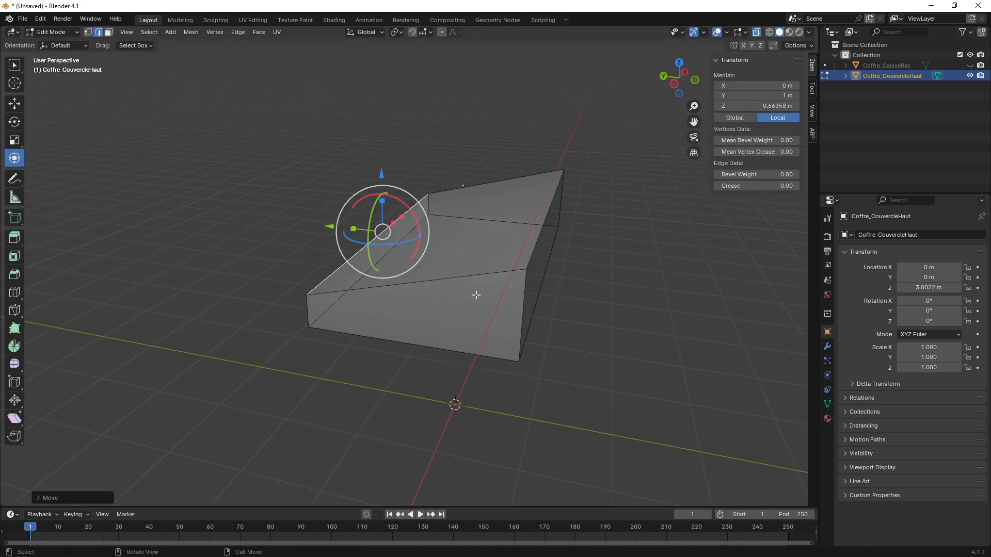
pyautogui.moveTo(476, 294); pyautogui.dragTo(504, 229, button='middle')
pyautogui.hotkey('ctrl', 'z')
pyautogui.keyDown('shift'); pyautogui.moveTo(503, 229); pyautogui.dragTo(432, 284, button='middle'); pyautogui.keyUp('shift')
pyautogui.scroll(2, 424, 274)
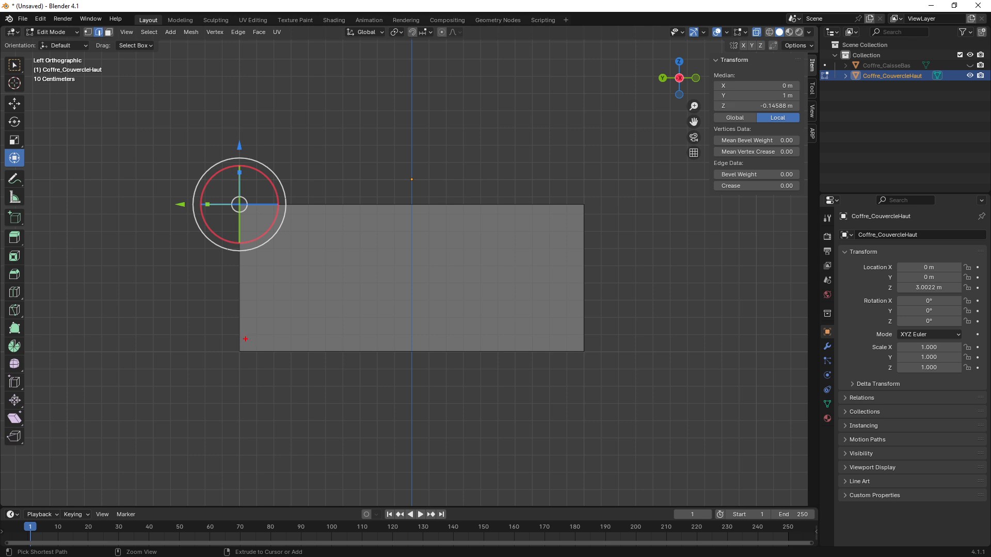
pyautogui.moveTo(241, 344)
pyautogui.mouseDown()
pyautogui.moveTo(244, 278)
pyautogui.moveTo(315, 228)
pyautogui.moveTo(386, 210)
pyautogui.moveTo(479, 221)
pyautogui.moveTo(580, 268)
pyautogui.moveTo(577, 351)
pyautogui.moveTo(257, 349)
pyautogui.mouseUp()
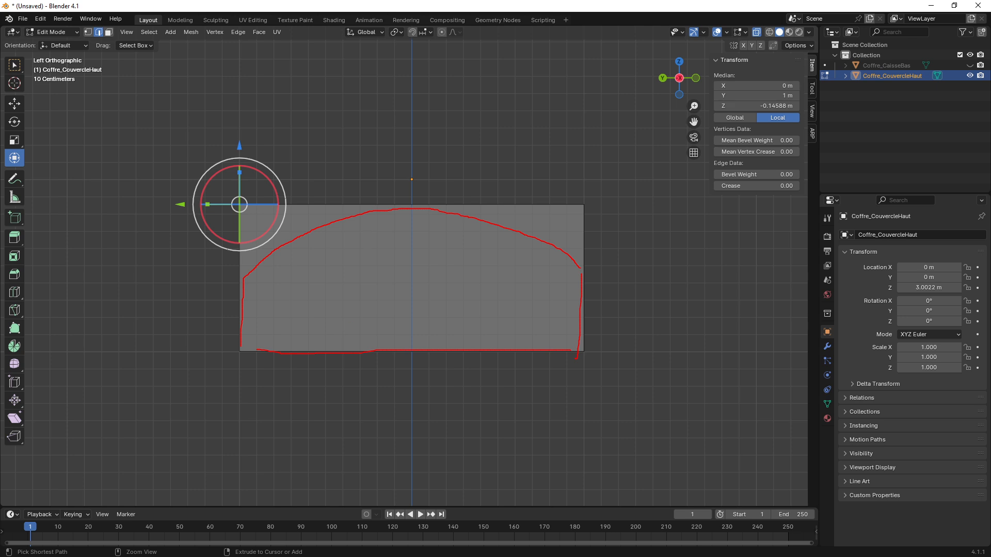
pyautogui.moveTo(411, 204); pyautogui.dragTo(414, 355)
pyautogui.moveTo(322, 225); pyautogui.dragTo(326, 355)
pyautogui.moveTo(516, 231); pyautogui.dragTo(515, 340)
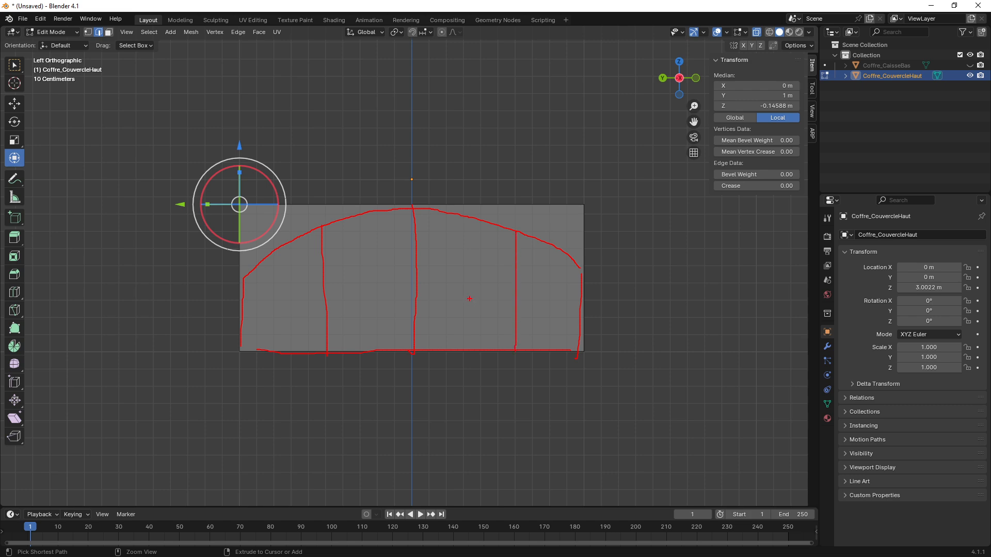
pyautogui.press('Escape')
# Clear the selection and add three evenly spaced, centred loop cuts running lengthwise around the lid
pyautogui.moveTo(491, 325)
pyautogui.mouseDown(button='middle')
pyautogui.moveTo(449, 297)
pyautogui.moveTo(408, 381)
pyautogui.moveTo(443, 285)
pyautogui.moveTo(442, 304)
pyautogui.mouseUp(button='middle')
pyautogui.click(248, 139)
pyautogui.keyDown('shift'); pyautogui.moveTo(342, 240); pyautogui.dragTo(365, 268, button='middle'); pyautogui.keyUp('shift')
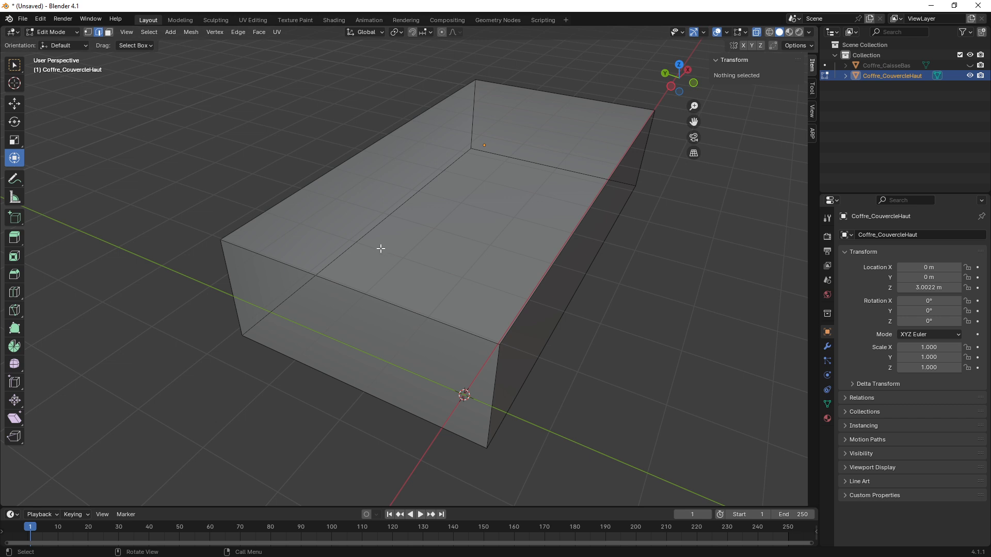
pyautogui.click(348, 283)
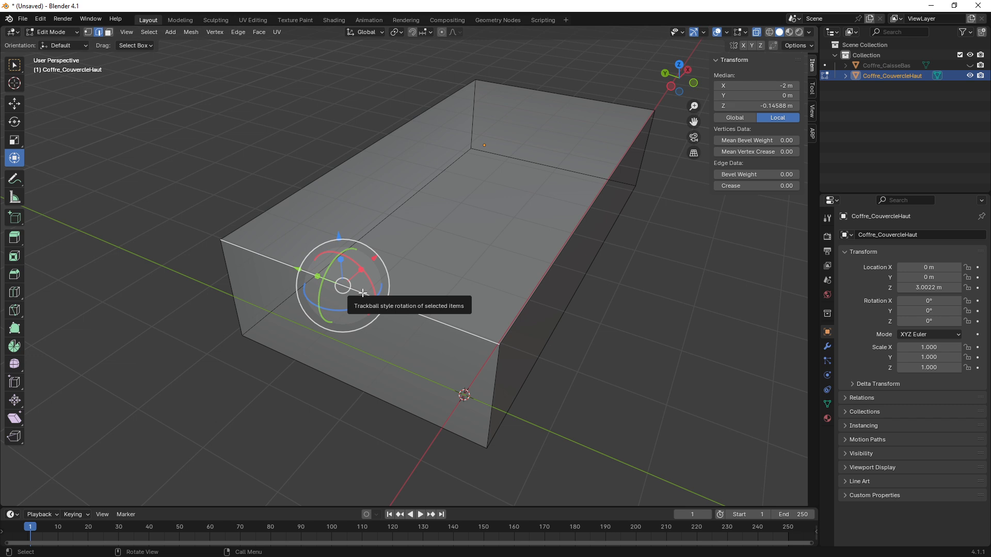
pyautogui.click(146, 211)
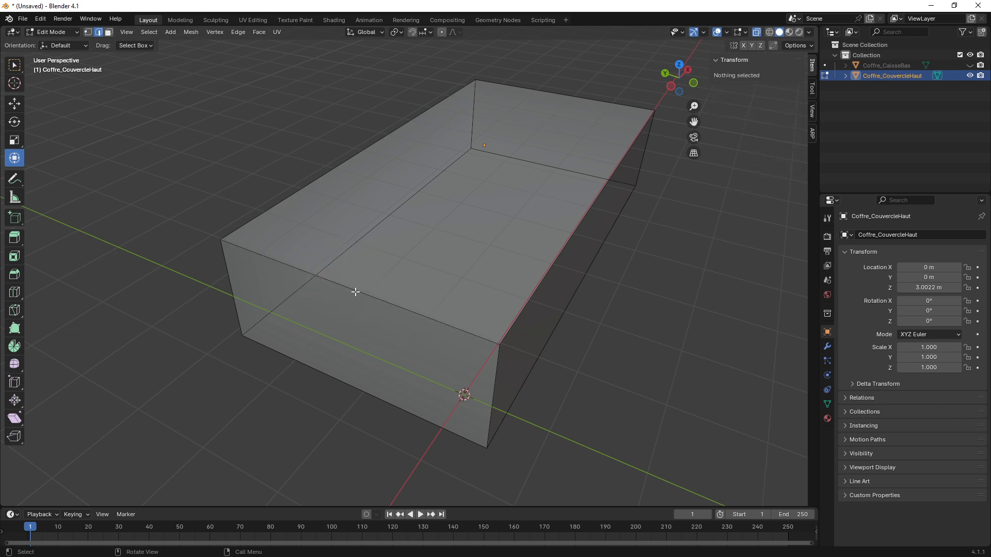
pyautogui.hotkey('ctrl', 'r')
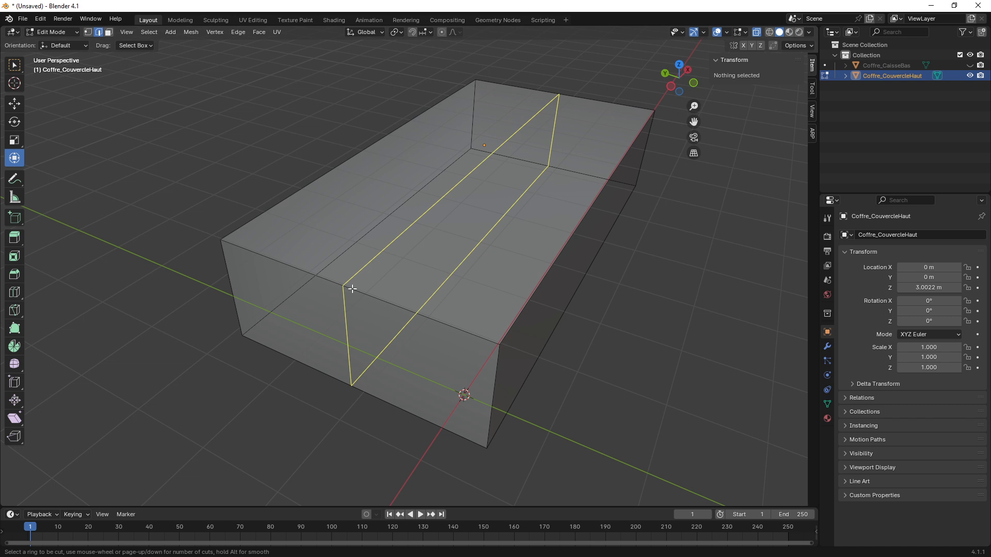
pyautogui.scroll(3, 352, 289)
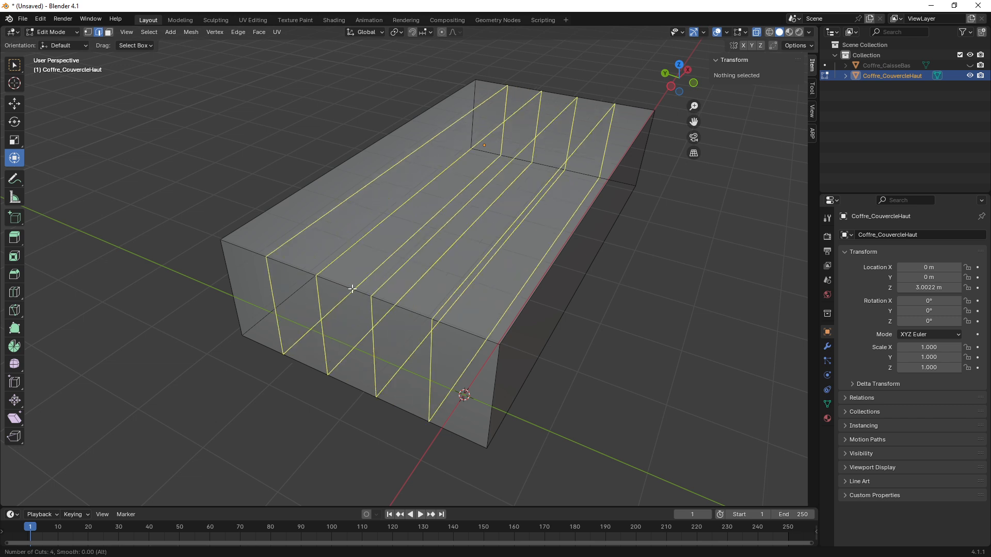
pyautogui.scroll(4, 352, 289)
pyautogui.scroll(-7, 352, 289)
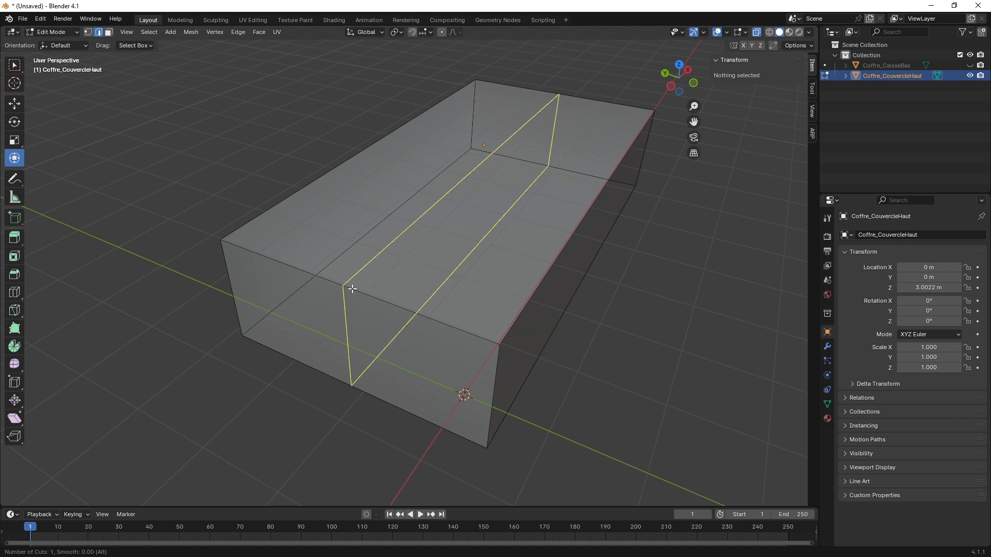
pyautogui.scroll(2, 352, 289)
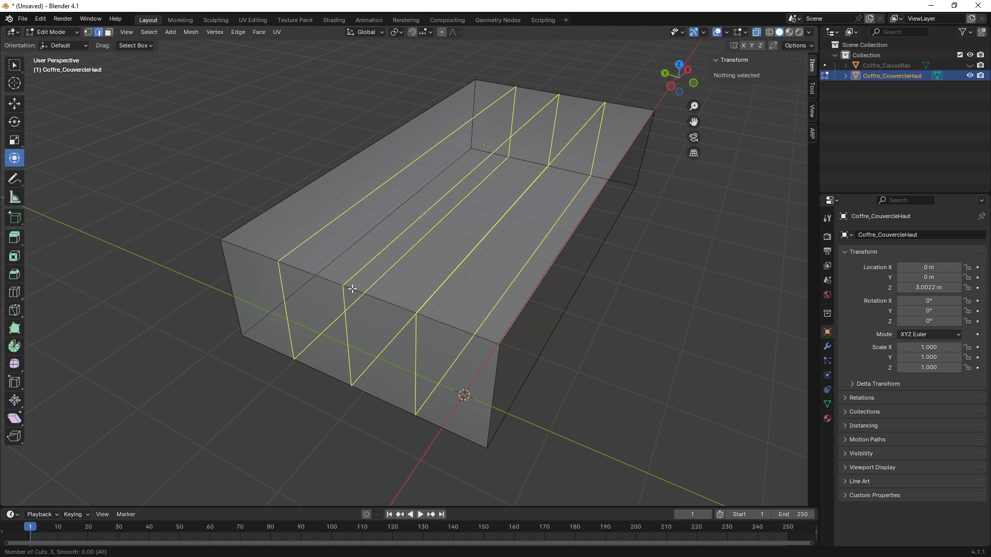
pyautogui.click(352, 289)
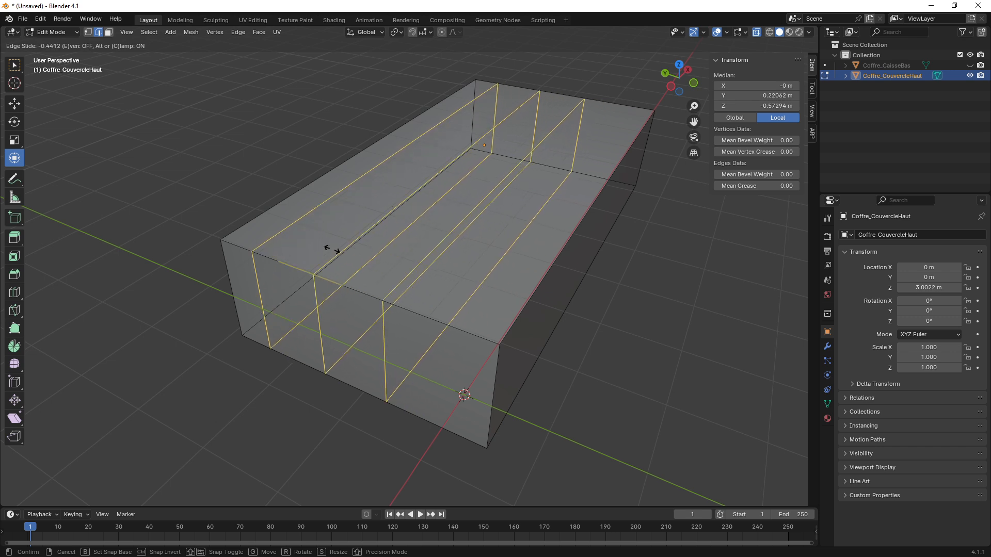
pyautogui.rightClick(423, 279)
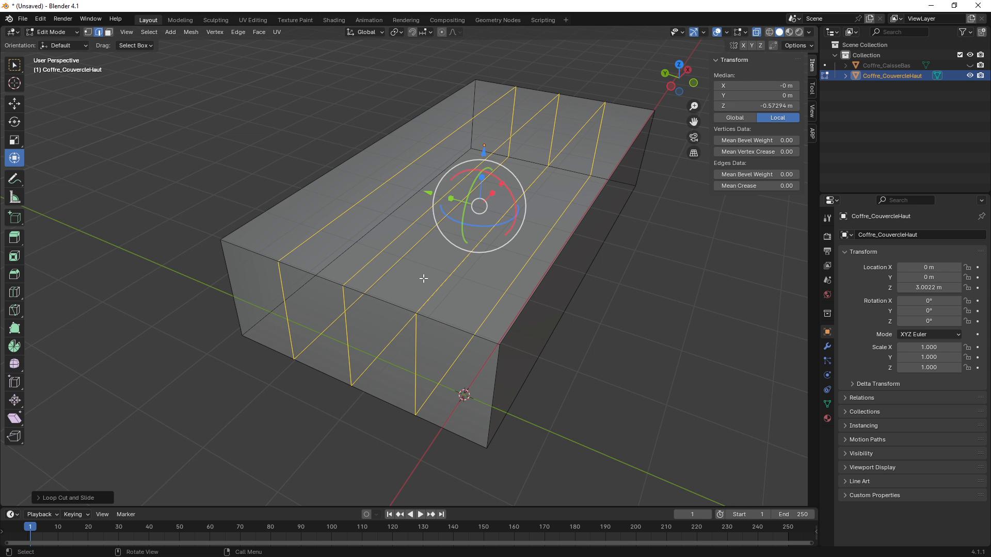
# Try 6 cuts in the Loop Cut and Slide settings, then return the number of cuts to 3
pyautogui.moveTo(398, 314); pyautogui.dragTo(401, 307, button='middle')
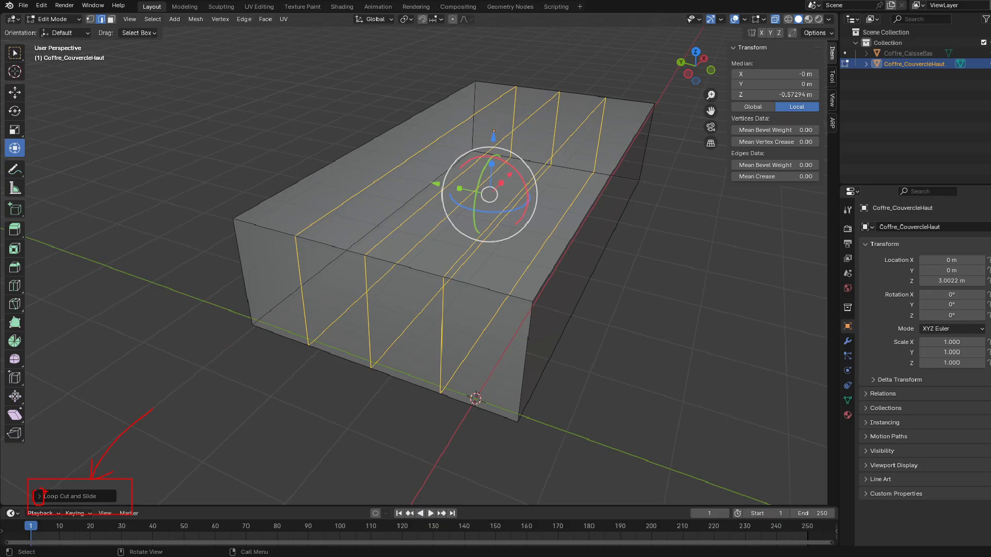
pyautogui.click(39, 496)
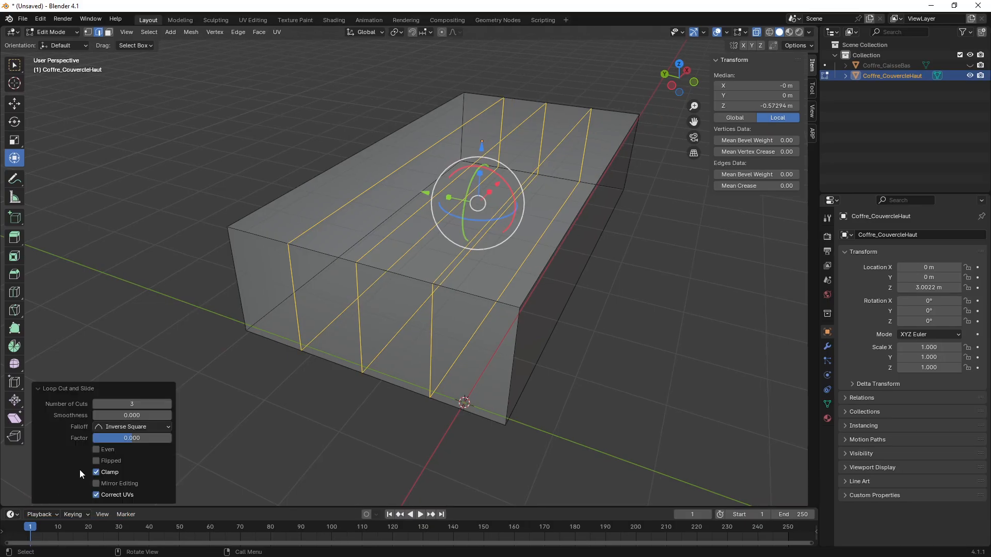
pyautogui.click(168, 404)
pyautogui.click(168, 404)
pyautogui.click(168, 404)
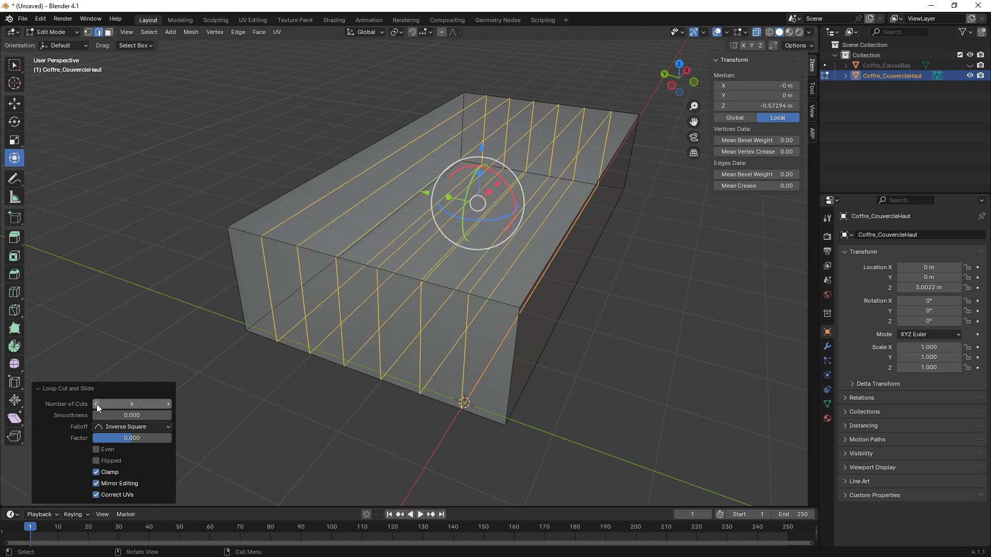
pyautogui.click(97, 404)
pyautogui.click(97, 404)
pyautogui.click(97, 404)
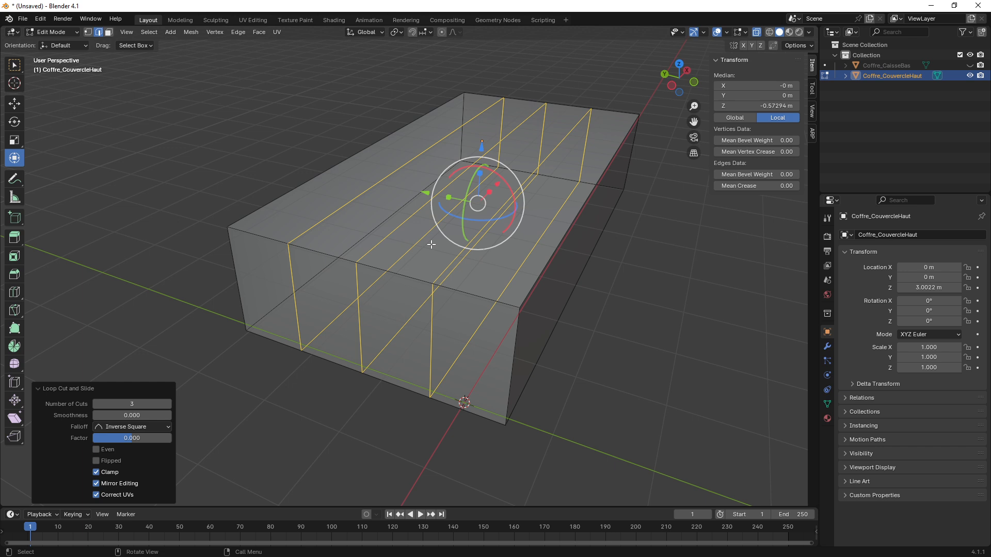
pyautogui.moveTo(431, 245); pyautogui.dragTo(408, 275, button='middle')
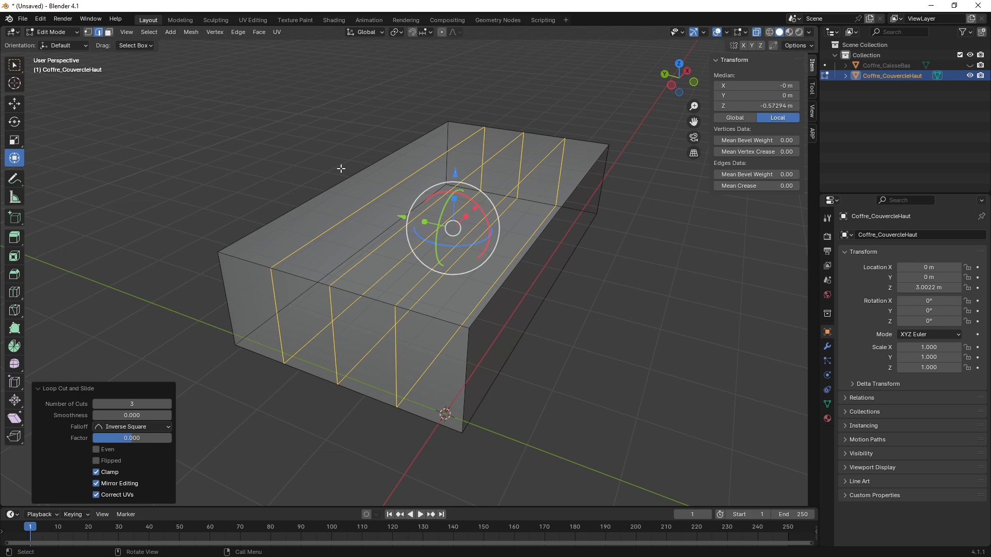
pyautogui.press('F9')
pyautogui.press('F9')
# Select the two outermost long edges on top of the lid and lower them about 0.5 m along Z
pyautogui.moveTo(447, 227); pyautogui.dragTo(298, 199, button='middle')
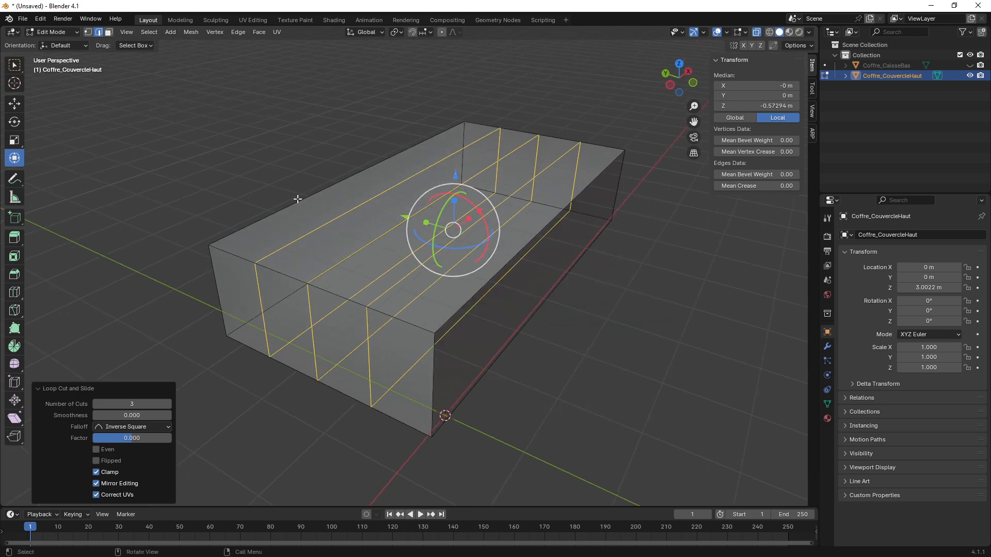
pyautogui.click(351, 151)
pyautogui.moveTo(351, 151); pyautogui.dragTo(520, 181, button='middle')
pyautogui.keyDown('shift'); pyautogui.click(593, 222); pyautogui.keyUp('shift')
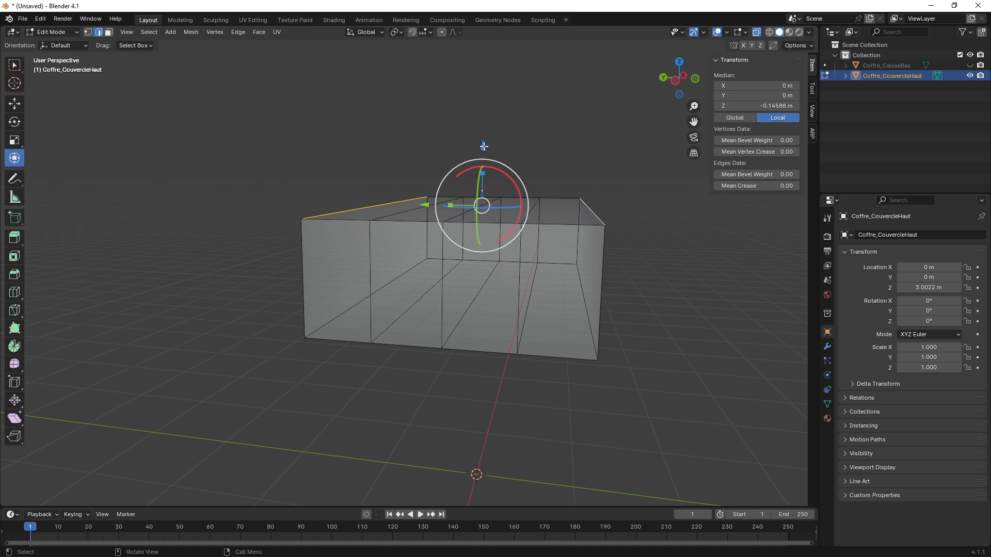
pyautogui.moveTo(482, 148); pyautogui.dragTo(493, 200)
# Select the two intermediate long top edges on either side of the lid's ridge and lower them about 0.13 m along Z
pyautogui.click(502, 210)
pyautogui.keyDown('shift'); pyautogui.click(428, 207); pyautogui.keyUp('shift')
pyautogui.moveTo(428, 206); pyautogui.dragTo(480, 154, button='middle')
pyautogui.moveTo(480, 148); pyautogui.dragTo(485, 162)
pyautogui.moveTo(534, 236); pyautogui.dragTo(538, 223, button='middle')
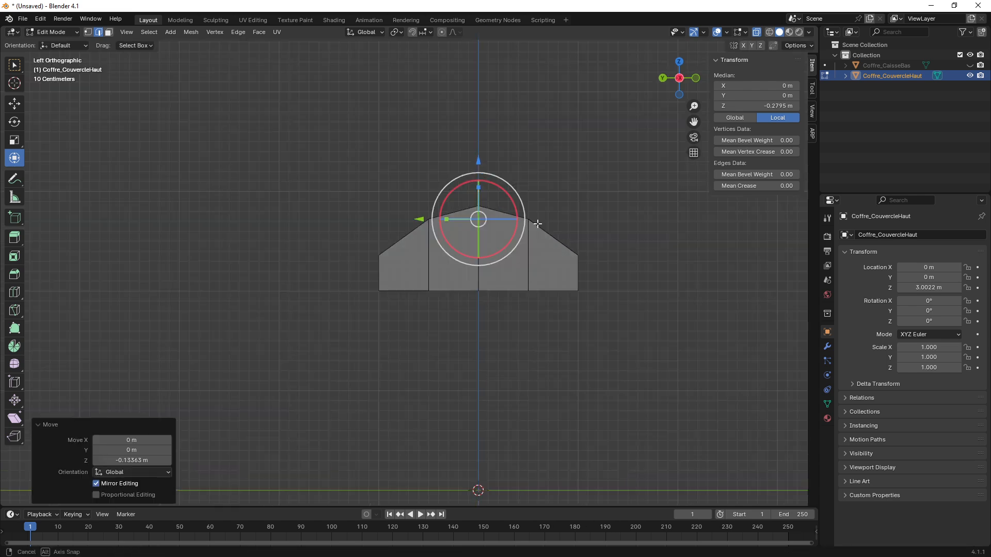
pyautogui.keyDown('ctrl'); pyautogui.moveTo(543, 258); pyautogui.dragTo(470, 237, button='middle'); pyautogui.keyUp('ctrl')
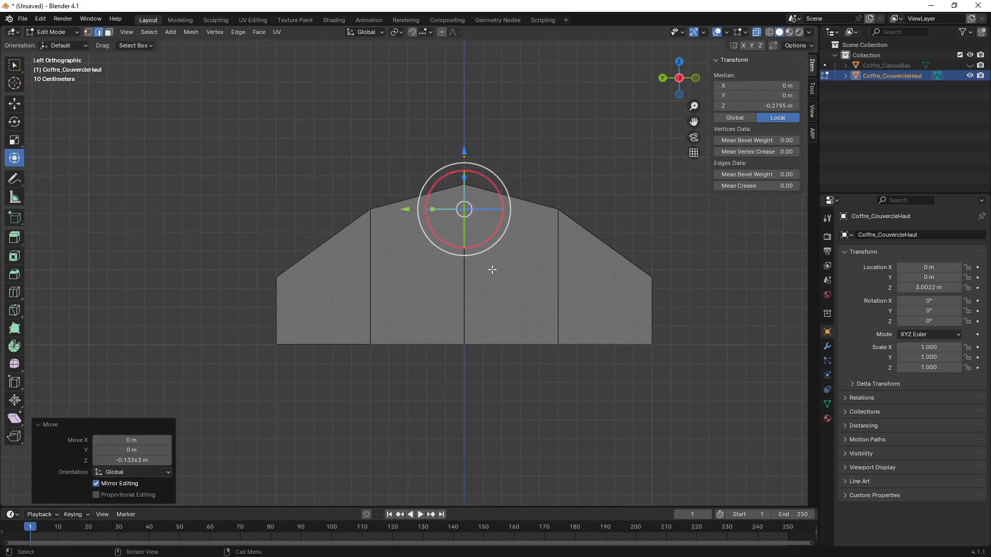
# Select the two outermost long upper edges of the lid and raise them about 0.12 m along Z
pyautogui.moveTo(492, 270); pyautogui.dragTo(471, 361, button='middle')
pyautogui.click(318, 285)
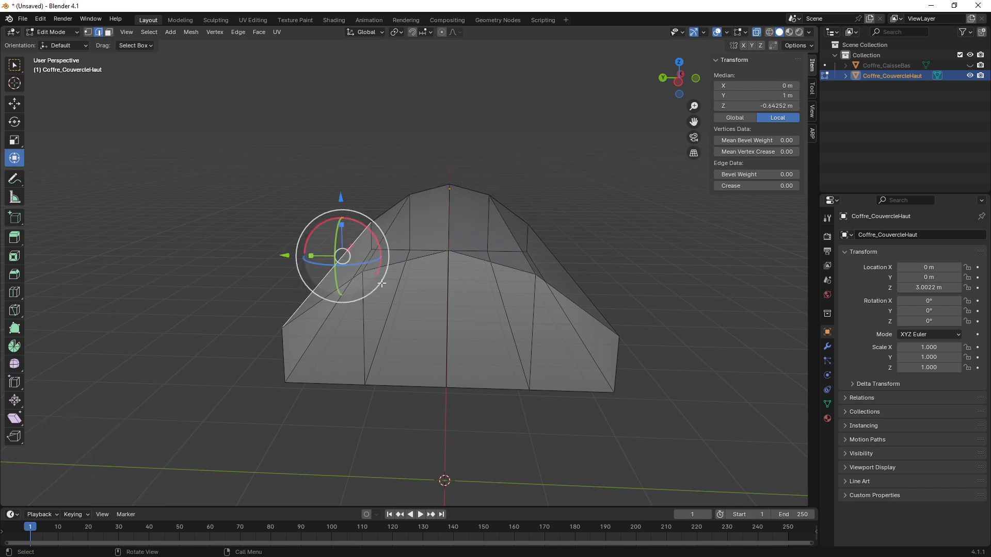
pyautogui.keyDown('shift'); pyautogui.click(575, 278); pyautogui.keyUp('shift')
pyautogui.moveTo(574, 279); pyautogui.dragTo(465, 223, button='middle')
pyautogui.moveTo(458, 221); pyautogui.dragTo(458, 211)
pyautogui.moveTo(456, 228); pyautogui.dragTo(465, 218, button='middle')
pyautogui.moveTo(456, 212); pyautogui.dragTo(457, 208)
# Turn off X-ray, switch to face selection and inset the lid's four underside faces together by 0.292 m
pyautogui.moveTo(458, 208); pyautogui.dragTo(384, 202, button='middle')
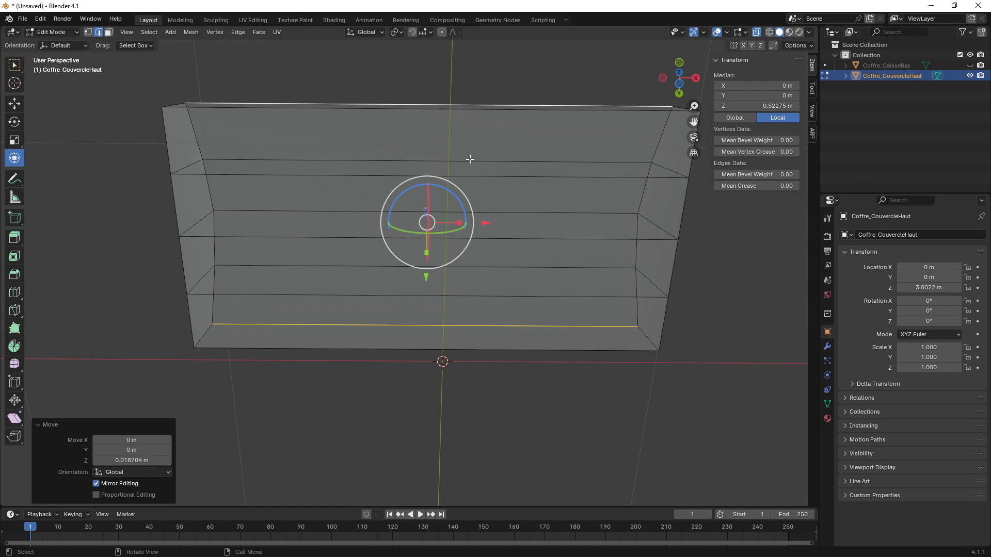
pyautogui.moveTo(470, 160); pyautogui.dragTo(242, 143, button='middle')
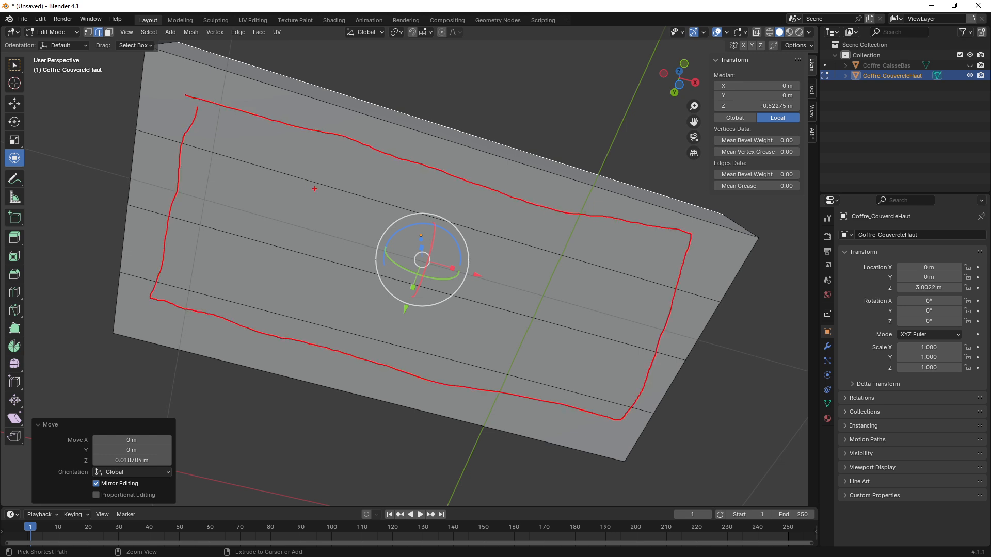
pyautogui.press('Escape')
pyautogui.moveTo(385, 195)
pyautogui.mouseDown(button='middle')
pyautogui.moveTo(372, 211)
pyautogui.moveTo(392, 228)
pyautogui.moveTo(456, 206)
pyautogui.moveTo(449, 185)
pyautogui.mouseUp(button='middle')
pyautogui.click(108, 32)
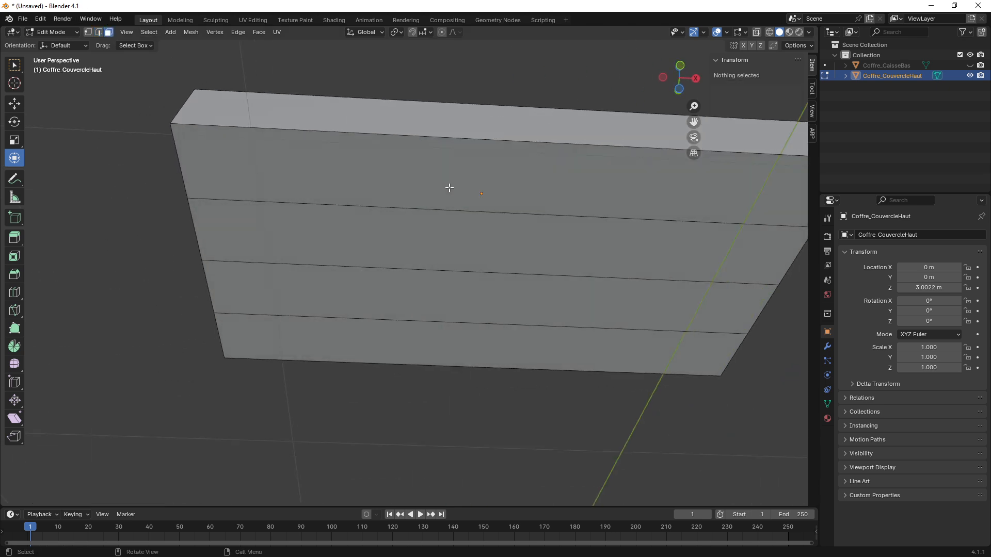
pyautogui.keyDown('shift'); pyautogui.click(449, 186); pyautogui.keyUp('shift')
pyautogui.keyDown('shift'); pyautogui.click(454, 234); pyautogui.keyUp('shift')
pyautogui.keyDown('shift'); pyautogui.click(464, 289); pyautogui.keyUp('shift')
pyautogui.keyDown('shift'); pyautogui.click(463, 335); pyautogui.keyUp('shift')
pyautogui.moveTo(420, 227); pyautogui.dragTo(401, 196, button='middle')
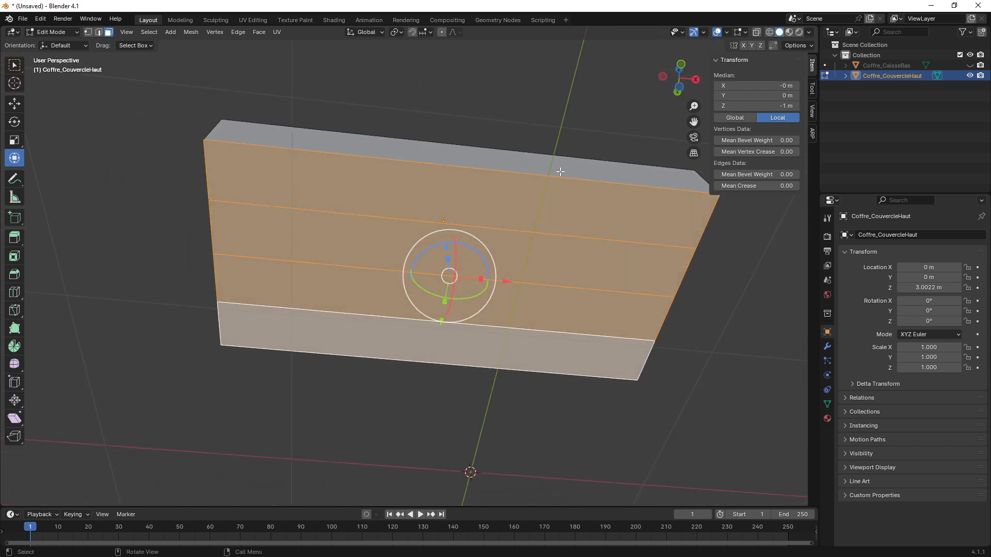
pyautogui.press('i')
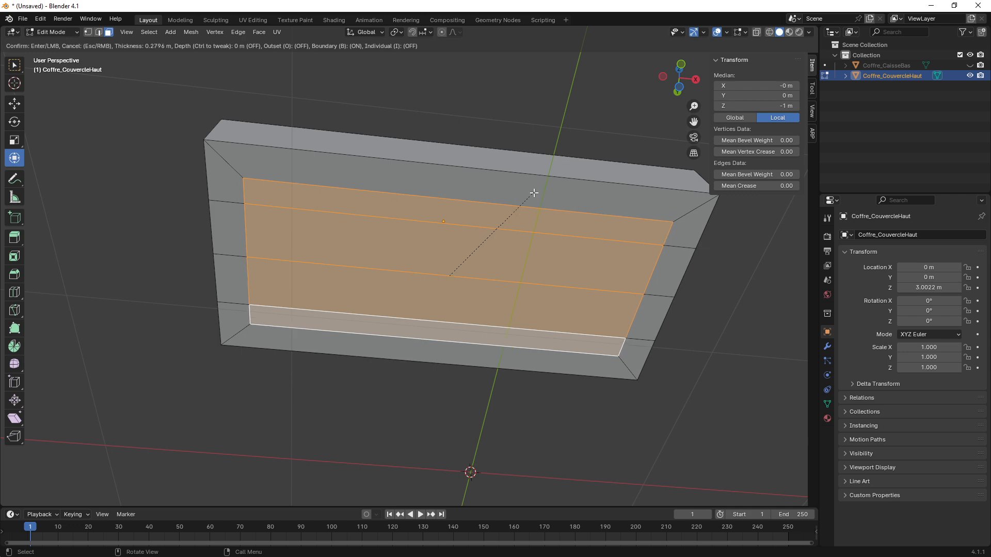
pyautogui.click(534, 193)
# Show Coffre_CaisseBas again beneath the lid
pyautogui.moveTo(555, 154); pyautogui.dragTo(572, 259, button='middle')
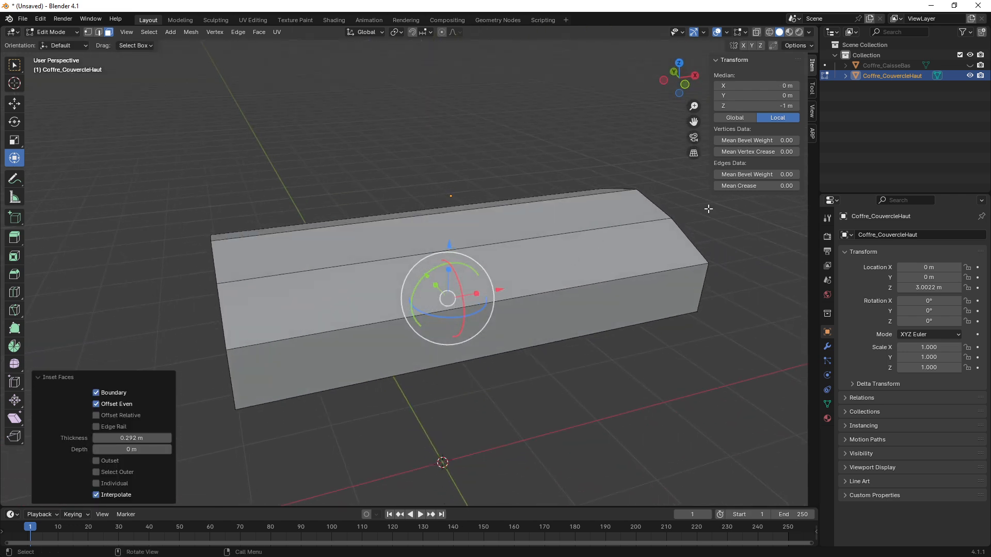
pyautogui.click(969, 65)
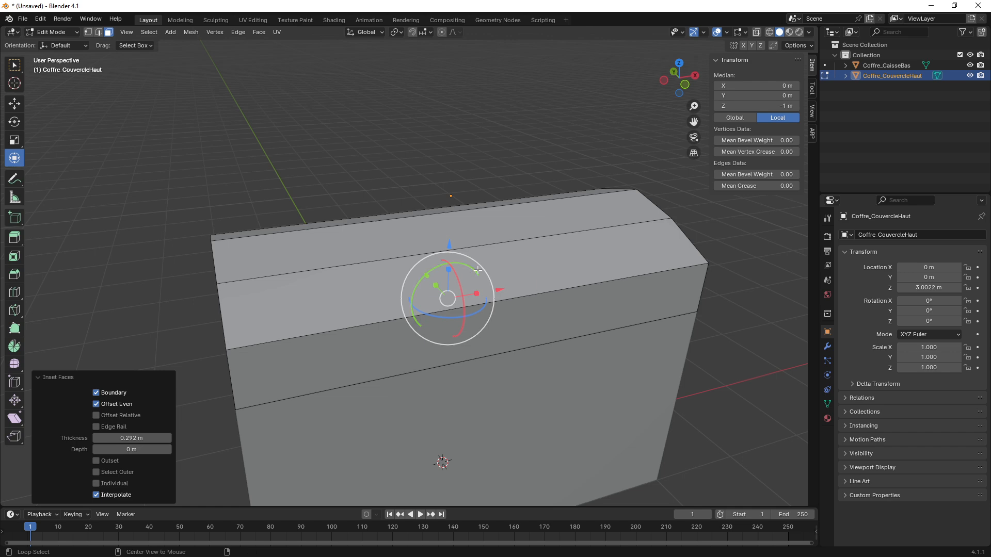
# Turn on X-ray and scale the lid's inset underside faces to 0.981 in X and Y, leaving Z unscaled
pyautogui.hotkey('alt', 'z')
pyautogui.moveTo(477, 270); pyautogui.dragTo(452, 244, button='middle')
pyautogui.moveTo(452, 245)
pyautogui.keyDown('shift'); pyautogui.mouseDown(button='middle')
pyautogui.moveTo(456, 201)
pyautogui.moveTo(455, 246)
pyautogui.mouseUp(button='middle'); pyautogui.keyUp('shift')
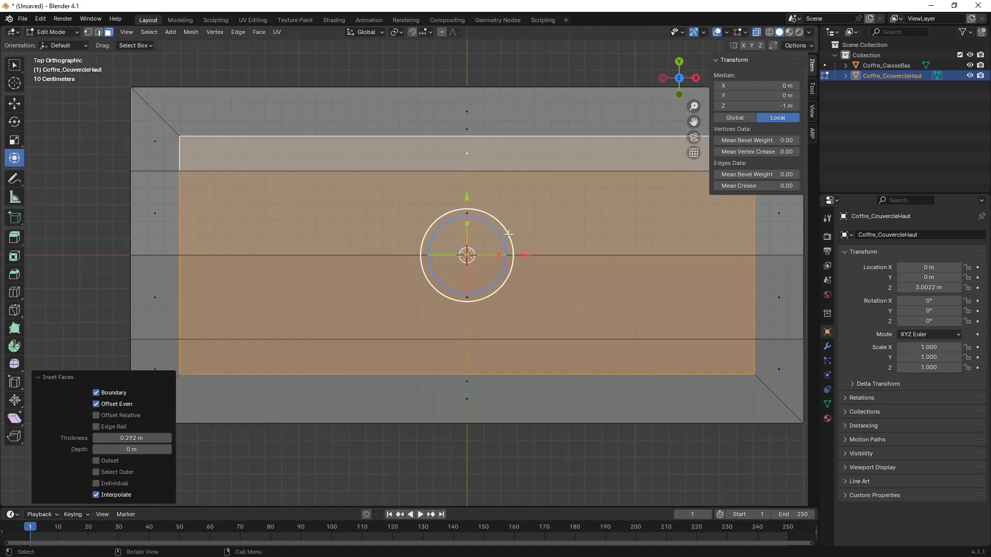
pyautogui.moveTo(508, 233); pyautogui.dragTo(497, 235)
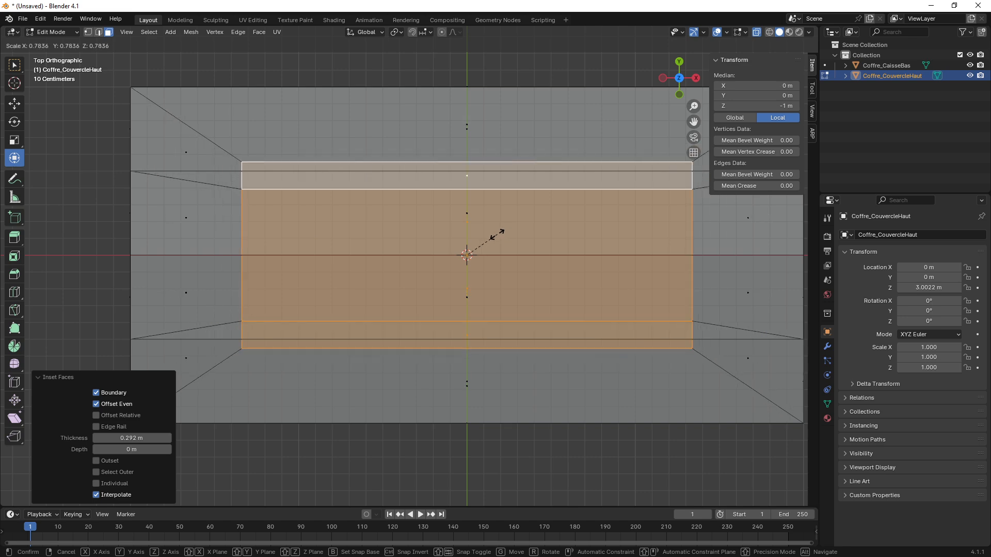
pyautogui.rightClick(509, 231)
pyautogui.moveTo(496, 261); pyautogui.dragTo(484, 195, button='middle')
pyautogui.moveTo(447, 281); pyautogui.dragTo(436, 310, button='middle')
pyautogui.keyDown('shift'); pyautogui.moveTo(434, 312); pyautogui.dragTo(443, 292, button='middle'); pyautogui.keyUp('shift')
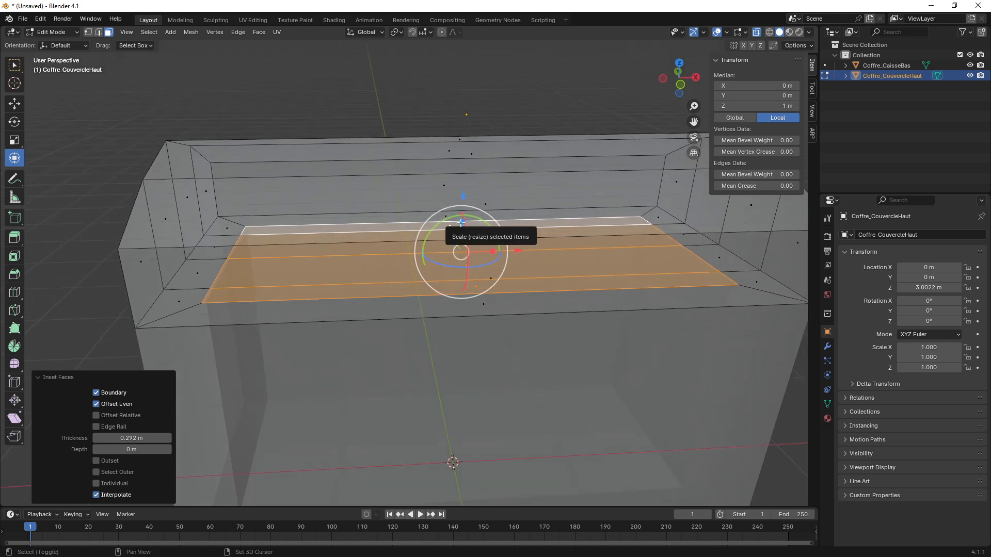
pyautogui.moveTo(461, 222); pyautogui.dragTo(463, 223)
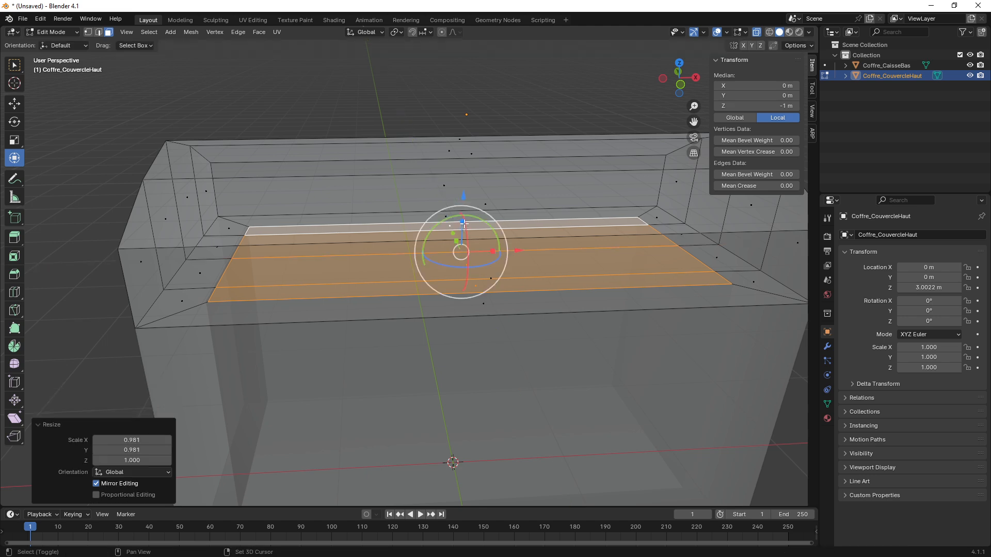
# Try to scale the lid's inset underside faces along Y only
pyautogui.moveTo(463, 223); pyautogui.dragTo(526, 256, button='middle')
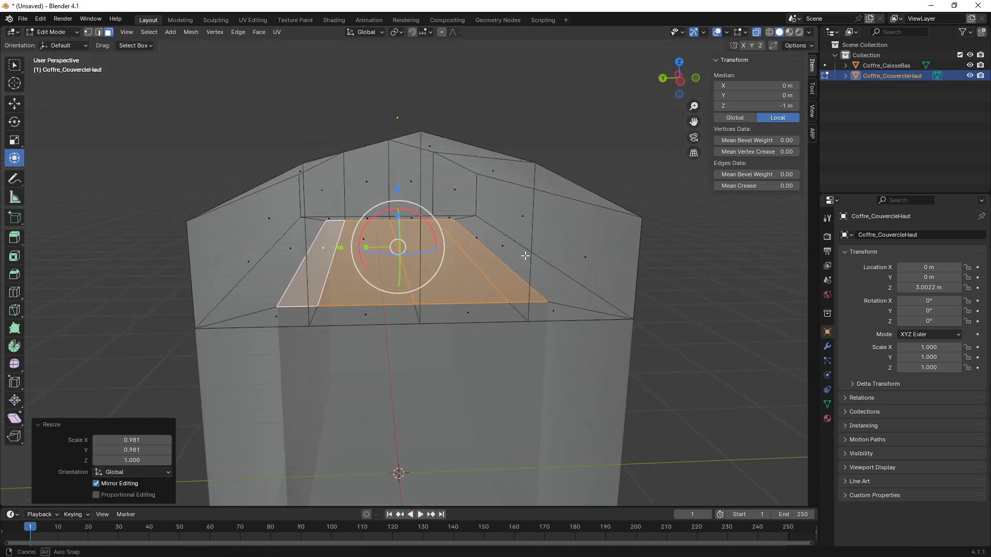
pyautogui.moveTo(372, 252); pyautogui.dragTo(354, 257, button='middle')
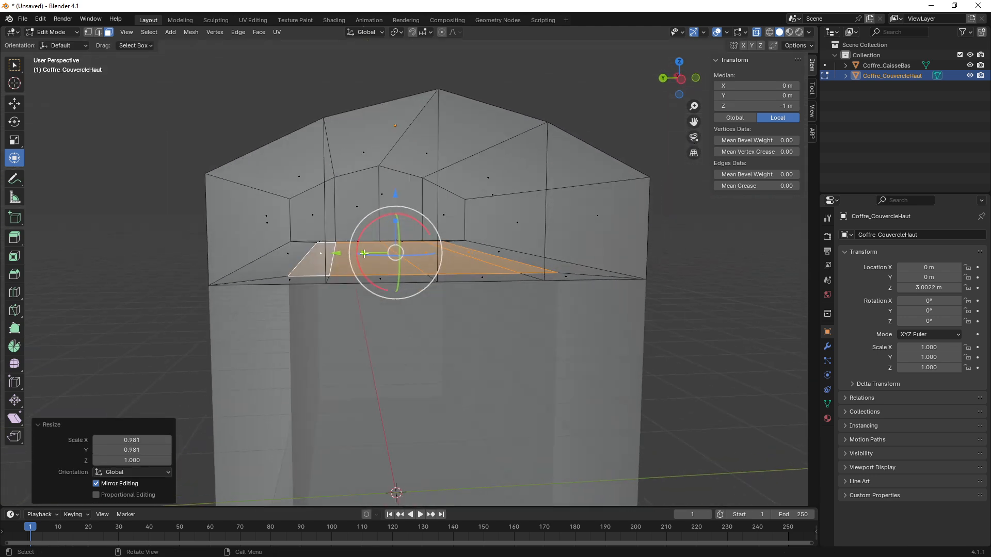
pyautogui.press('s')
pyautogui.press('y')
pyautogui.click(361, 253)
pyautogui.moveTo(361, 252); pyautogui.dragTo(442, 249, button='middle')
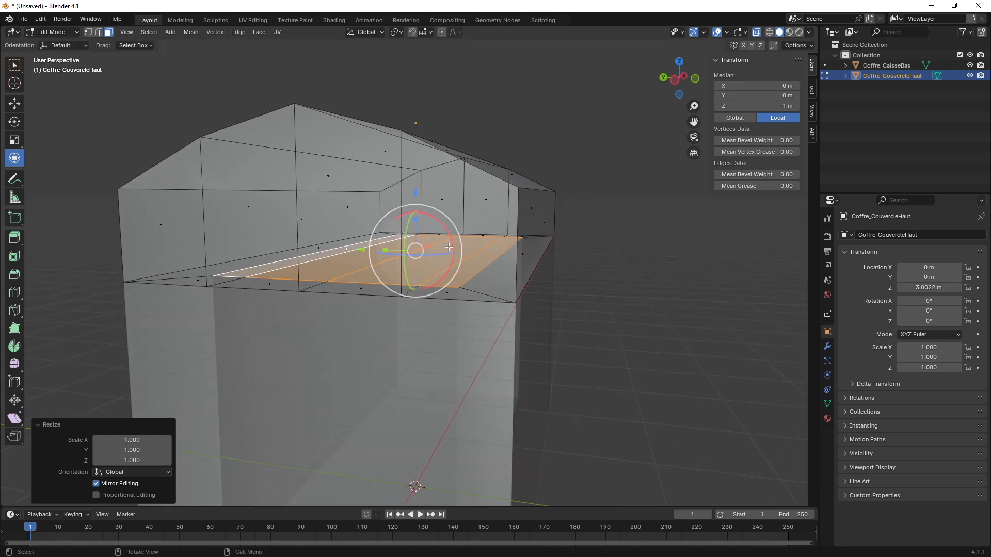
# Extrude the lid's inset underside faces upward 0.3824 m along Z to hollow the lid
pyautogui.press('g')
pyautogui.press('z')
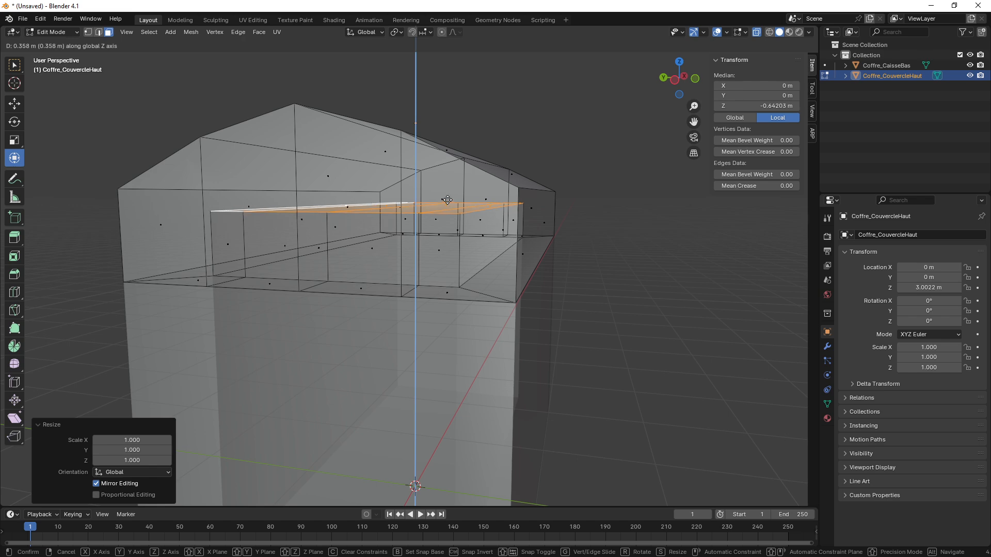
pyautogui.click(447, 198)
pyautogui.moveTo(447, 199)
pyautogui.mouseDown(button='middle')
pyautogui.moveTo(480, 199)
pyautogui.moveTo(444, 200)
pyautogui.mouseUp(button='middle')
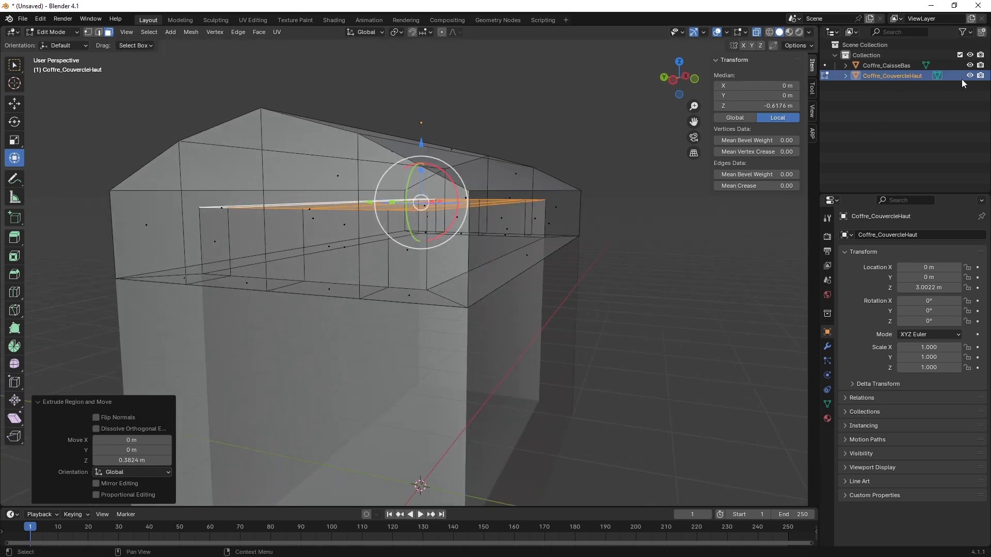
# Hide Coffre_CaisseBas, clear the face selection and turn off X-ray to expose the lid's underside
pyautogui.click(970, 65)
pyautogui.moveTo(511, 299); pyautogui.dragTo(594, 238, button='middle')
pyautogui.click(597, 238)
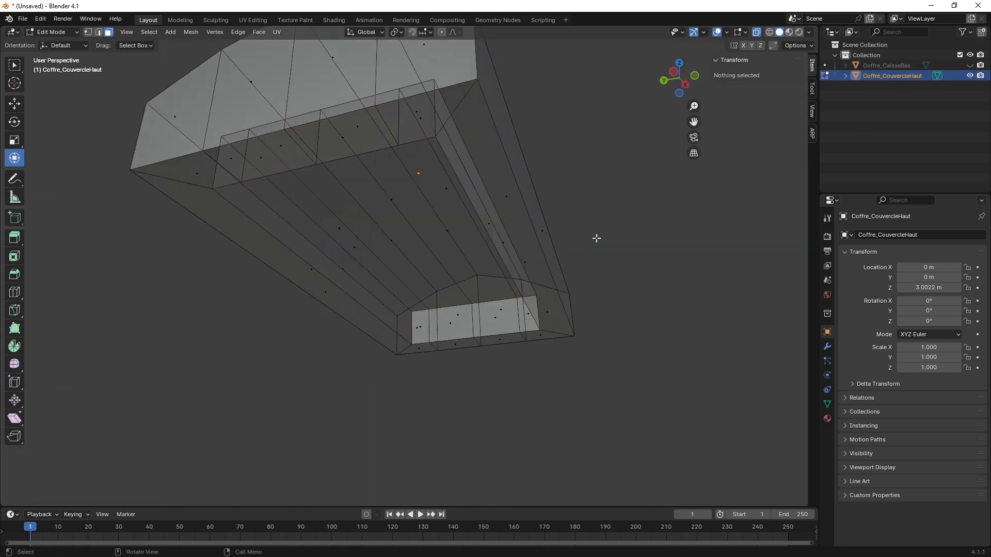
pyautogui.hotkey('alt', 'z')
pyautogui.moveTo(513, 248); pyautogui.dragTo(354, 274, button='middle')
# Switch to edge selection and raise the central long edge of the lid cavity's ceiling along Z
pyautogui.click(367, 280)
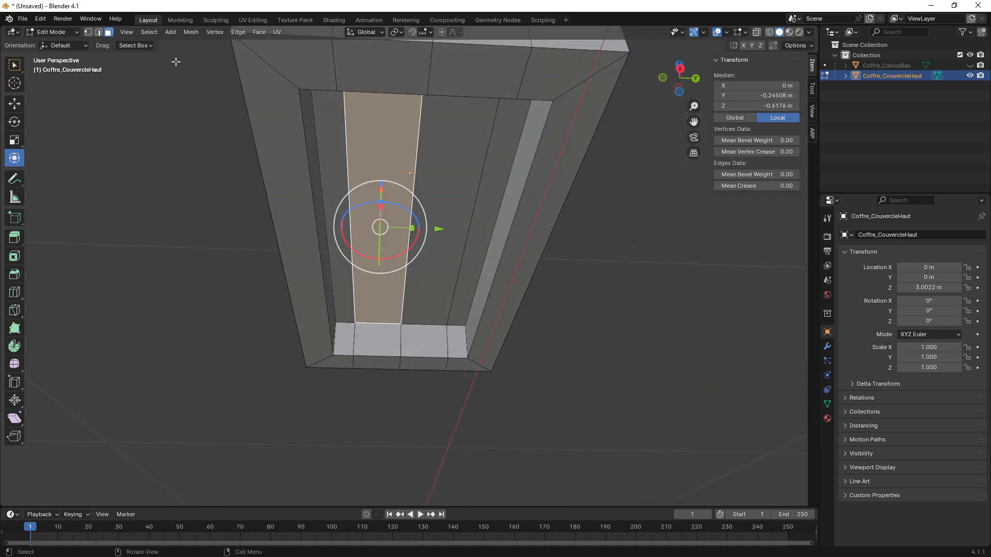
pyautogui.click(101, 32)
pyautogui.click(401, 271)
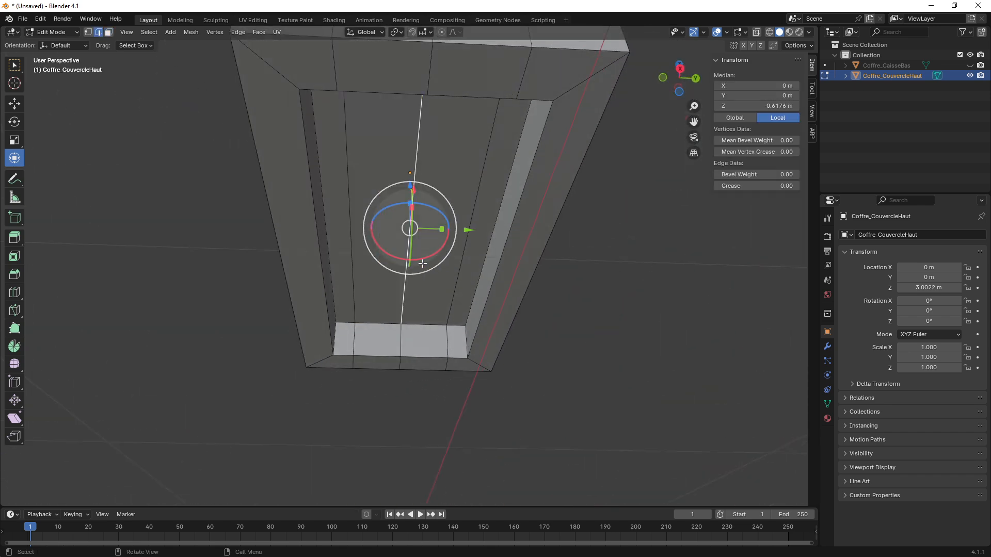
pyautogui.moveTo(408, 271); pyautogui.dragTo(394, 222, button='middle')
pyautogui.moveTo(394, 220); pyautogui.dragTo(394, 205)
# Select the two long ceiling edges on either side of the cavity's central edge and raise them about 0.065 m along Z
pyautogui.click(355, 308)
pyautogui.keyDown('shift'); pyautogui.click(455, 291); pyautogui.keyUp('shift')
pyautogui.moveTo(394, 204); pyautogui.dragTo(472, 372, button='middle')
# Show Coffre_CaisseBas again and return from editing the lid to Object Mode
pyautogui.click(970, 65)
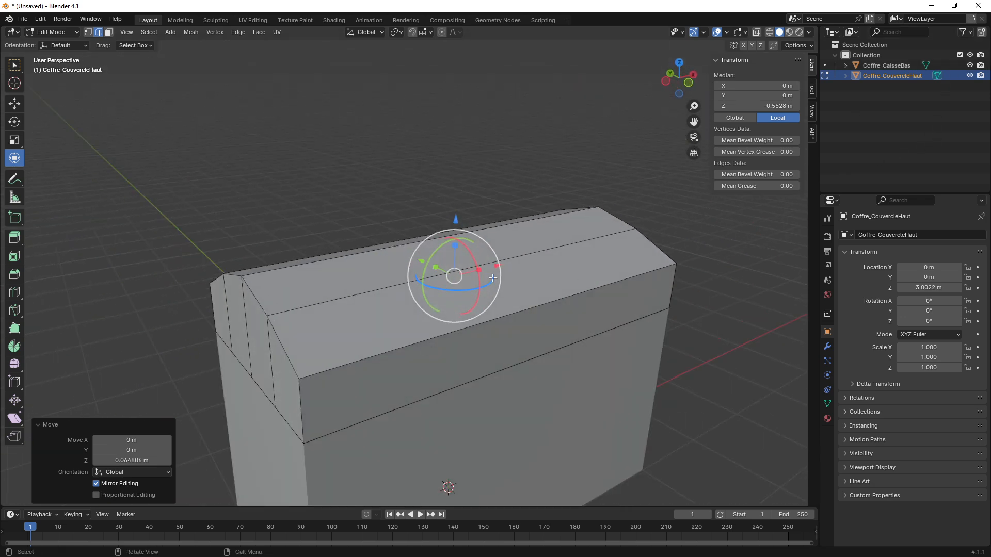
pyautogui.moveTo(449, 320); pyautogui.dragTo(494, 292, button='middle')
pyautogui.click(591, 318)
pyautogui.press('Tab')
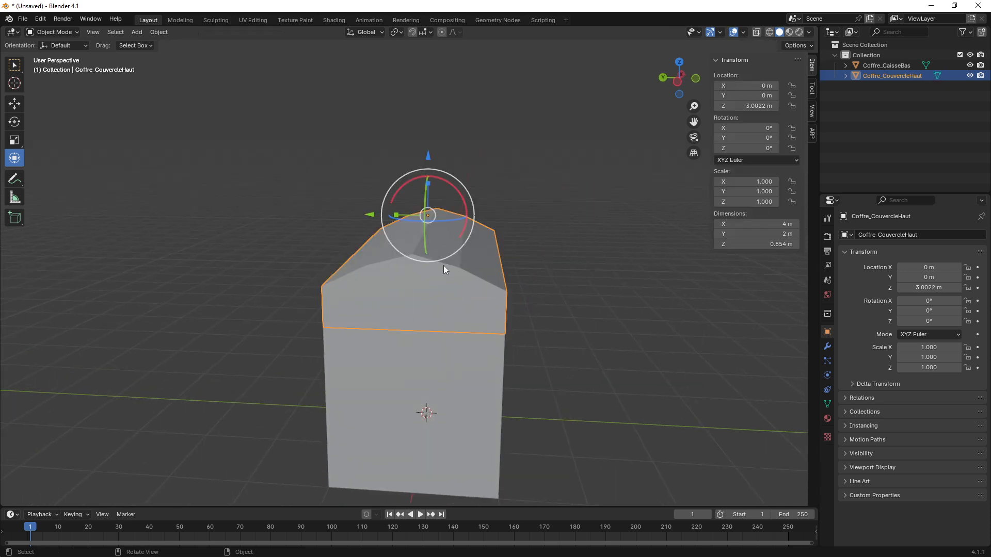
# Try rotating the lid object twice about the X axis, undoing each rotation
pyautogui.keyDown('shift'); pyautogui.moveTo(444, 265); pyautogui.dragTo(423, 267, button='middle'); pyautogui.keyUp('shift')
pyautogui.scroll(3, 433, 308)
pyautogui.moveTo(423, 268); pyautogui.dragTo(414, 247, button='middle')
pyautogui.scroll(-2, 436, 290)
pyautogui.moveTo(451, 290); pyautogui.dragTo(434, 302, button='middle')
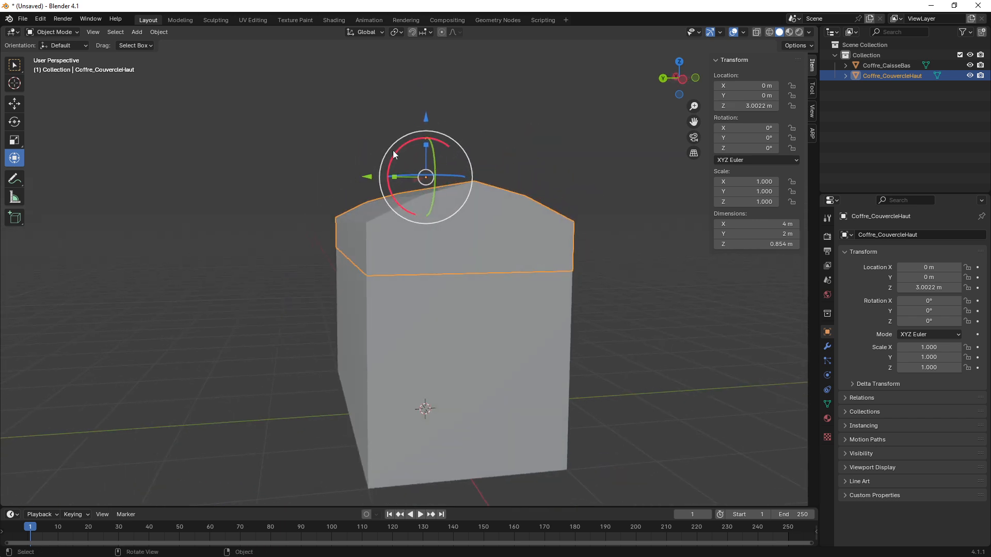
pyautogui.moveTo(395, 151); pyautogui.dragTo(450, 216)
pyautogui.hotkey('ctrl', 'z')
pyautogui.moveTo(450, 216)
pyautogui.mouseDown(button='middle')
pyautogui.moveTo(425, 219)
pyautogui.moveTo(436, 209)
pyautogui.mouseUp(button='middle')
pyautogui.moveTo(401, 147); pyautogui.dragTo(431, 178)
pyautogui.hotkey('ctrl', 'z')
# Enable the Wireframe viewport overlay so the chest's edges show in Object Mode, and deselect the lid
pyautogui.moveTo(427, 202); pyautogui.dragTo(400, 228, button='middle')
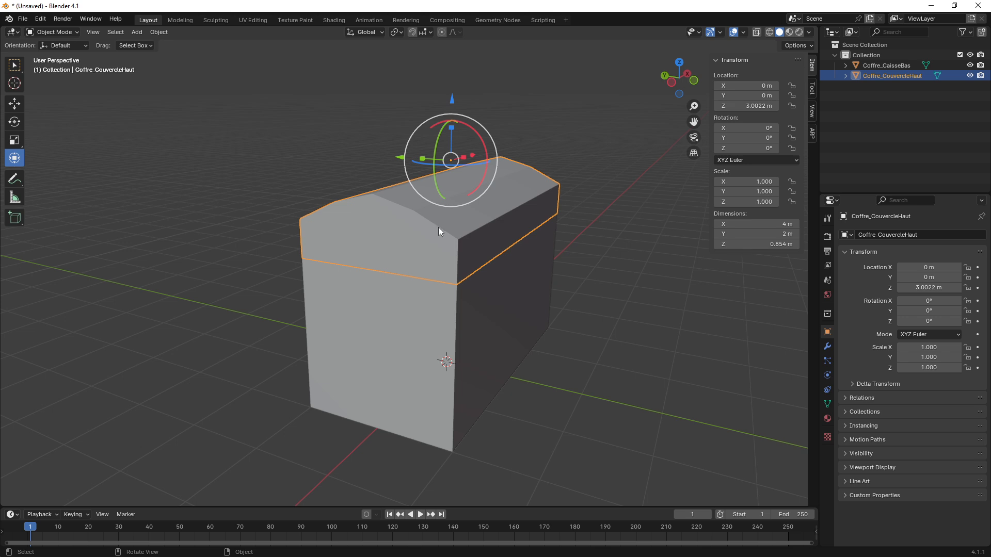
pyautogui.moveTo(479, 202); pyautogui.dragTo(469, 253, button='middle')
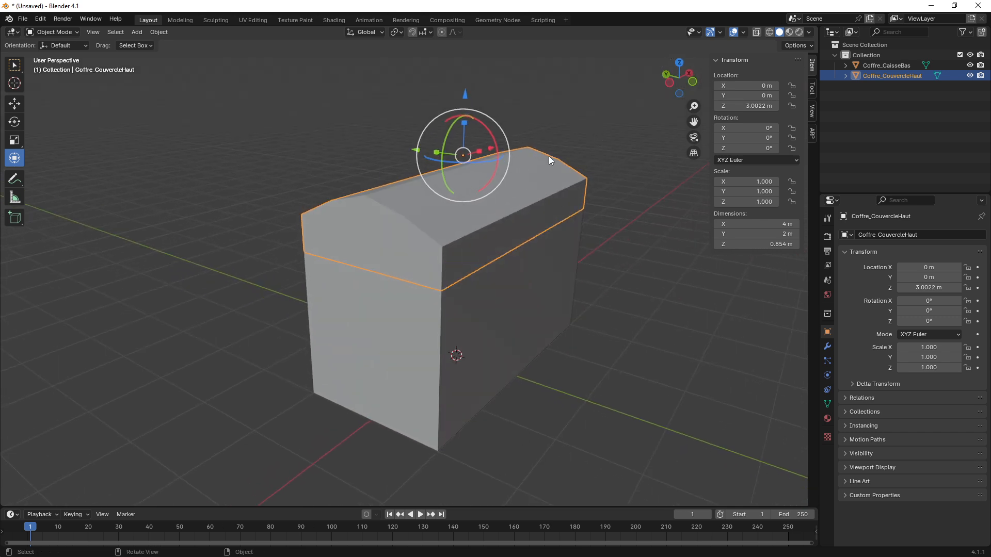
pyautogui.moveTo(549, 155); pyautogui.dragTo(497, 192, button='middle')
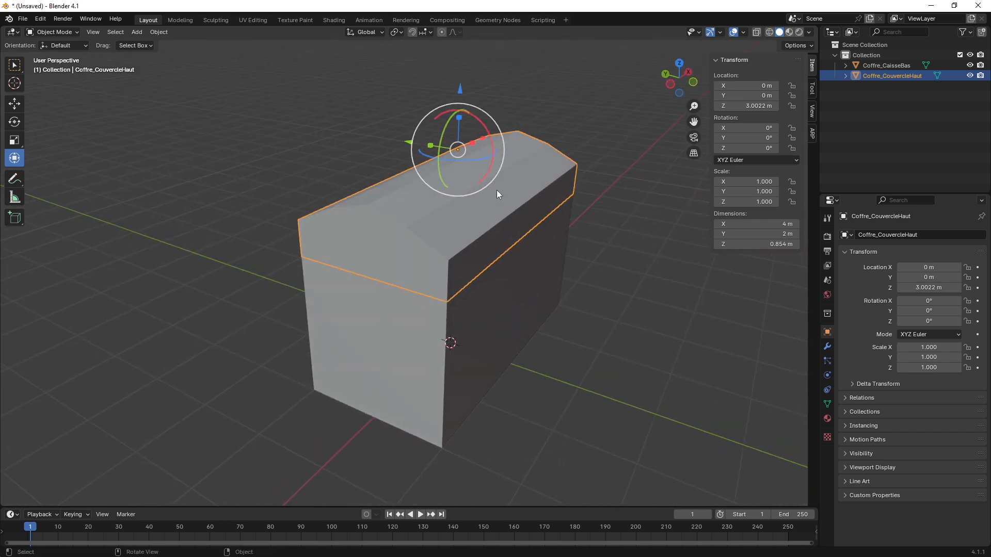
pyautogui.click(744, 34)
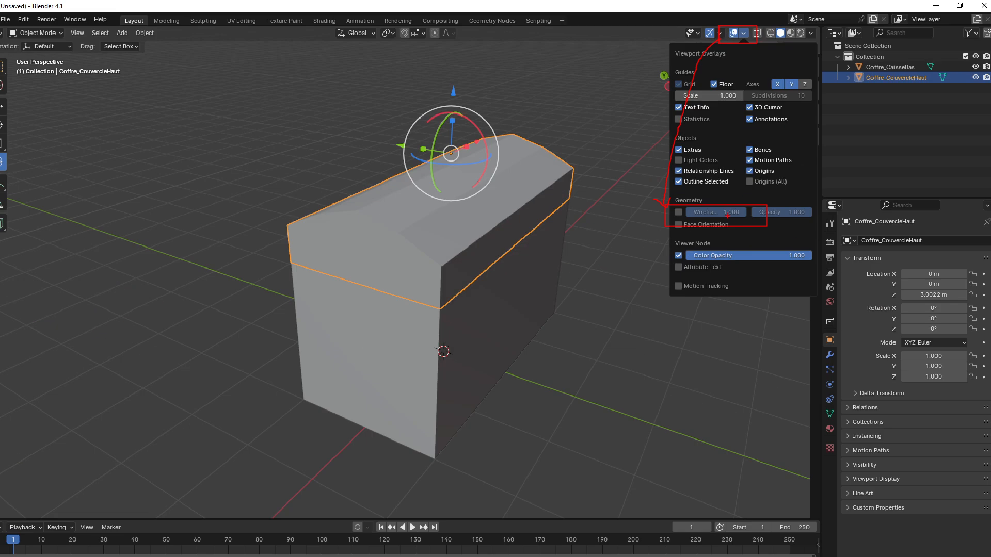
pyautogui.click(574, 271)
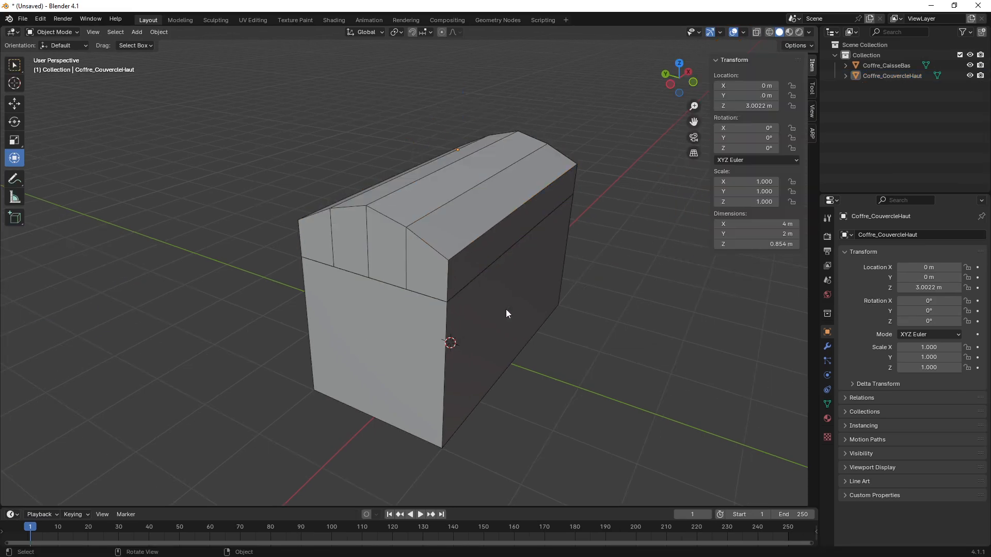
# Examine the chest's hollow interior with X-ray temporarily turned on
pyautogui.click(503, 309)
pyautogui.click(562, 303)
pyautogui.hotkey('alt', 'z')
pyautogui.moveTo(562, 303)
pyautogui.mouseDown(button='middle')
pyautogui.moveTo(545, 264)
pyautogui.moveTo(559, 280)
pyautogui.moveTo(579, 236)
pyautogui.moveTo(458, 259)
pyautogui.moveTo(491, 292)
pyautogui.moveTo(535, 289)
pyautogui.moveTo(514, 294)
pyautogui.moveTo(450, 281)
pyautogui.moveTo(464, 267)
pyautogui.moveTo(520, 265)
pyautogui.moveTo(420, 265)
pyautogui.moveTo(440, 274)
pyautogui.moveTo(451, 202)
pyautogui.moveTo(466, 284)
pyautogui.moveTo(511, 269)
pyautogui.moveTo(444, 269)
pyautogui.moveTo(468, 268)
pyautogui.moveTo(459, 269)
pyautogui.mouseUp(button='middle')
pyautogui.hotkey('alt', 'z')
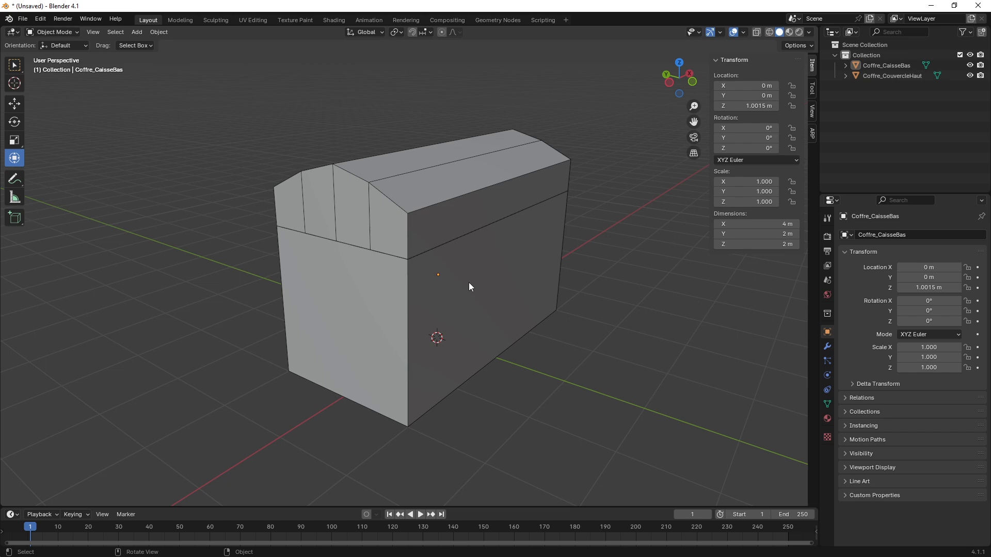
# Select the lid and the lower case in turn to check them as separate objects, and examine both ends of the chest
pyautogui.moveTo(469, 283); pyautogui.dragTo(473, 259, button='middle')
pyautogui.click(447, 218)
pyautogui.click(553, 288)
pyautogui.click(465, 227)
pyautogui.click(477, 195)
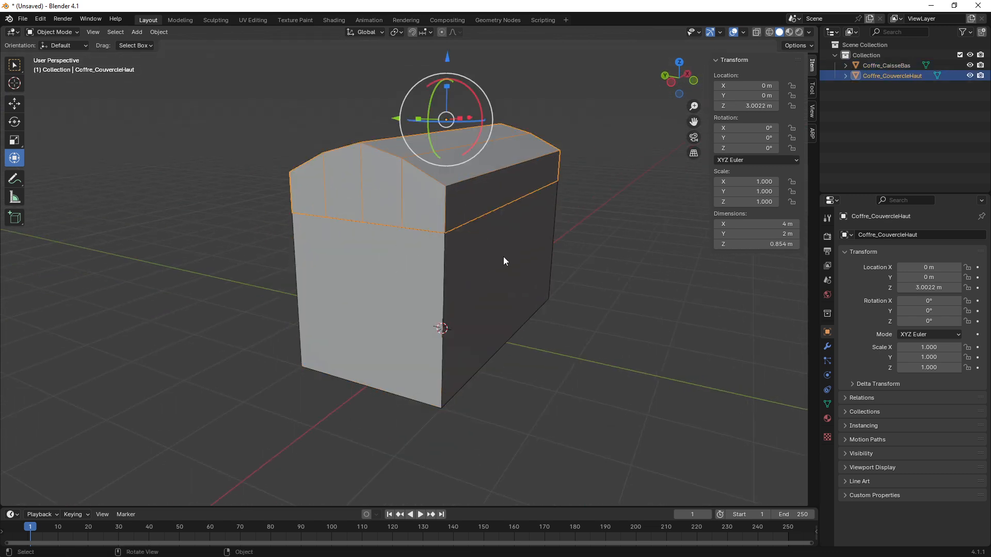
pyautogui.click(503, 257)
pyautogui.click(434, 194)
pyautogui.click(472, 243)
pyautogui.click(584, 258)
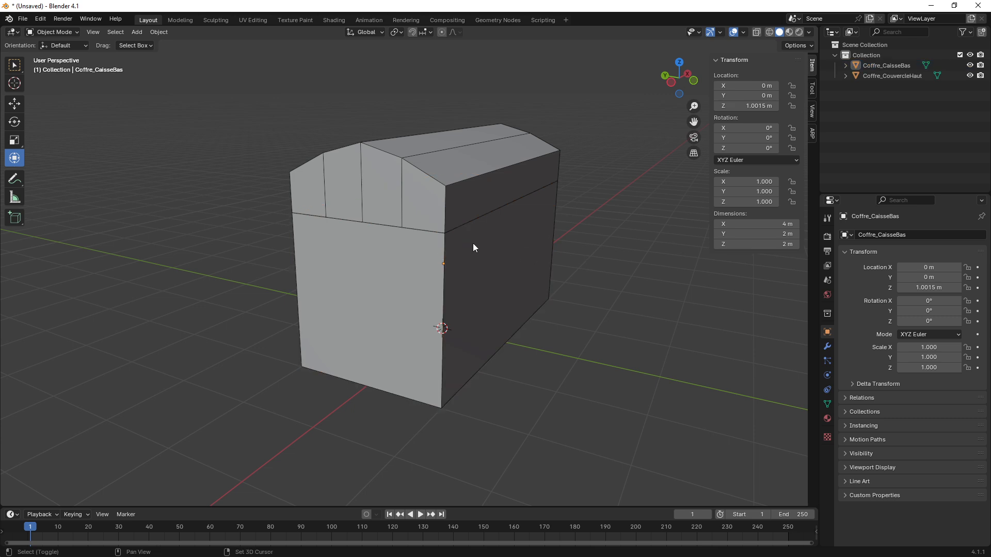
pyautogui.moveTo(473, 243); pyautogui.dragTo(528, 252, button='middle')
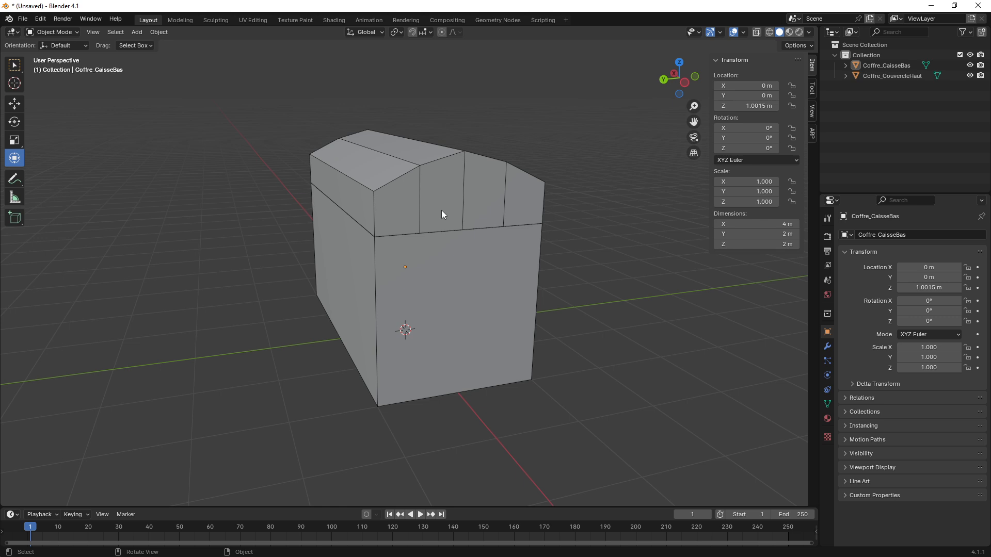
pyautogui.moveTo(463, 255); pyautogui.dragTo(420, 257, button='middle')
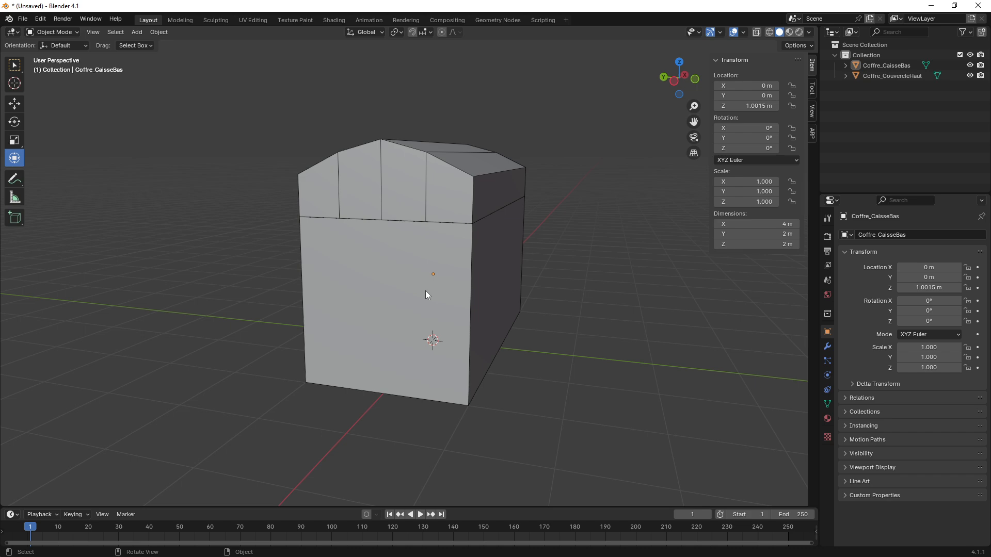
pyautogui.moveTo(287, 166); pyautogui.dragTo(309, 174, button='middle')
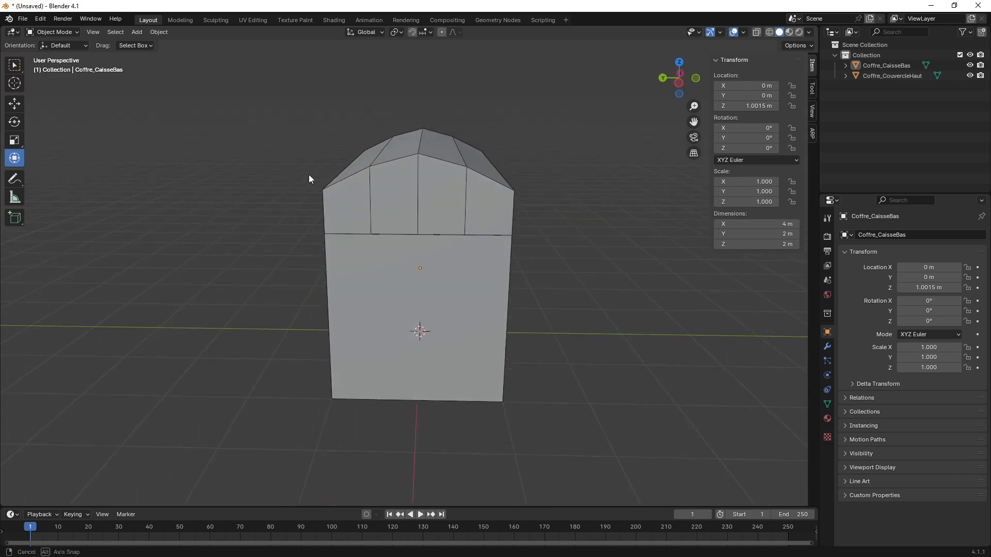
pyautogui.click(66, 33)
pyautogui.click(59, 46)
pyautogui.click(70, 33)
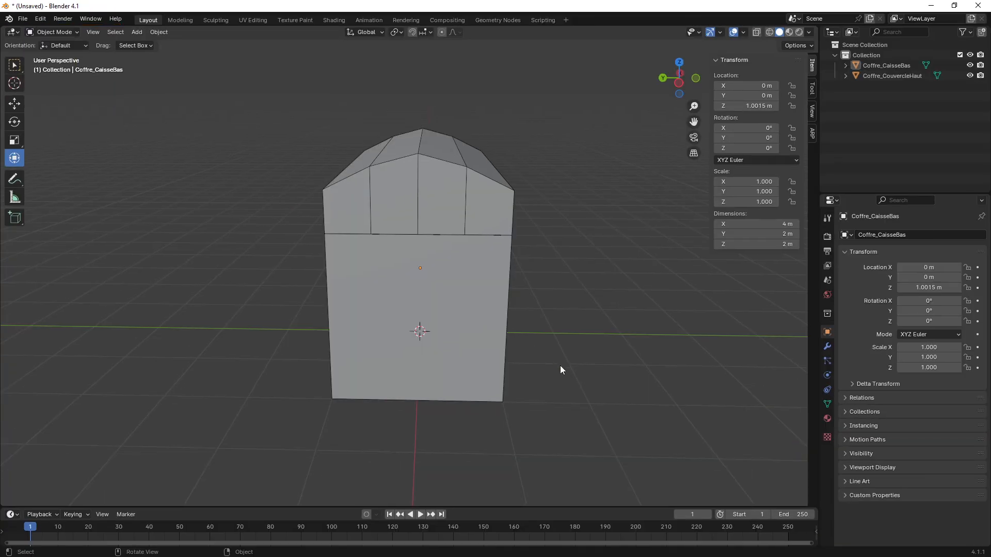
# Switch to the Left orthographic view and add an armature at the world origin
pyautogui.moveTo(559, 368); pyautogui.dragTo(473, 338, button='middle')
pyautogui.scroll(2, 474, 310)
pyautogui.keyDown('shift'); pyautogui.moveTo(476, 287); pyautogui.dragTo(476, 306, button='middle'); pyautogui.keyUp('shift')
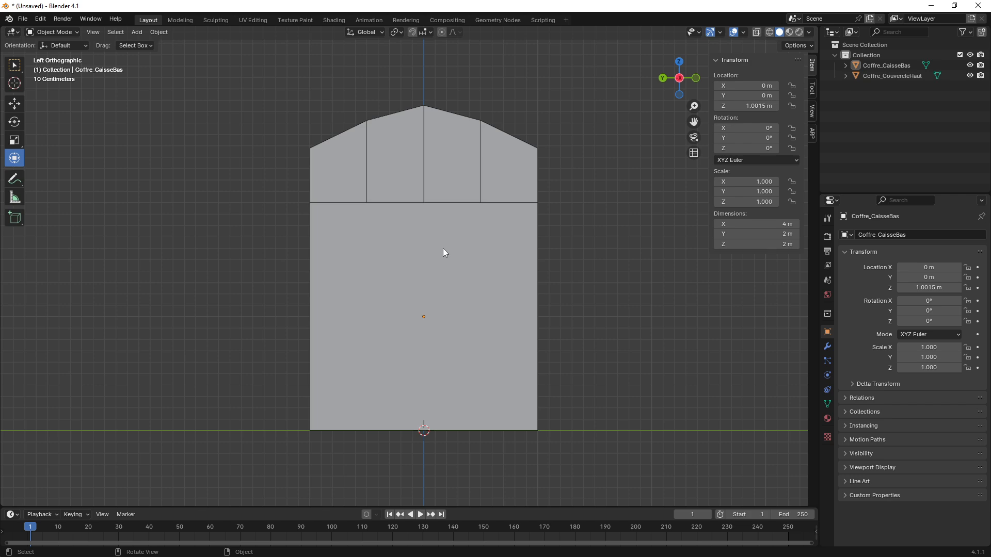
pyautogui.hotkey('shift', 'a')
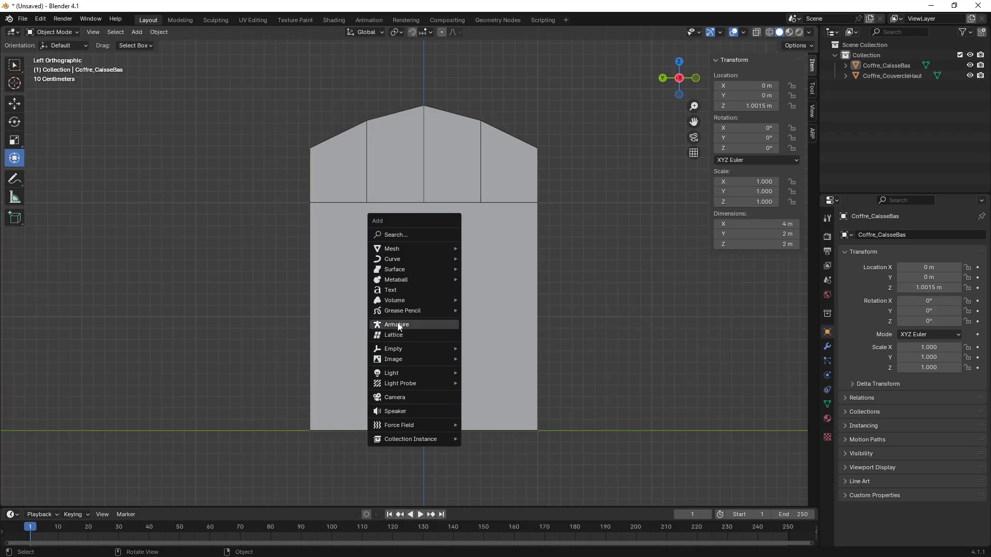
pyautogui.click(397, 324)
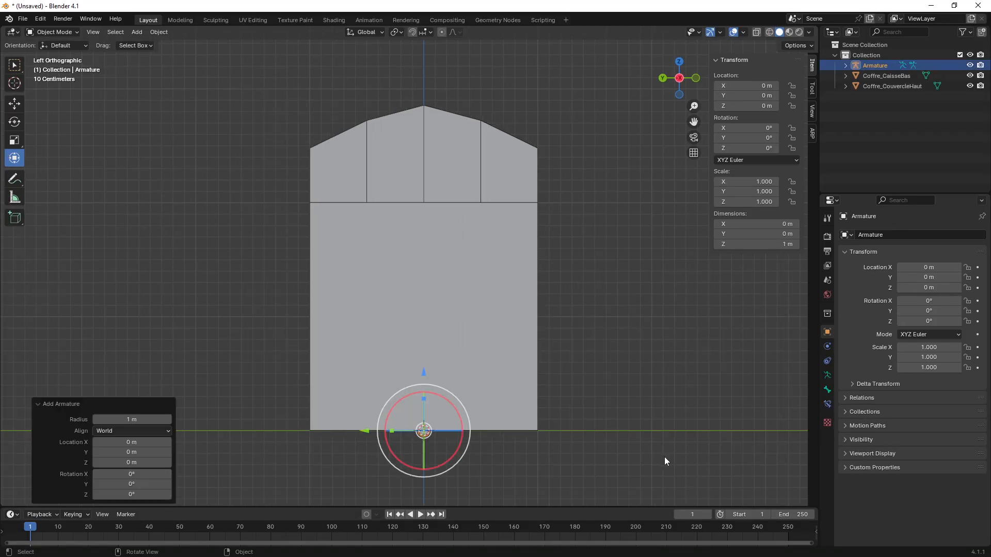
# Rename the new armature object as Arma_Coffre
pyautogui.doubleClick(871, 65)
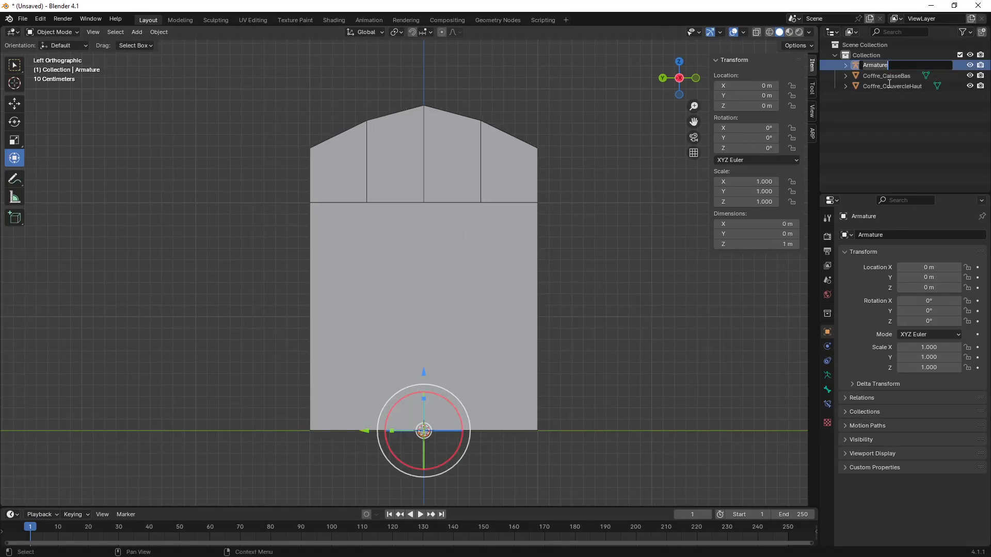
pyautogui.write('Arma_Coffre')
pyautogui.press('Return')
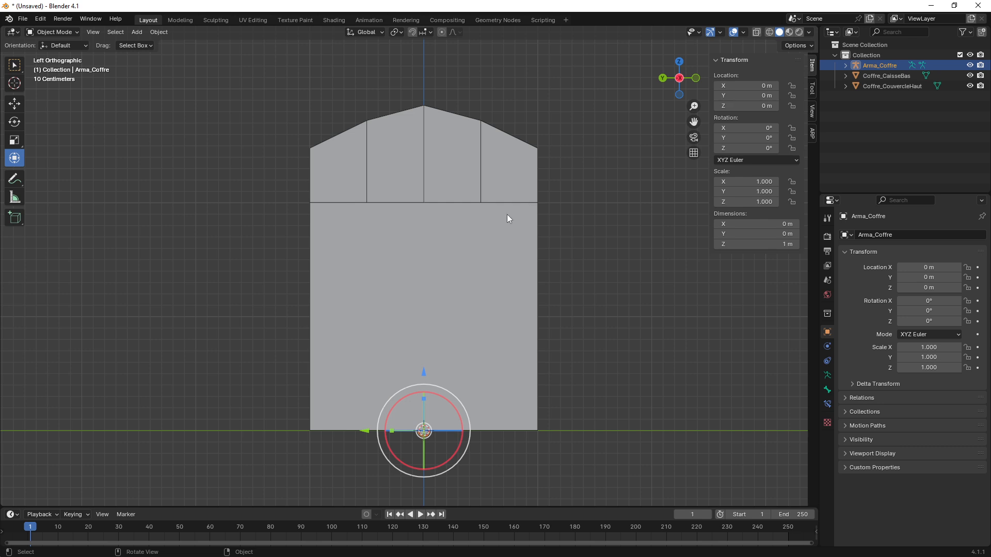
# Turn on X-ray to reveal the armature's bone inside the chest
pyautogui.hotkey('alt', 'z')
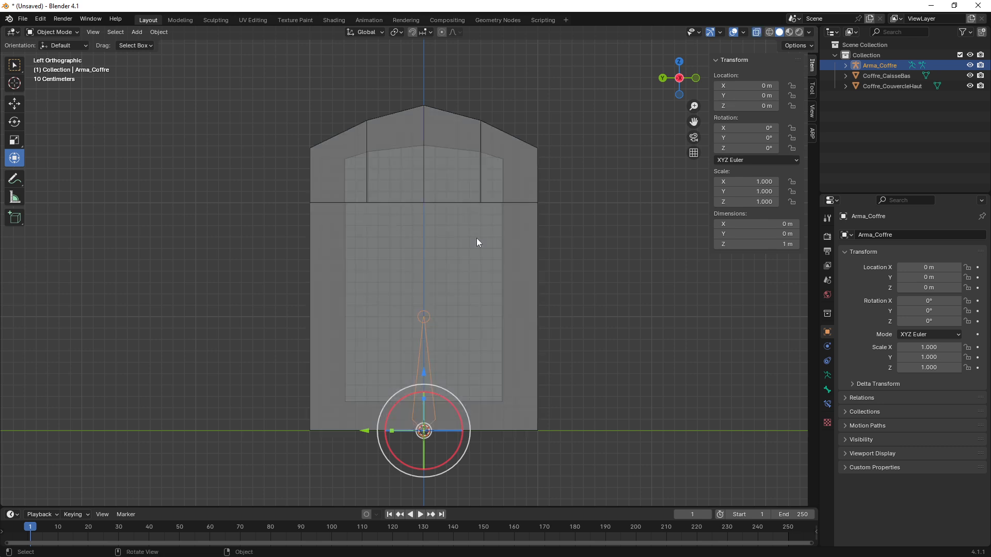
pyautogui.scroll(2, 451, 355)
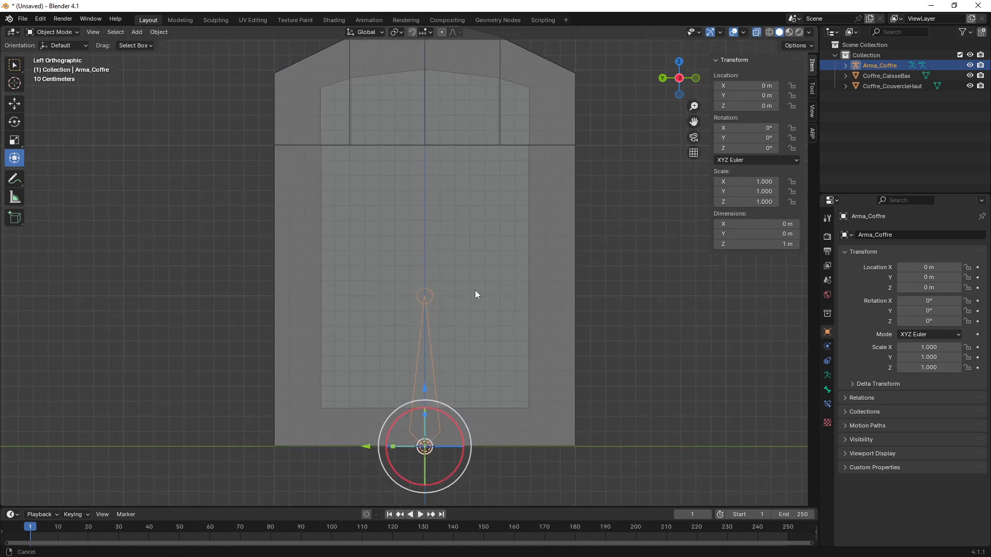
pyautogui.moveTo(432, 320); pyautogui.dragTo(508, 309, button='middle')
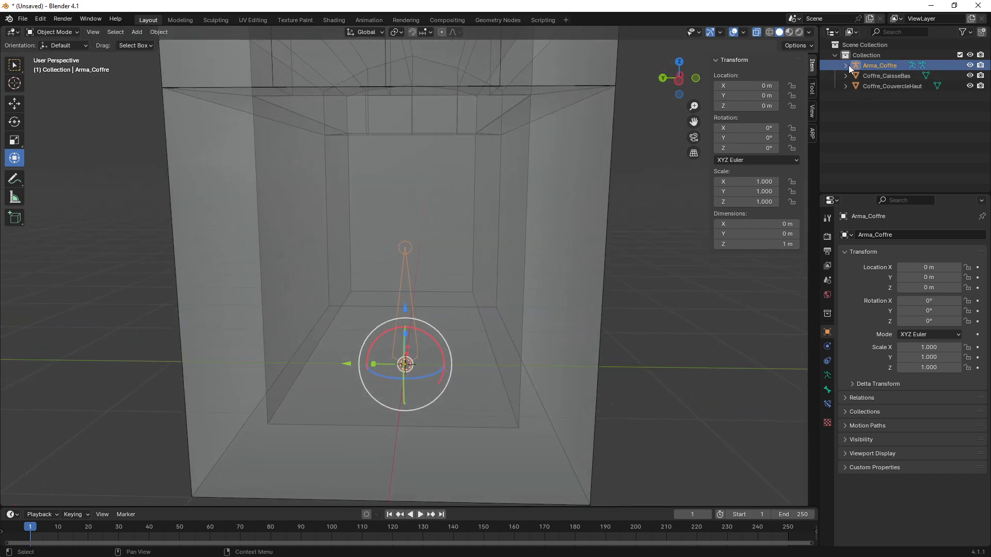
# Expand Arma_Coffre and its Armature data in the Outliner to show the bone inside
pyautogui.click(846, 65)
pyautogui.click(856, 86)
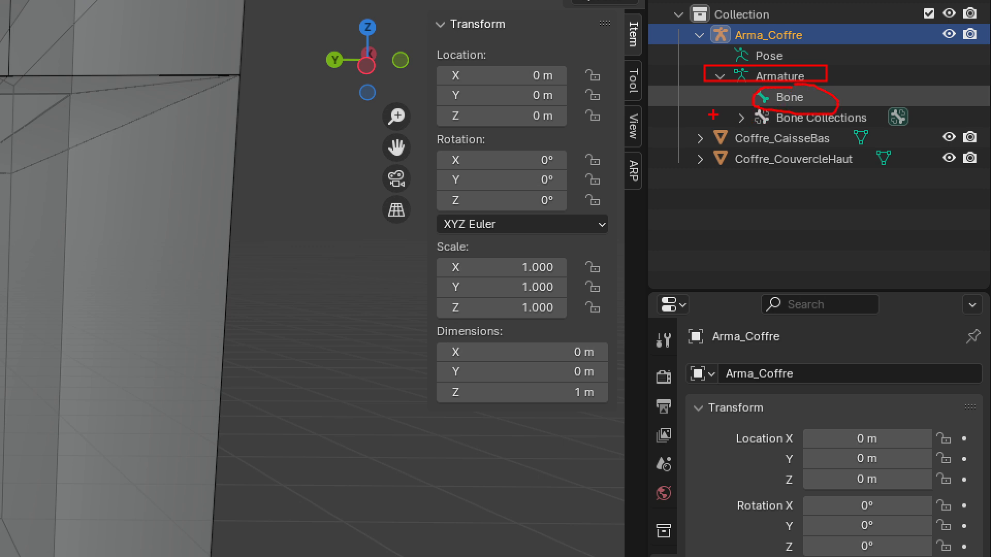
pyautogui.moveTo(715, 115); pyautogui.dragTo(859, 170)
pyautogui.moveTo(771, 113); pyautogui.dragTo(933, 163)
pyautogui.moveTo(889, 123); pyautogui.dragTo(964, 157)
pyautogui.moveTo(666, 18)
pyautogui.mouseDown()
pyautogui.moveTo(721, 50)
pyautogui.moveTo(769, 54)
pyautogui.mouseUp()
pyautogui.moveTo(764, 26); pyautogui.dragTo(830, 57)
pyautogui.moveTo(823, 37); pyautogui.dragTo(892, 69)
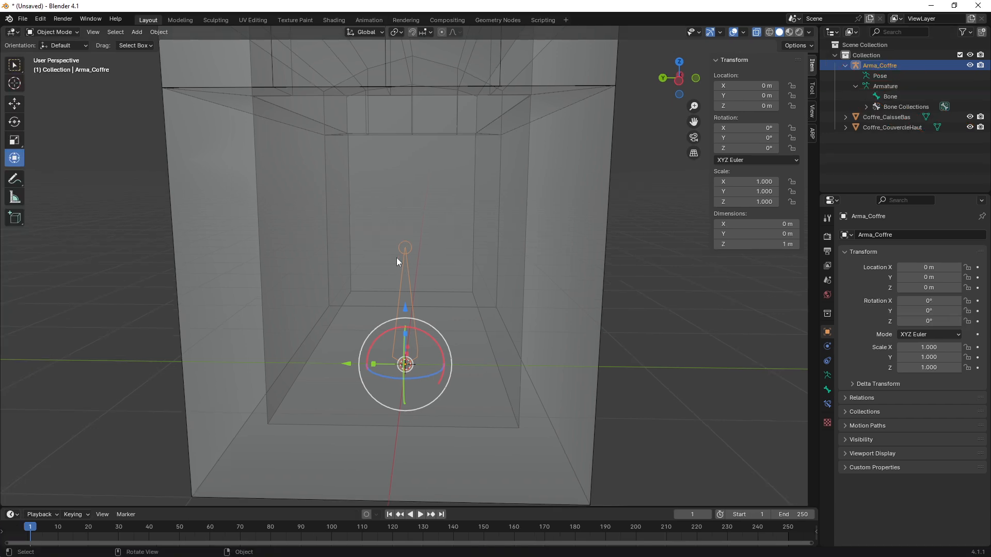
# Examine the armature's bone inside the chest in the Left orthographic view and in perspective
pyautogui.moveTo(397, 258)
pyautogui.mouseDown(button='middle')
pyautogui.moveTo(445, 283)
pyautogui.moveTo(419, 276)
pyautogui.moveTo(449, 271)
pyautogui.moveTo(398, 280)
pyautogui.moveTo(446, 287)
pyautogui.moveTo(475, 274)
pyautogui.moveTo(445, 288)
pyautogui.moveTo(445, 251)
pyautogui.moveTo(432, 281)
pyautogui.mouseUp(button='middle')
pyautogui.scroll(4, 430, 322)
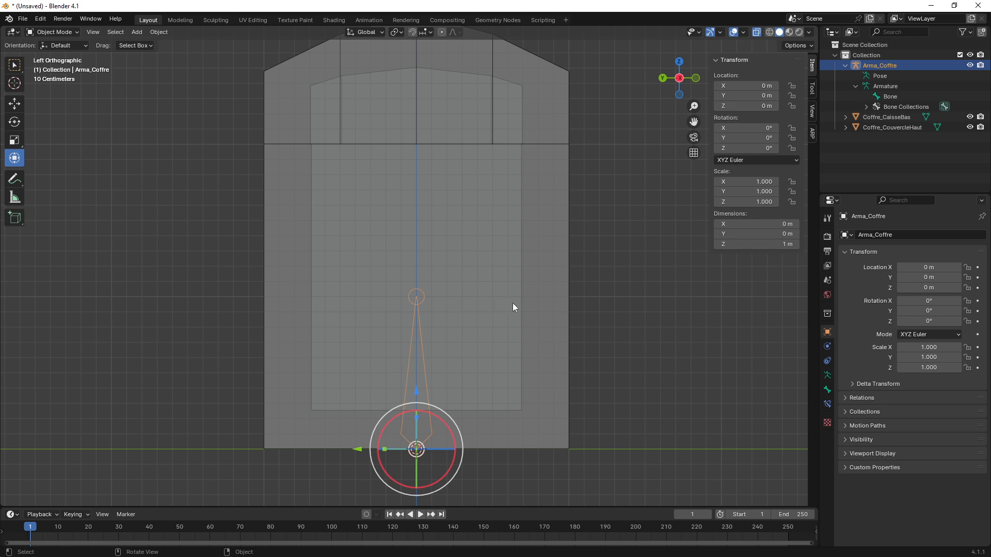
pyautogui.scroll(-2, 497, 293)
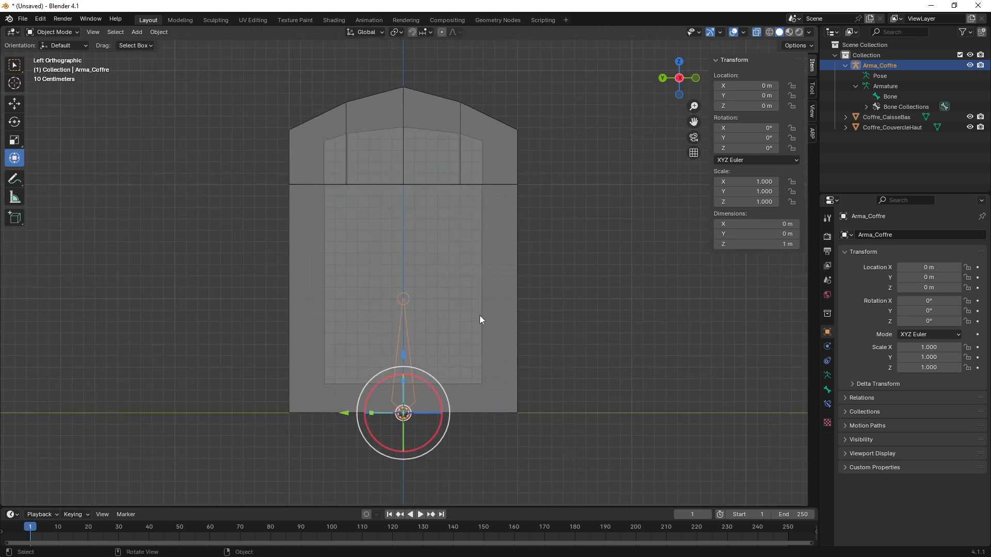
pyautogui.moveTo(509, 300); pyautogui.dragTo(449, 340, button='middle')
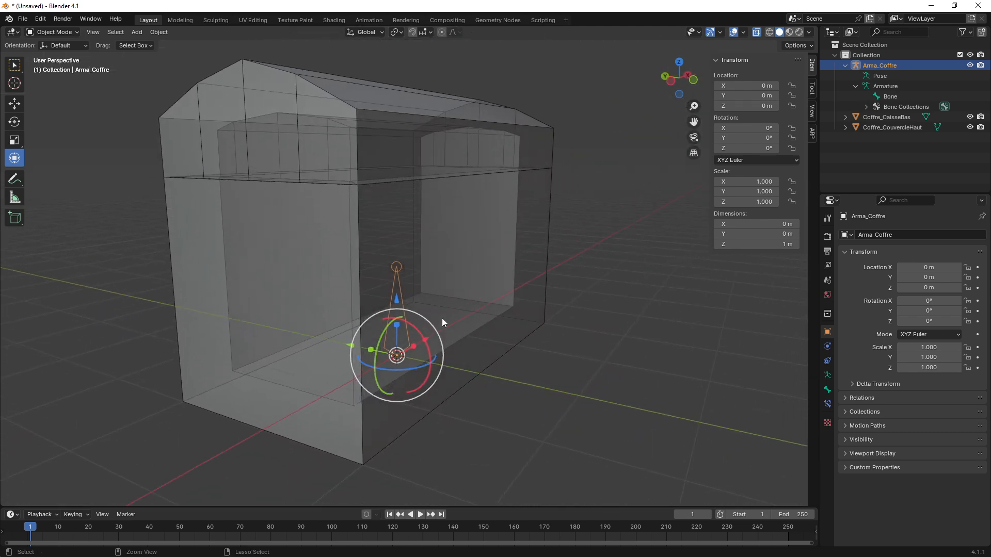
pyautogui.moveTo(404, 289); pyautogui.dragTo(411, 287, button='middle')
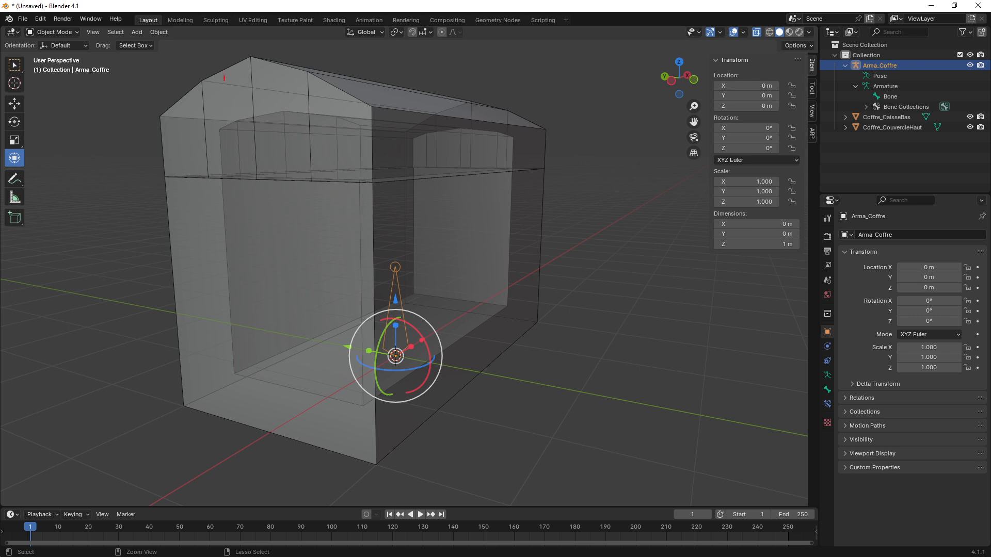
pyautogui.moveTo(224, 80)
pyautogui.keyDown('ctrl'); pyautogui.mouseDown(button='right')
pyautogui.moveTo(232, 327)
pyautogui.moveTo(491, 374)
pyautogui.mouseUp(button='right'); pyautogui.keyUp('ctrl')
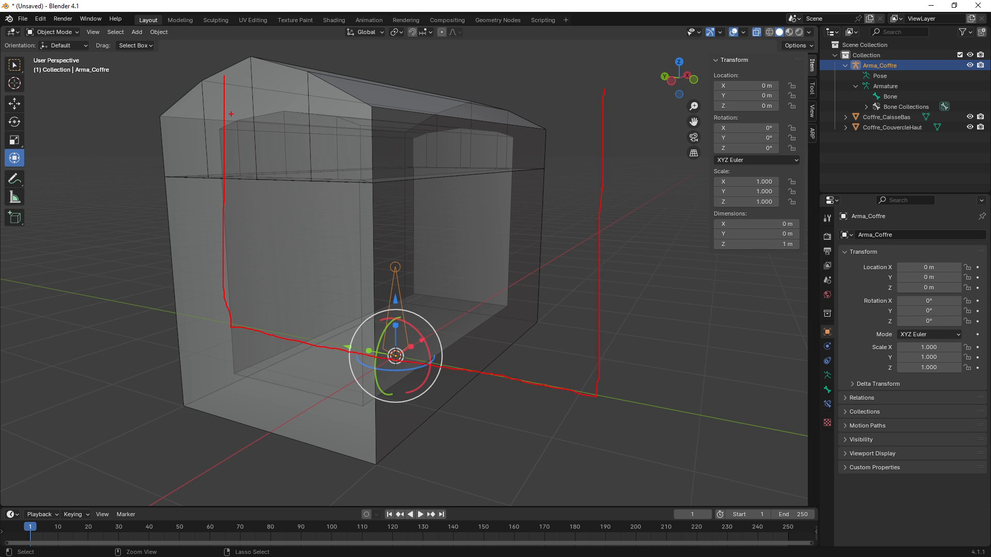
pyautogui.moveTo(226, 265); pyautogui.dragTo(285, 334)
pyautogui.moveTo(214, 181); pyautogui.dragTo(287, 294)
pyautogui.moveTo(217, 122); pyautogui.dragTo(374, 315)
pyautogui.moveTo(267, 104); pyautogui.dragTo(449, 325)
pyautogui.moveTo(325, 73); pyautogui.dragTo(539, 316)
pyautogui.moveTo(427, 80); pyautogui.dragTo(572, 251)
pyautogui.moveTo(511, 100); pyautogui.dragTo(573, 171)
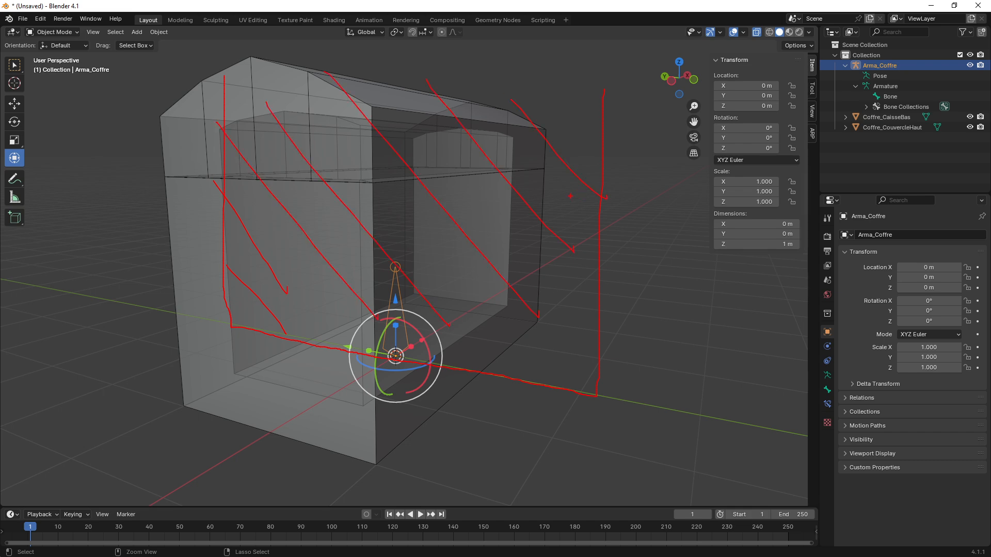
pyautogui.press('Escape')
pyautogui.moveTo(445, 244); pyautogui.dragTo(481, 237, button='middle')
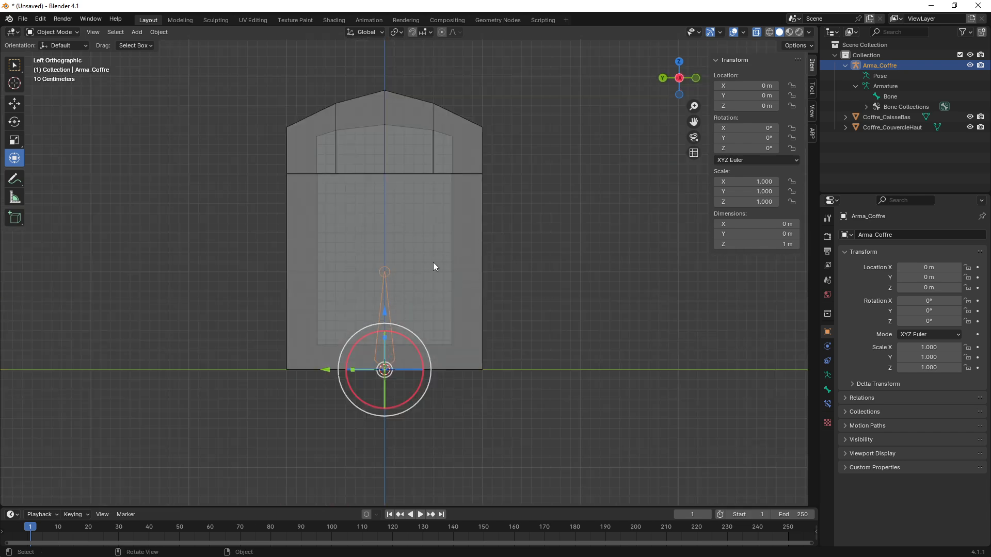
pyautogui.scroll(1, 433, 262)
pyautogui.keyDown('shift'); pyautogui.moveTo(406, 242); pyautogui.dragTo(475, 266, button='middle'); pyautogui.keyUp('shift')
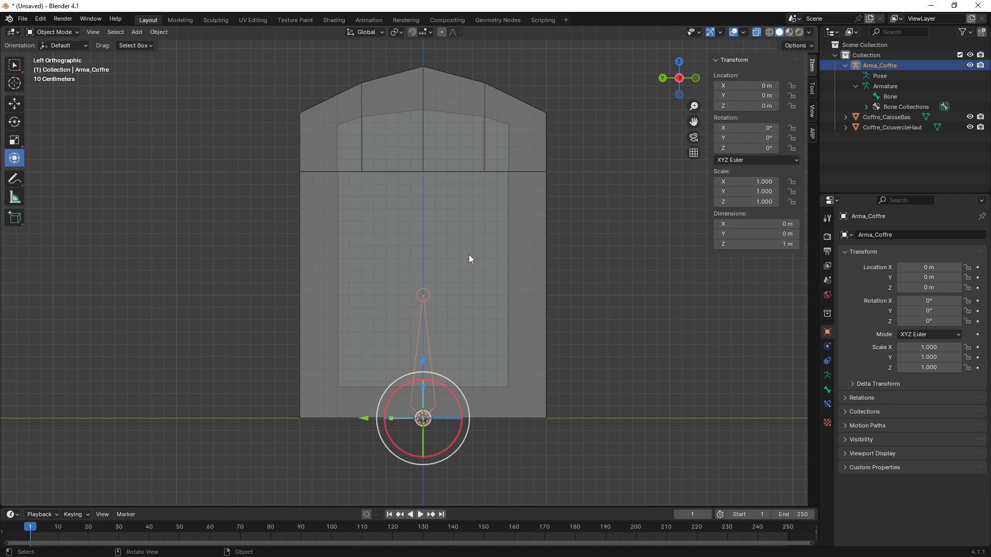
pyautogui.moveTo(469, 255); pyautogui.dragTo(429, 277, button='middle')
pyautogui.scroll(2, 435, 274)
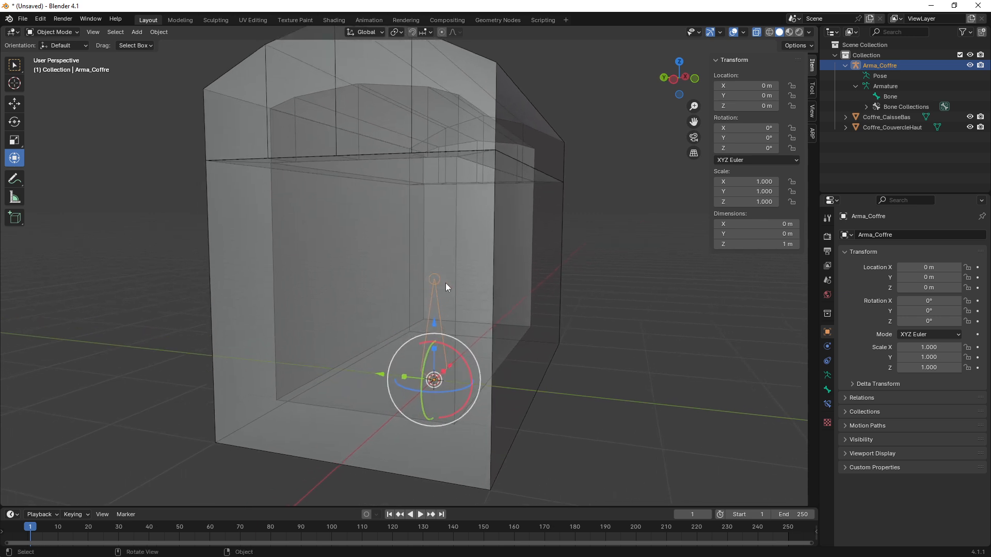
pyautogui.moveTo(505, 287); pyautogui.dragTo(441, 309, button='middle')
pyautogui.scroll(3, 439, 279)
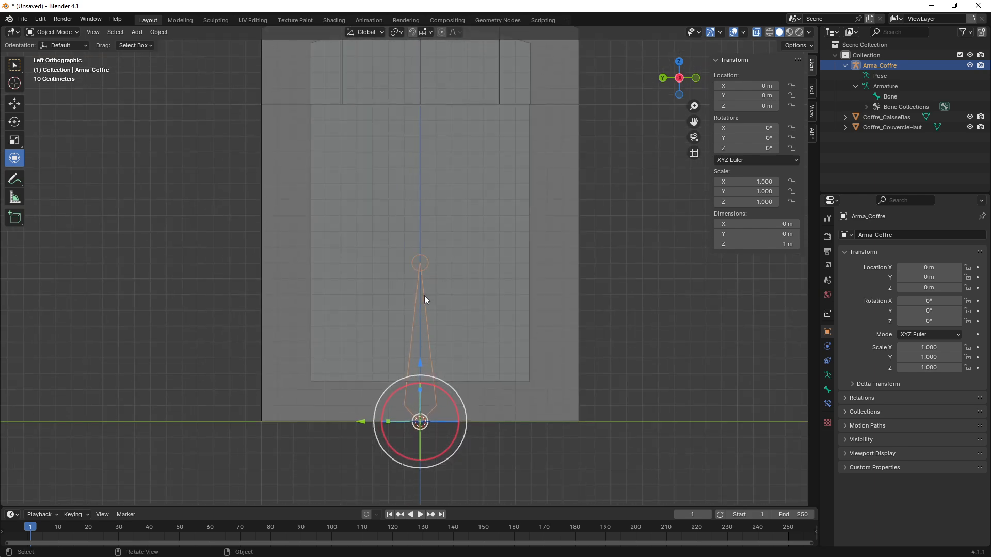
# Enter Edit Mode on the armature Arma_Coffre and look through the available interaction modes
pyautogui.click(425, 295)
pyautogui.click(424, 295)
pyautogui.press('Tab')
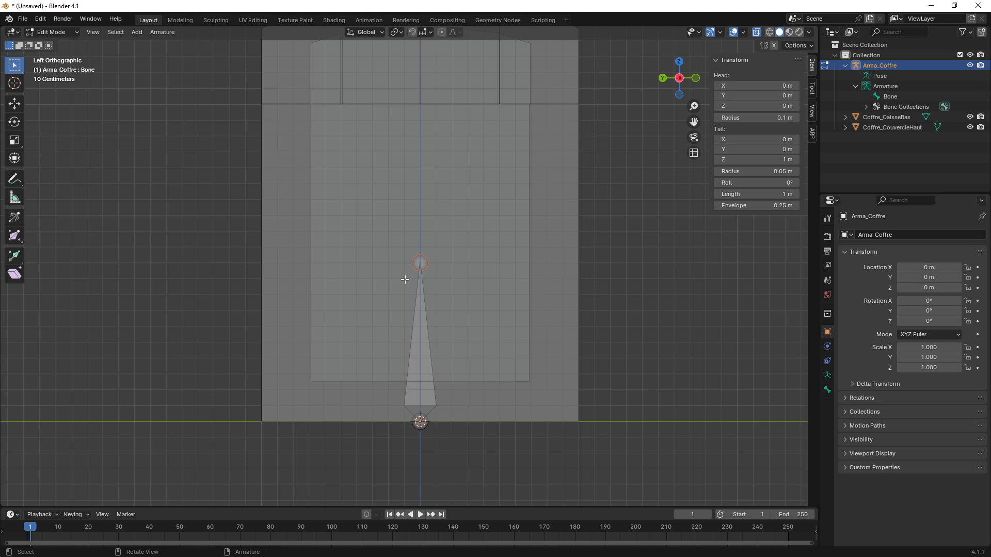
pyautogui.keyDown('ctrl'); pyautogui.moveTo(405, 251); pyautogui.dragTo(401, 265, button='middle'); pyautogui.keyUp('ctrl')
pyautogui.keyDown('shift'); pyautogui.moveTo(406, 261); pyautogui.dragTo(403, 317, button='middle'); pyautogui.keyUp('shift')
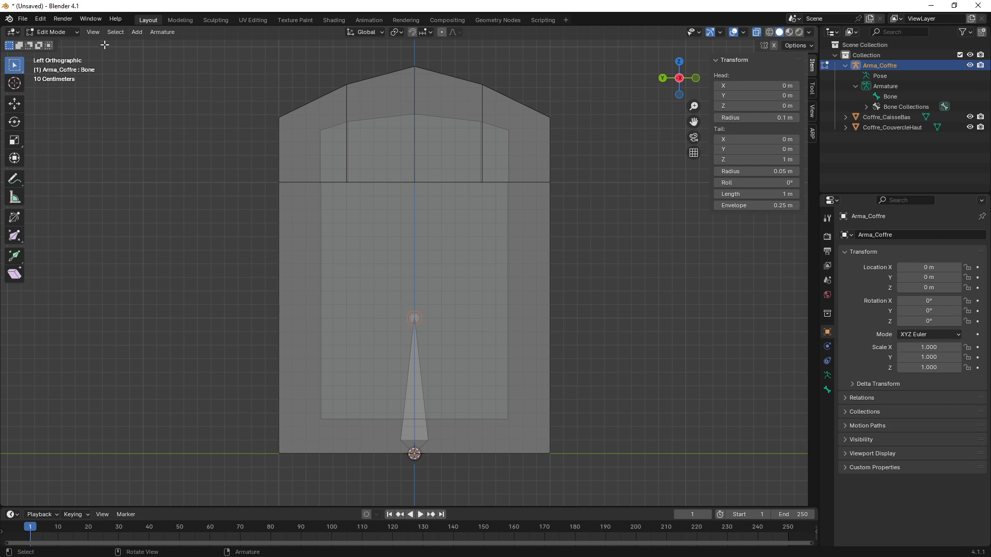
pyautogui.click(74, 32)
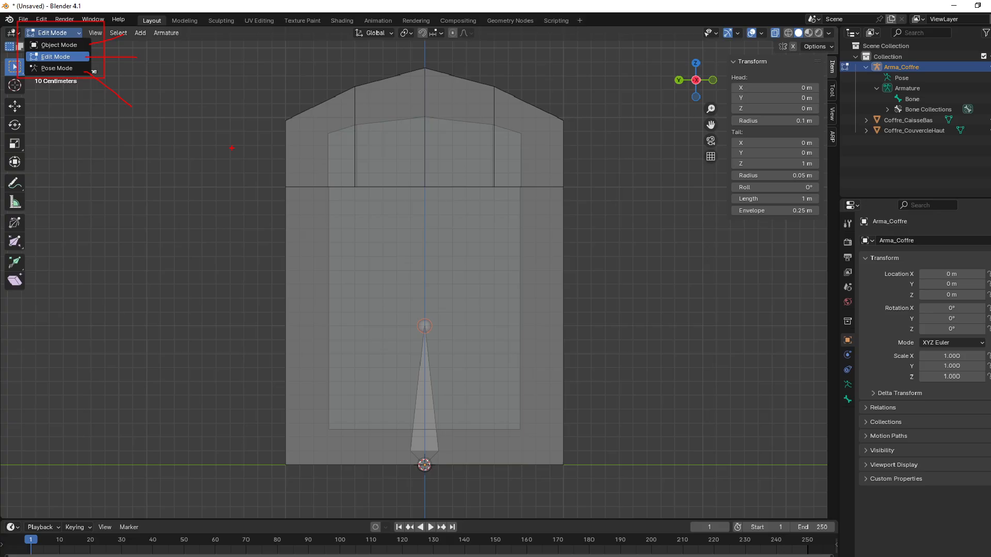
pyautogui.press('Escape')
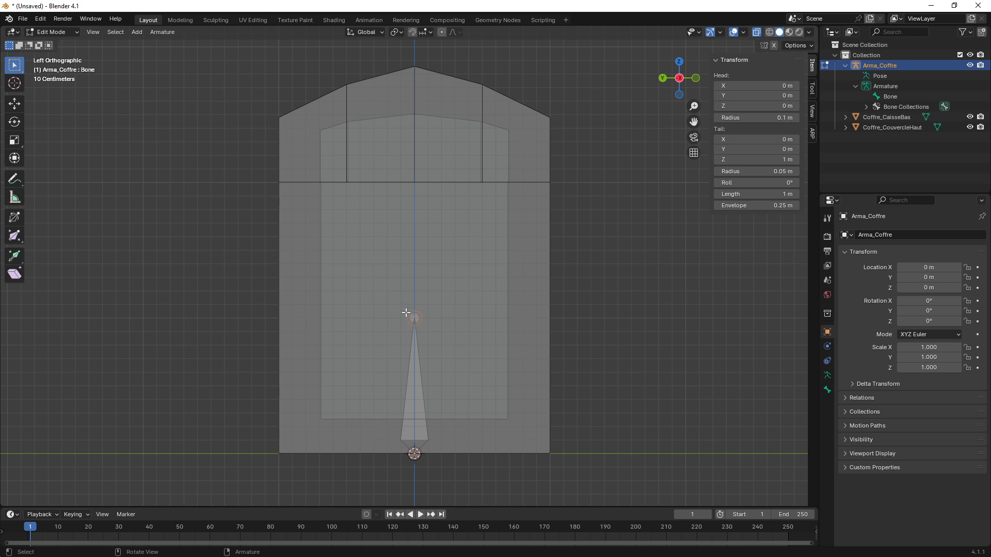
# Select the armature's bone, and hide Coffre_CaisseBas and Coffre_CouvercleHaut to isolate it
pyautogui.click(416, 410)
pyautogui.scroll(1, 449, 407)
pyautogui.keyDown('shift'); pyautogui.moveTo(458, 377); pyautogui.dragTo(461, 349, button='middle'); pyautogui.keyUp('shift')
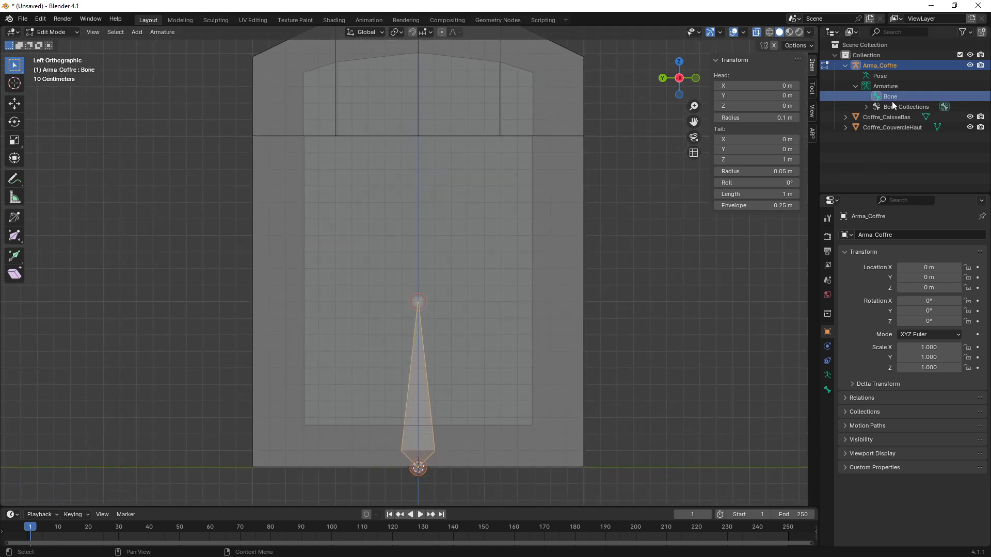
pyautogui.click(969, 117)
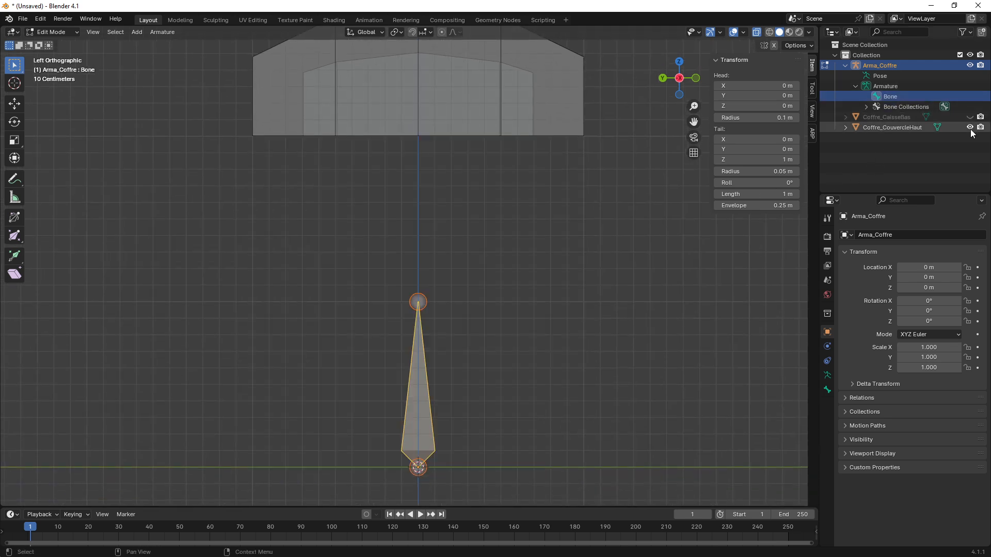
pyautogui.click(970, 127)
pyautogui.keyDown('ctrl'); pyautogui.moveTo(482, 317); pyautogui.dragTo(482, 308, button='middle'); pyautogui.keyUp('ctrl')
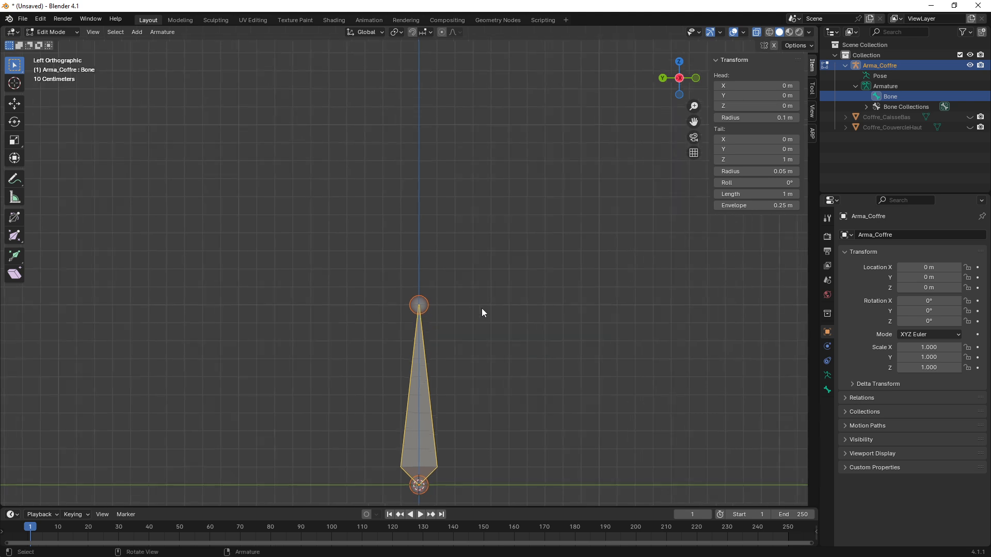
pyautogui.keyDown('shift'); pyautogui.moveTo(480, 383); pyautogui.dragTo(491, 245, button='middle'); pyautogui.keyUp('shift')
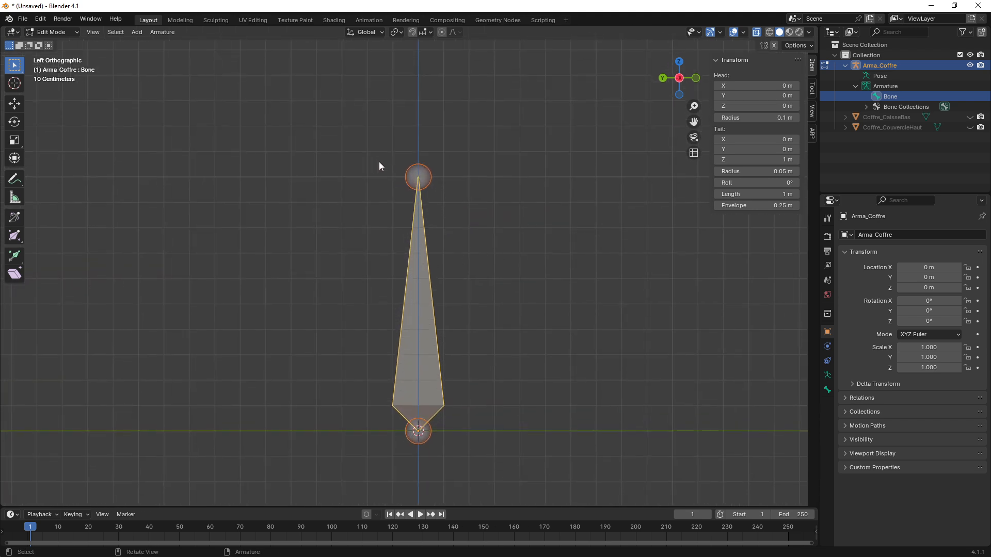
# Examine the bone's head, body and tail in the Left orthographic view and in perspective
pyautogui.moveTo(359, 143)
pyautogui.keyDown('ctrl'); pyautogui.mouseDown()
pyautogui.moveTo(498, 436)
pyautogui.moveTo(499, 460)
pyautogui.mouseUp(); pyautogui.keyUp('ctrl')
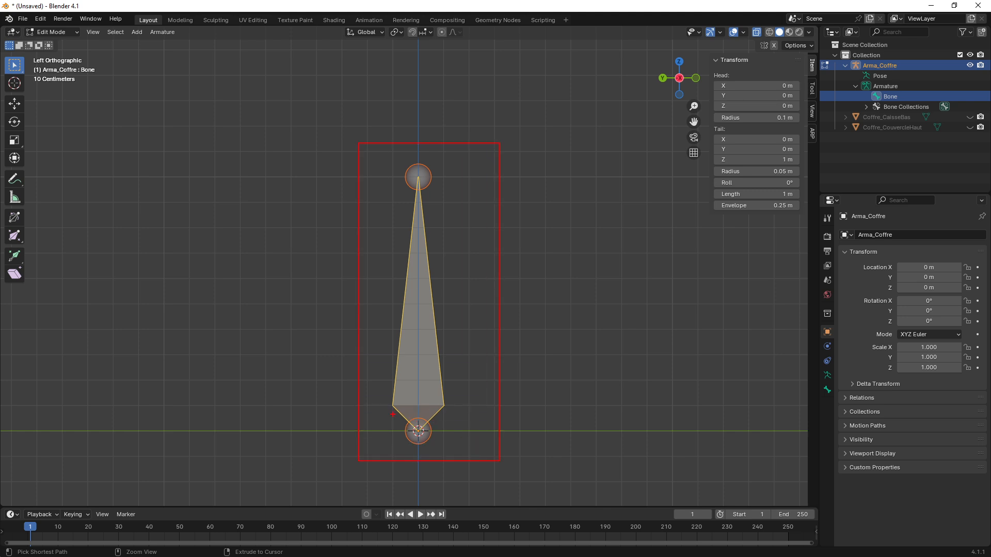
pyautogui.keyDown('ctrl'); pyautogui.moveTo(410, 431); pyautogui.dragTo(262, 423); pyautogui.keyUp('ctrl')
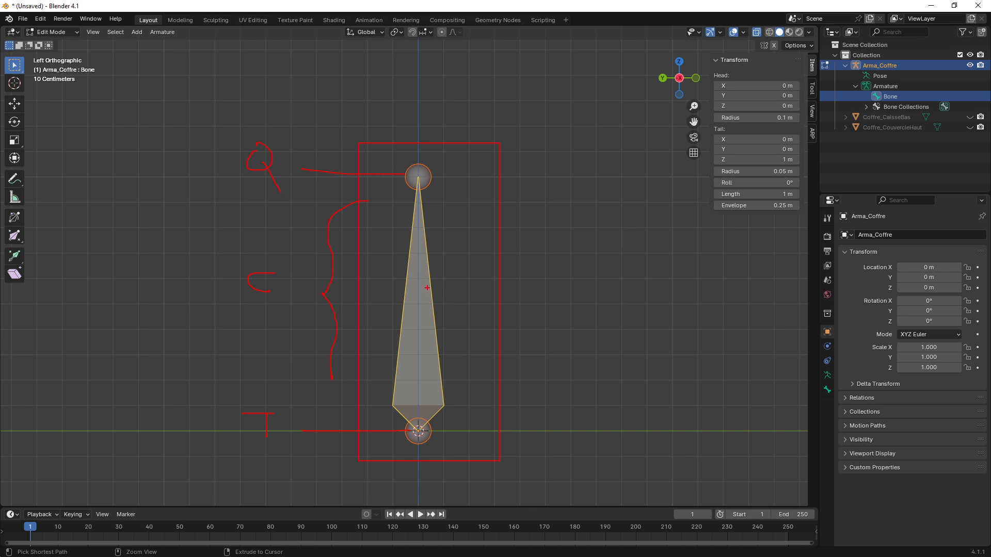
pyautogui.press('Escape')
pyautogui.hotkey('ctrl', '1')
pyautogui.click(416, 462)
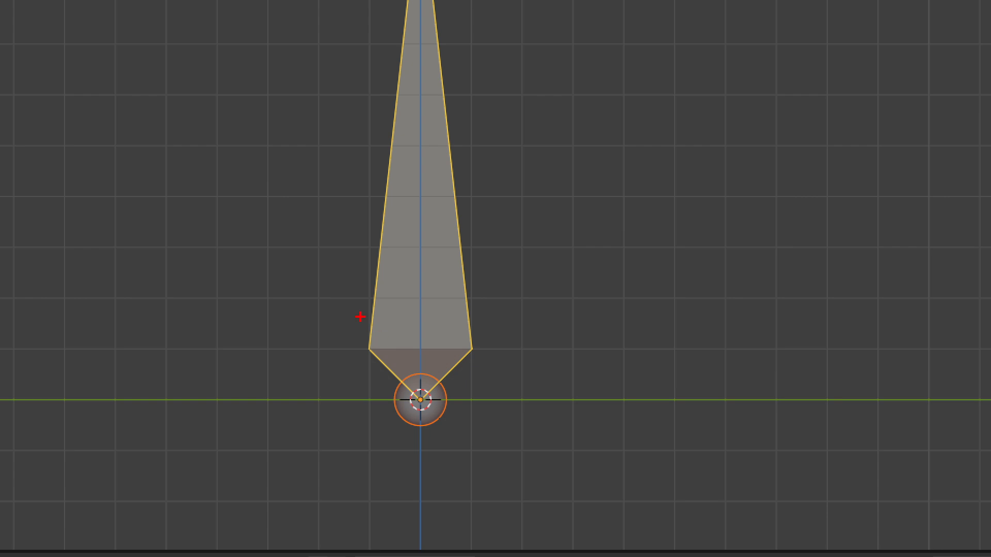
pyautogui.moveTo(391, 387)
pyautogui.mouseDown()
pyautogui.moveTo(491, 353)
pyautogui.moveTo(386, 304)
pyautogui.moveTo(349, 310)
pyautogui.mouseUp()
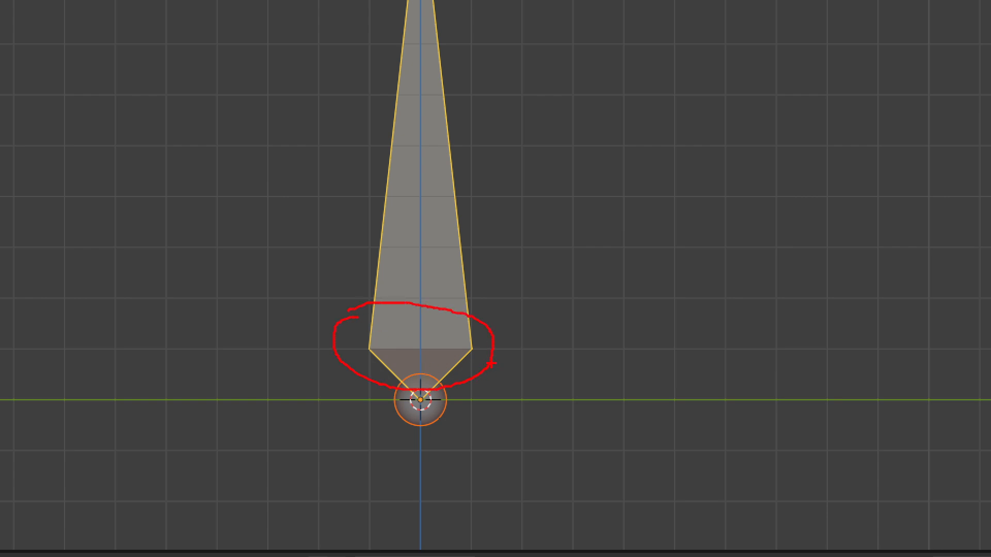
pyautogui.press('Escape')
pyautogui.hotkey('ctrl', '1')
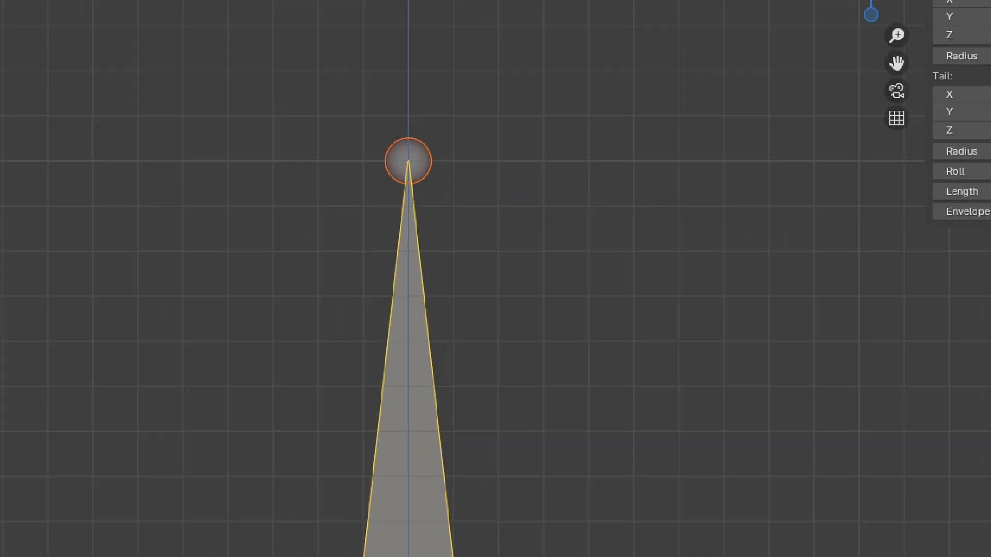
pyautogui.click(390, 196)
pyautogui.moveTo(376, 203)
pyautogui.mouseDown()
pyautogui.moveTo(448, 210)
pyautogui.moveTo(399, 178)
pyautogui.mouseUp()
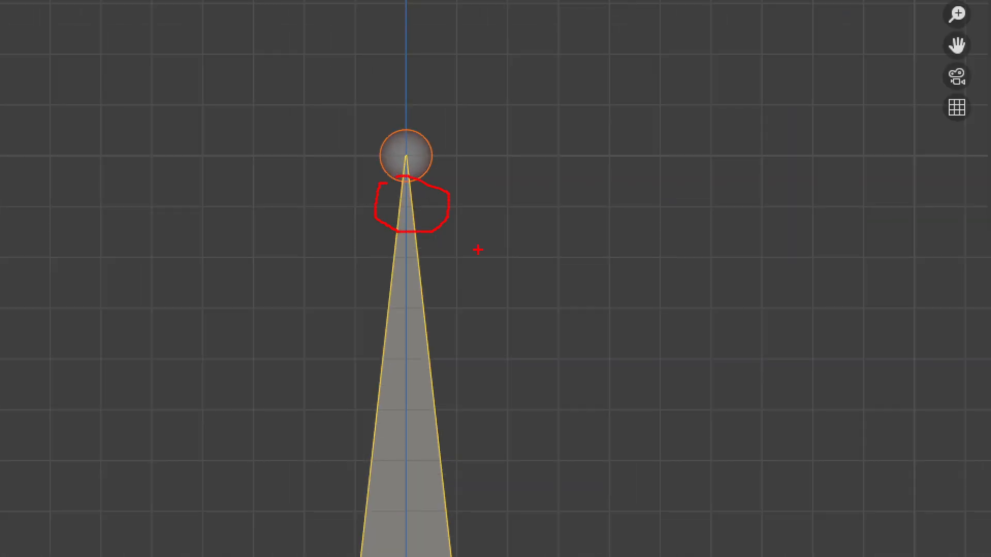
pyautogui.press('Escape')
pyautogui.moveTo(454, 251)
pyautogui.mouseDown(button='middle')
pyautogui.moveTo(454, 285)
pyautogui.moveTo(425, 286)
pyautogui.moveTo(470, 286)
pyautogui.moveTo(388, 285)
pyautogui.moveTo(414, 293)
pyautogui.moveTo(427, 291)
pyautogui.moveTo(424, 281)
pyautogui.moveTo(436, 285)
pyautogui.moveTo(448, 310)
pyautogui.mouseUp(button='middle')
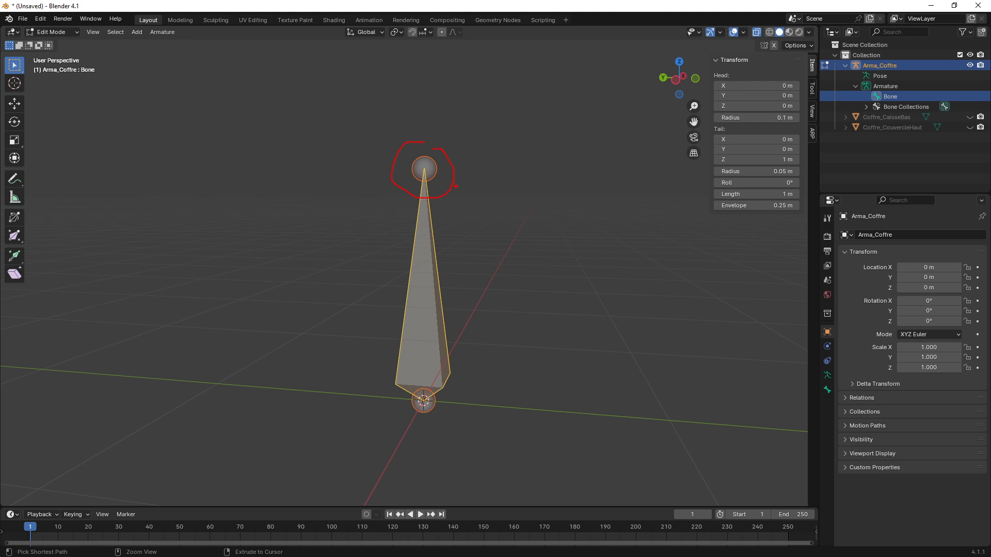
pyautogui.moveTo(419, 372); pyautogui.dragTo(439, 384)
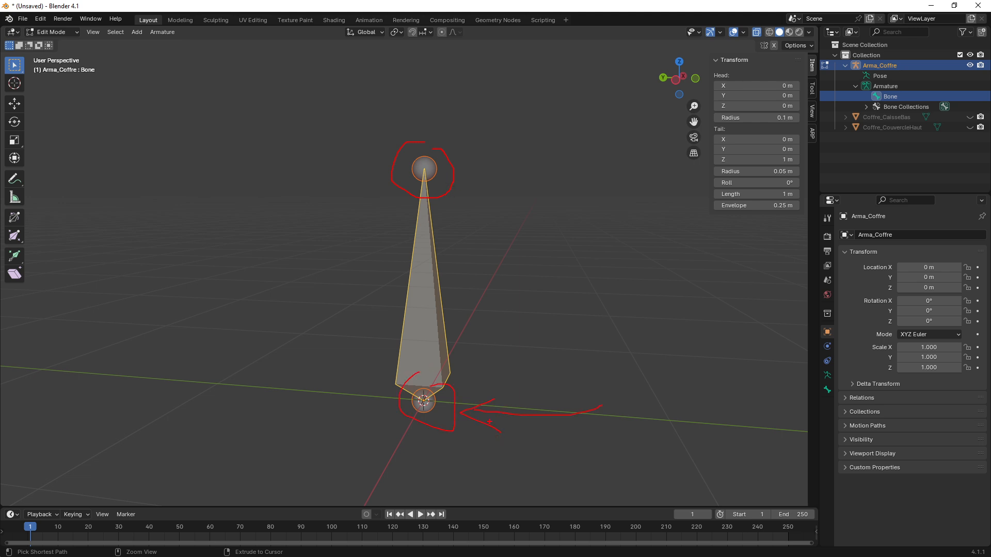
pyautogui.press('Escape')
pyautogui.moveTo(403, 342); pyautogui.dragTo(413, 332, button='middle')
pyautogui.scroll(-2, 414, 332)
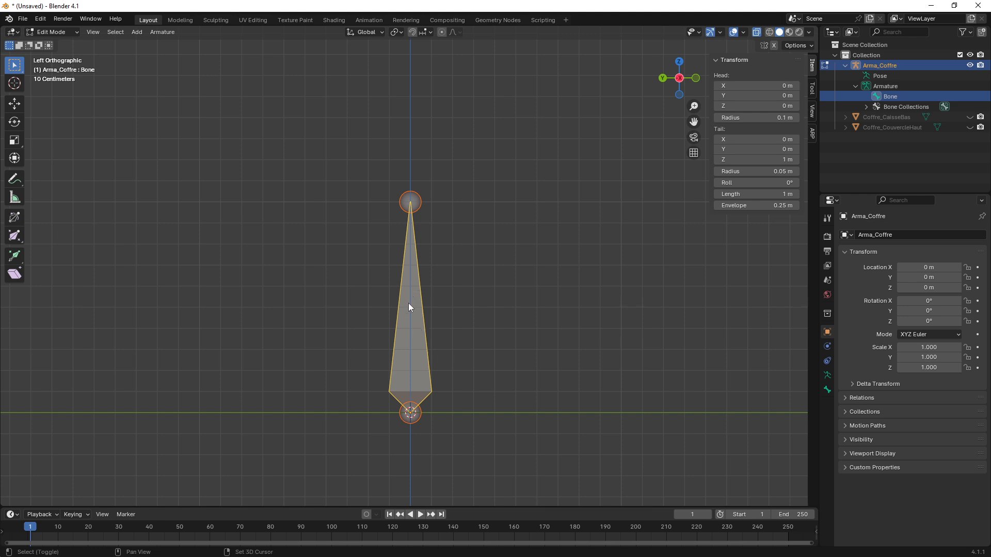
# Activate the combined Transform tool for the selected bone
pyautogui.hotkey('shift', 'space')
pyautogui.press('t')
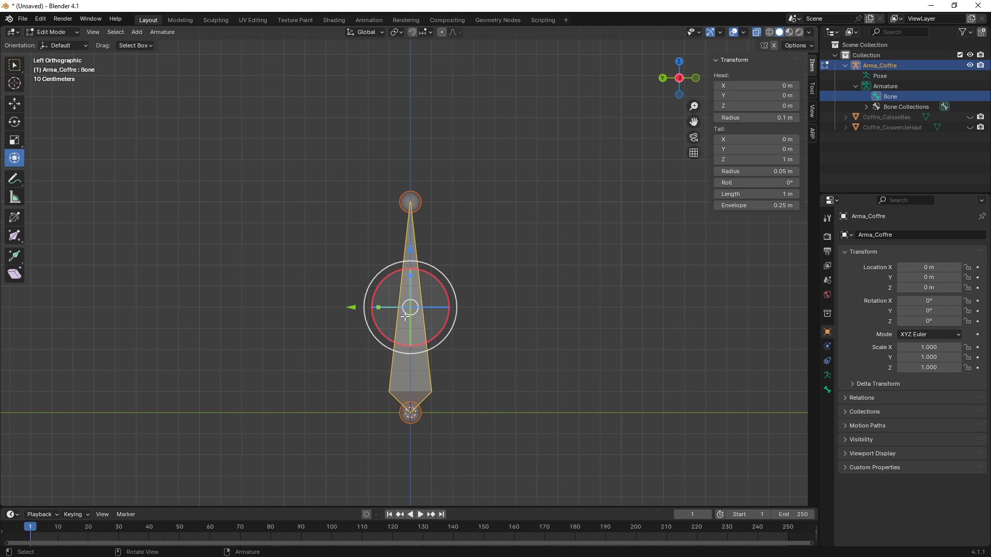
pyautogui.scroll(2, 402, 313)
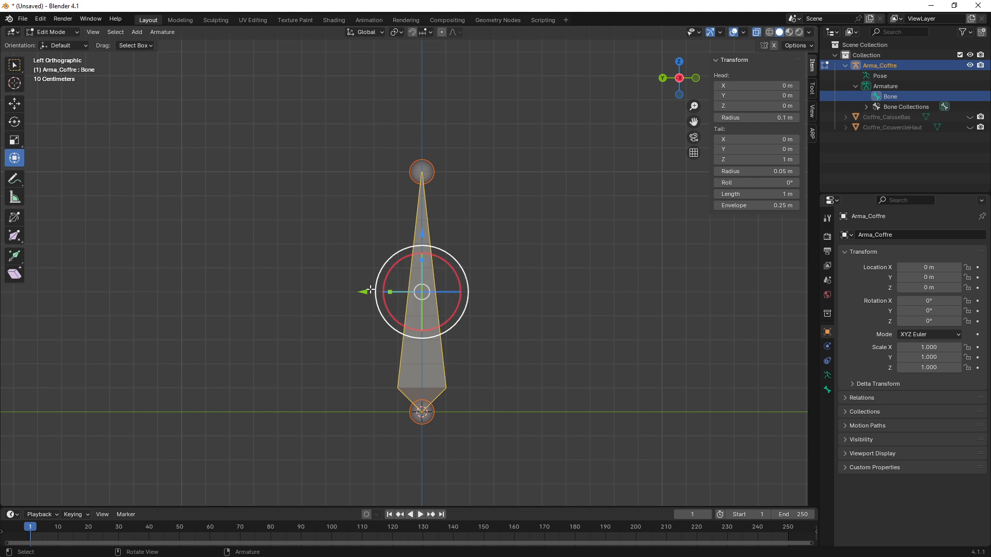
# Try moving the bone along Y and rotating it about 11.5° around X, undoing each change
pyautogui.moveTo(363, 292)
pyautogui.mouseDown()
pyautogui.moveTo(346, 289)
pyautogui.moveTo(384, 289)
pyautogui.moveTo(351, 282)
pyautogui.mouseUp()
pyautogui.hotkey('ctrl', 'z')
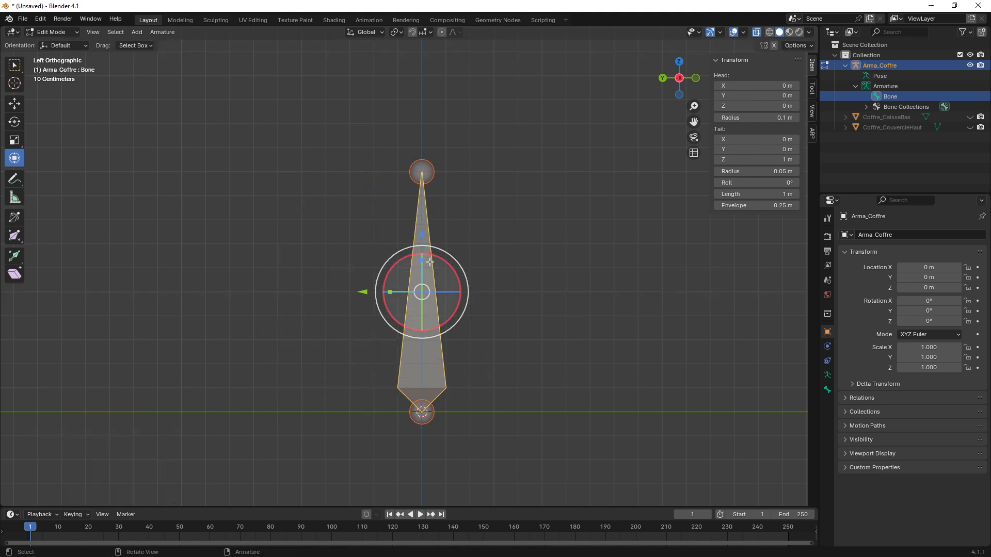
pyautogui.moveTo(443, 262)
pyautogui.mouseDown()
pyautogui.moveTo(470, 310)
pyautogui.moveTo(449, 269)
pyautogui.moveTo(463, 273)
pyautogui.moveTo(434, 264)
pyautogui.moveTo(471, 271)
pyautogui.moveTo(457, 271)
pyautogui.mouseUp()
pyautogui.hotkey('ctrl', 'z')
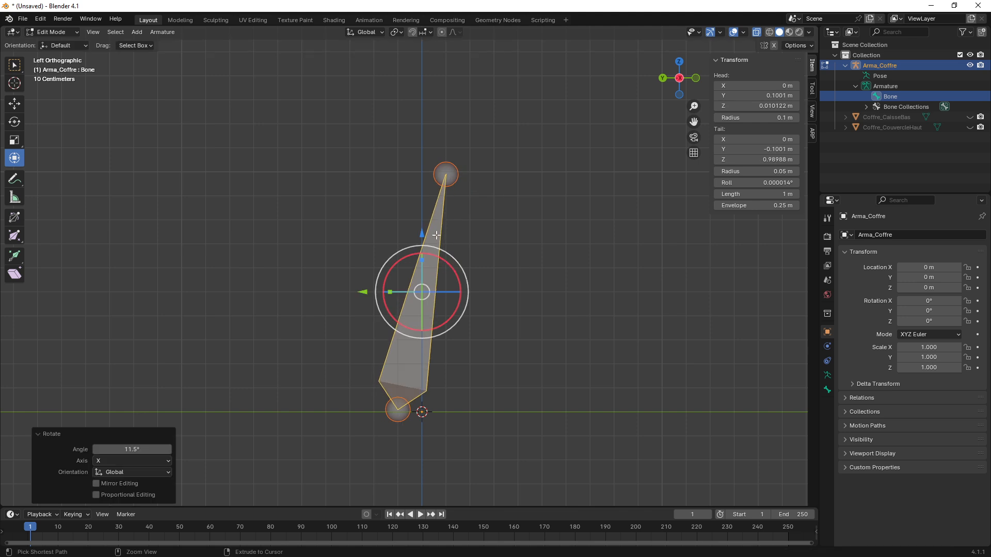
pyautogui.hotkey('ctrl', 'z')
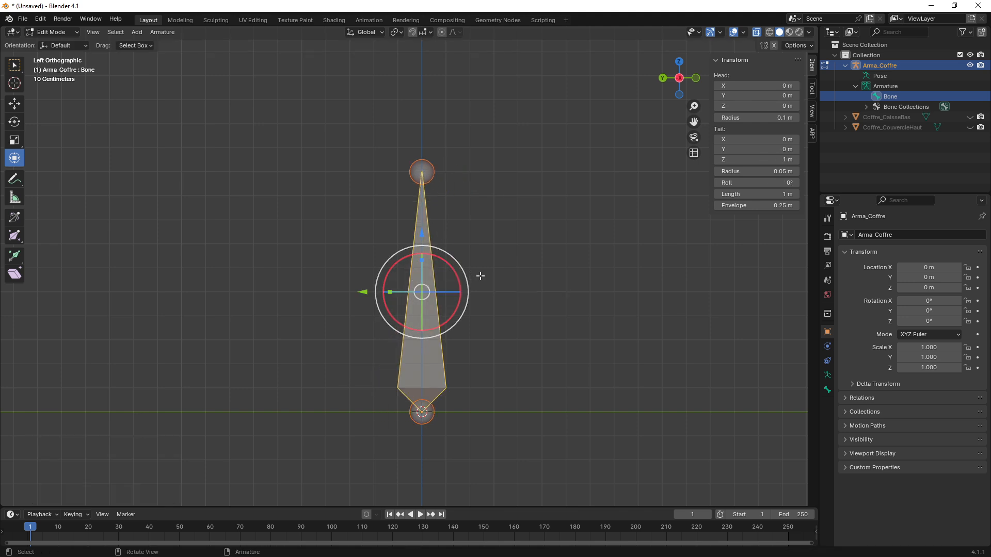
# Try the Local and Normal transform orientations on the selected bone, and return the orientation to Global
pyautogui.press(',')
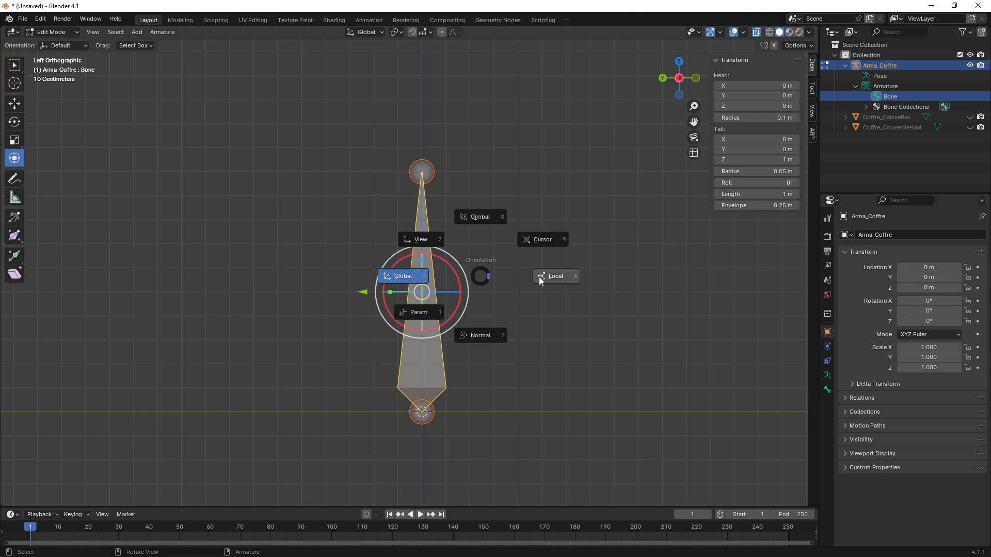
pyautogui.click(559, 279)
pyautogui.press(',')
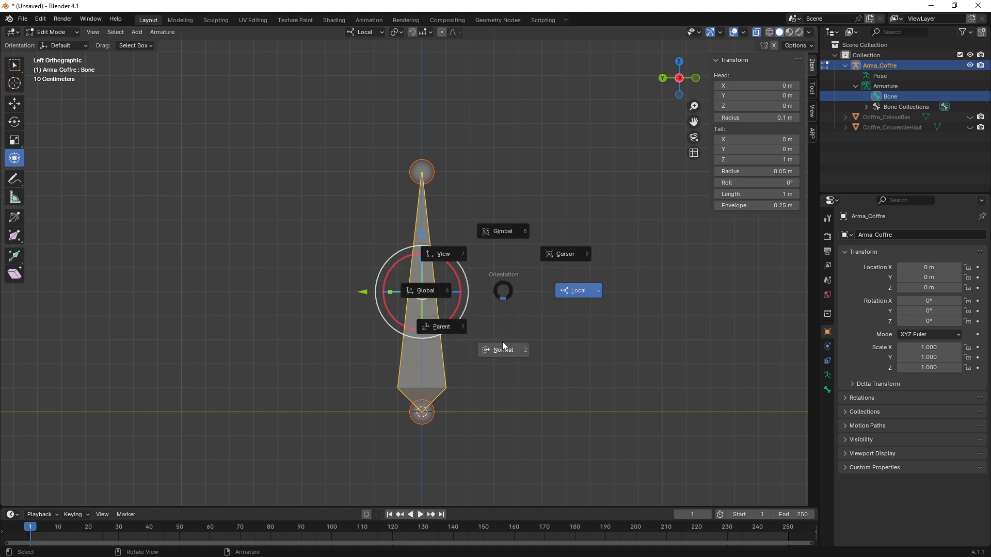
pyautogui.click(508, 353)
pyautogui.press(',')
pyautogui.click(472, 294)
pyautogui.press(',')
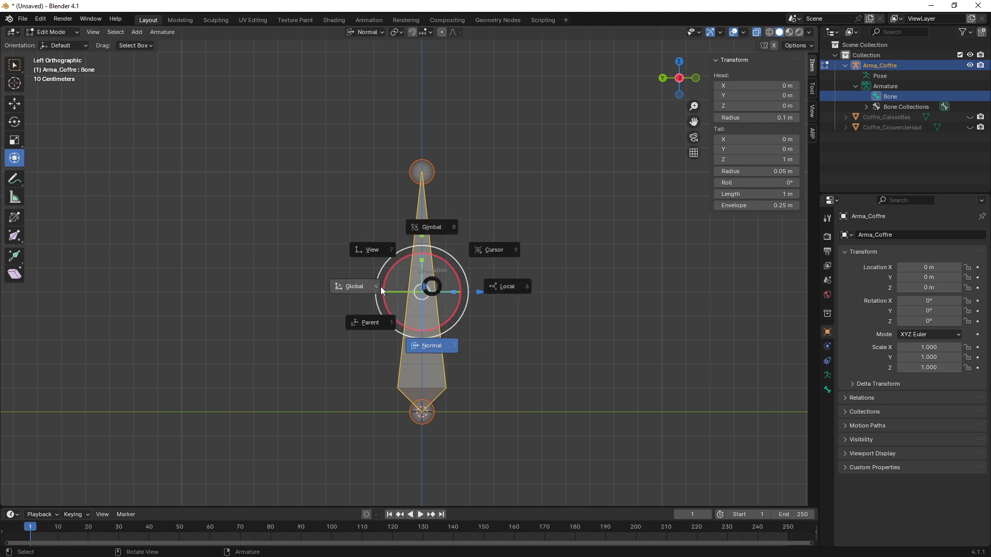
pyautogui.click(363, 287)
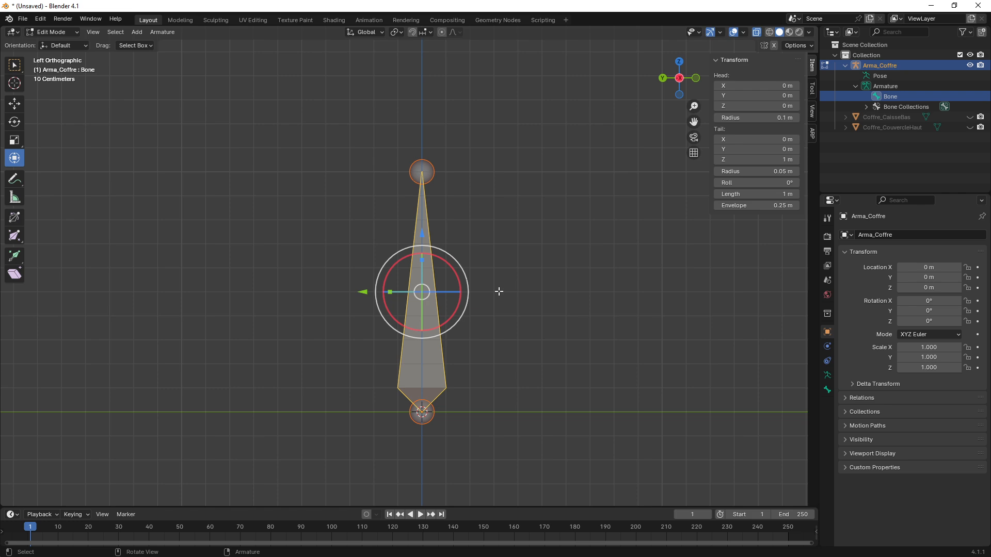
# Examine the available pivot point options, comparing Median Point, Active Element and Individual Origins against the bone
pyautogui.press('.')
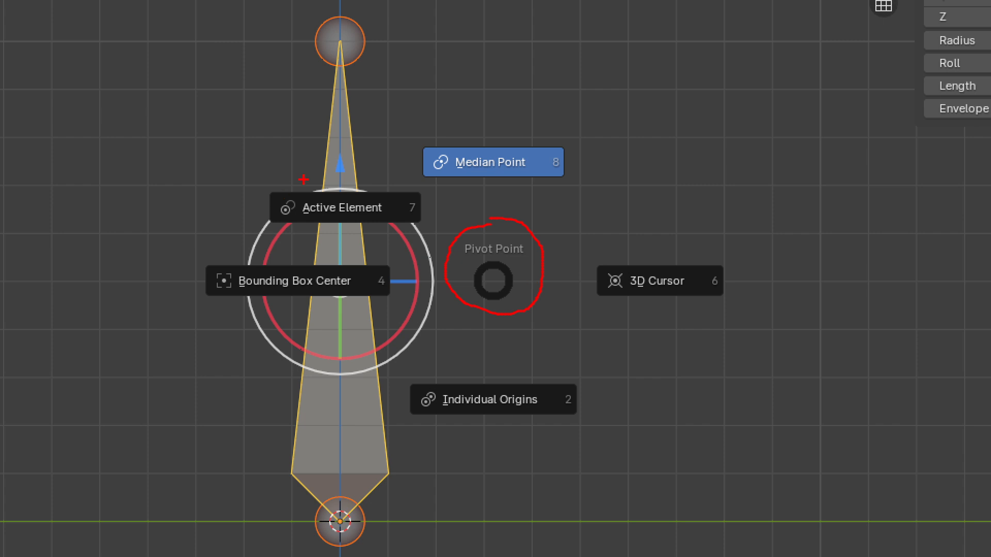
pyautogui.moveTo(311, 173)
pyautogui.mouseDown()
pyautogui.moveTo(287, 223)
pyautogui.moveTo(332, 168)
pyautogui.mouseUp()
pyautogui.moveTo(473, 126); pyautogui.dragTo(554, 137)
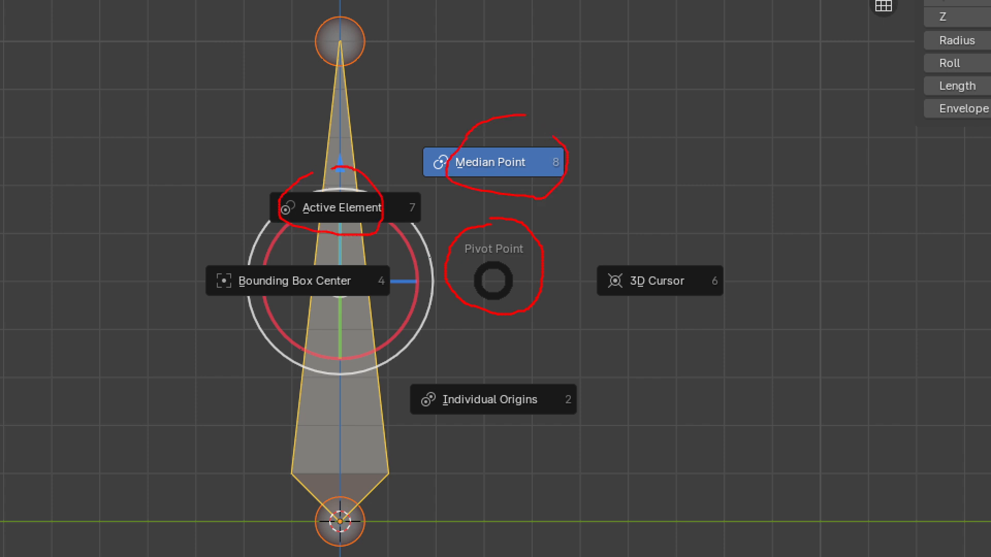
pyautogui.moveTo(557, 460); pyautogui.dragTo(487, 367)
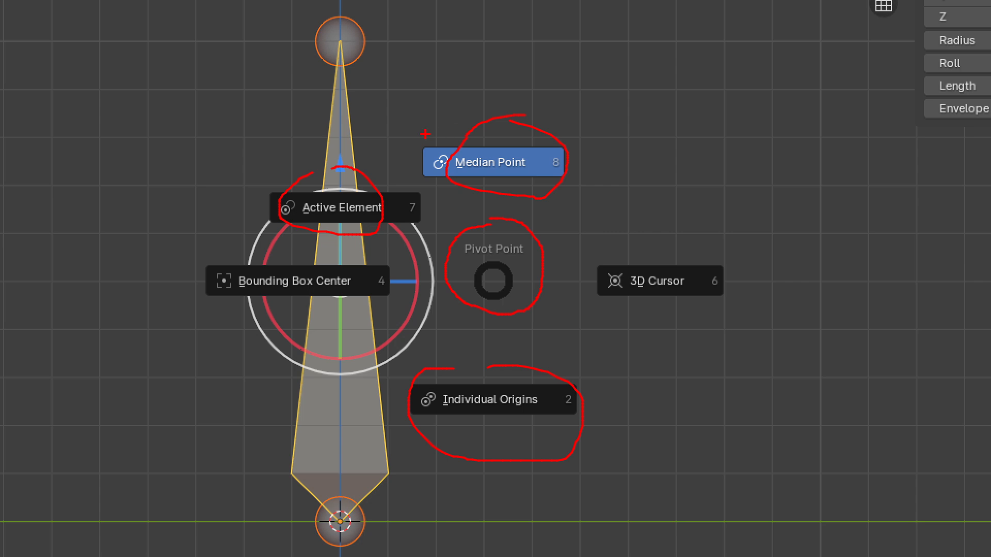
pyautogui.moveTo(424, 125)
pyautogui.mouseDown()
pyautogui.moveTo(425, 155)
pyautogui.moveTo(625, 205)
pyautogui.mouseUp()
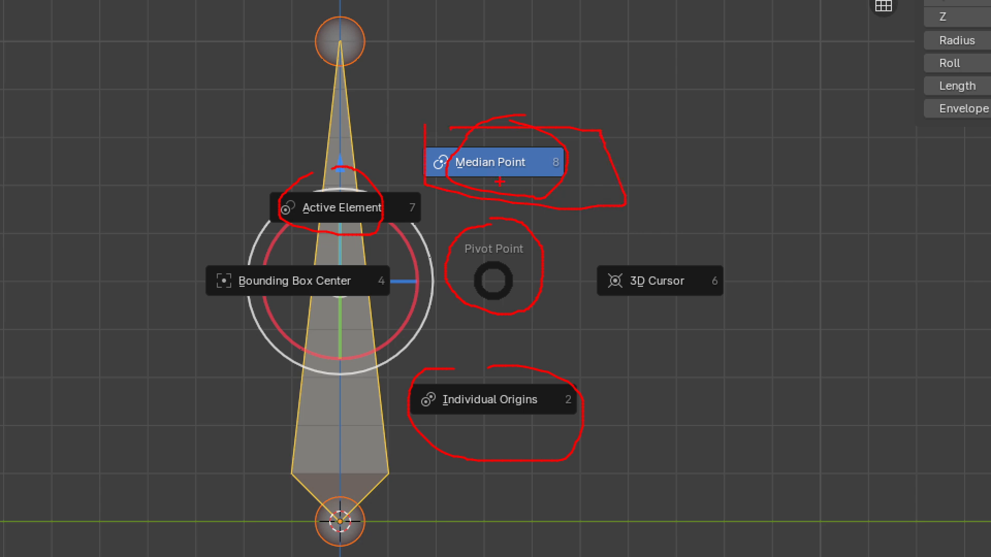
pyautogui.press('Escape')
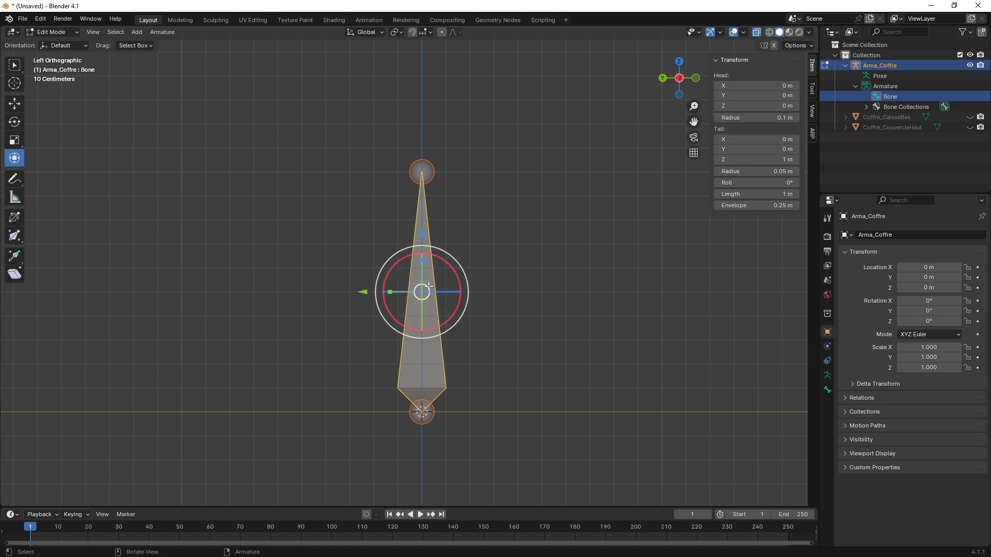
pyautogui.hotkey('ctrl', '2')
pyautogui.moveTo(390, 149); pyautogui.dragTo(464, 426)
pyautogui.press('Escape')
# Try Active Element as the pivot point for the selected bone
pyautogui.press('.')
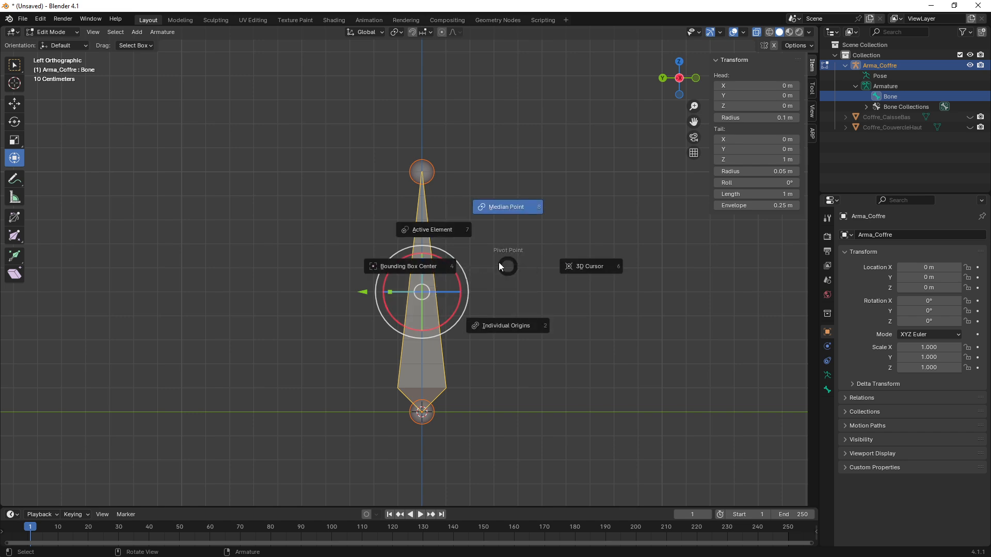
pyautogui.click(444, 230)
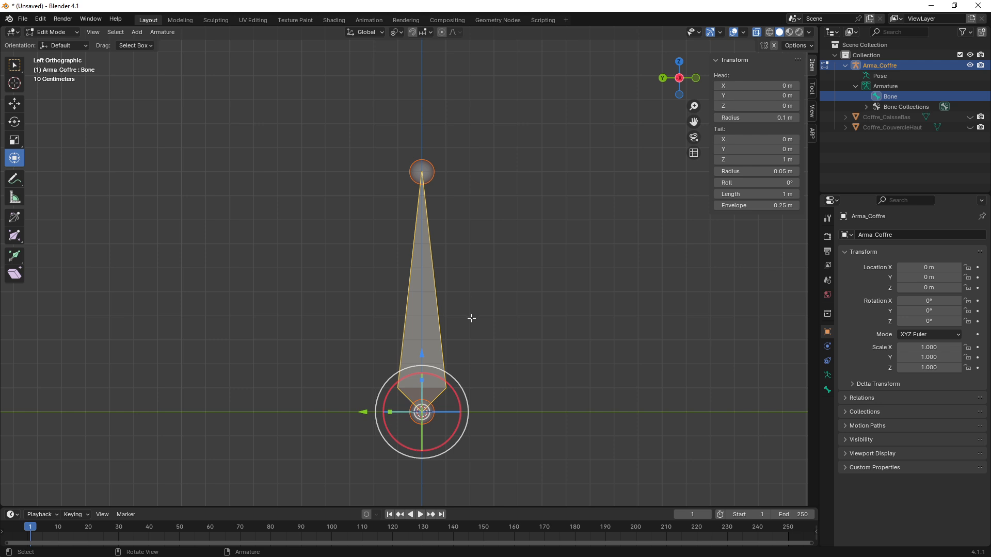
pyautogui.moveTo(472, 319)
pyautogui.keyDown('ctrl'); pyautogui.mouseDown(button='middle')
pyautogui.moveTo(481, 326)
pyautogui.moveTo(464, 304)
pyautogui.mouseUp(button='middle'); pyautogui.keyUp('ctrl')
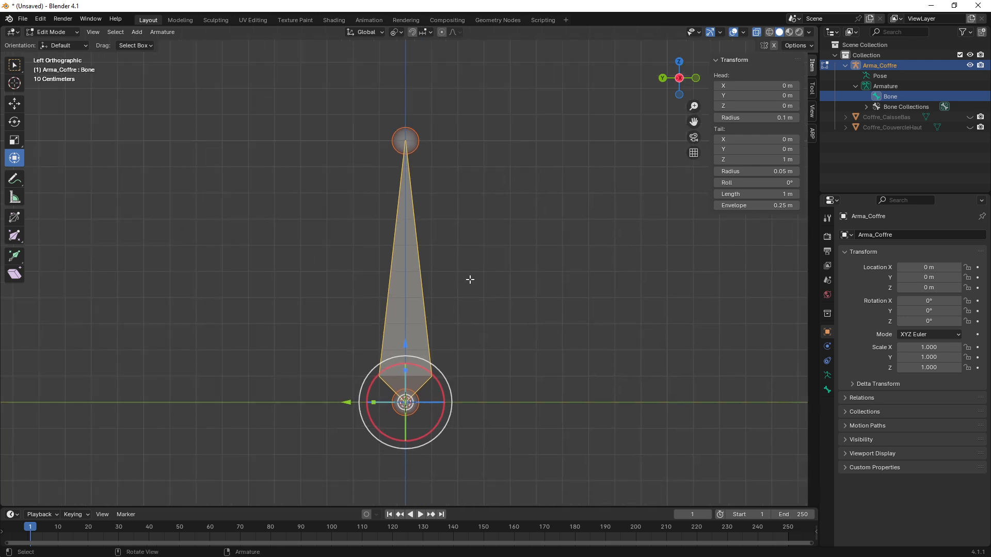
# Set the pivot point to Individual Origins and select only the bone's head
pyautogui.press('.')
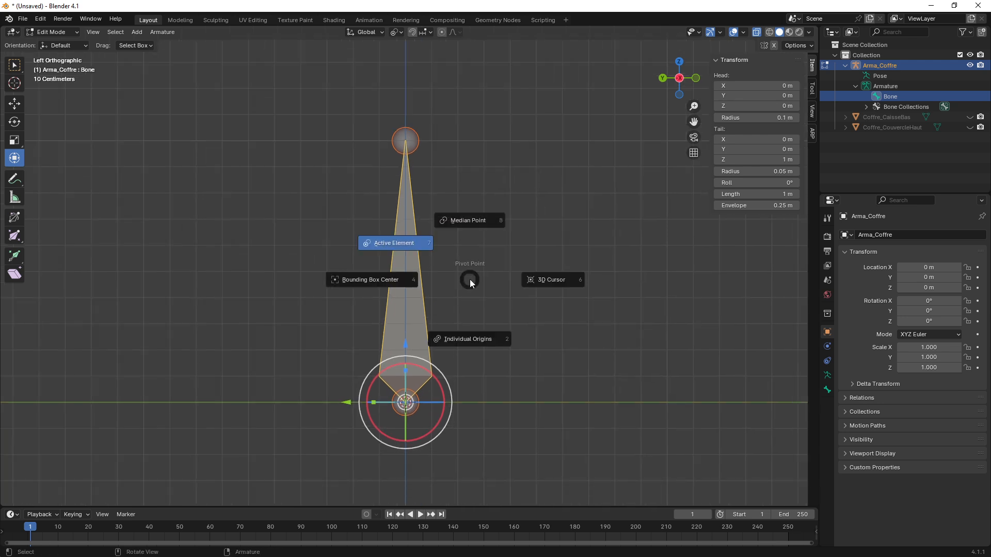
pyautogui.click(478, 343)
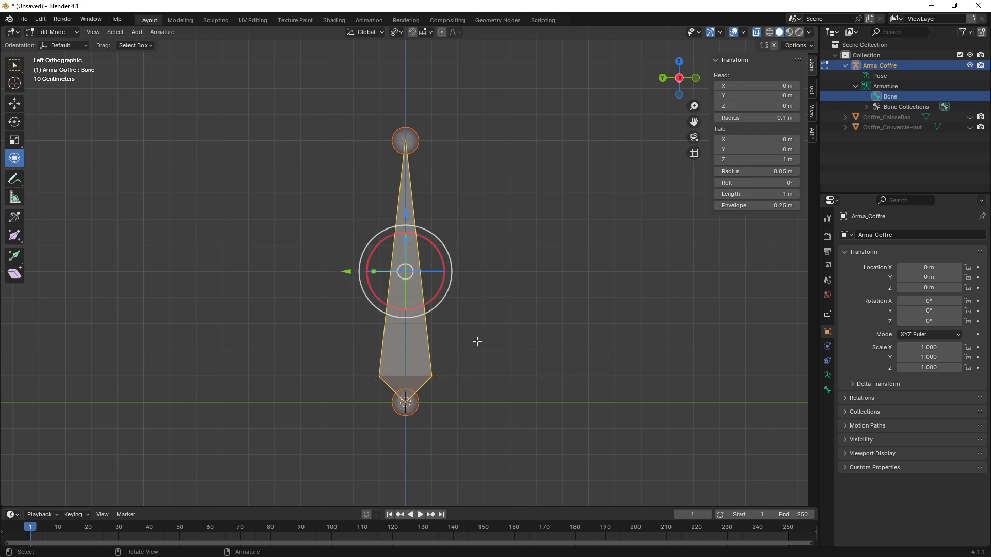
pyautogui.click(419, 405)
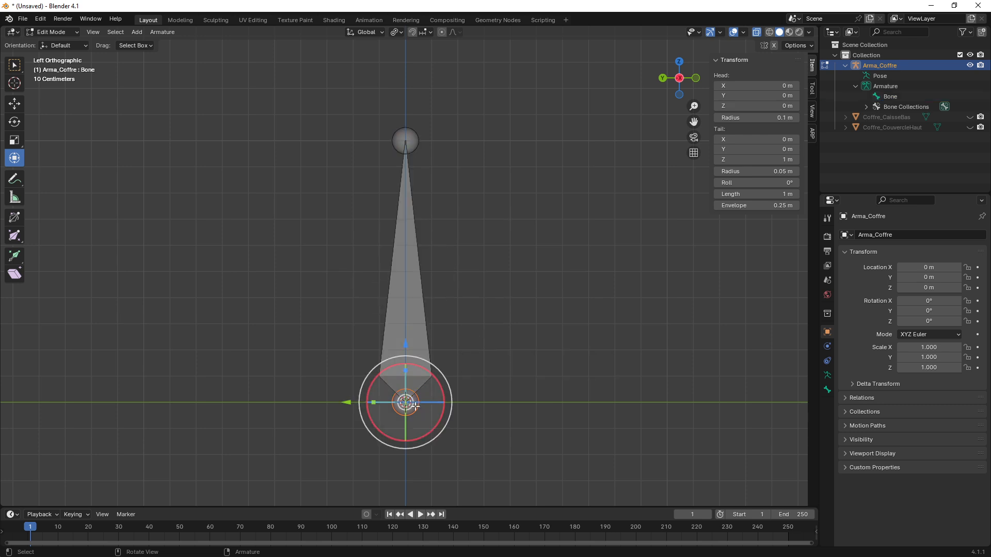
# Try to move the bone's tail along the Y axis
pyautogui.click(410, 298)
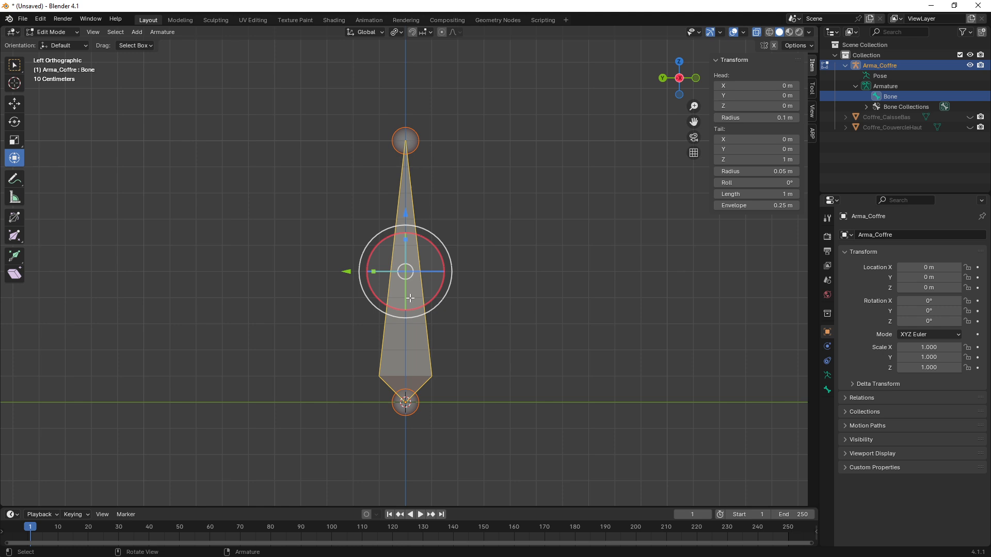
pyautogui.click(411, 143)
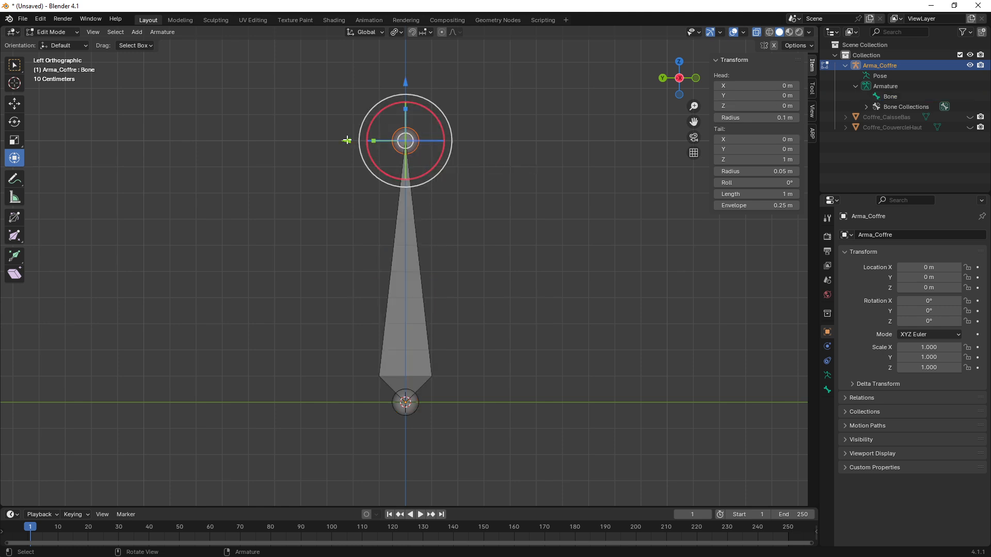
pyautogui.moveTo(347, 139); pyautogui.dragTo(387, 145)
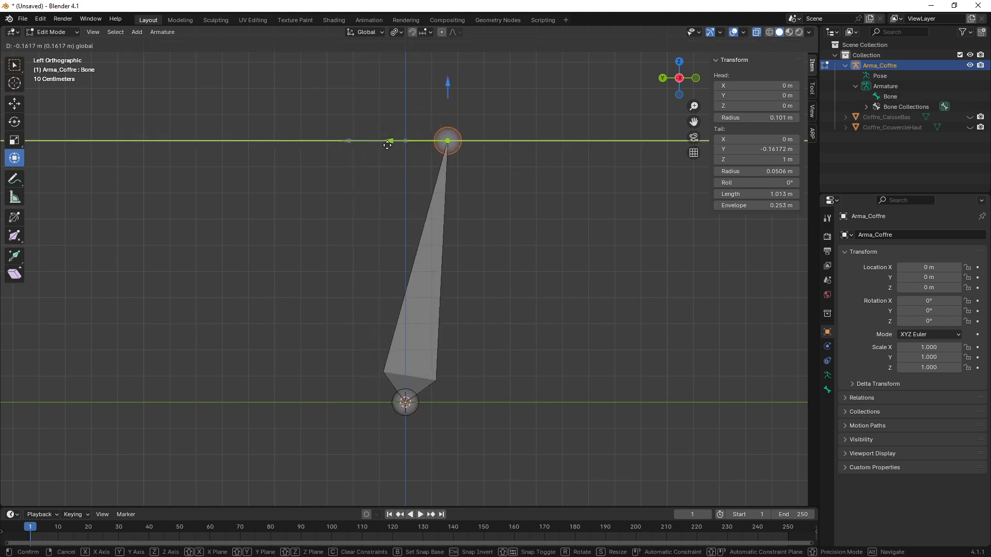
pyautogui.press('Escape')
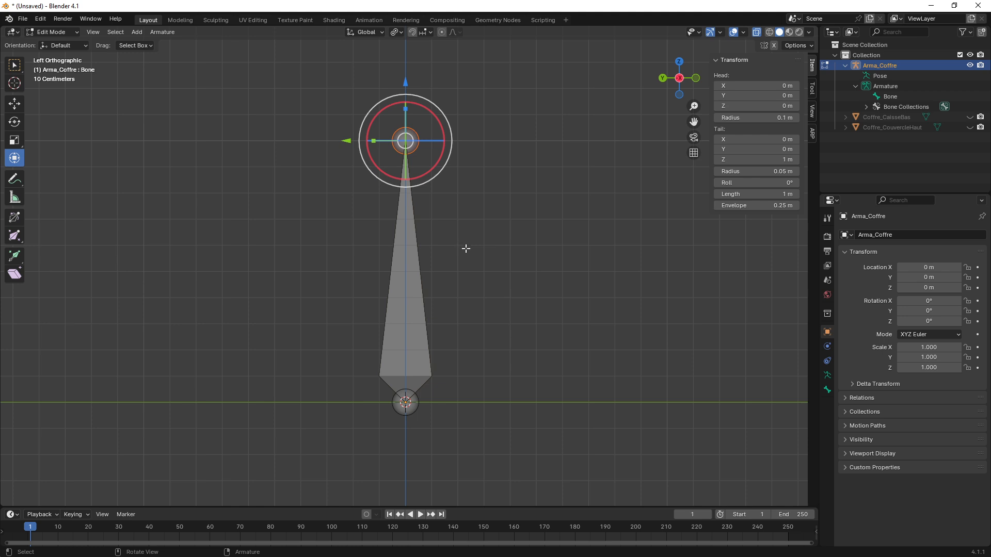
# Set the pivot point to Active Element and try to move the bone's tail along the Y axis
pyautogui.press('.')
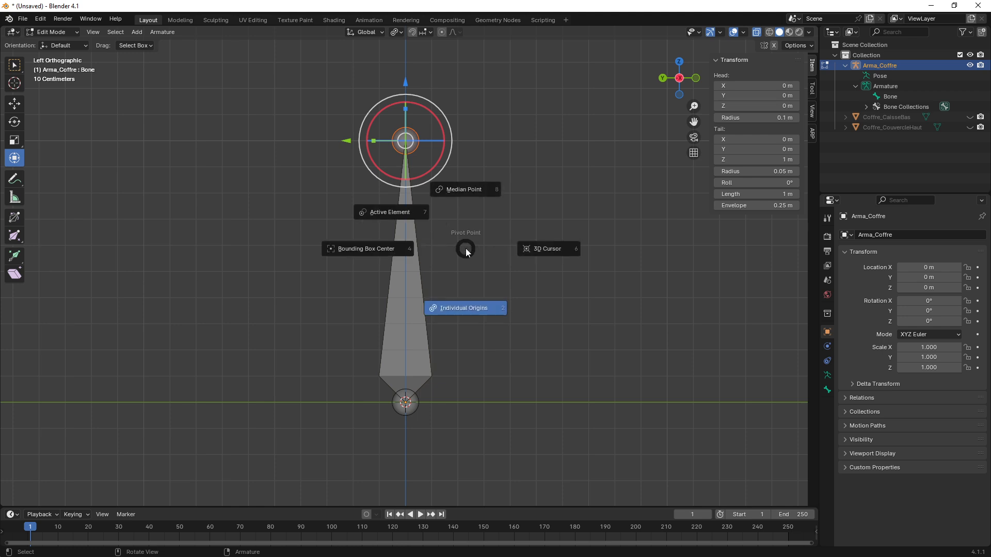
pyautogui.click(394, 216)
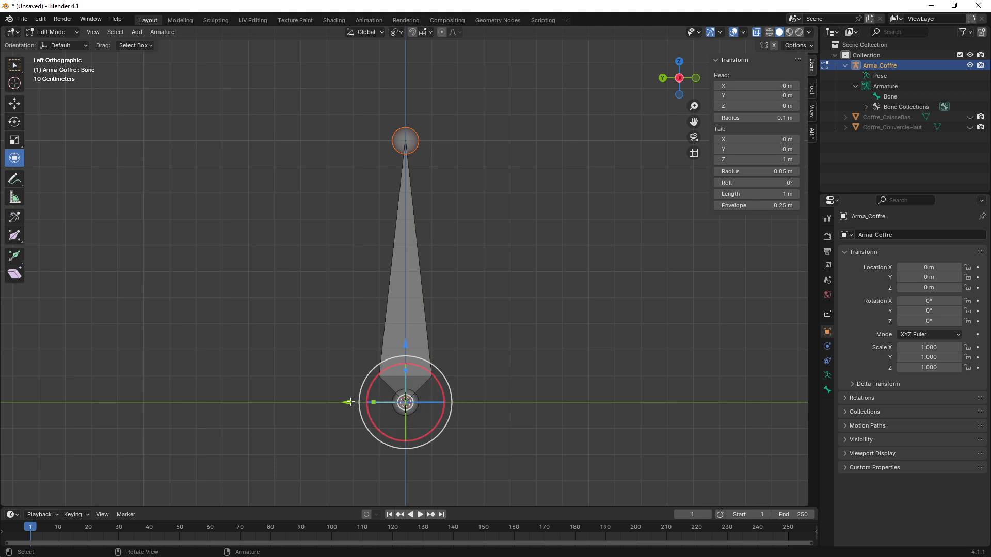
pyautogui.moveTo(345, 403)
pyautogui.mouseDown()
pyautogui.moveTo(273, 398)
pyautogui.moveTo(335, 396)
pyautogui.mouseUp()
pyautogui.press('Escape')
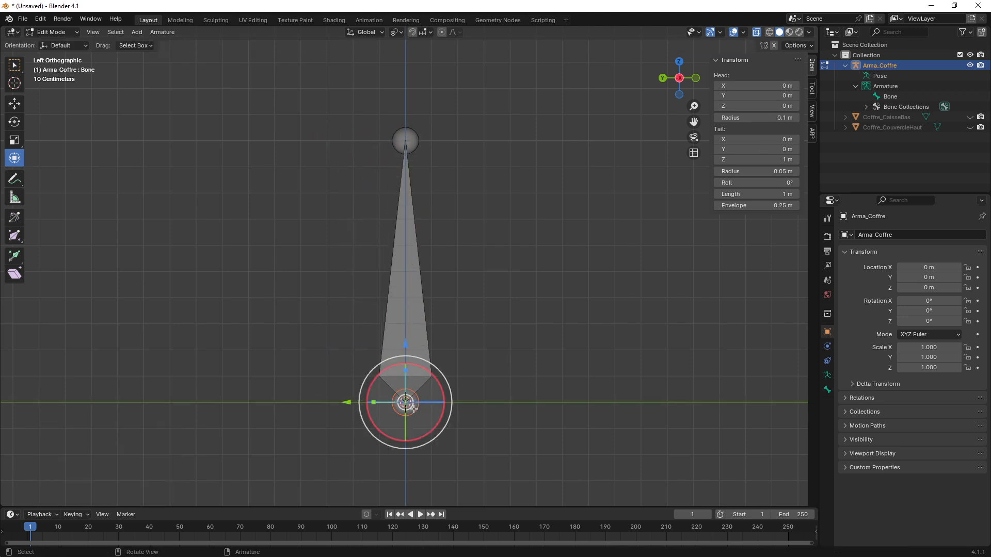
# Try to move the whole bone along the Y axis, and then only its tail, using the Active Element pivot
pyautogui.click(418, 361)
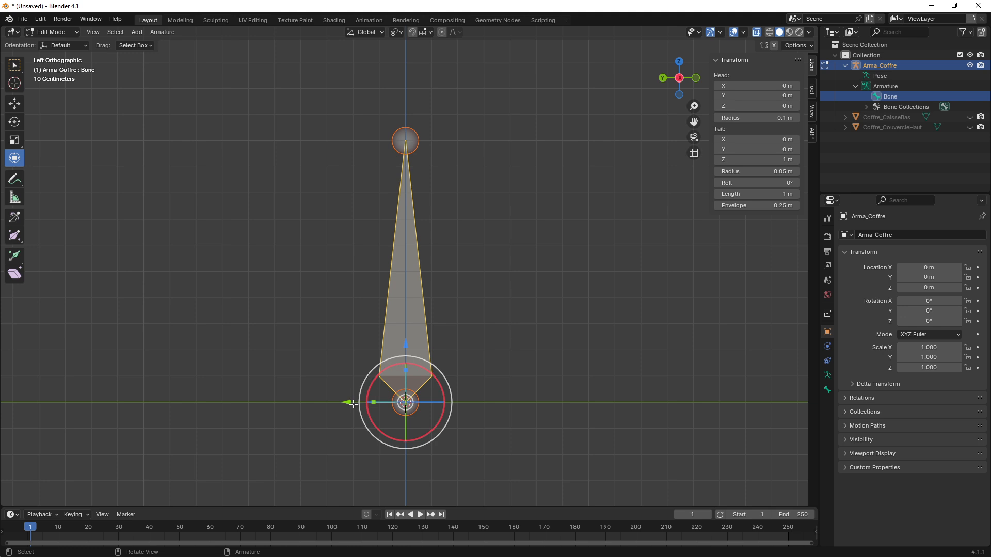
pyautogui.moveTo(346, 403); pyautogui.dragTo(273, 400)
pyautogui.press('Escape')
pyautogui.moveTo(347, 402); pyautogui.dragTo(322, 384)
pyautogui.press('Escape')
pyautogui.click(412, 137)
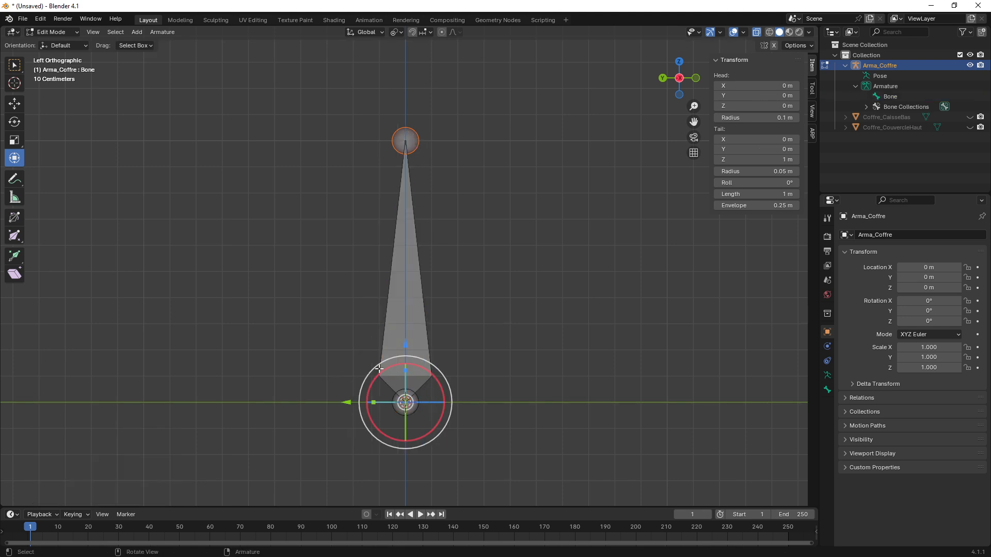
pyautogui.moveTo(347, 403)
pyautogui.mouseDown()
pyautogui.moveTo(283, 400)
pyautogui.moveTo(348, 401)
pyautogui.mouseUp()
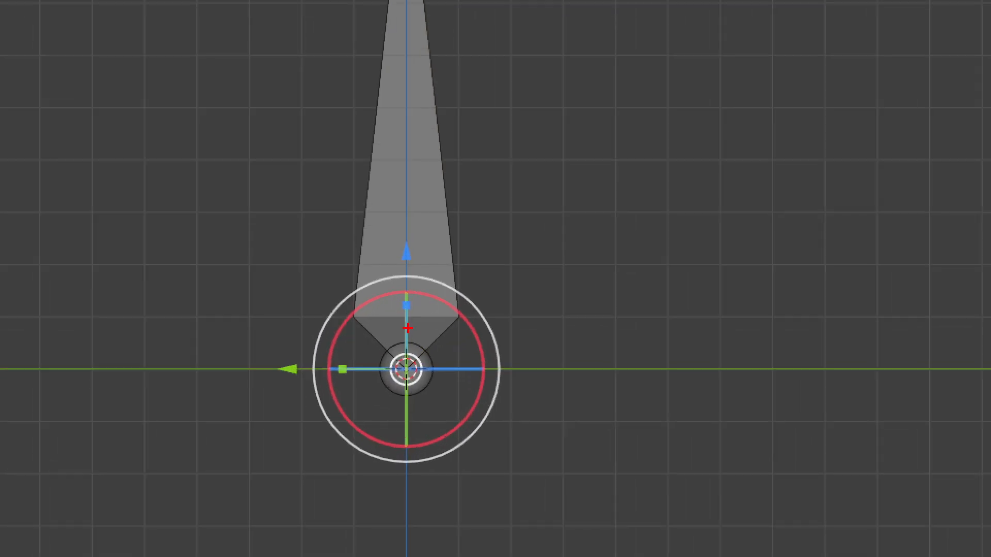
pyautogui.moveTo(402, 326); pyautogui.dragTo(413, 336)
pyautogui.moveTo(469, 299); pyautogui.dragTo(437, 323)
pyautogui.moveTo(437, 323); pyautogui.dragTo(530, 290)
pyautogui.moveTo(437, 323); pyautogui.dragTo(461, 285)
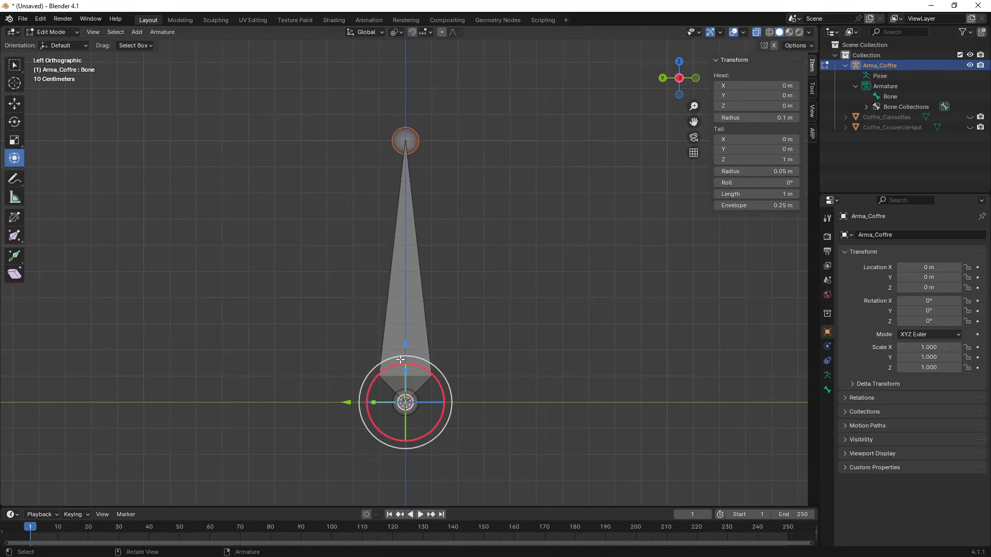
pyautogui.moveTo(388, 368)
pyautogui.mouseDown()
pyautogui.moveTo(373, 395)
pyautogui.moveTo(374, 386)
pyautogui.moveTo(421, 380)
pyautogui.moveTo(385, 382)
pyautogui.moveTo(411, 377)
pyautogui.mouseUp()
pyautogui.hotkey('ctrl', 'z')
pyautogui.press('Escape')
# Set the pivot point to Median Point and try to move the whole bone along the Y axis
pyautogui.press('.')
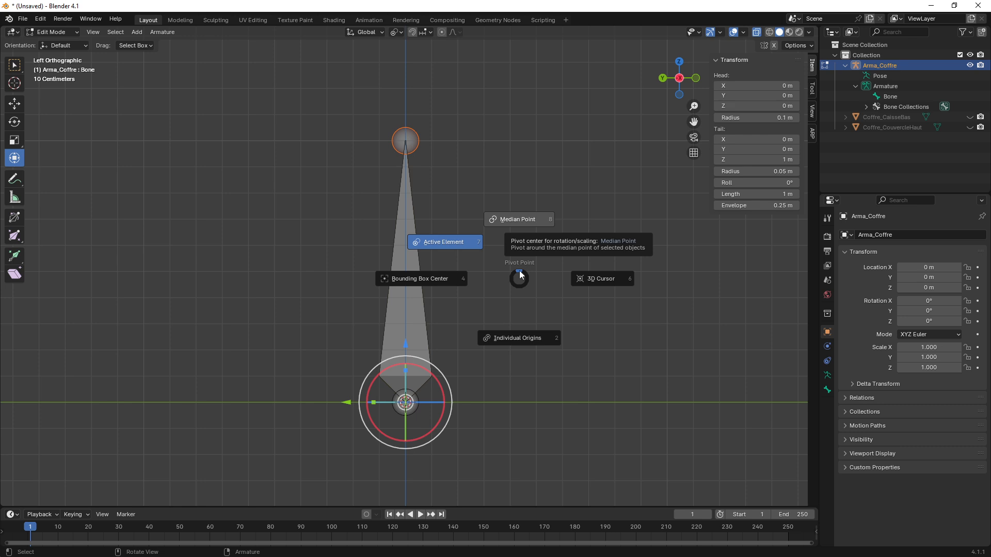
pyautogui.click(518, 220)
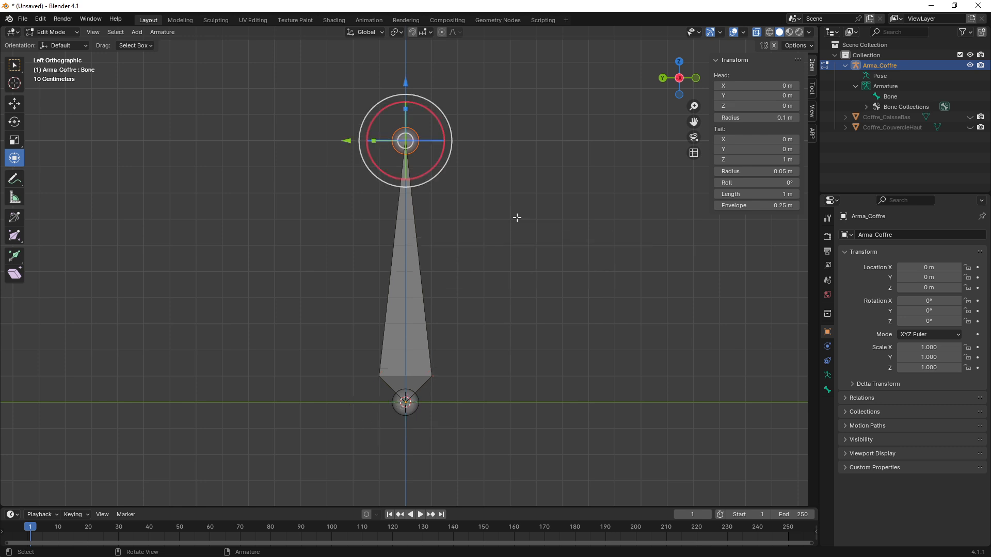
pyautogui.click(422, 295)
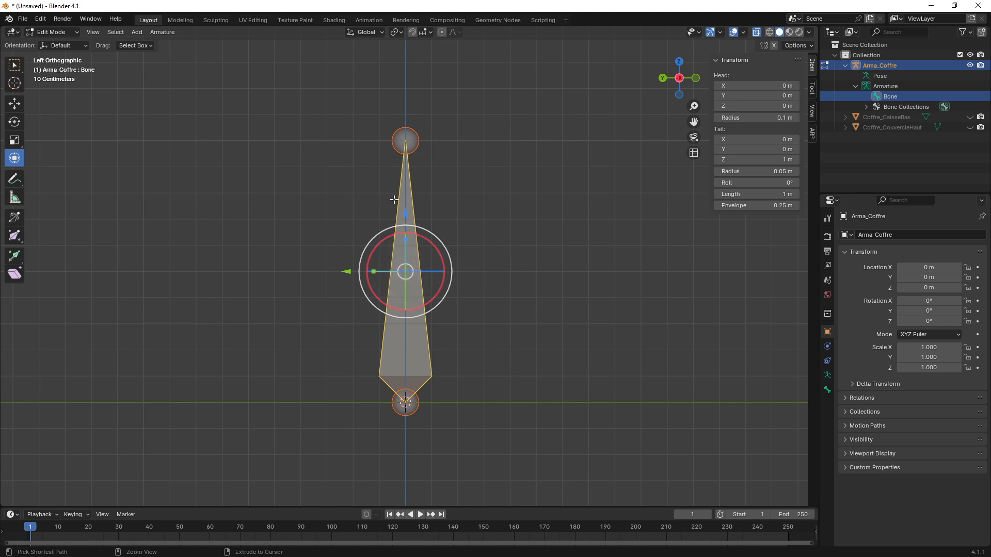
pyautogui.moveTo(346, 271); pyautogui.dragTo(320, 272)
pyautogui.hotkey('ctrl', 'z')
# Try moving the bone's head, the whole bone and its tail along the Y axis with the Median Point pivot, undoing each move
pyautogui.click(417, 408)
pyautogui.moveTo(346, 402); pyautogui.dragTo(308, 401)
pyautogui.hotkey('ctrl', 'z')
pyautogui.click(404, 315)
pyautogui.moveTo(349, 272); pyautogui.dragTo(314, 272)
pyautogui.hotkey('ctrl', 'z')
pyautogui.click(395, 139)
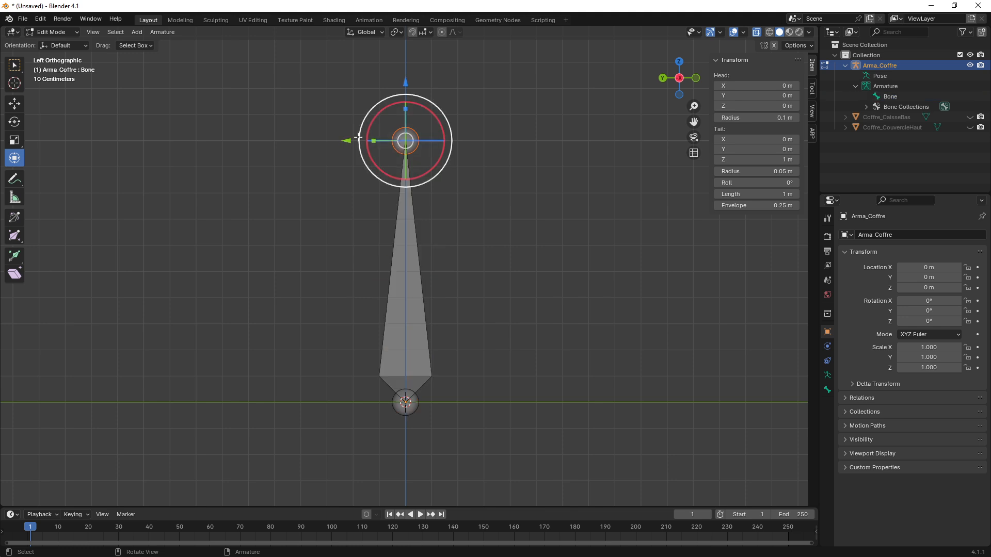
pyautogui.moveTo(347, 141); pyautogui.dragTo(364, 144)
pyautogui.hotkey('ctrl', 'z')
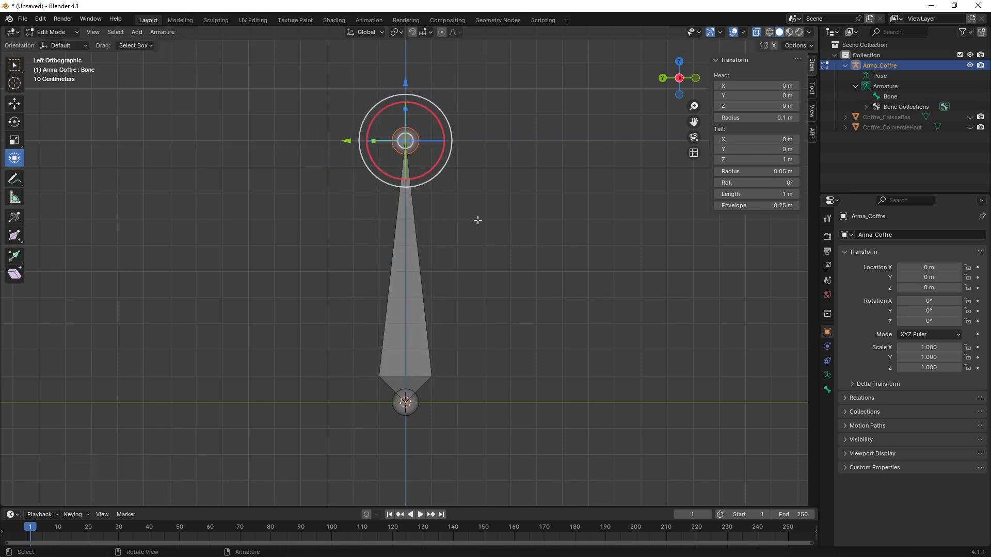
# Set the pivot point to Individual Origins and try moving the bone's head about 0.16 m along the Y axis
pyautogui.press('.')
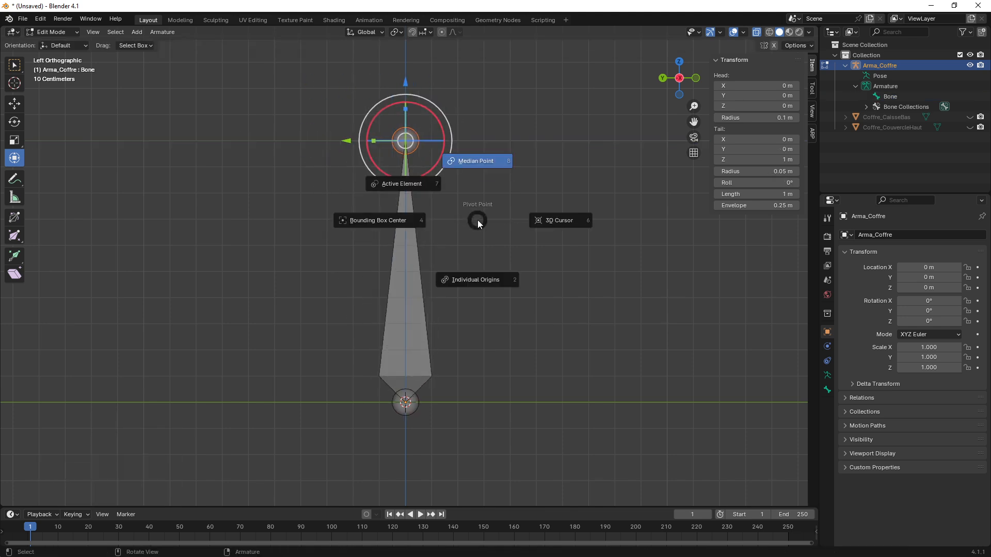
pyautogui.click(482, 278)
pyautogui.click(406, 402)
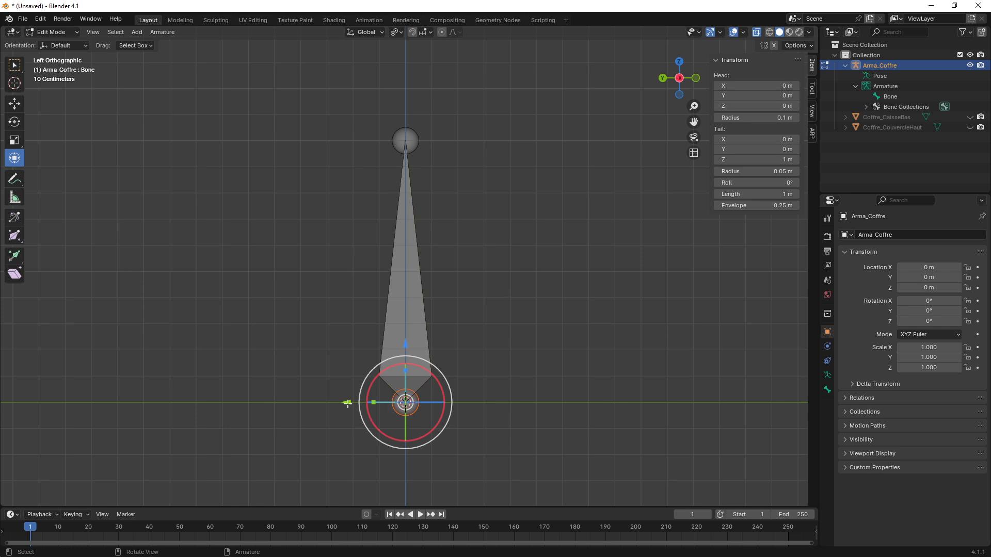
pyautogui.moveTo(347, 402); pyautogui.dragTo(304, 368)
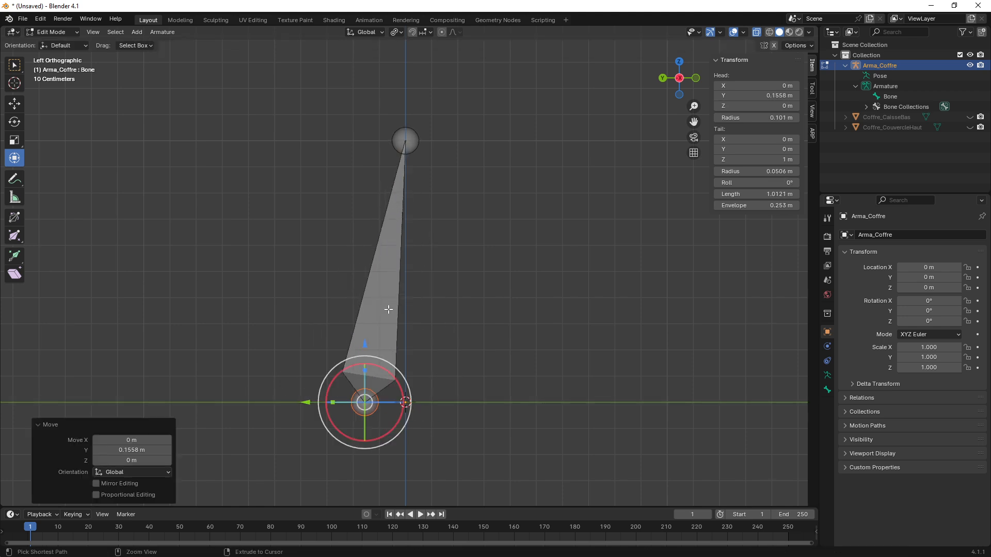
pyautogui.hotkey('ctrl', 'z')
# Try moving the whole bone about 0.2 m along the Y axis, then its tail, undoing each move
pyautogui.click(393, 304)
pyautogui.moveTo(346, 272); pyautogui.dragTo(290, 270)
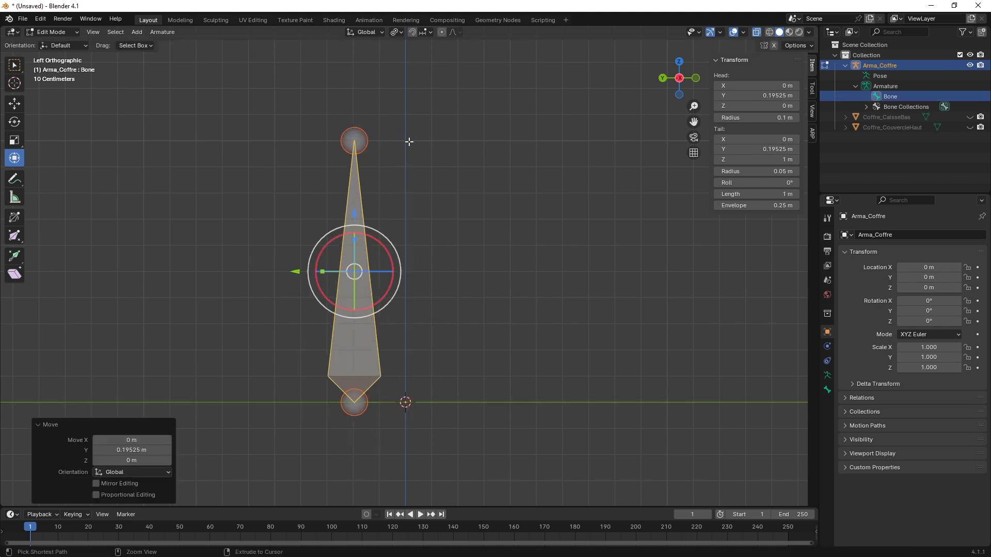
pyautogui.hotkey('ctrl', 'z')
pyautogui.click(398, 135)
pyautogui.moveTo(342, 141)
pyautogui.mouseDown()
pyautogui.moveTo(310, 139)
pyautogui.moveTo(338, 141)
pyautogui.mouseUp()
pyautogui.hotkey('ctrl', 'z')
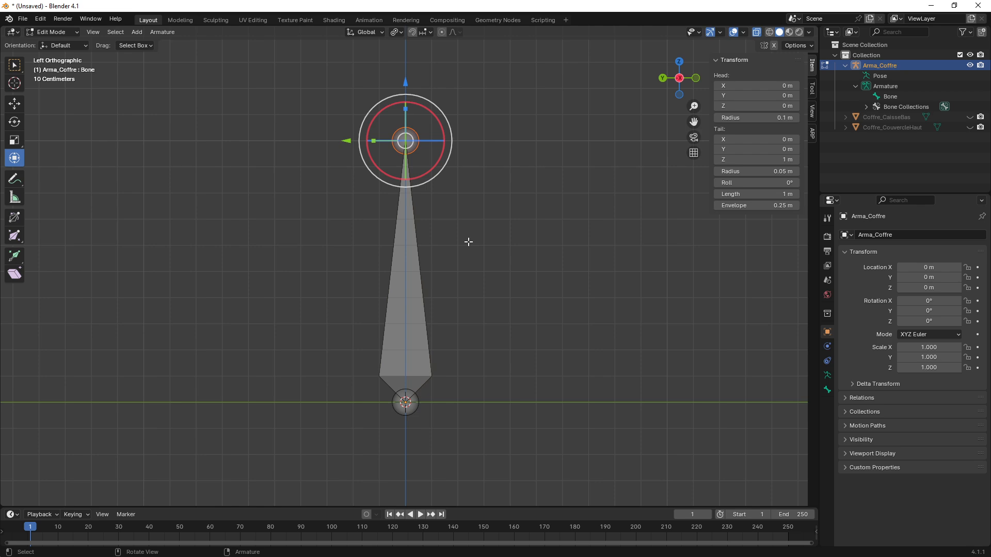
# Unhide the Coffre_CaisseBas and Coffre_CouvercleHaut meshes around the bone
pyautogui.keyDown('ctrl'); pyautogui.moveTo(469, 223); pyautogui.dragTo(482, 308, button='middle'); pyautogui.keyUp('ctrl')
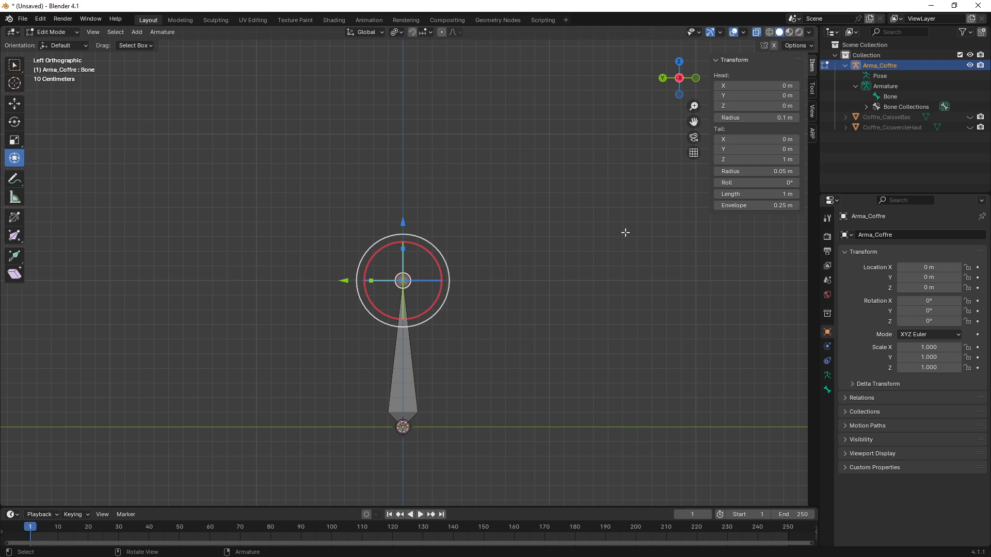
pyautogui.click(970, 117)
pyautogui.click(970, 127)
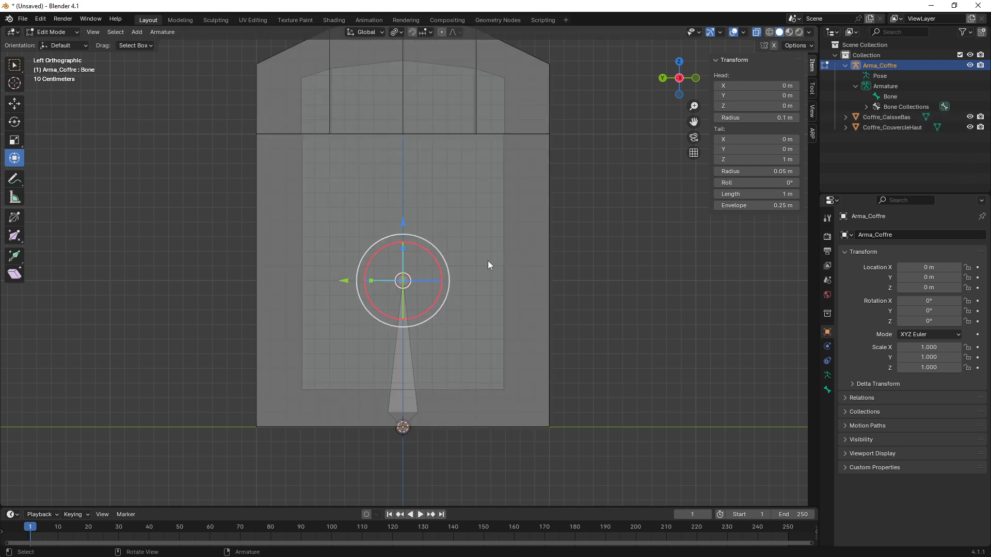
pyautogui.keyDown('shift'); pyautogui.moveTo(475, 262); pyautogui.dragTo(443, 292, button='middle'); pyautogui.keyUp('shift')
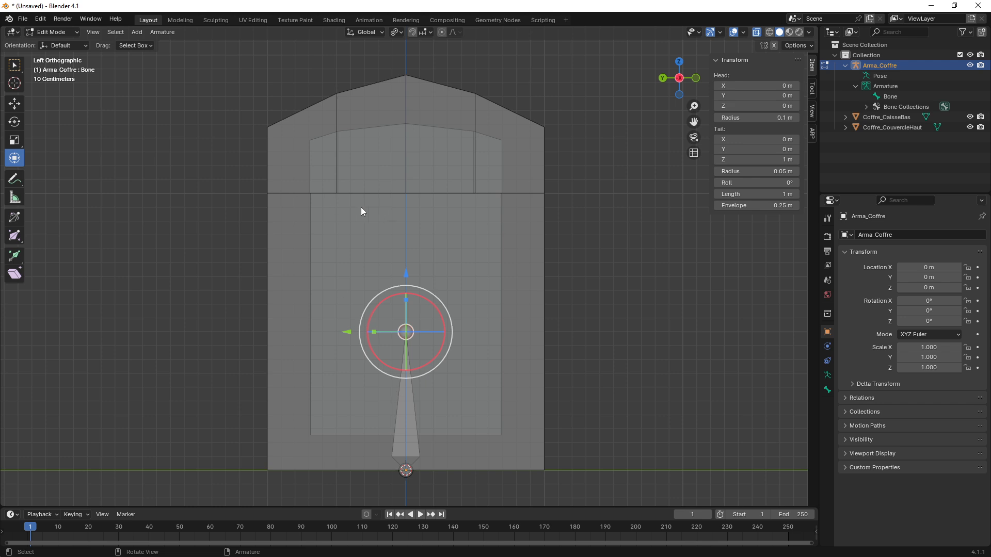
pyautogui.hotkey('ctrl', '2')
pyautogui.moveTo(223, 56)
pyautogui.keyDown('ctrl'); pyautogui.mouseDown()
pyautogui.moveTo(421, 297)
pyautogui.moveTo(608, 481)
pyautogui.mouseUp(); pyautogui.keyUp('ctrl')
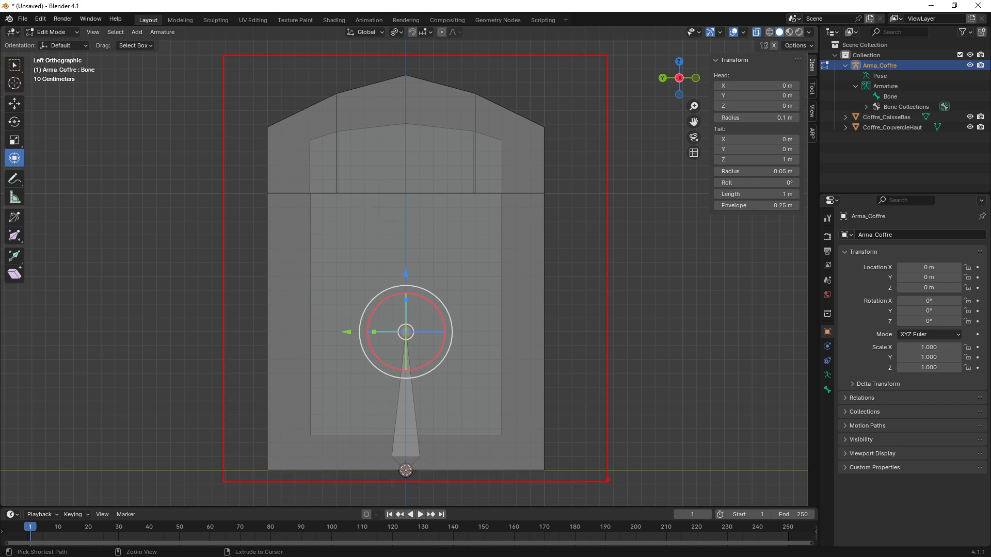
pyautogui.keyDown('ctrl'); pyautogui.moveTo(259, 84); pyautogui.dragTo(560, 185); pyautogui.keyUp('ctrl')
pyautogui.press('Escape')
pyautogui.hotkey('ctrl', '1')
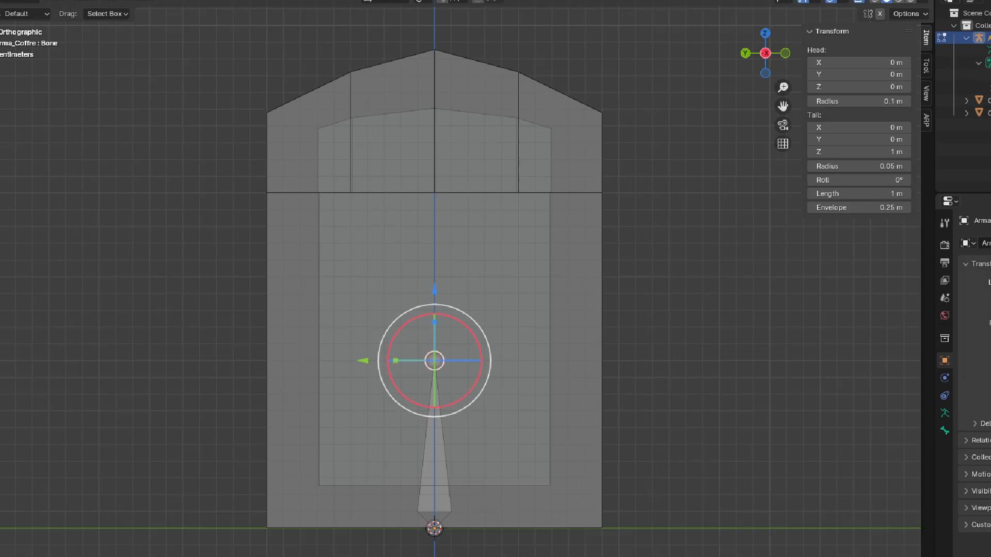
pyautogui.click(253, 204)
pyautogui.moveTo(257, 224); pyautogui.dragTo(265, 178)
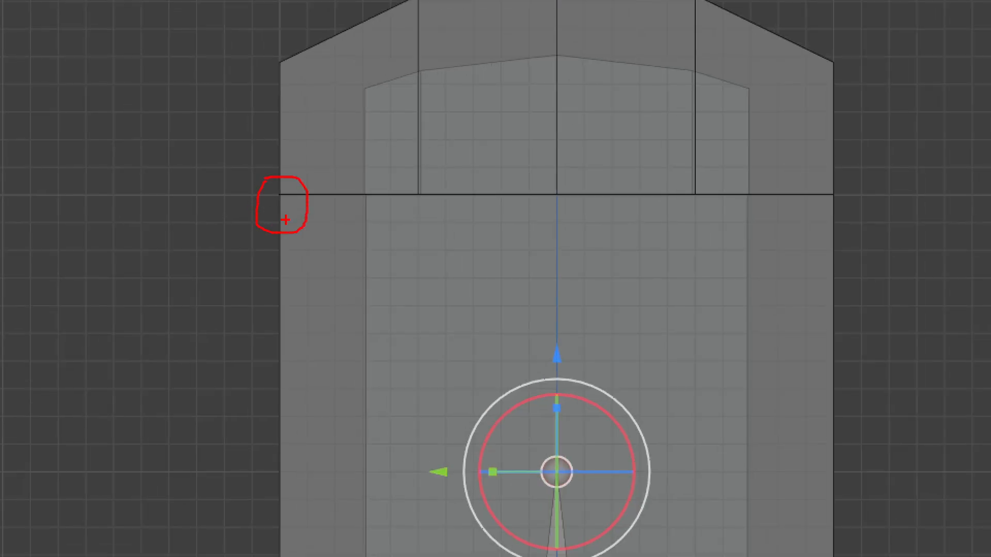
pyautogui.press('Escape')
pyautogui.moveTo(534, 138); pyautogui.dragTo(556, 398)
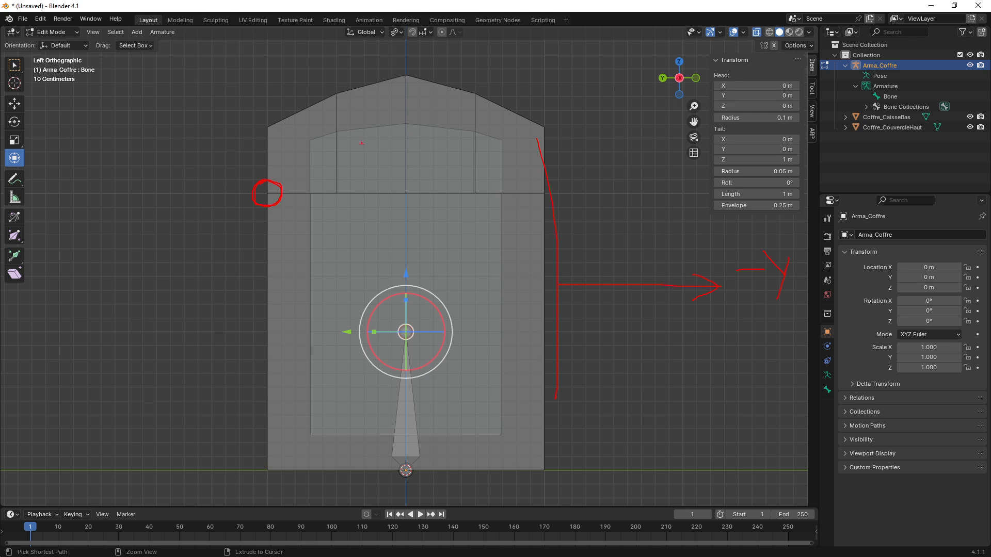
pyautogui.moveTo(305, 76); pyautogui.dragTo(363, 150)
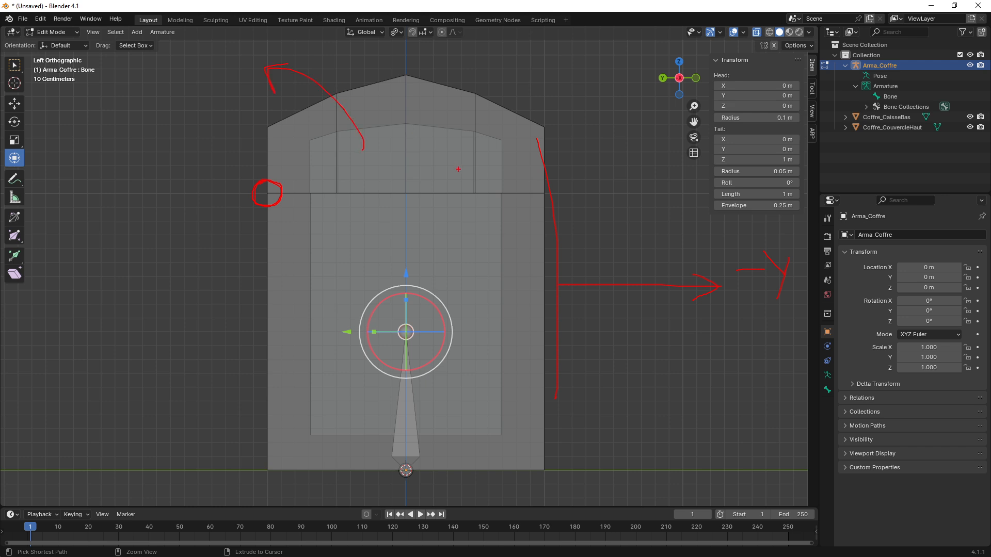
pyautogui.press('Escape')
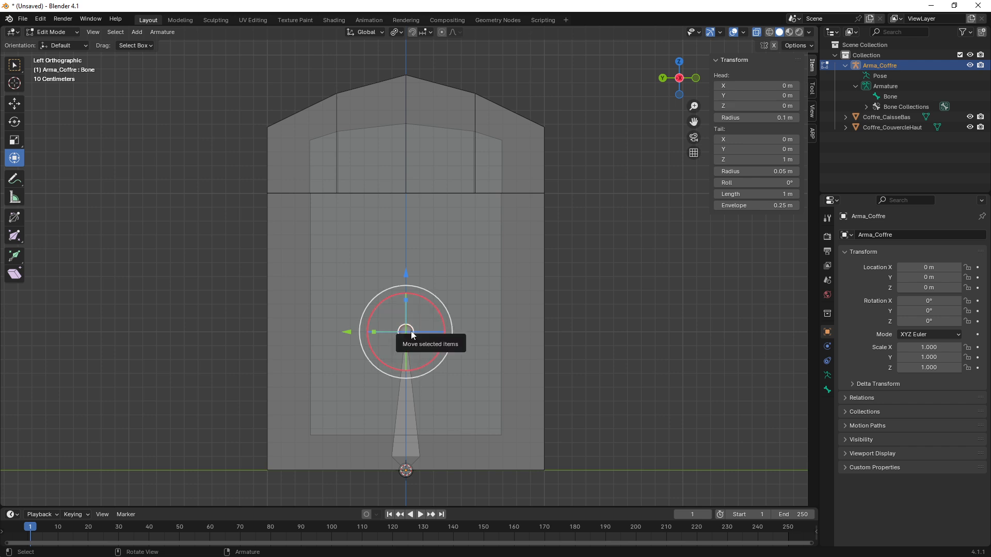
# Move the bone's tail to the chest's rear corner at the lid seam, about Y 1 m and Z 2 m, and select the whole bone
pyautogui.moveTo(412, 335); pyautogui.dragTo(268, 191)
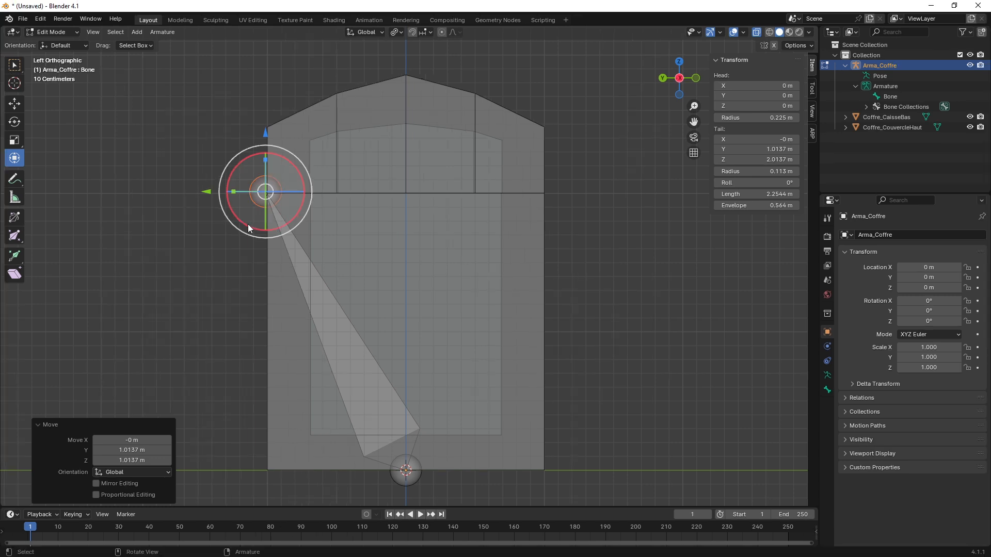
pyautogui.press('g')
pyautogui.press('y')
pyautogui.click(213, 191)
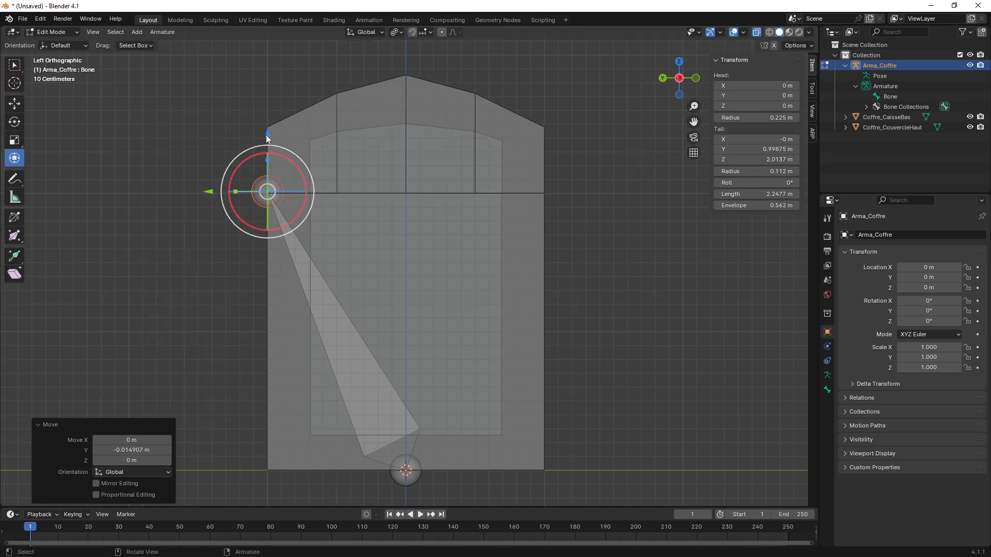
pyautogui.press('g')
pyautogui.press('z')
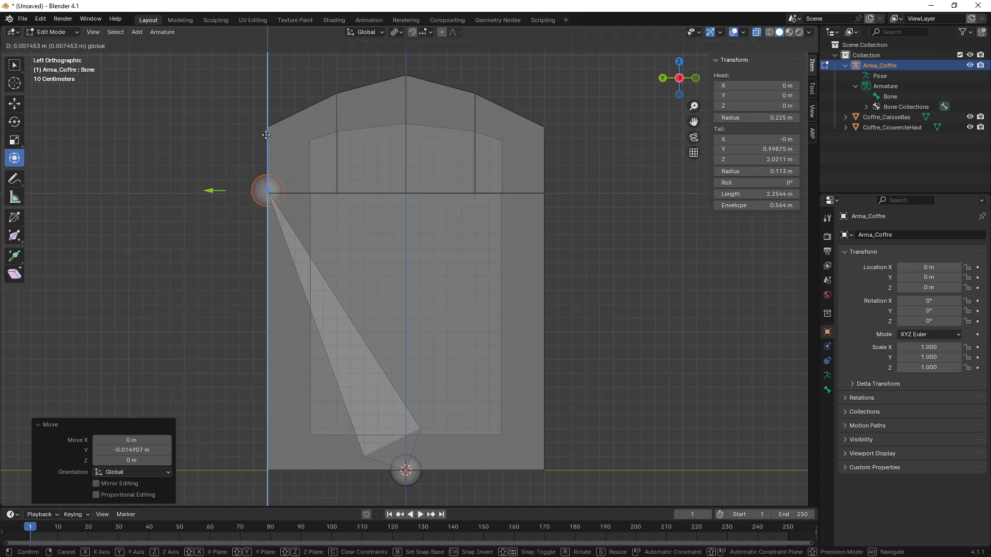
pyautogui.click(263, 137)
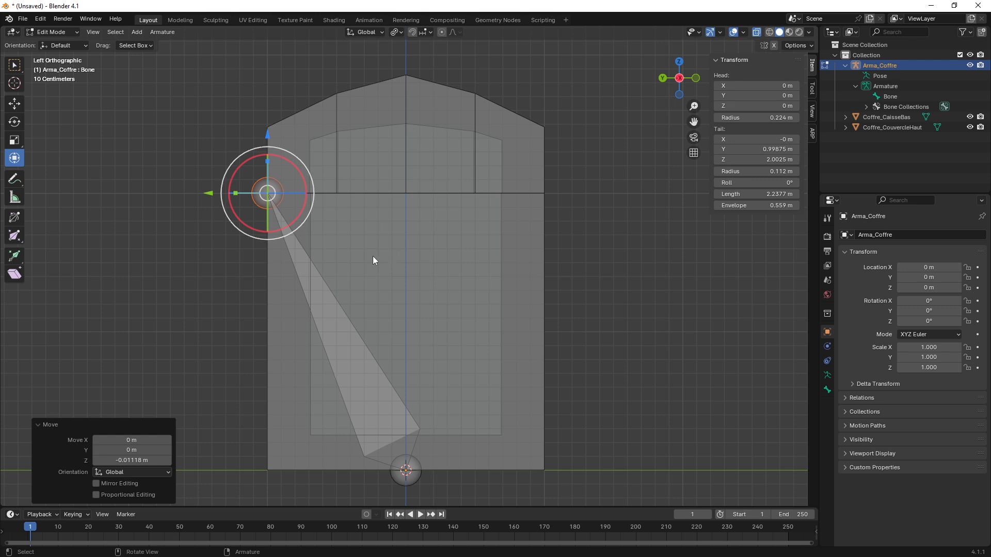
pyautogui.click(358, 361)
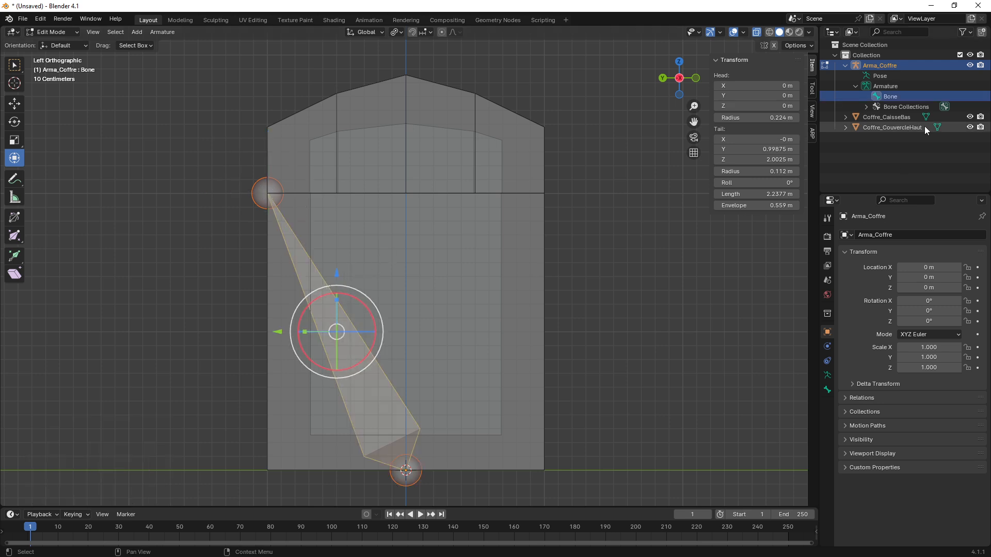
# Rename the selected bone Os_Caisse
pyautogui.doubleClick(891, 97)
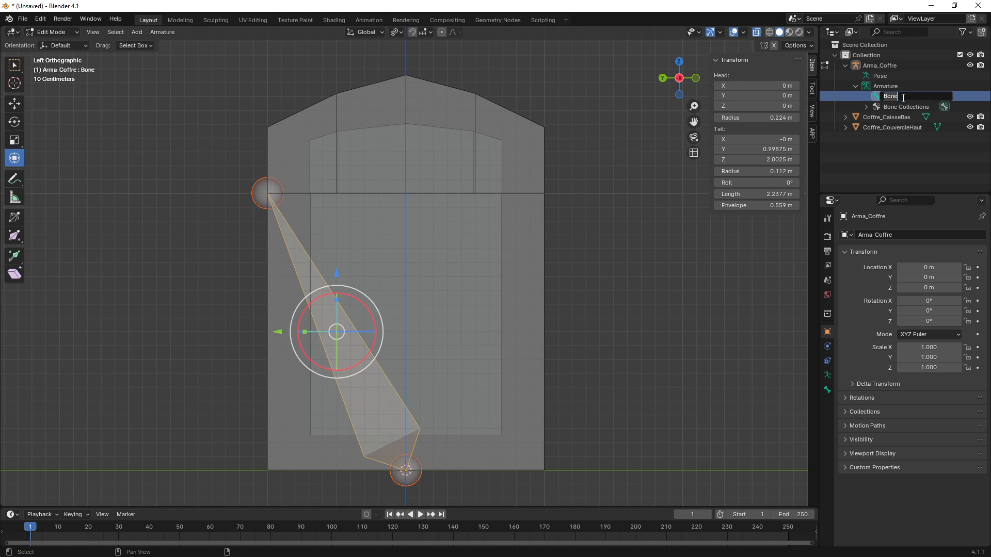
pyautogui.write('Os_Caisse')
pyautogui.press('Return')
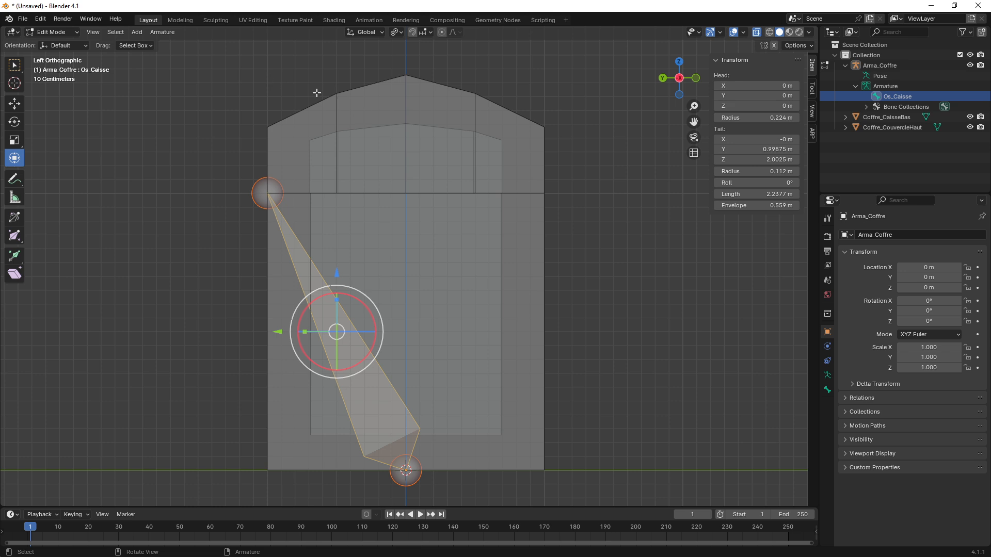
# With the pivot point on Individual Origins, extrude a bone from Os_Caisse's tail about 1.97 m along negative Y toward the chest's front
pyautogui.keyDown('ctrl'); pyautogui.moveTo(246, 55); pyautogui.dragTo(593, 191); pyautogui.keyUp('ctrl')
pyautogui.click(264, 189)
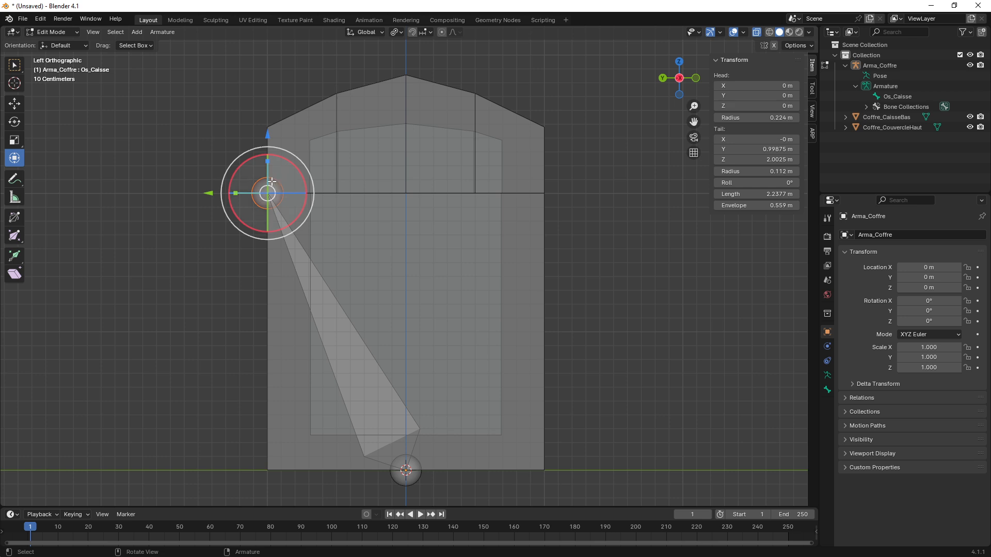
pyautogui.press('.')
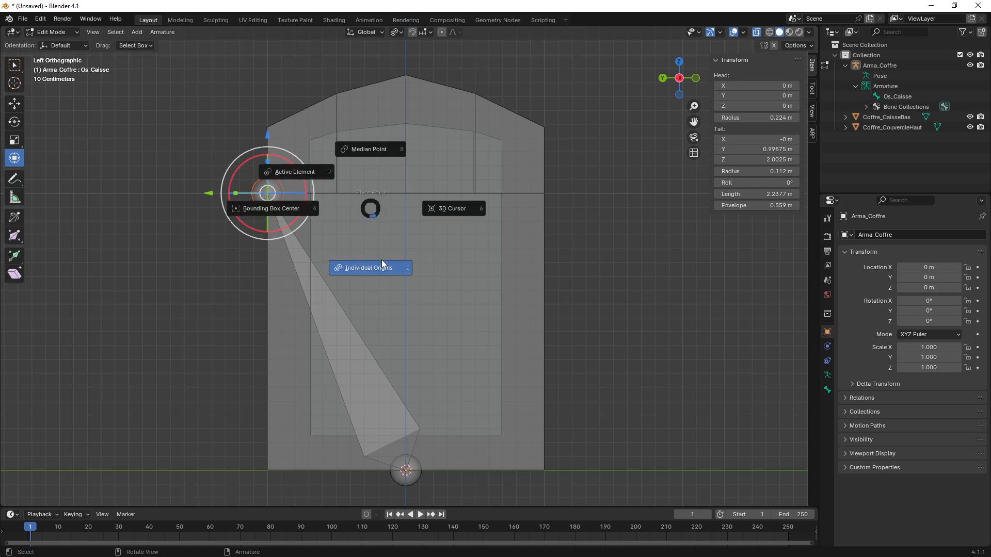
pyautogui.click(371, 152)
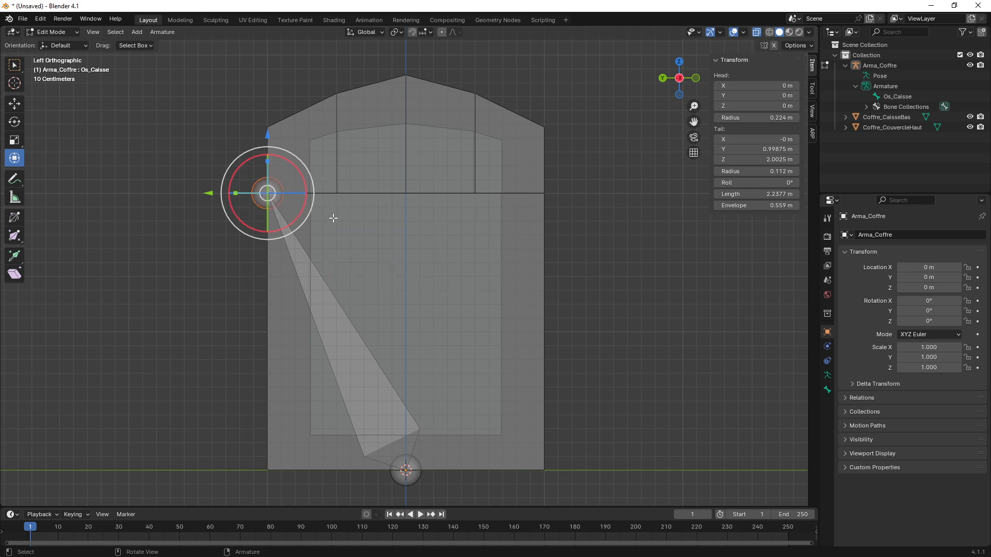
pyautogui.press('.')
pyautogui.click(368, 274)
pyautogui.press('e')
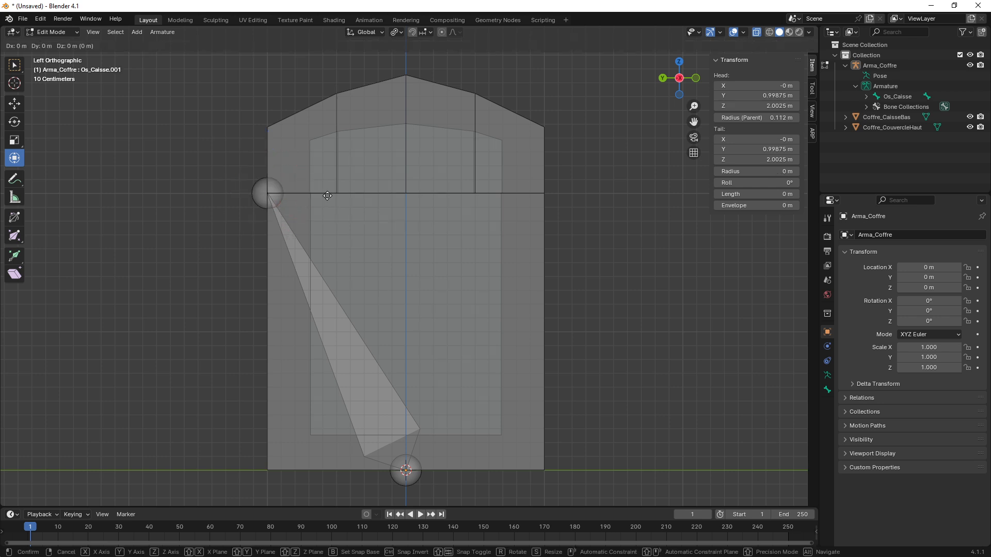
pyautogui.press('y')
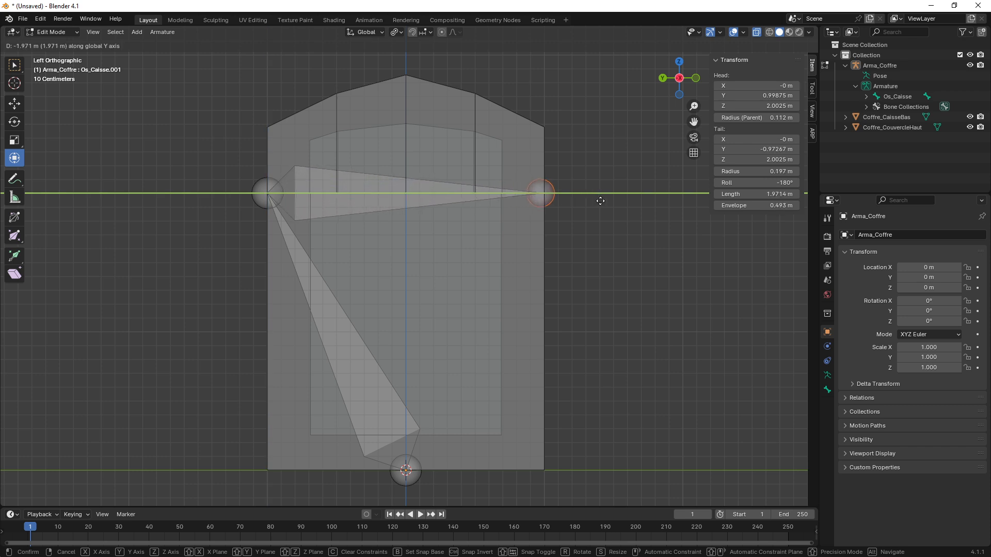
pyautogui.click(600, 201)
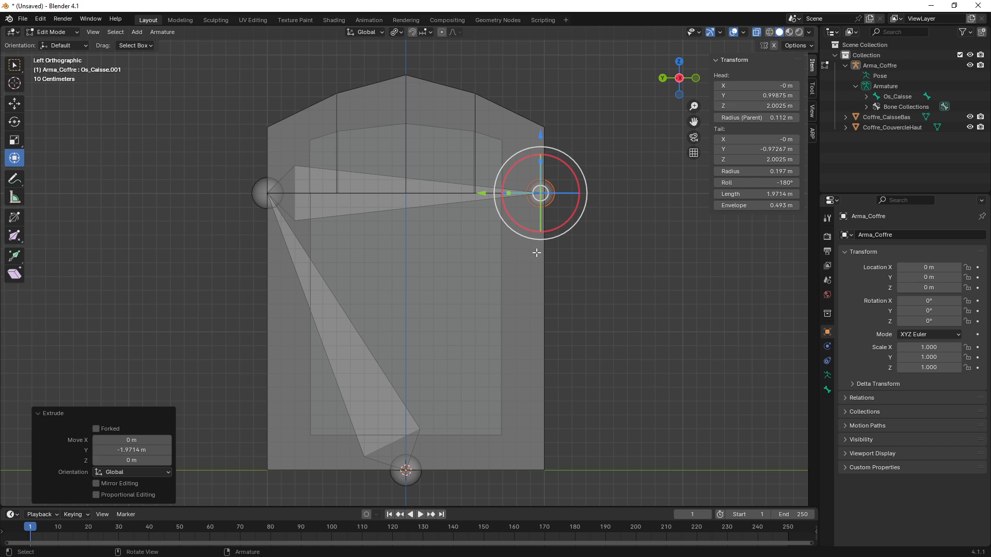
# Select the newly extruded bone along the lid seam and rename it Os_Couvercle
pyautogui.click(359, 208)
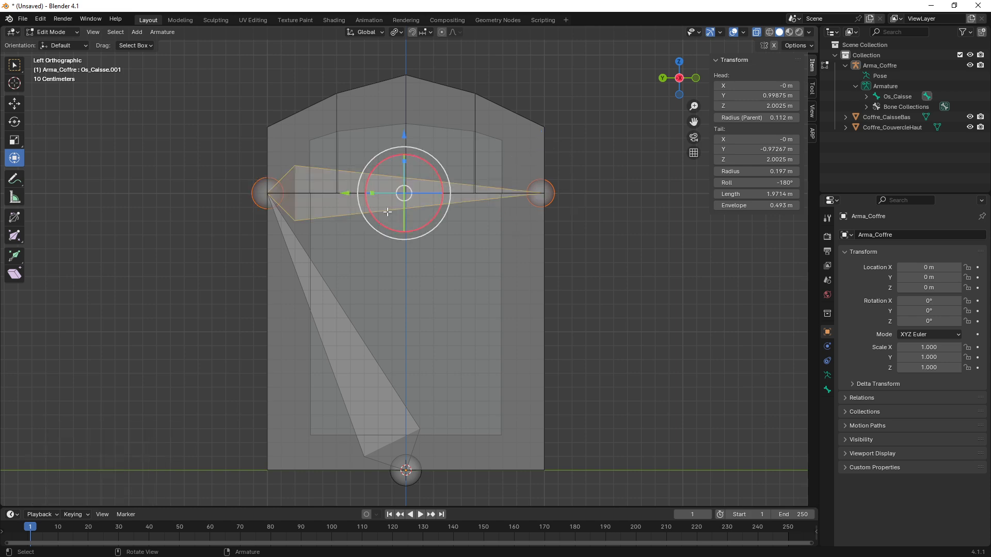
pyautogui.click(867, 96)
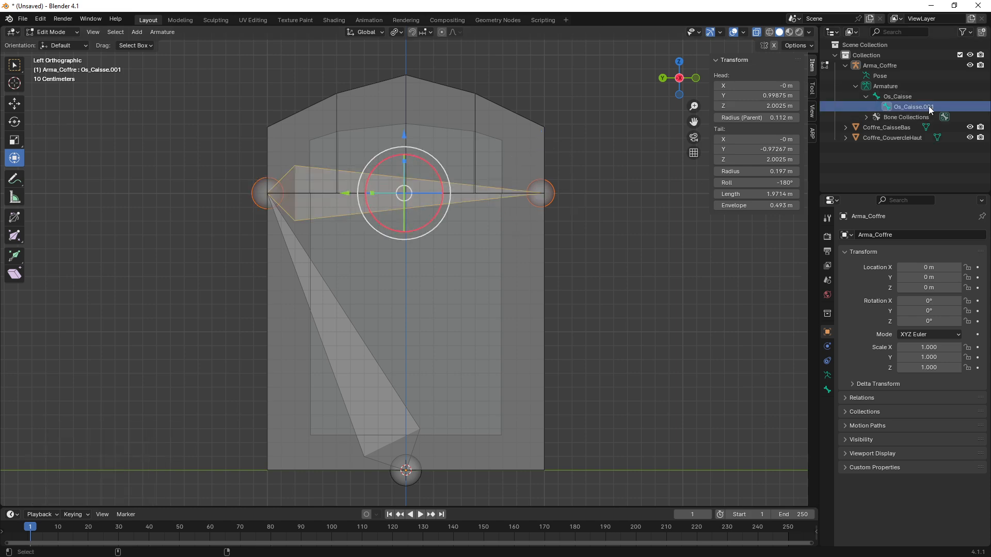
pyautogui.moveTo(720, 80); pyautogui.dragTo(909, 128)
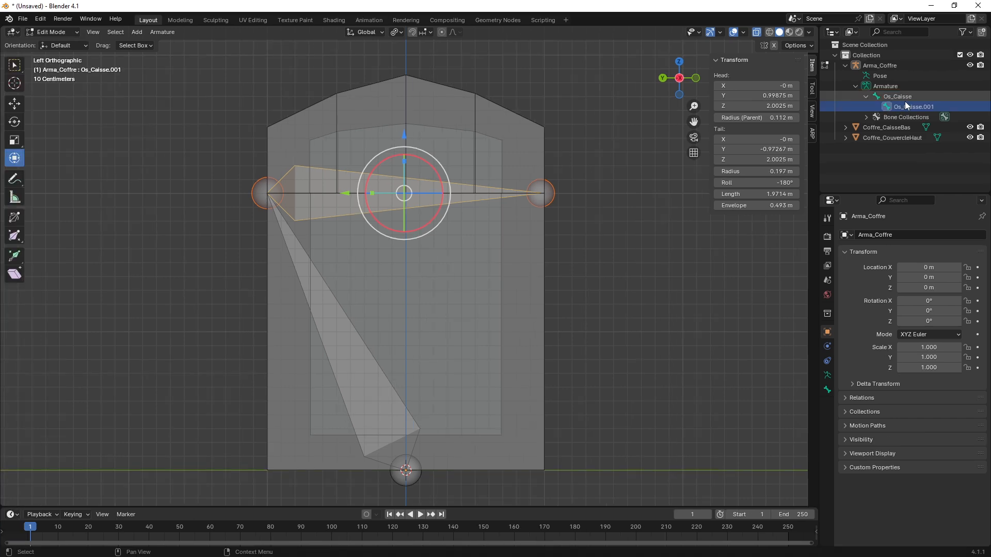
pyautogui.doubleClick(819, 108)
pyautogui.click(822, 112)
pyautogui.click(953, 105)
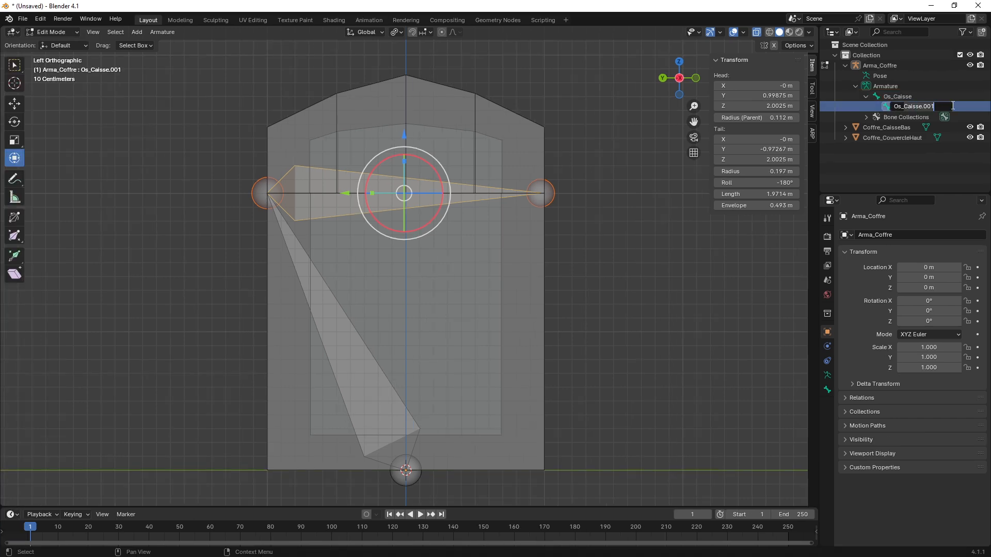
pyautogui.press('BackSpace')
pyautogui.press('BackSpace')
pyautogui.press('BackSpace')
pyautogui.press('BackSpace')
pyautogui.press('BackSpace')
pyautogui.press('BackSpace')
pyautogui.press('BackSpace')
pyautogui.press('BackSpace')
pyautogui.press('BackSpace')
pyautogui.write('ou')
pyautogui.press('Return')
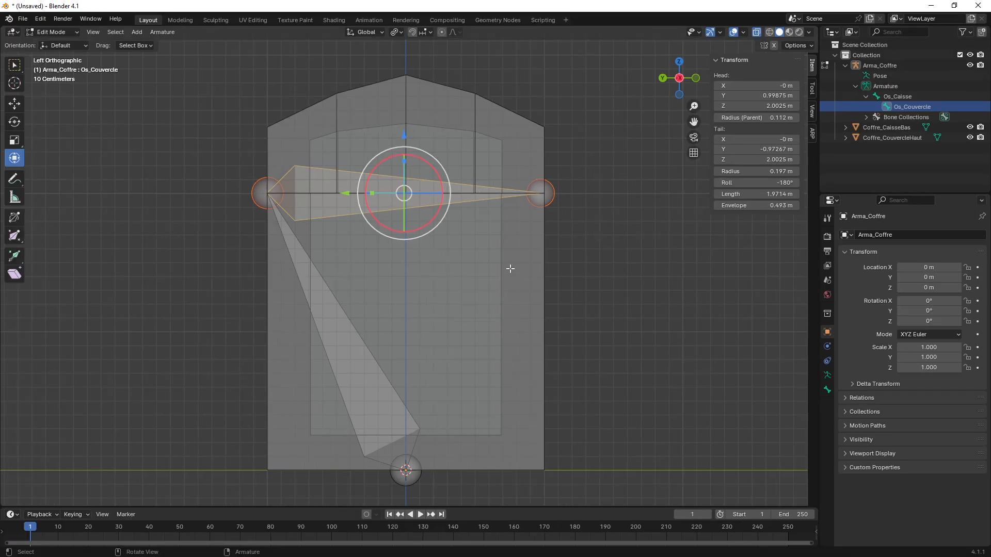
# Examine the Os_Caisse and Os_Couvercle bones, their shared hinge joint, and the chest part each one covers
pyautogui.scroll(-2, 451, 266)
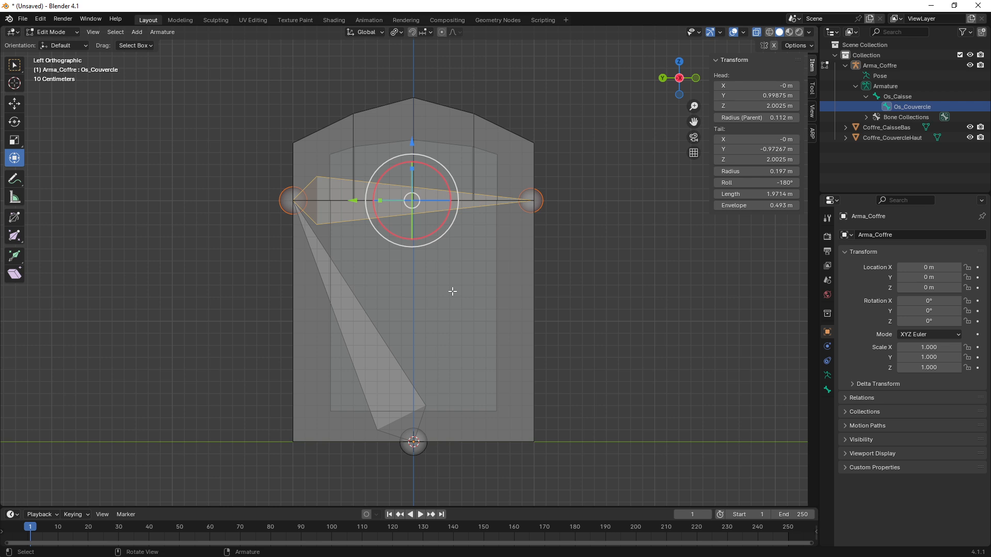
pyautogui.click(373, 347)
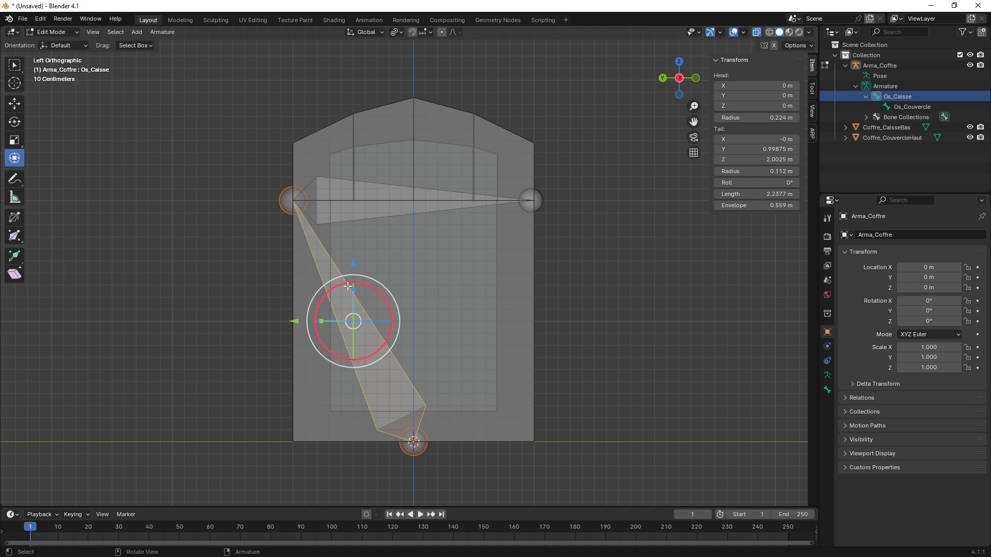
pyautogui.click(360, 212)
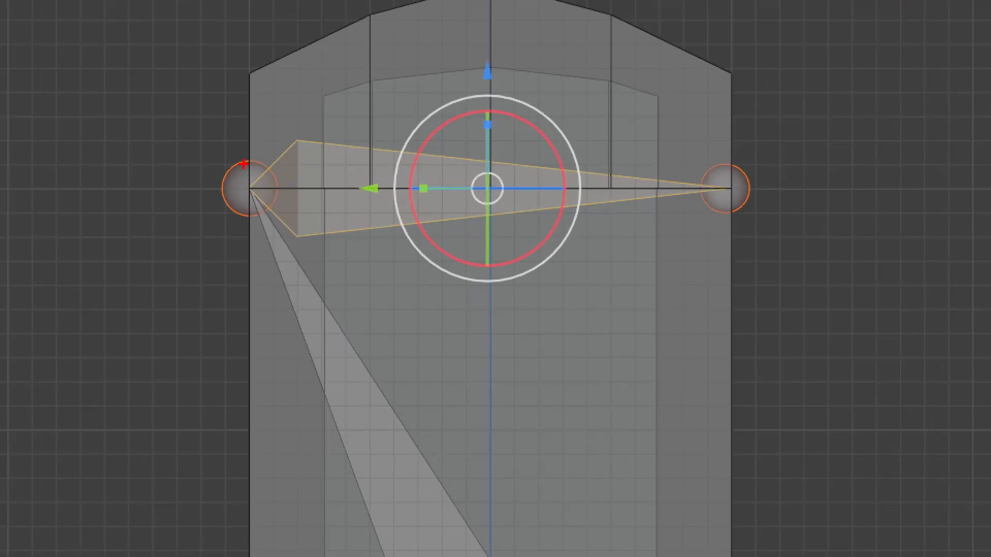
pyautogui.moveTo(236, 155)
pyautogui.mouseDown()
pyautogui.moveTo(273, 204)
pyautogui.moveTo(244, 142)
pyautogui.mouseUp()
pyautogui.moveTo(311, 33); pyautogui.dragTo(387, 142)
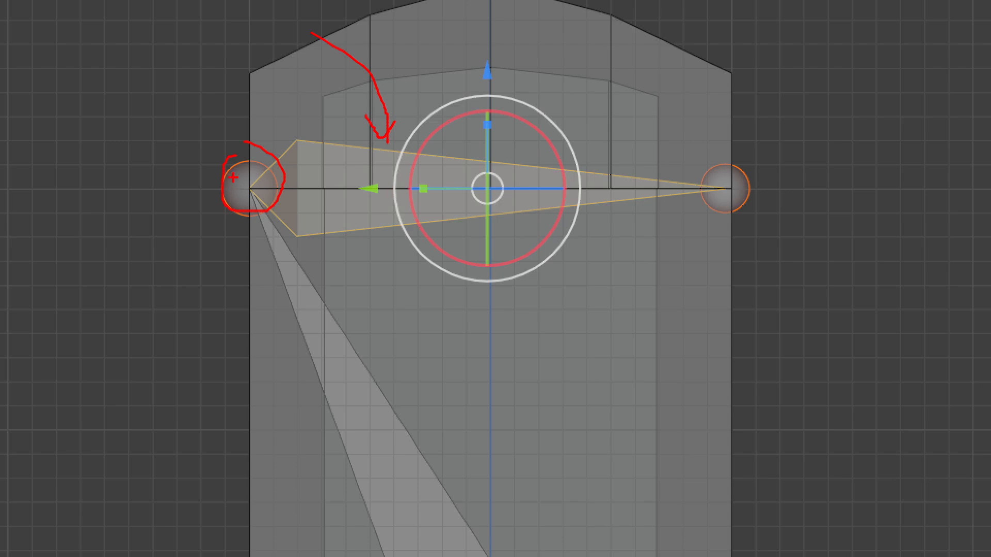
pyautogui.moveTo(260, 222); pyautogui.dragTo(245, 141)
pyautogui.moveTo(179, 274)
pyautogui.mouseDown()
pyautogui.moveTo(300, 420)
pyautogui.moveTo(288, 446)
pyautogui.mouseUp()
pyautogui.press('Escape')
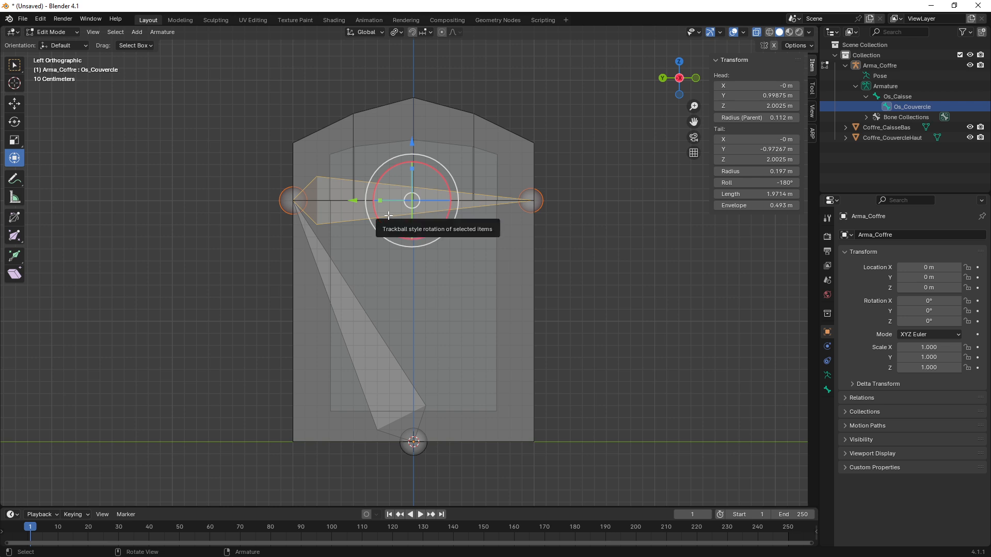
pyautogui.click(339, 327)
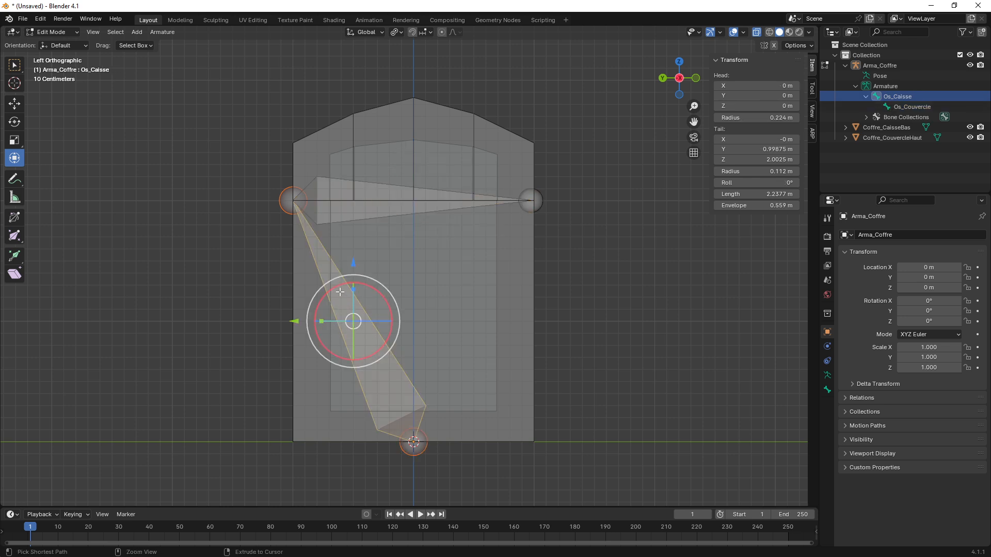
pyautogui.moveTo(272, 211)
pyautogui.keyDown('ctrl'); pyautogui.mouseDown()
pyautogui.moveTo(335, 281)
pyautogui.moveTo(563, 448)
pyautogui.mouseUp(); pyautogui.keyUp('ctrl')
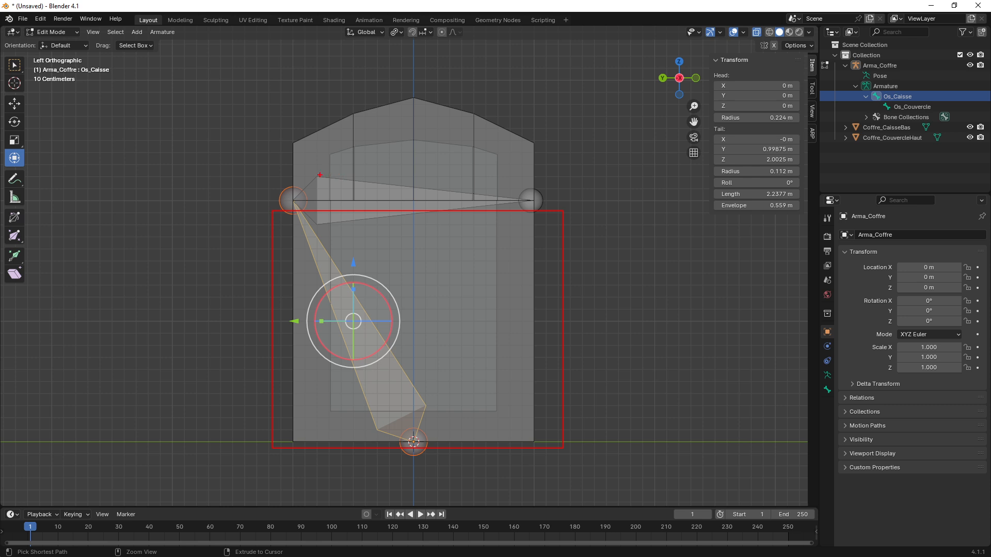
pyautogui.moveTo(320, 175)
pyautogui.keyDown('ctrl'); pyautogui.mouseDown()
pyautogui.moveTo(406, 225)
pyautogui.moveTo(534, 192)
pyautogui.moveTo(354, 168)
pyautogui.mouseUp(); pyautogui.keyUp('ctrl')
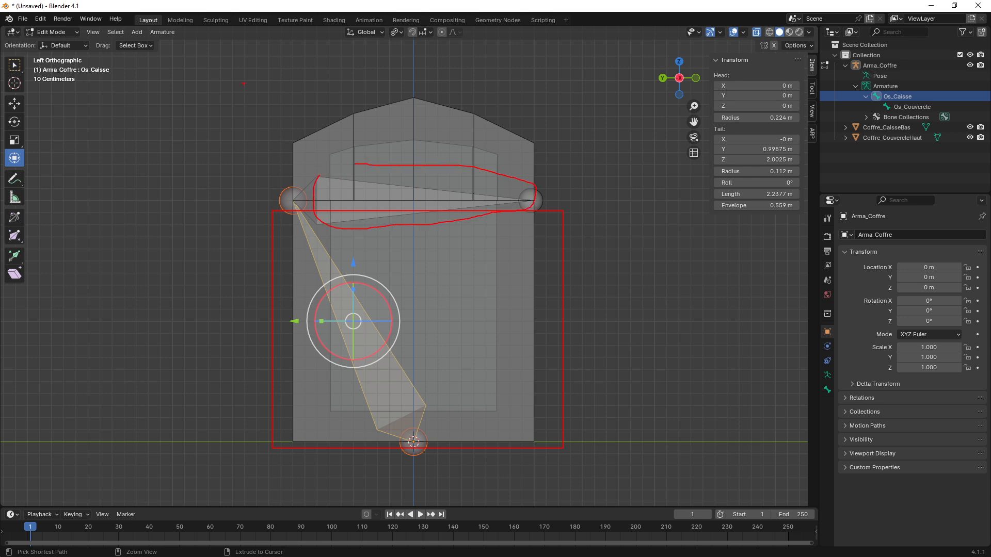
pyautogui.moveTo(244, 84)
pyautogui.keyDown('ctrl'); pyautogui.mouseDown()
pyautogui.moveTo(605, 188)
pyautogui.moveTo(605, 209)
pyautogui.mouseUp(); pyautogui.keyUp('ctrl')
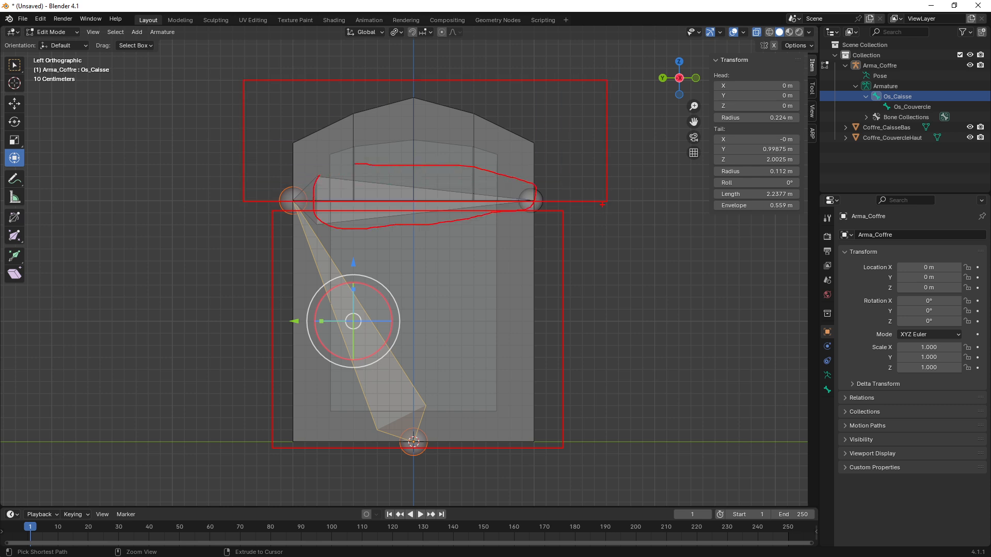
pyautogui.press('Escape')
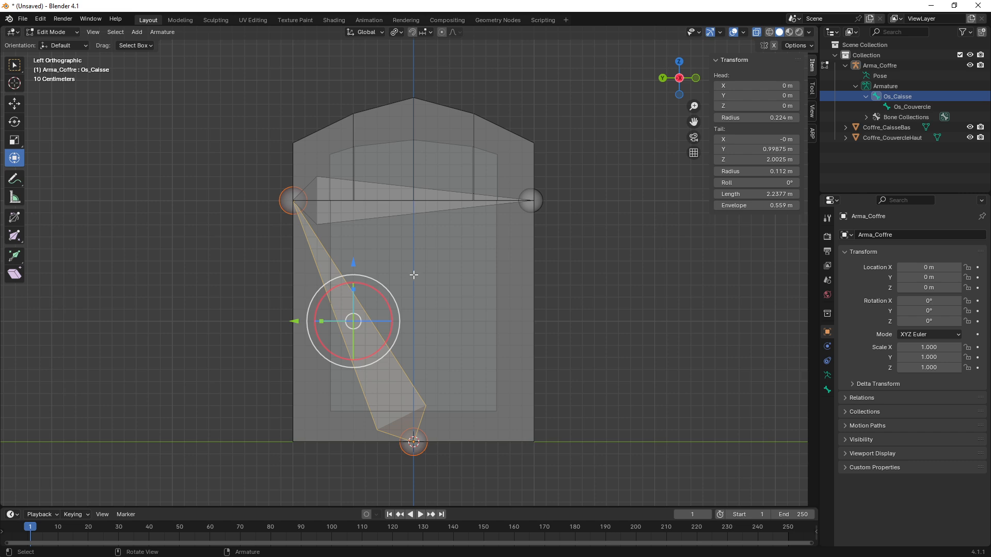
# Switch the Arma_Coffre armature to Pose Mode with Os_Caisse selected
pyautogui.moveTo(508, 290); pyautogui.dragTo(438, 290, button='middle')
pyautogui.click(71, 32)
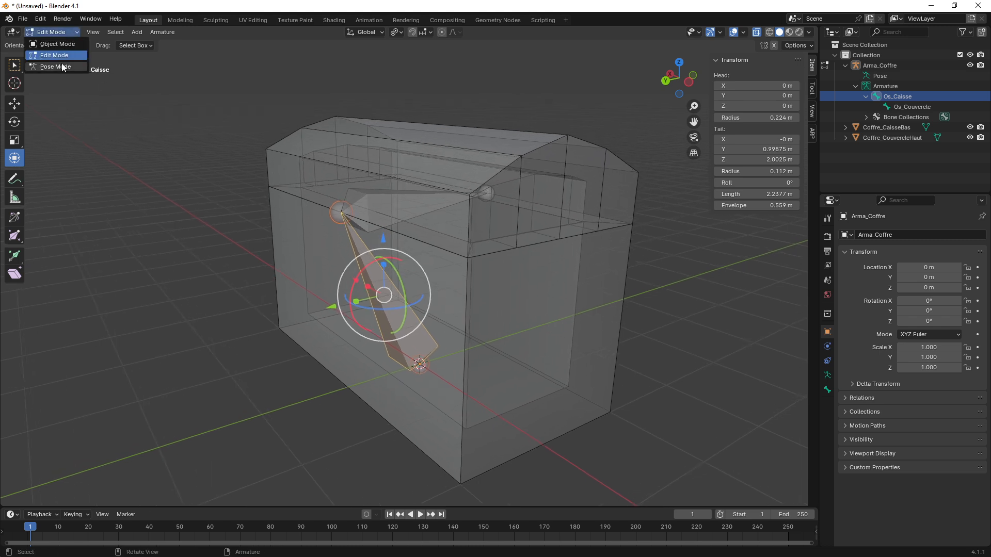
pyautogui.click(61, 66)
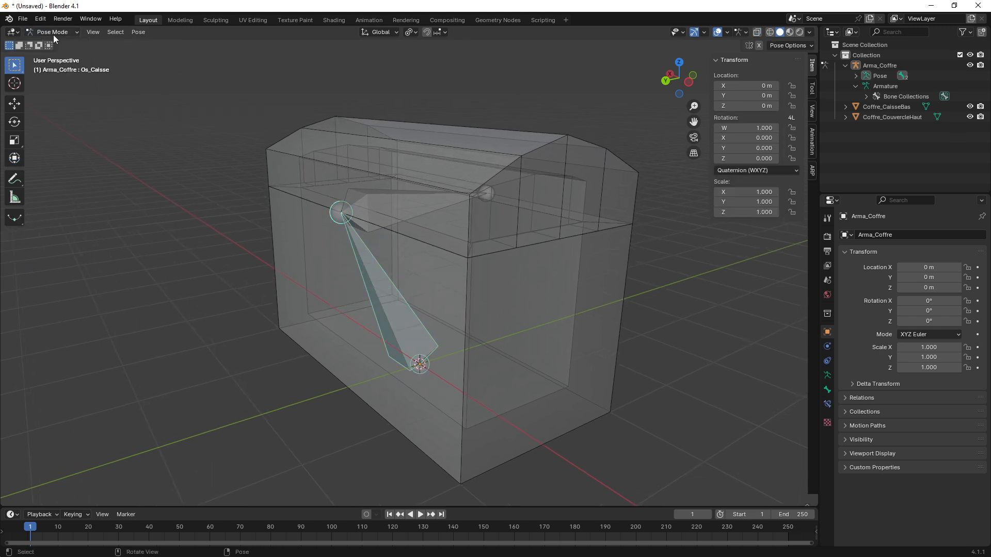
pyautogui.moveTo(376, 257); pyautogui.dragTo(376, 212, button='middle')
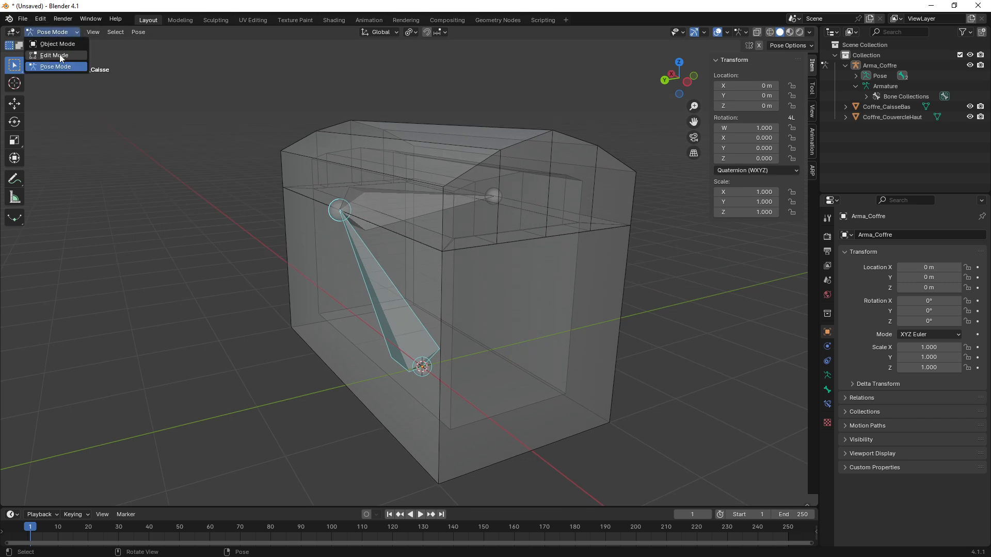
# Return to Edit Mode and try moving and rotating the Os_Couvercle bone, undoing each change
pyautogui.click(57, 55)
pyautogui.click(402, 215)
pyautogui.moveTo(402, 215); pyautogui.dragTo(428, 217, button='middle')
pyautogui.moveTo(428, 217); pyautogui.dragTo(417, 111)
pyautogui.hotkey('ctrl', 'z')
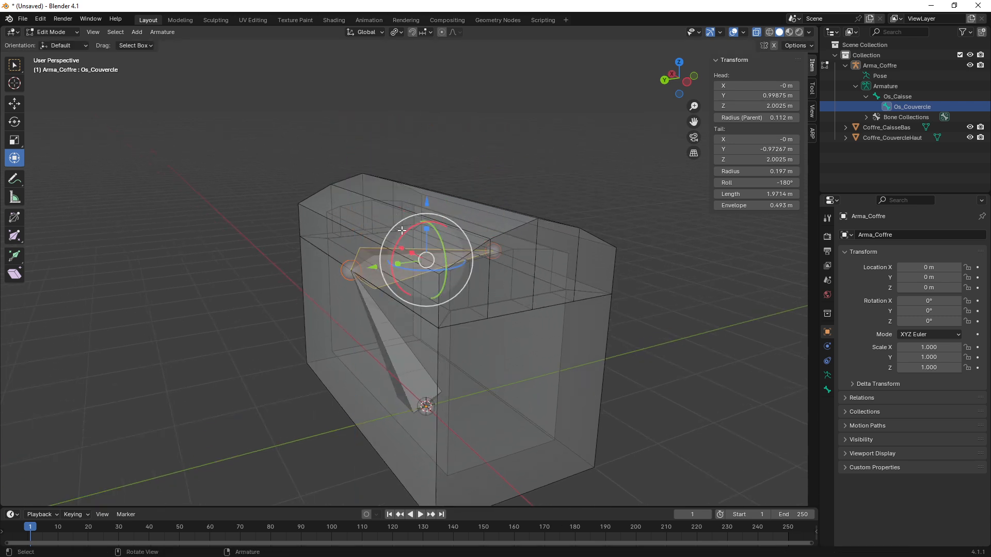
pyautogui.moveTo(401, 239)
pyautogui.mouseDown()
pyautogui.moveTo(383, 273)
pyautogui.moveTo(394, 251)
pyautogui.mouseUp()
pyautogui.hotkey('ctrl', 'z')
# Put the armature in Pose Mode, select the Os_Couvercle bone and activate the Transform tool
pyautogui.click(67, 31)
pyautogui.click(57, 66)
pyautogui.moveTo(403, 321)
pyautogui.mouseDown(button='middle')
pyautogui.moveTo(378, 281)
pyautogui.moveTo(377, 311)
pyautogui.moveTo(394, 320)
pyautogui.moveTo(412, 312)
pyautogui.mouseUp(button='middle')
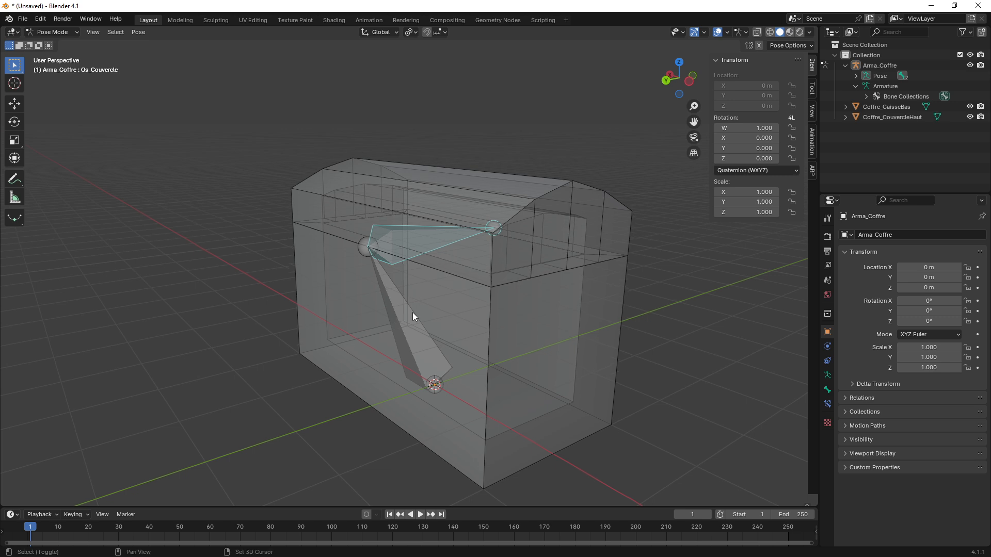
pyautogui.click(398, 240)
pyautogui.hotkey('shift', 'space')
pyautogui.press('t')
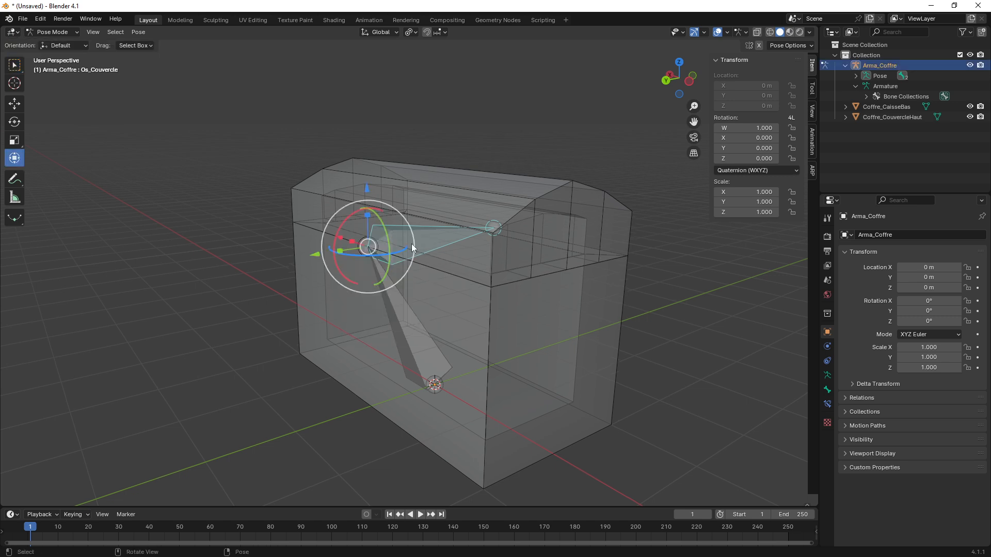
pyautogui.moveTo(411, 243); pyautogui.dragTo(416, 237, button='middle')
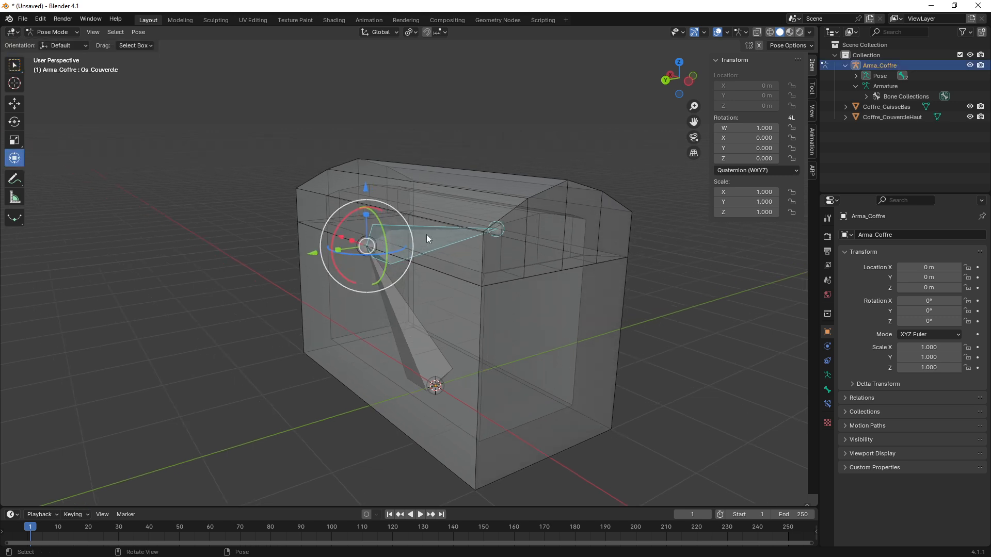
# Try rotating Os_Couvercle about the global Z axis and moving it along Y, cancelling both transforms
pyautogui.moveTo(367, 241); pyautogui.dragTo(370, 153)
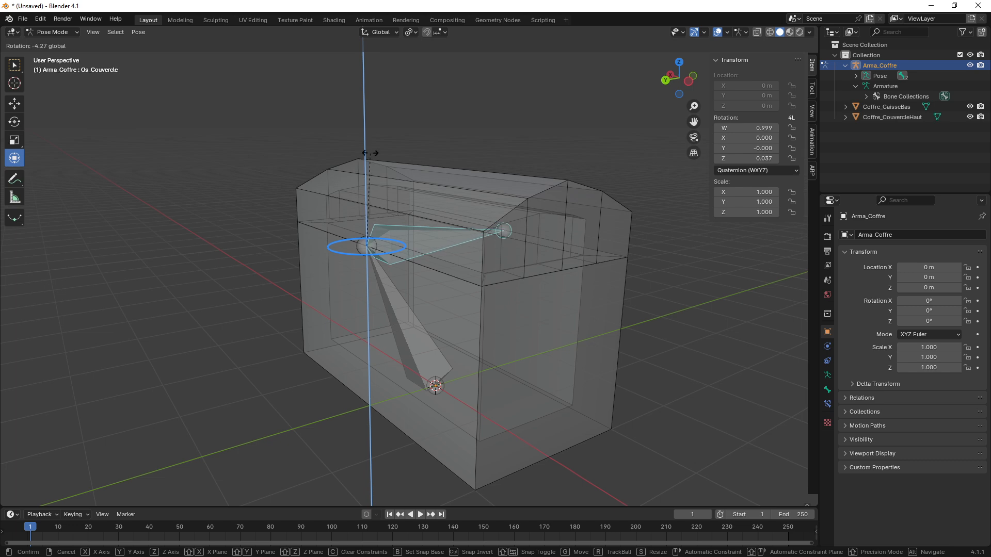
pyautogui.rightClick(370, 153)
pyautogui.moveTo(318, 254); pyautogui.dragTo(324, 251)
pyautogui.rightClick(324, 251)
pyautogui.moveTo(390, 273)
pyautogui.mouseDown(button='middle')
pyautogui.moveTo(378, 231)
pyautogui.moveTo(401, 268)
pyautogui.mouseUp(button='middle')
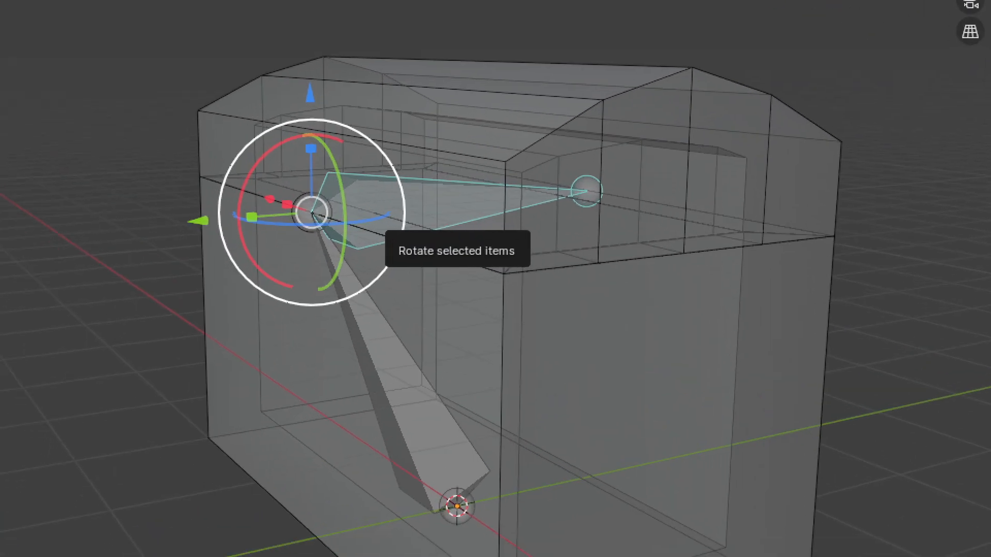
pyautogui.moveTo(232, 118)
pyautogui.mouseDown()
pyautogui.moveTo(730, 552)
pyautogui.moveTo(703, 493)
pyautogui.moveTo(696, 532)
pyautogui.mouseUp()
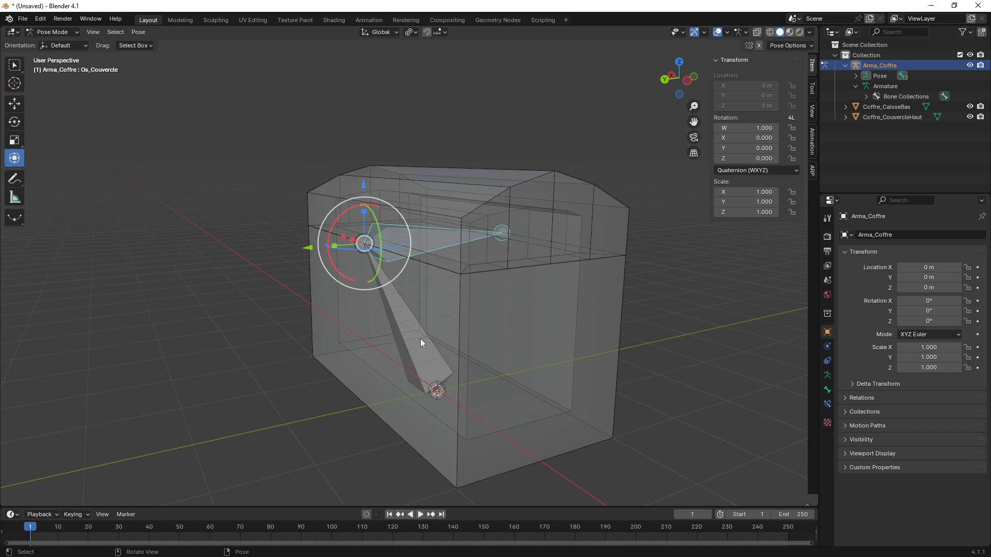
# Try rotating the Os_Caisse bone and the Os_Couvercle bone in Pose Mode, undoing each rotation
pyautogui.moveTo(421, 339); pyautogui.dragTo(372, 283)
pyautogui.moveTo(371, 283); pyautogui.dragTo(414, 359, button='middle')
pyautogui.moveTo(419, 363)
pyautogui.mouseDown()
pyautogui.moveTo(404, 391)
pyautogui.moveTo(433, 361)
pyautogui.moveTo(411, 380)
pyautogui.moveTo(425, 369)
pyautogui.mouseUp()
pyautogui.hotkey('ctrl', 'z')
pyautogui.click(392, 229)
pyautogui.moveTo(344, 206)
pyautogui.mouseDown()
pyautogui.moveTo(317, 261)
pyautogui.moveTo(360, 210)
pyautogui.moveTo(339, 252)
pyautogui.moveTo(356, 218)
pyautogui.mouseUp()
pyautogui.hotkey('ctrl', 'z')
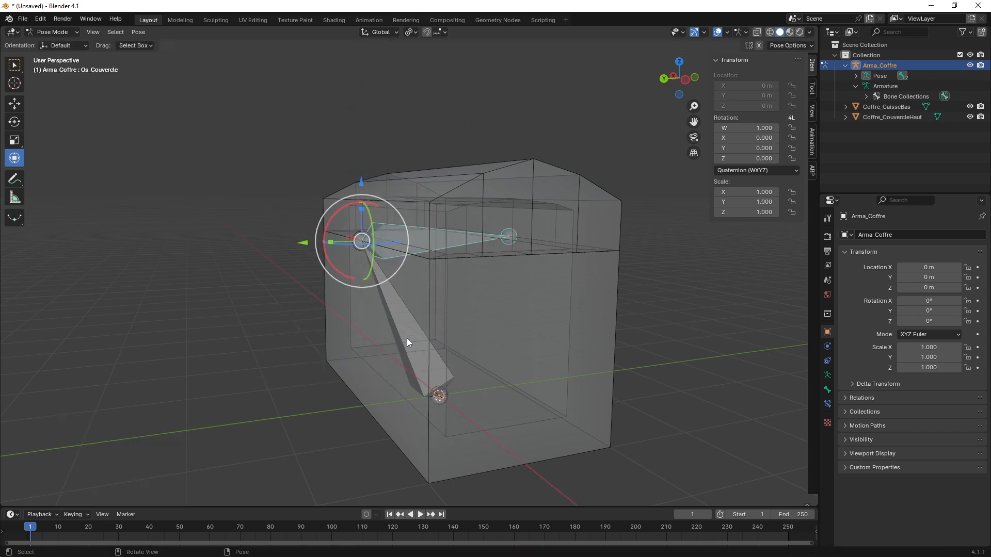
# Try rotating the Os_Couvercle bone about the X axis and moving it along X in Pose Mode, undoing each change
pyautogui.click(406, 339)
pyautogui.moveTo(429, 362); pyautogui.dragTo(410, 315, button='middle')
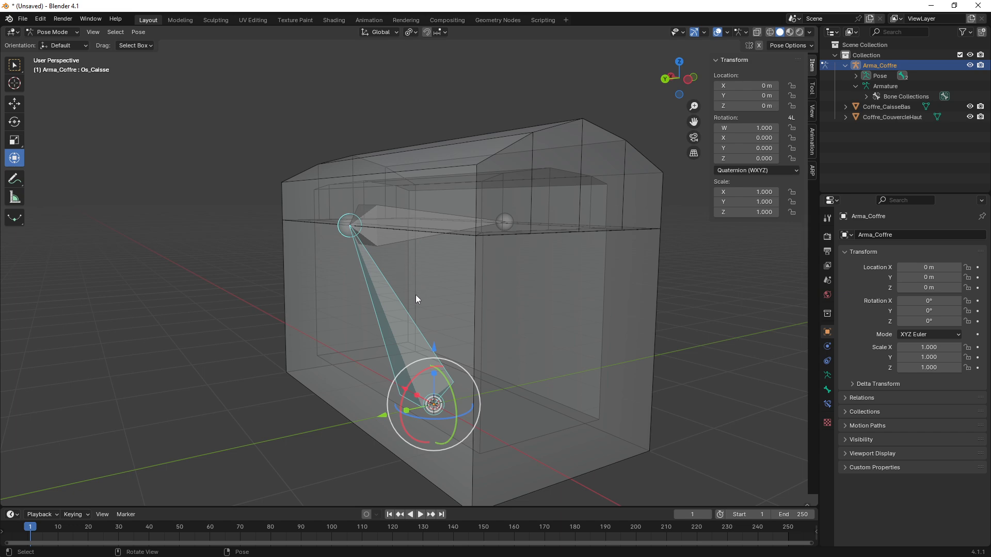
pyautogui.moveTo(416, 297); pyautogui.dragTo(398, 283, button='middle')
pyautogui.click(393, 232)
pyautogui.moveTo(333, 190)
pyautogui.mouseDown()
pyautogui.moveTo(321, 211)
pyautogui.moveTo(331, 208)
pyautogui.mouseUp()
pyautogui.hotkey('ctrl', 'z')
pyautogui.moveTo(389, 238); pyautogui.dragTo(345, 231, button='middle')
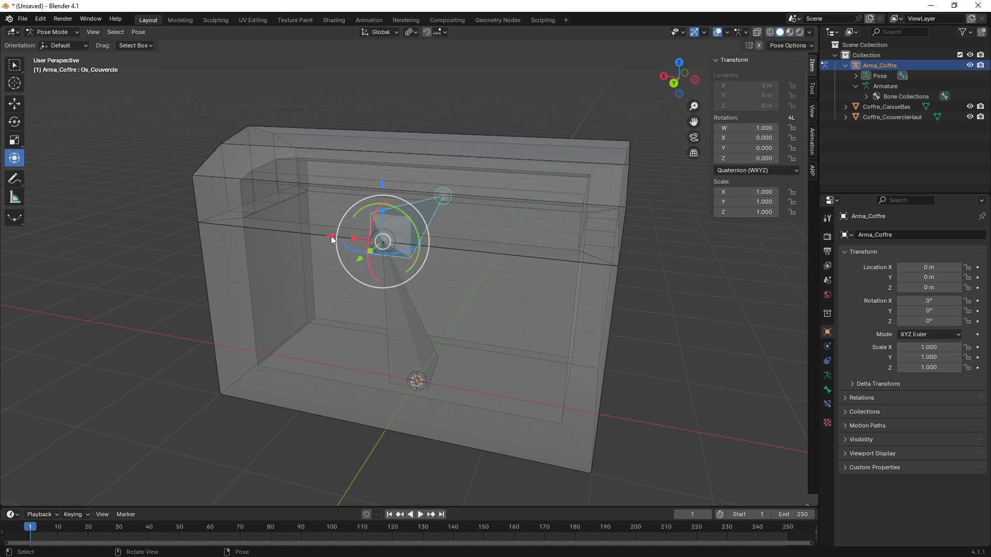
pyautogui.moveTo(332, 238); pyautogui.dragTo(350, 245)
pyautogui.hotkey('ctrl', 'z')
pyautogui.moveTo(423, 263); pyautogui.dragTo(356, 258, button='middle')
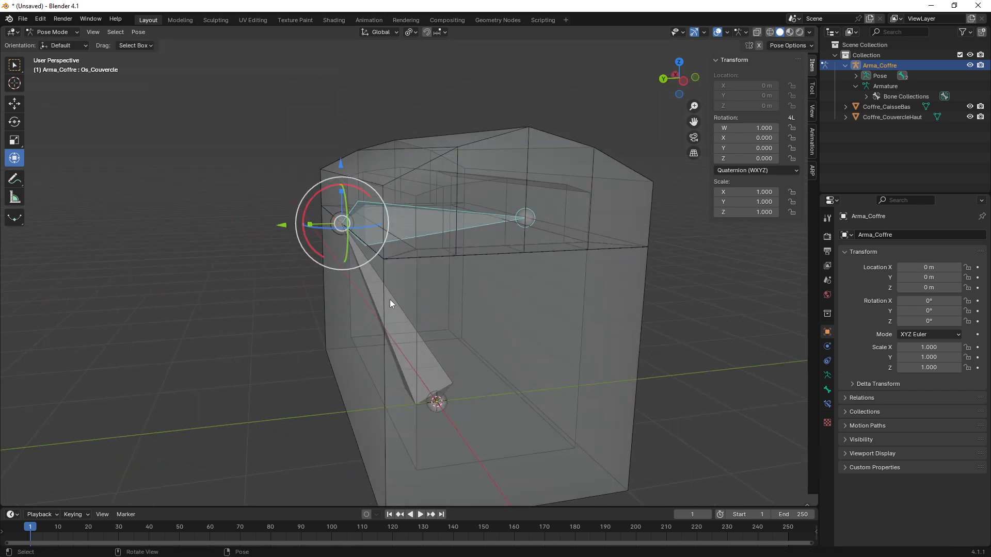
# Select the Os_Caisse bone and try moving it along the Y and Z axes, reverting each move
pyautogui.click(390, 303)
pyautogui.moveTo(393, 309); pyautogui.dragTo(398, 376, button='middle')
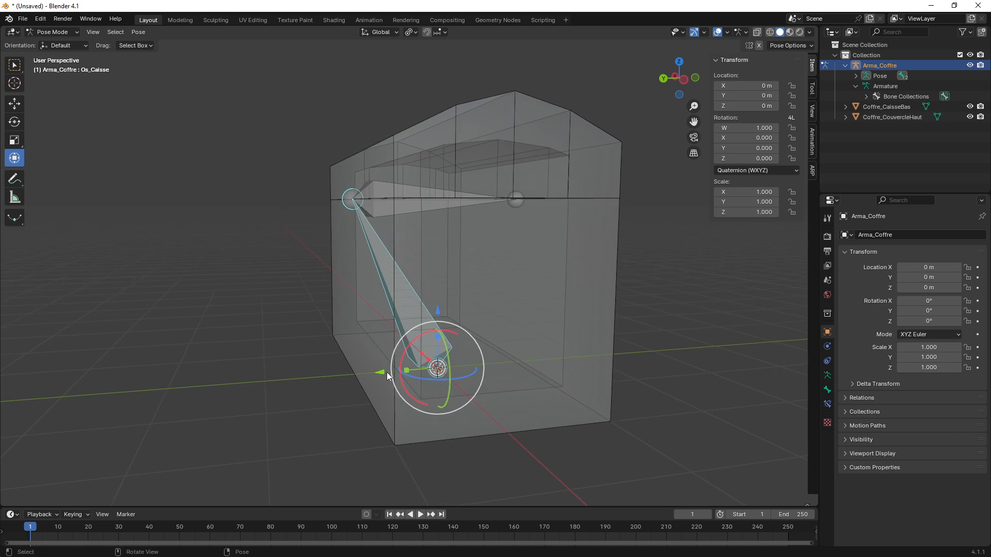
pyautogui.moveTo(387, 373); pyautogui.dragTo(372, 393)
pyautogui.press('Escape')
pyautogui.moveTo(437, 311); pyautogui.dragTo(412, 169)
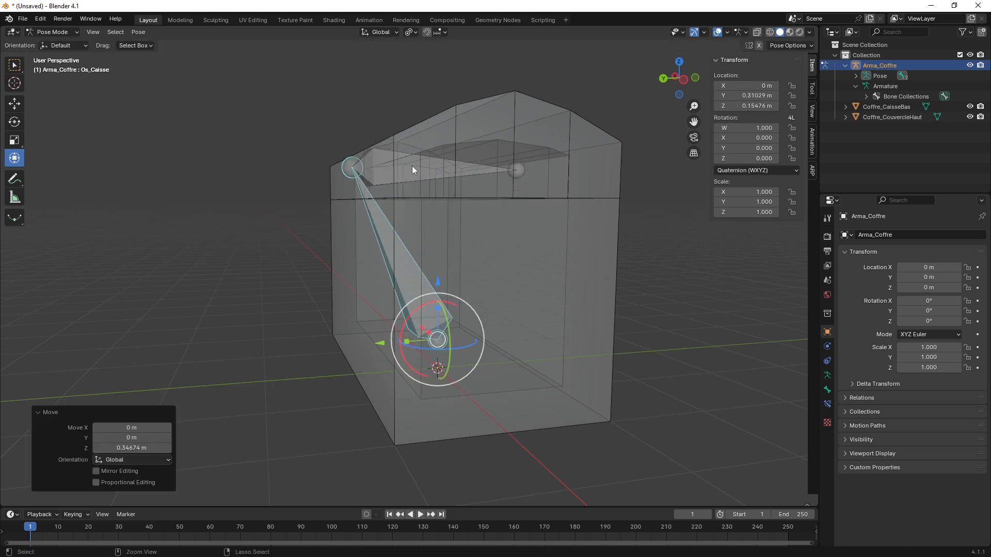
pyautogui.hotkey('ctrl', 'z')
# Select the Os_Couvercle bone and try moving it along Z and rotating it about the X axis, undoing each attempt
pyautogui.click(403, 195)
pyautogui.keyDown('shift'); pyautogui.moveTo(402, 196); pyautogui.dragTo(426, 269, button='middle'); pyautogui.keyUp('shift')
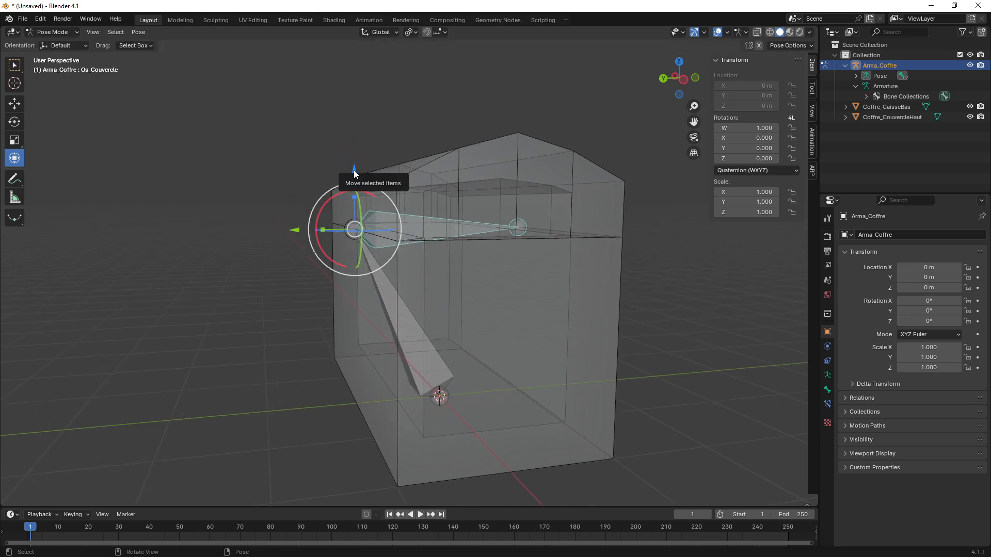
pyautogui.moveTo(354, 170)
pyautogui.mouseDown()
pyautogui.moveTo(358, 129)
pyautogui.moveTo(371, 175)
pyautogui.mouseUp()
pyautogui.hotkey('ctrl', 'z')
pyautogui.moveTo(370, 175); pyautogui.dragTo(383, 216, button='middle')
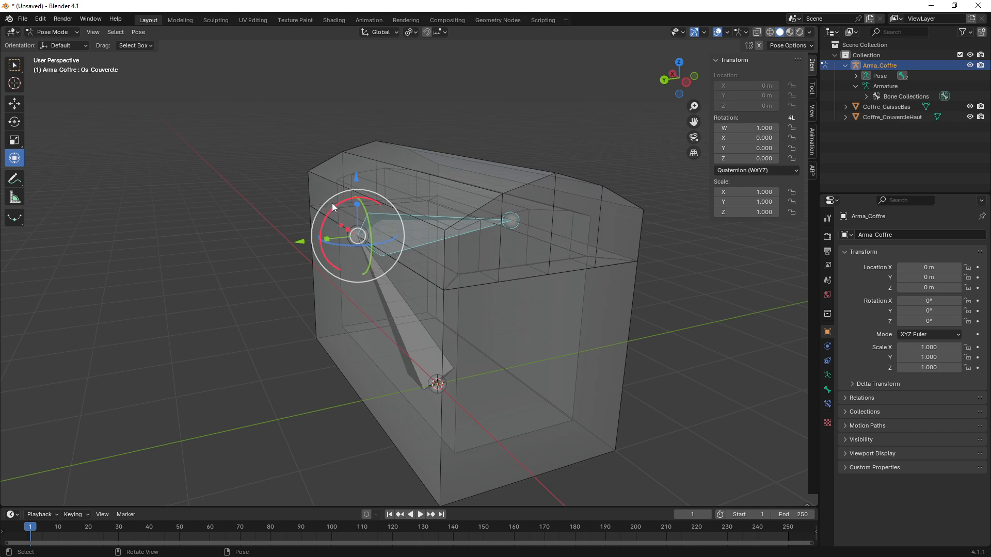
pyautogui.moveTo(332, 203); pyautogui.dragTo(324, 230)
pyautogui.hotkey('ctrl', 'z')
pyautogui.moveTo(419, 304)
pyautogui.keyDown('shift'); pyautogui.mouseDown(button='middle')
pyautogui.moveTo(352, 293)
pyautogui.moveTo(438, 307)
pyautogui.moveTo(414, 311)
pyautogui.moveTo(409, 298)
pyautogui.mouseUp(button='middle'); pyautogui.keyUp('shift')
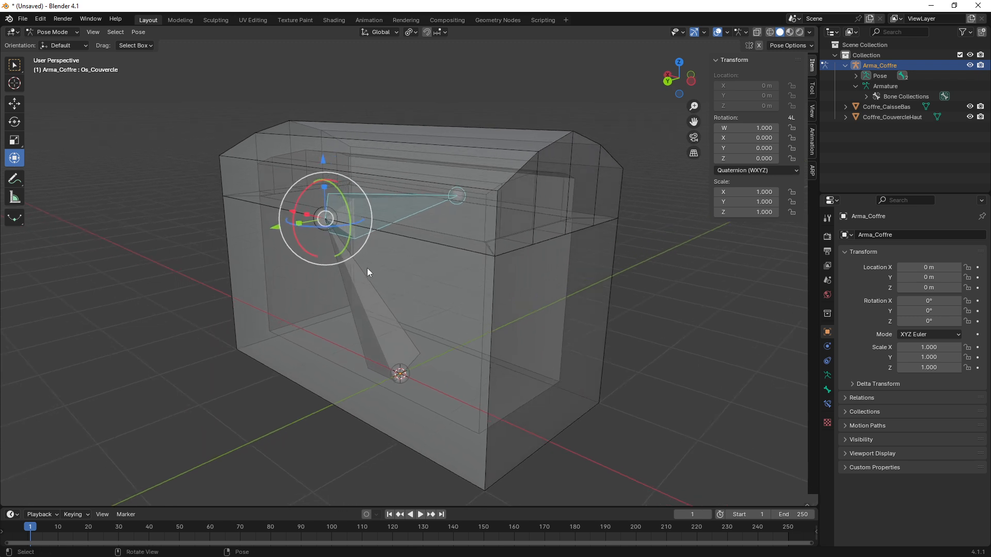
pyautogui.moveTo(374, 288); pyautogui.dragTo(353, 290, button='middle')
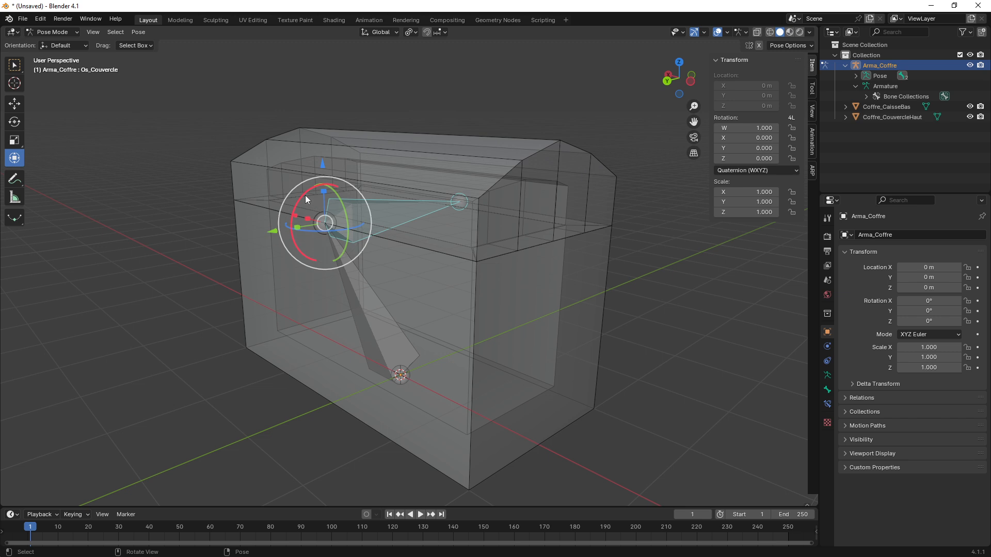
pyautogui.moveTo(305, 195); pyautogui.dragTo(305, 216)
pyautogui.hotkey('ctrl', 'z')
pyautogui.moveTo(461, 225); pyautogui.dragTo(406, 257, button='middle')
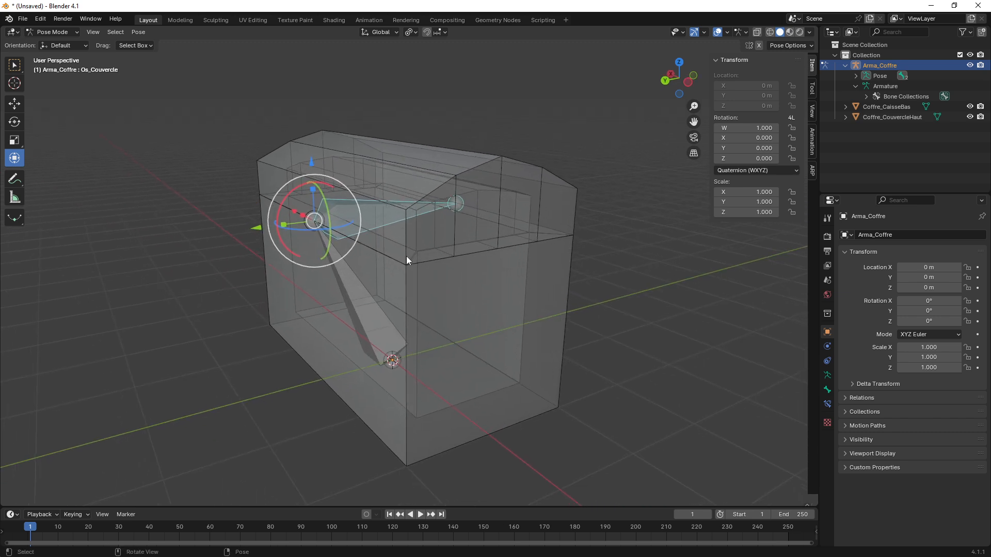
pyautogui.moveTo(382, 283); pyautogui.dragTo(399, 282, button='middle')
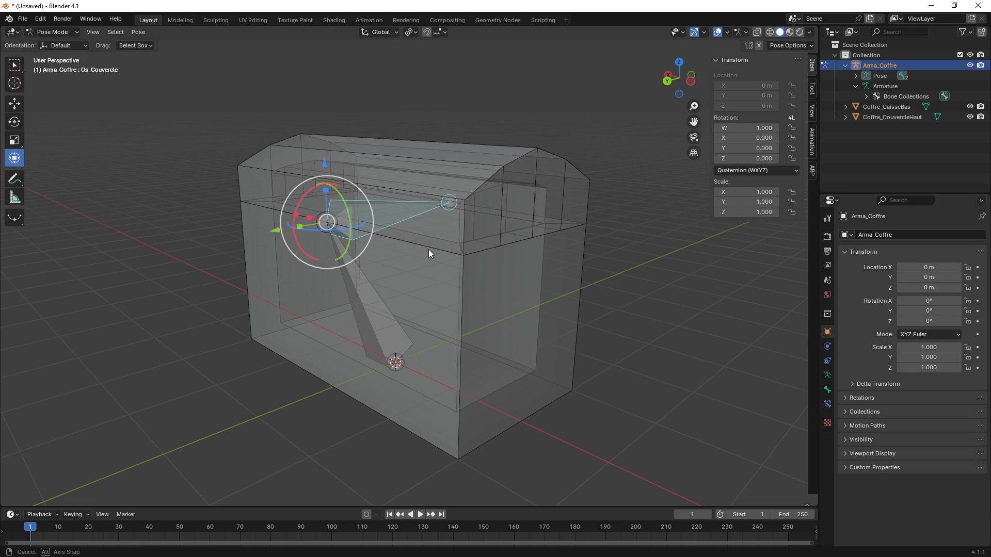
pyautogui.moveTo(428, 250); pyautogui.dragTo(410, 266, button='middle')
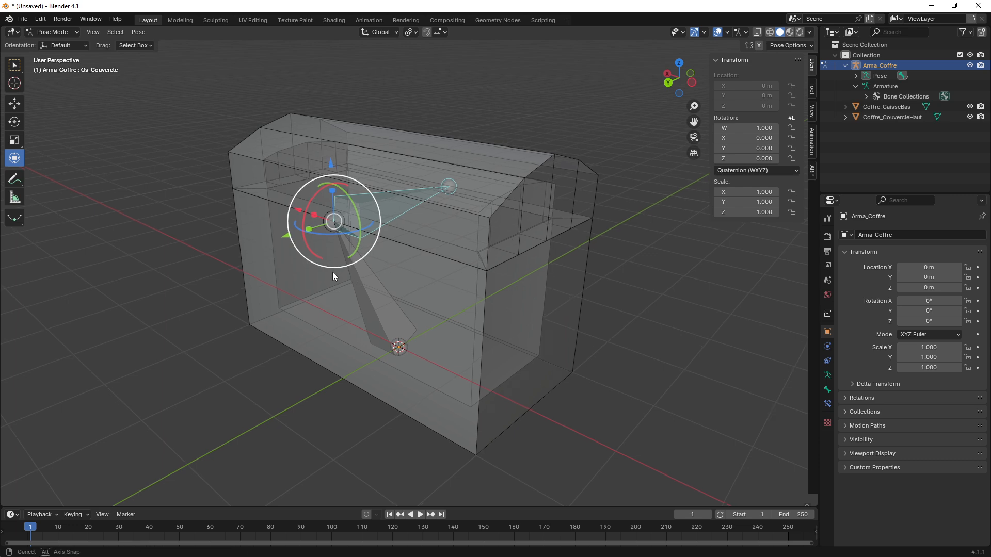
pyautogui.moveTo(332, 272); pyautogui.dragTo(370, 279, button='middle')
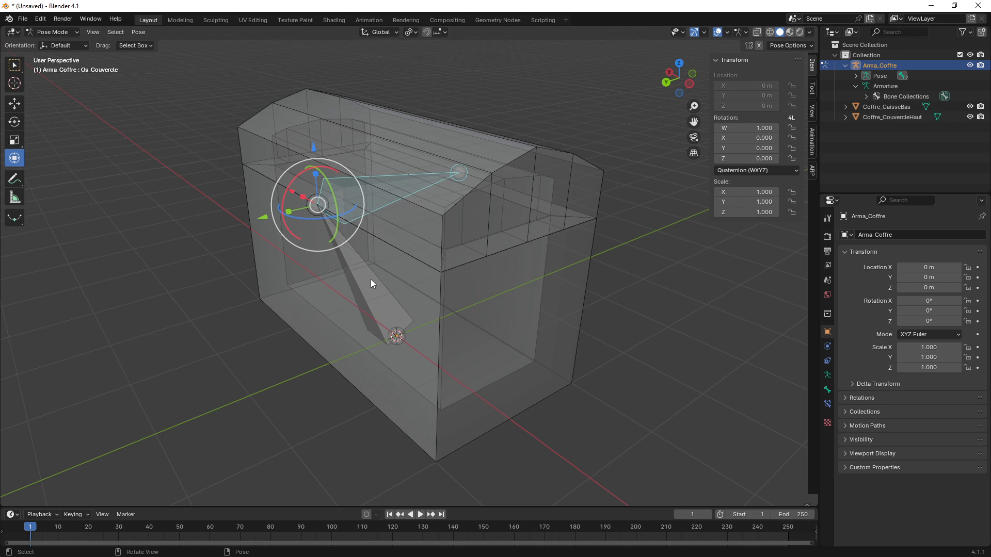
pyautogui.moveTo(370, 280); pyautogui.dragTo(274, 258, button='middle')
# Switch the Arma_Coffre armature from Pose Mode to Object Mode
pyautogui.click(72, 32)
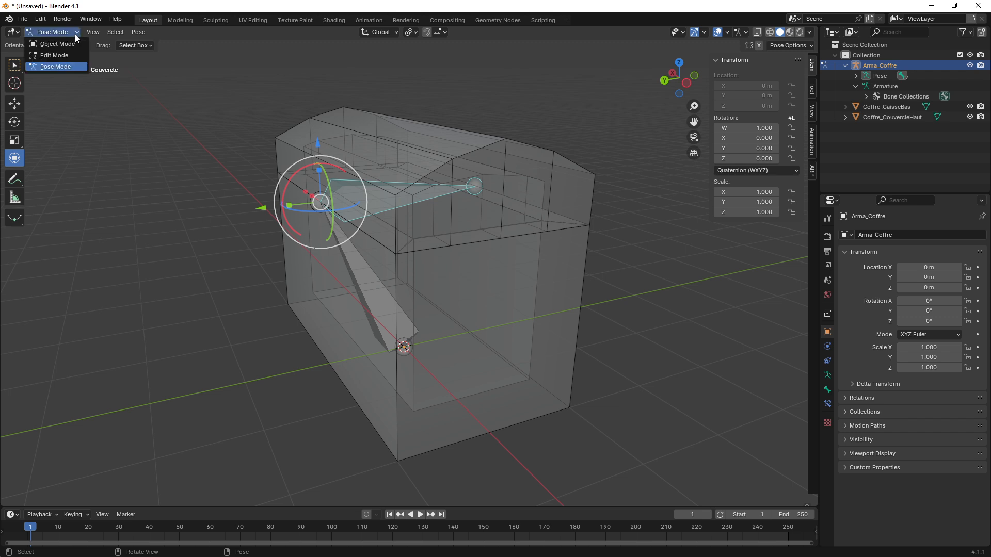
pyautogui.click(57, 44)
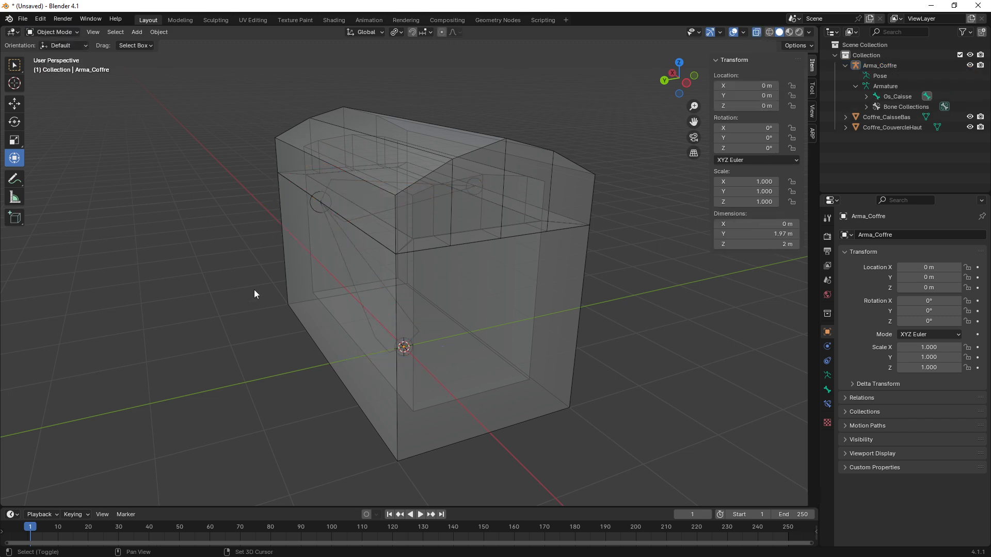
pyautogui.keyDown('shift'); pyautogui.moveTo(254, 294); pyautogui.dragTo(296, 266, button='middle'); pyautogui.keyUp('shift')
pyautogui.moveTo(266, 123); pyautogui.dragTo(299, 293)
pyautogui.keyDown('shift'); pyautogui.click(357, 246); pyautogui.keyUp('shift')
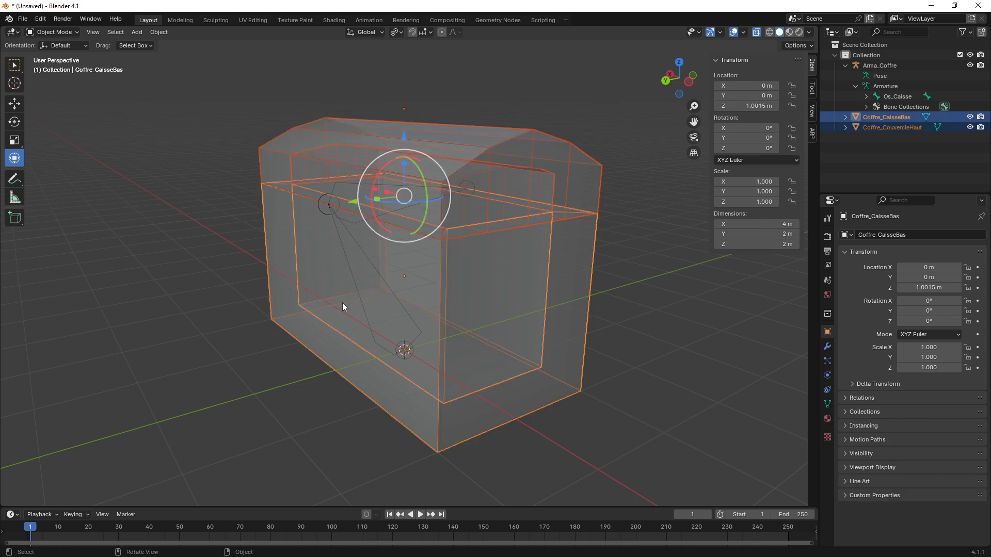
pyautogui.keyDown('shift'); pyautogui.click(346, 250); pyautogui.keyUp('shift')
pyautogui.click(215, 233)
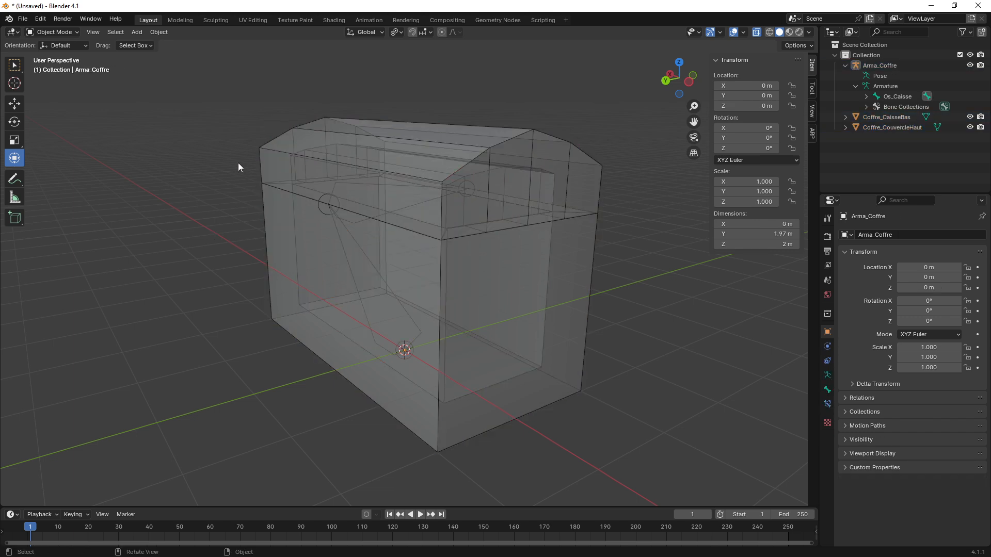
# Select the Coffre_CaisseBas and Coffre_CouvercleHaut meshes, adding Arma_Coffre last as the active object
pyautogui.moveTo(249, 121); pyautogui.dragTo(299, 328)
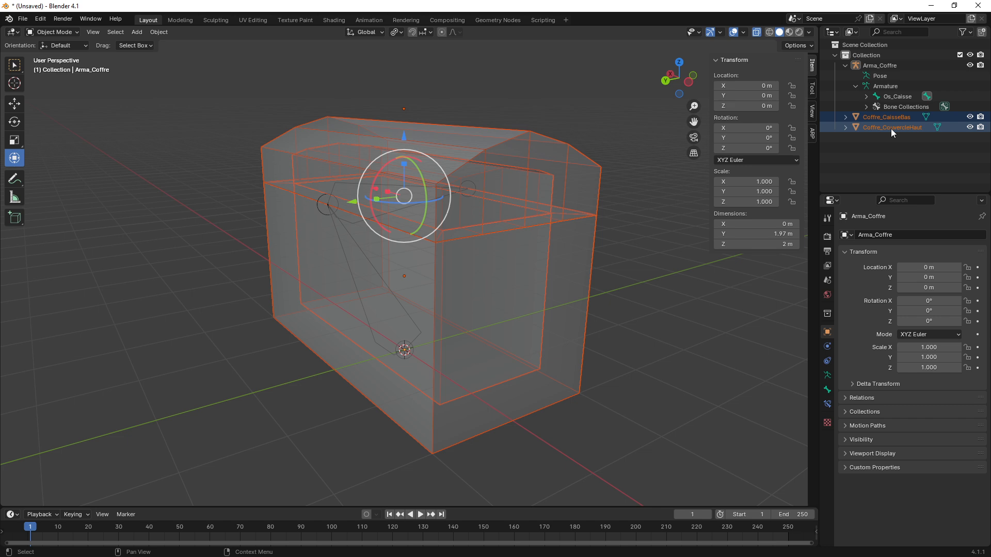
pyautogui.keyDown('shift'); pyautogui.click(361, 252); pyautogui.keyUp('shift')
pyautogui.keyDown('shift'); pyautogui.click(361, 252); pyautogui.keyUp('shift')
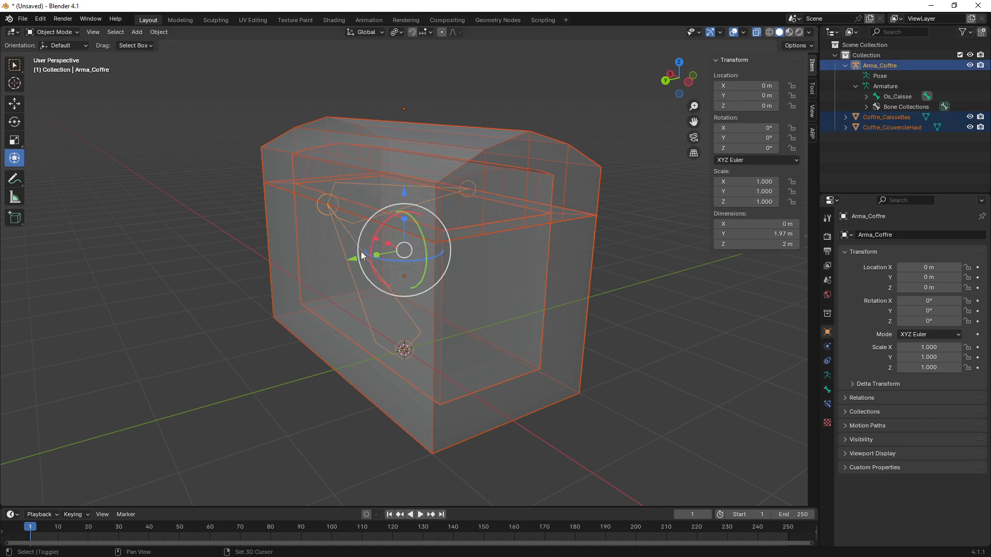
# Parent both chest meshes to Arma_Coffre using Armature Deform With Automatic Weights
pyautogui.moveTo(399, 288)
pyautogui.mouseDown(button='middle')
pyautogui.moveTo(410, 277)
pyautogui.moveTo(389, 290)
pyautogui.mouseUp(button='middle')
pyautogui.scroll(1, 408, 281)
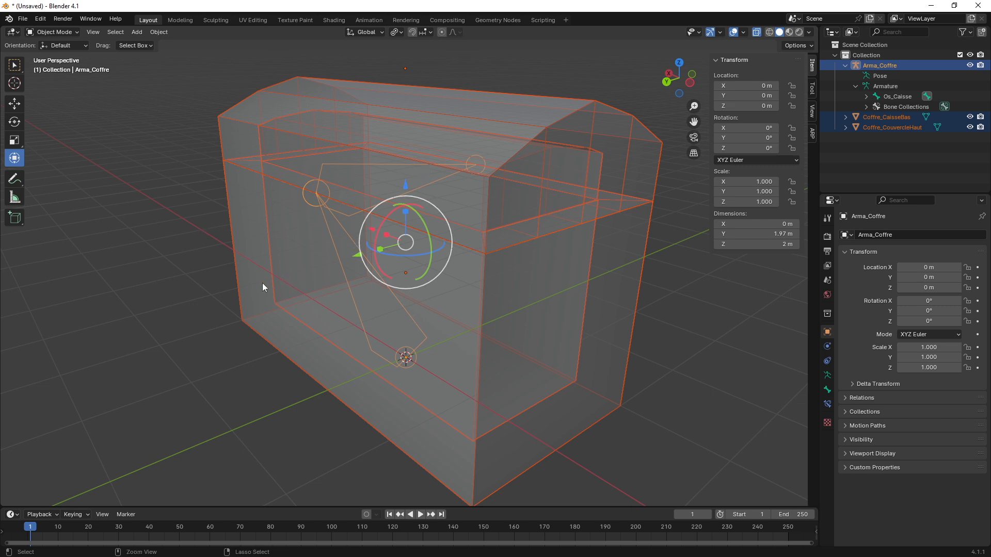
pyautogui.hotkey('ctrl', 'p')
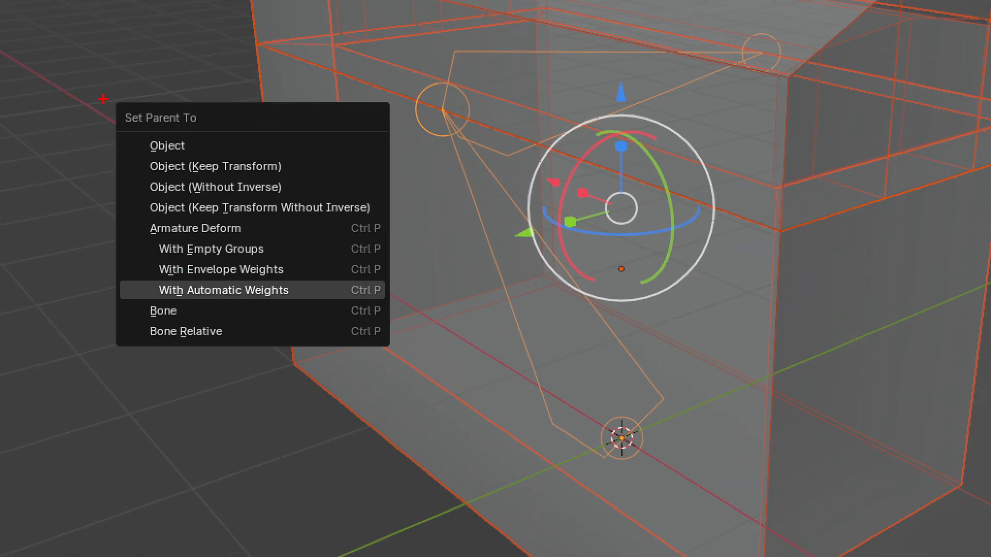
pyautogui.keyDown('ctrl'); pyautogui.moveTo(103, 98); pyautogui.dragTo(431, 373); pyautogui.keyUp('ctrl')
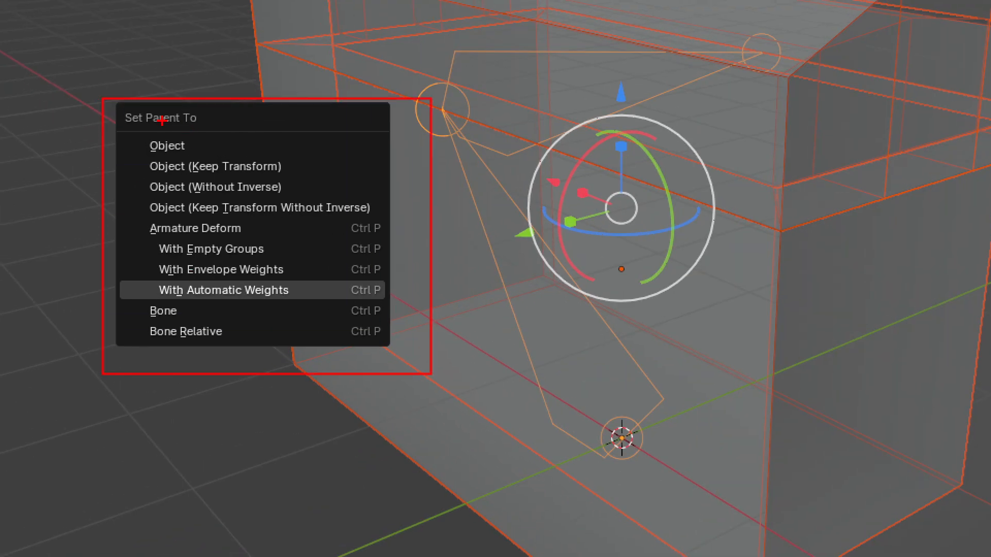
pyautogui.moveTo(125, 105)
pyautogui.mouseDown()
pyautogui.moveTo(121, 123)
pyautogui.moveTo(175, 107)
pyautogui.moveTo(194, 272)
pyautogui.moveTo(206, 251)
pyautogui.mouseUp()
pyautogui.keyDown('ctrl'); pyautogui.moveTo(149, 279); pyautogui.dragTo(312, 306); pyautogui.keyUp('ctrl')
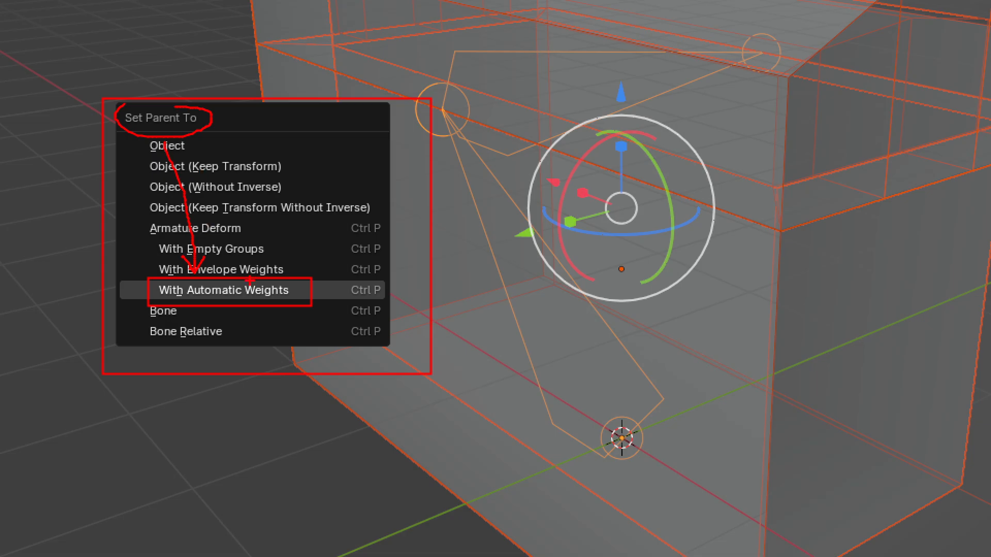
pyautogui.press('Escape')
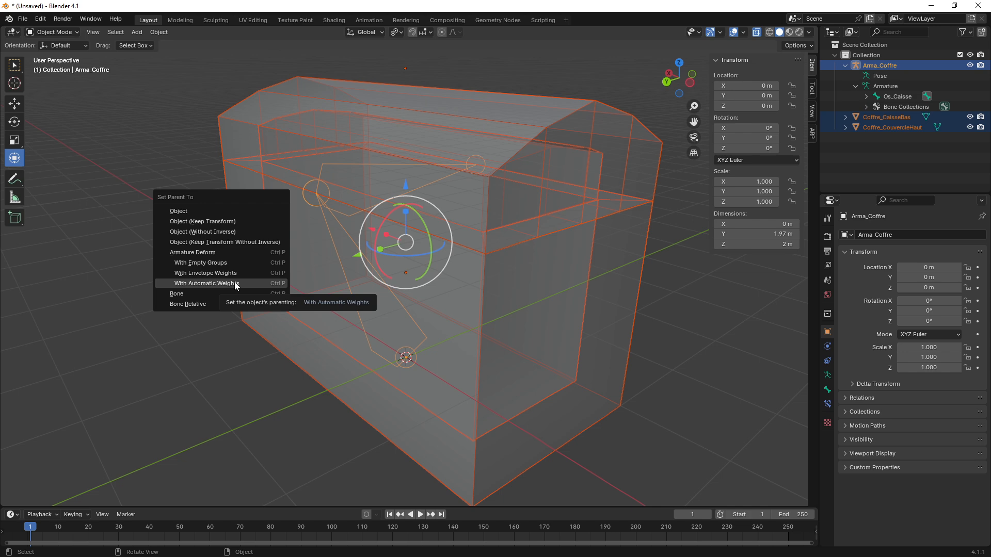
pyautogui.click(235, 284)
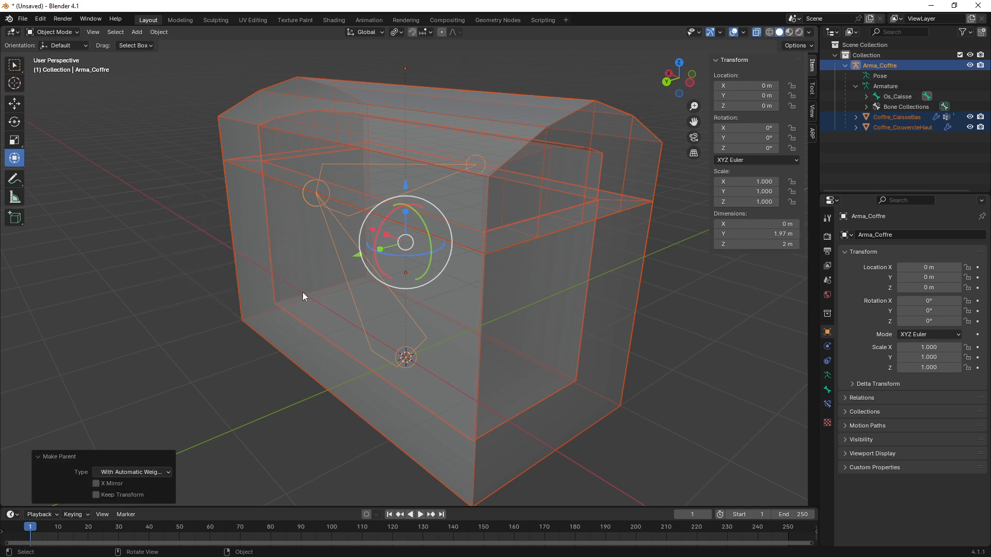
# Deselect everything, select only the Arma_Coffre armature and put it in Pose Mode
pyautogui.moveTo(302, 292); pyautogui.dragTo(268, 262, button='middle')
pyautogui.click(217, 273)
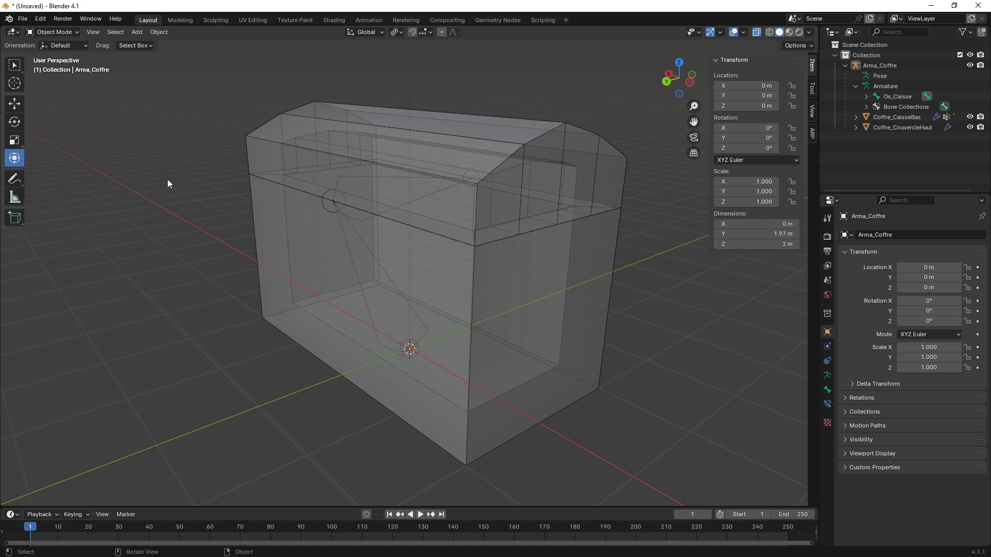
pyautogui.click(339, 176)
pyautogui.click(339, 178)
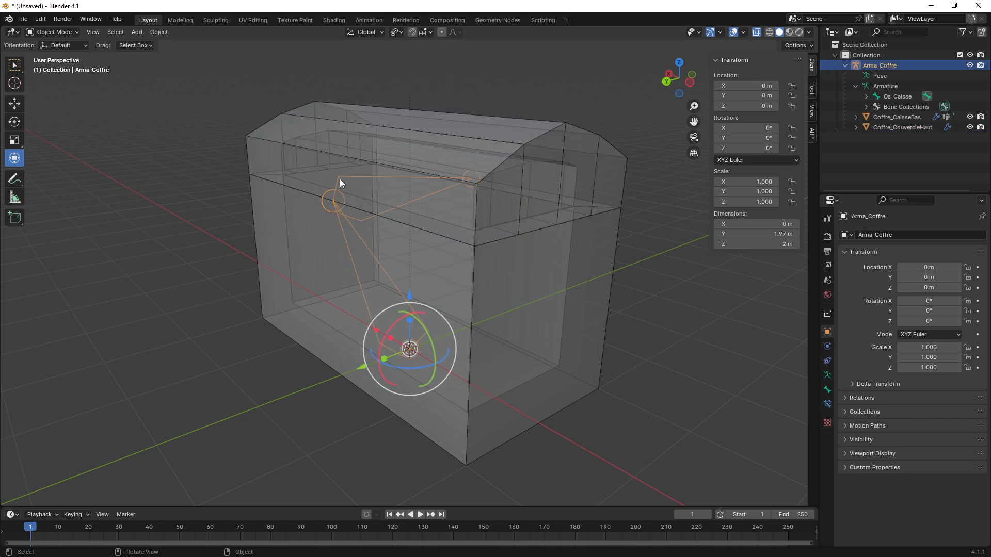
pyautogui.click(80, 33)
pyautogui.click(69, 66)
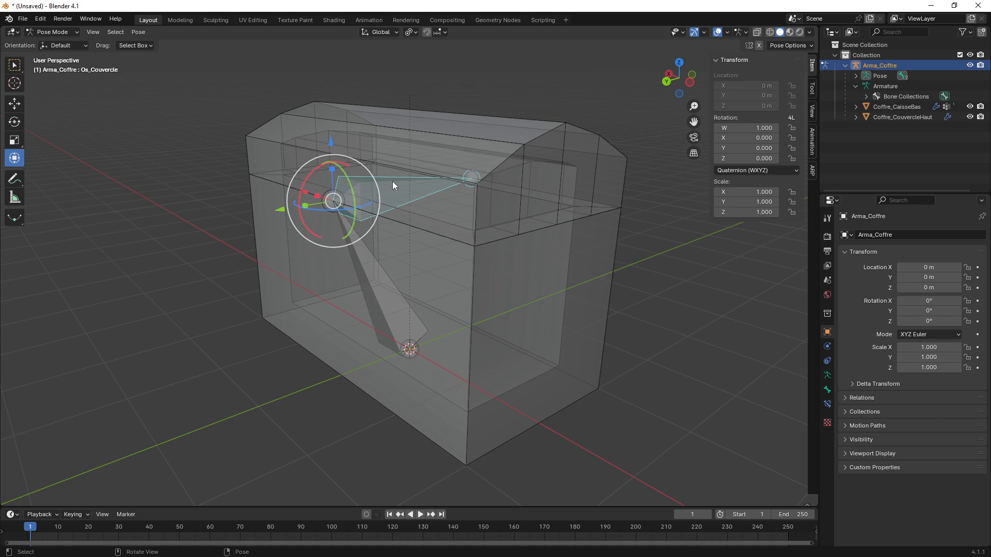
# Select the Os_Caisse bone and try a free trackball rotation and a move along Y, undoing each change
pyautogui.click(404, 329)
pyautogui.moveTo(403, 330); pyautogui.dragTo(380, 354, button='middle')
pyautogui.moveTo(398, 321); pyautogui.dragTo(395, 317, button='middle')
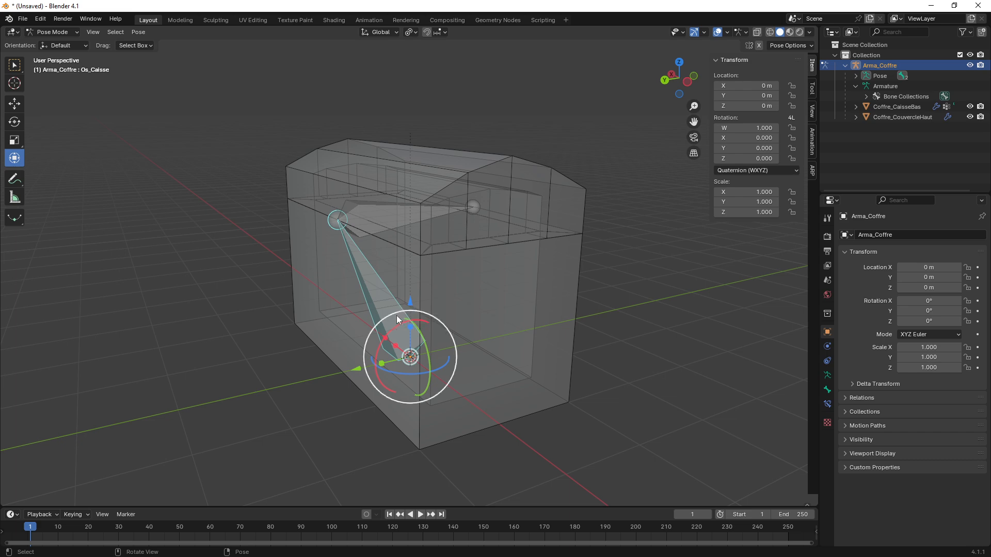
pyautogui.moveTo(398, 330); pyautogui.dragTo(423, 346)
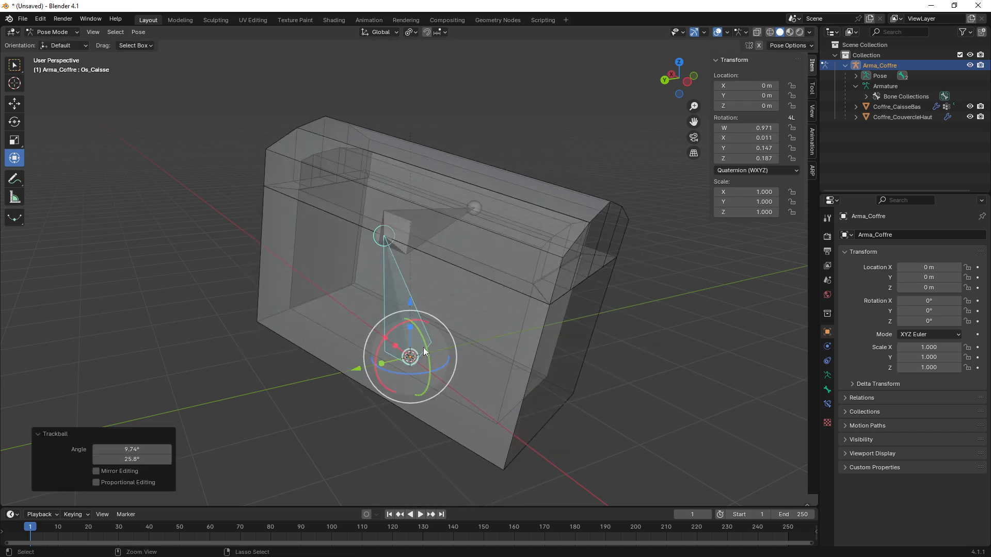
pyautogui.hotkey('ctrl', 'z')
pyautogui.moveTo(354, 369); pyautogui.dragTo(383, 360)
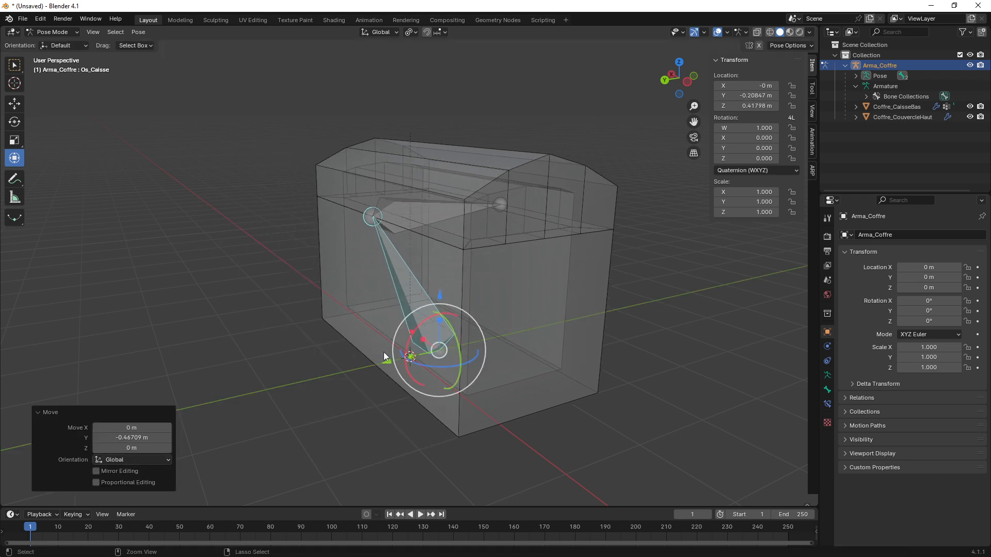
pyautogui.hotkey('ctrl', 'z')
pyautogui.moveTo(332, 337); pyautogui.dragTo(311, 304, button='middle')
pyautogui.keyDown('shift'); pyautogui.moveTo(370, 216); pyautogui.dragTo(371, 233, button='middle'); pyautogui.keyUp('shift')
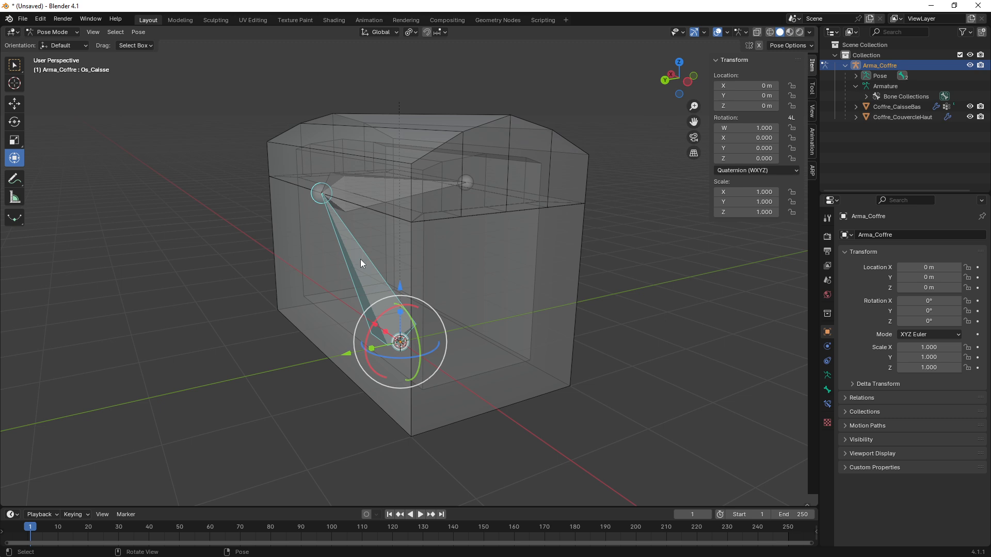
# Rotate the Os_Couvercle bone about the global X axis to swing the lid open, to a quaternion of about W 0.806, X -0.591
pyautogui.click(370, 190)
pyautogui.keyDown('ctrl'); pyautogui.moveTo(370, 210); pyautogui.dragTo(389, 228, button='middle'); pyautogui.keyUp('ctrl')
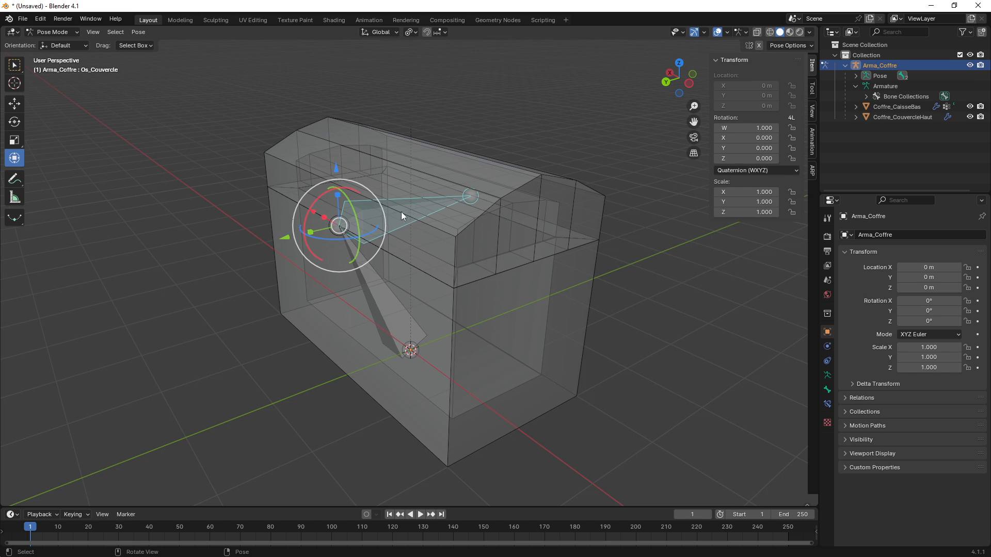
pyautogui.moveTo(326, 192); pyautogui.dragTo(323, 222)
pyautogui.moveTo(323, 222); pyautogui.dragTo(382, 271, button='middle')
pyautogui.moveTo(347, 195); pyautogui.dragTo(371, 214)
pyautogui.moveTo(472, 246); pyautogui.dragTo(423, 244, button='middle')
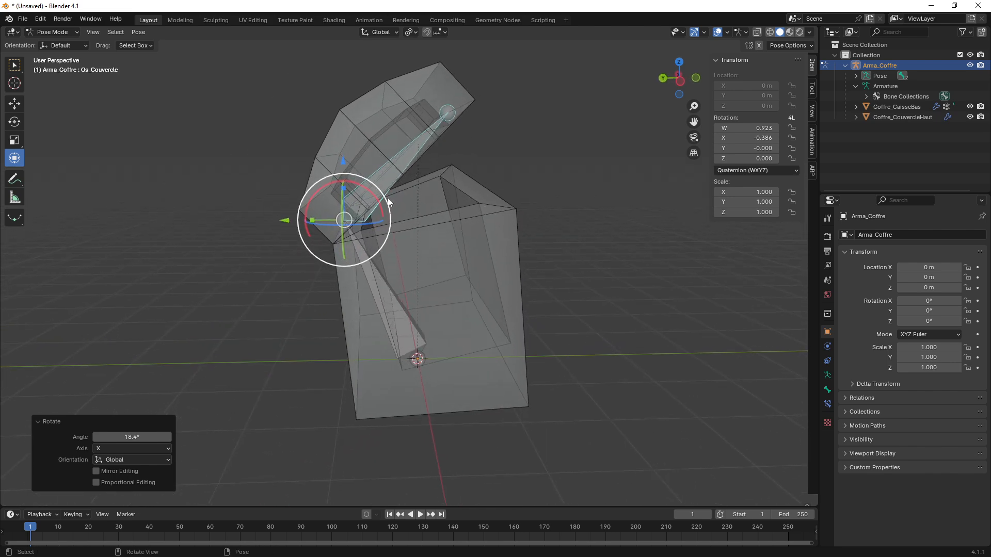
pyautogui.moveTo(387, 200); pyautogui.dragTo(354, 189)
pyautogui.moveTo(485, 223); pyautogui.dragTo(440, 273, button='middle')
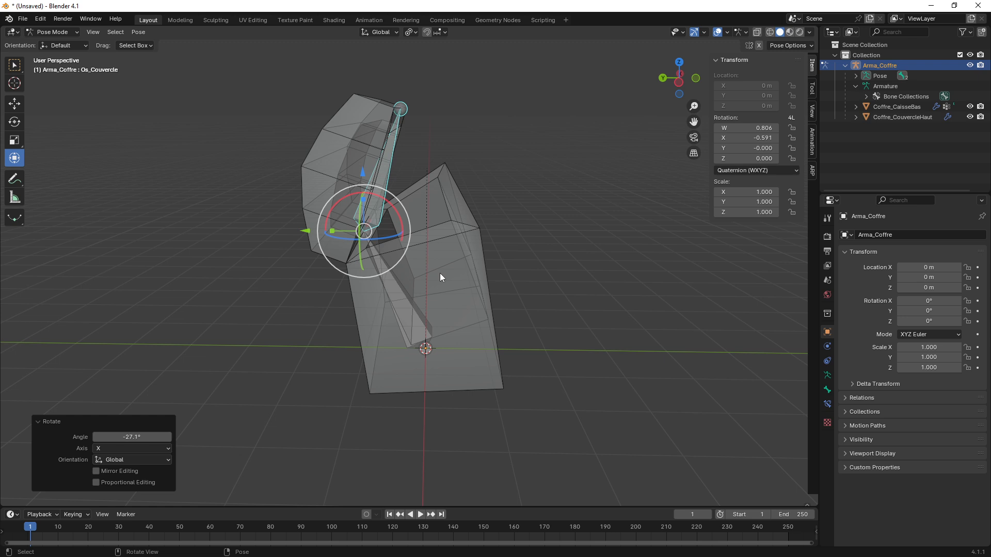
# Rotate the Os_Couvercle bone further open about the global X axis by about -23.7°, and check the selection of both bones
pyautogui.moveTo(362, 208); pyautogui.dragTo(353, 197, button='middle')
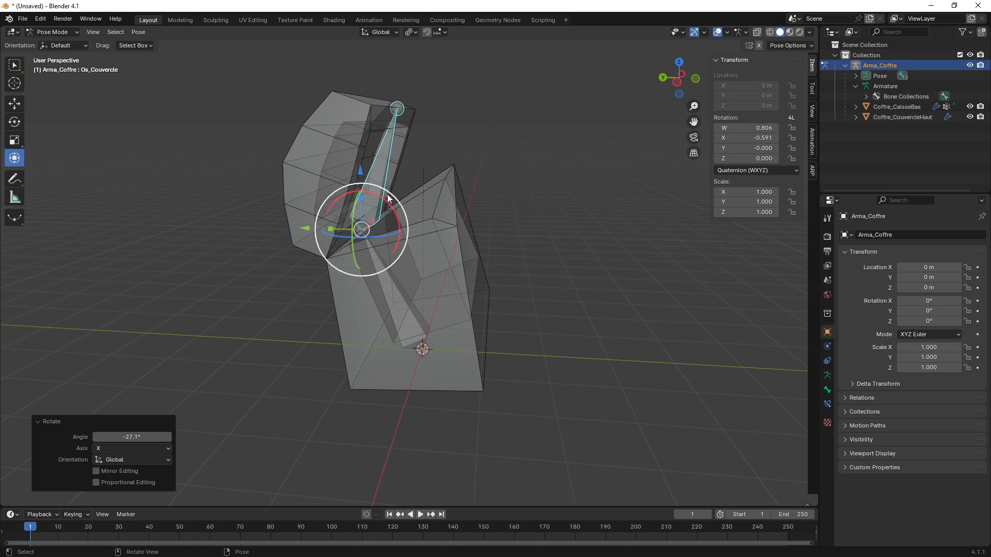
pyautogui.moveTo(388, 199)
pyautogui.mouseDown()
pyautogui.moveTo(408, 214)
pyautogui.moveTo(364, 192)
pyautogui.moveTo(372, 197)
pyautogui.mouseUp()
pyautogui.moveTo(439, 225); pyautogui.dragTo(464, 248, button='middle')
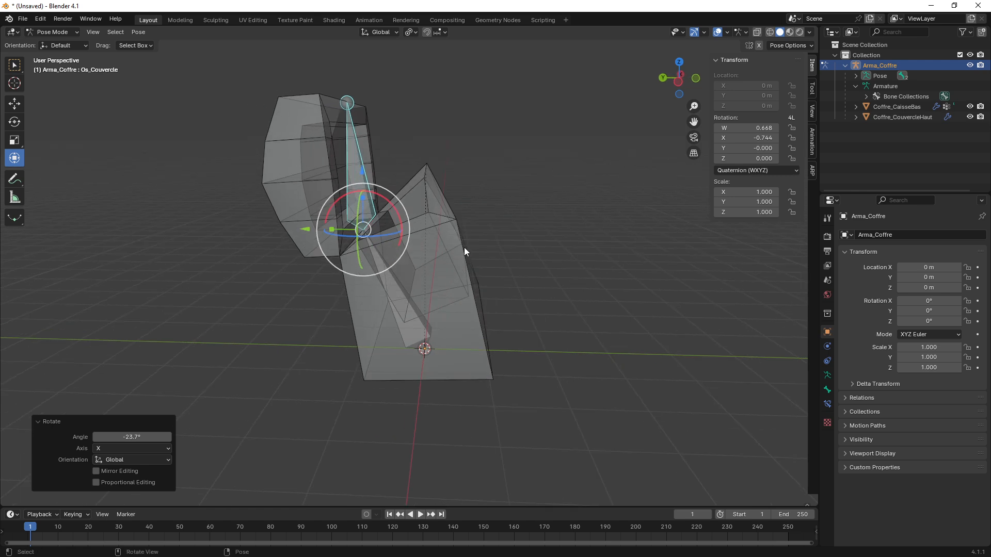
pyautogui.click(403, 312)
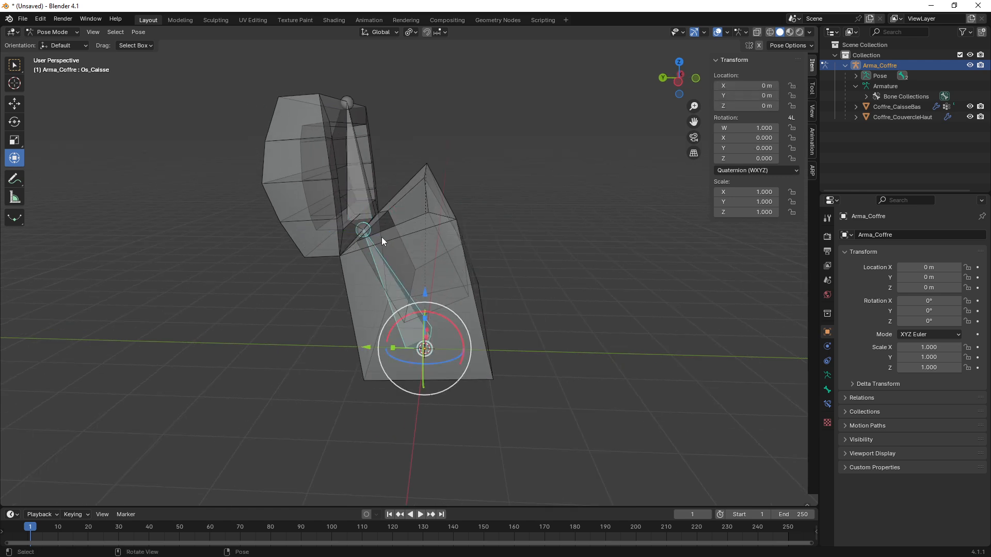
pyautogui.click(370, 203)
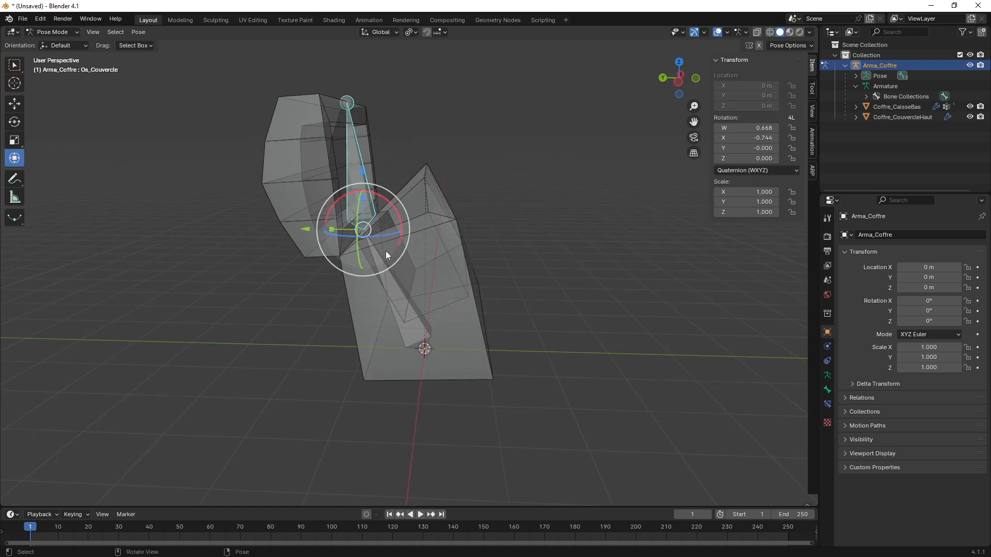
# Select all bones of the armature and clear all their pose transforms
pyautogui.click(501, 183)
pyautogui.press('a')
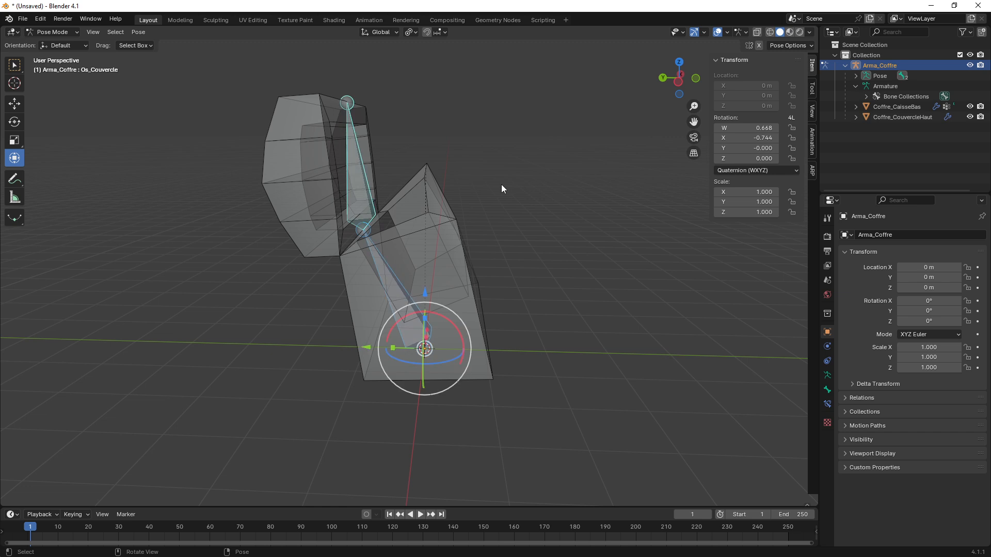
pyautogui.click(138, 33)
pyautogui.moveTo(171, 55)
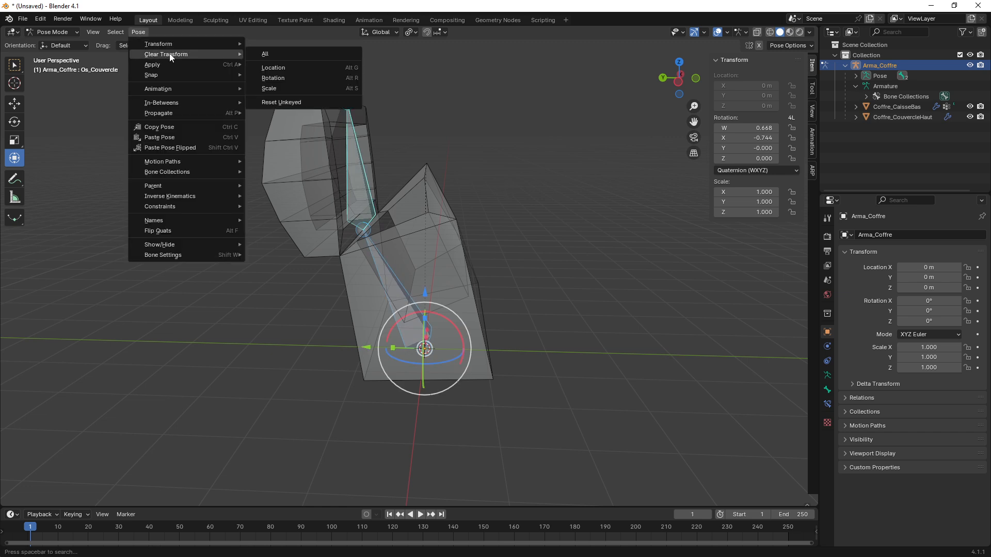
pyautogui.click(271, 58)
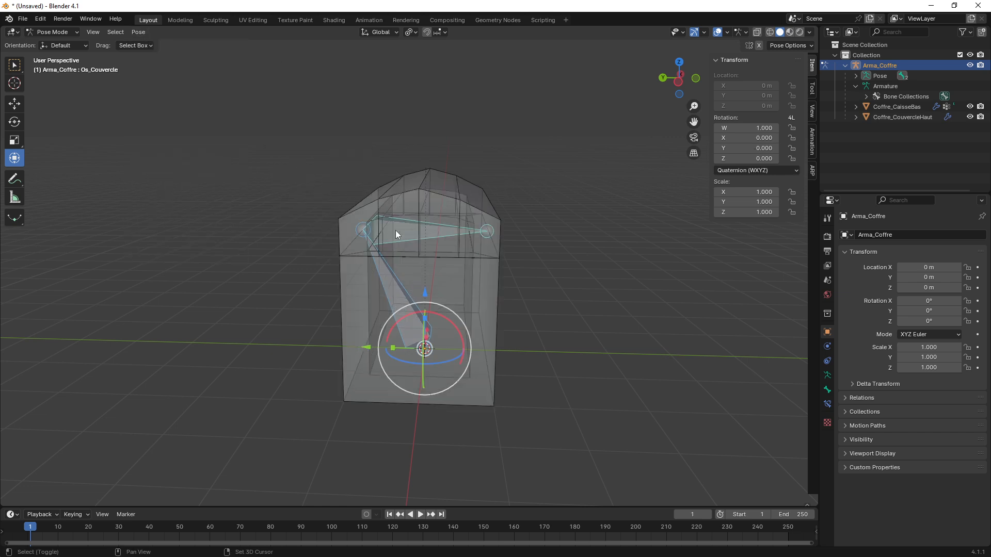
pyautogui.moveTo(369, 233); pyautogui.dragTo(381, 214, button='middle')
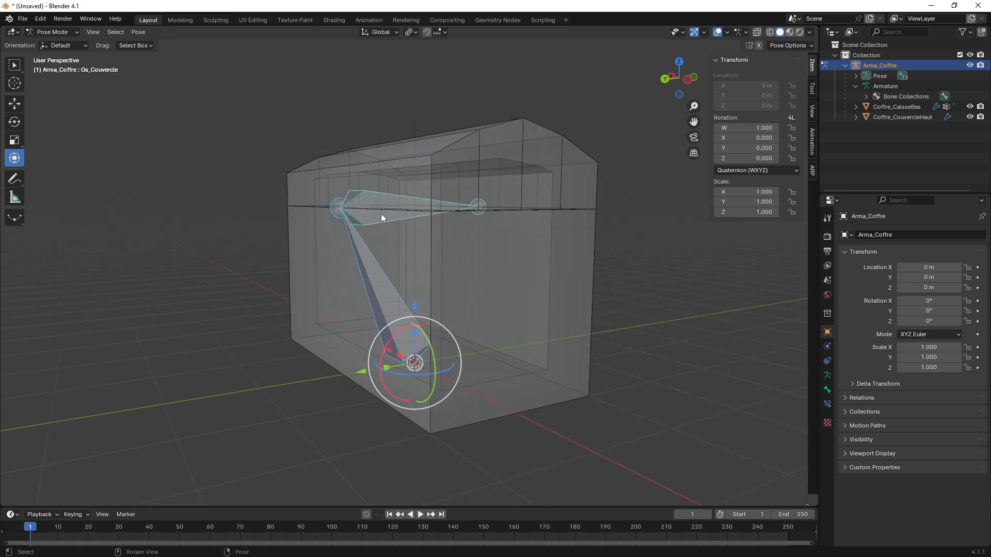
pyautogui.moveTo(408, 264)
pyautogui.mouseDown(button='middle')
pyautogui.moveTo(349, 266)
pyautogui.moveTo(375, 255)
pyautogui.moveTo(432, 268)
pyautogui.moveTo(413, 280)
pyautogui.mouseUp(button='middle')
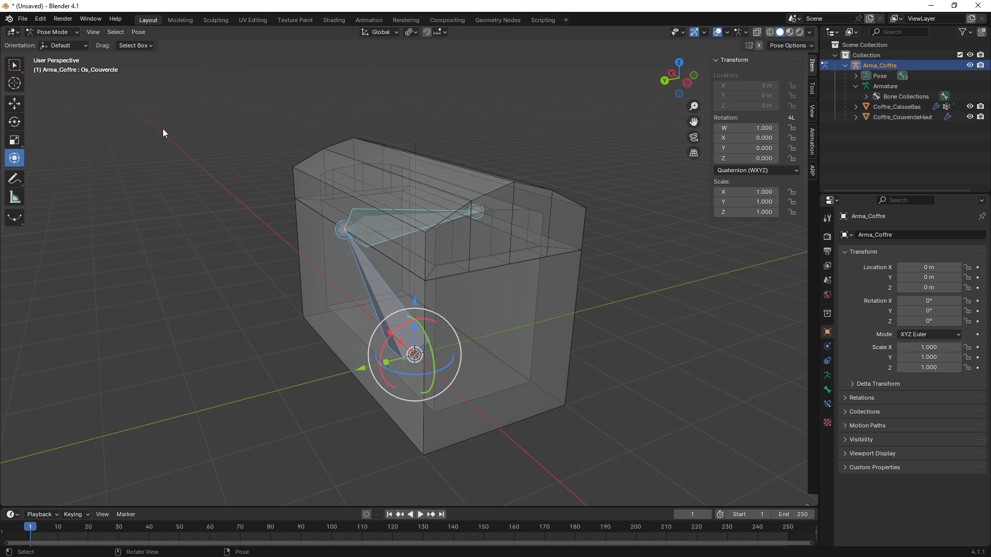
# Return Arma_Coffre to Object Mode and deselect everything
pyautogui.click(64, 34)
pyautogui.click(66, 44)
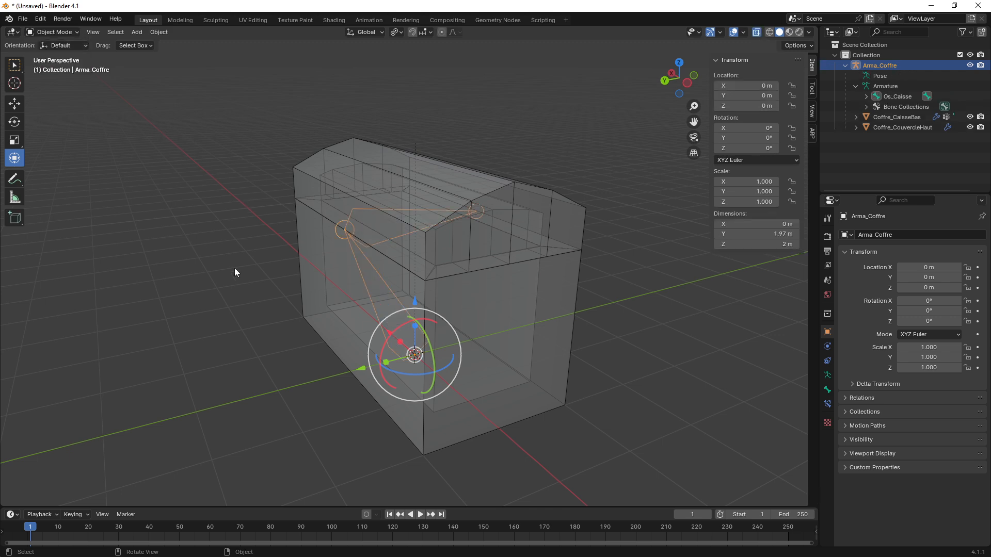
pyautogui.click(243, 270)
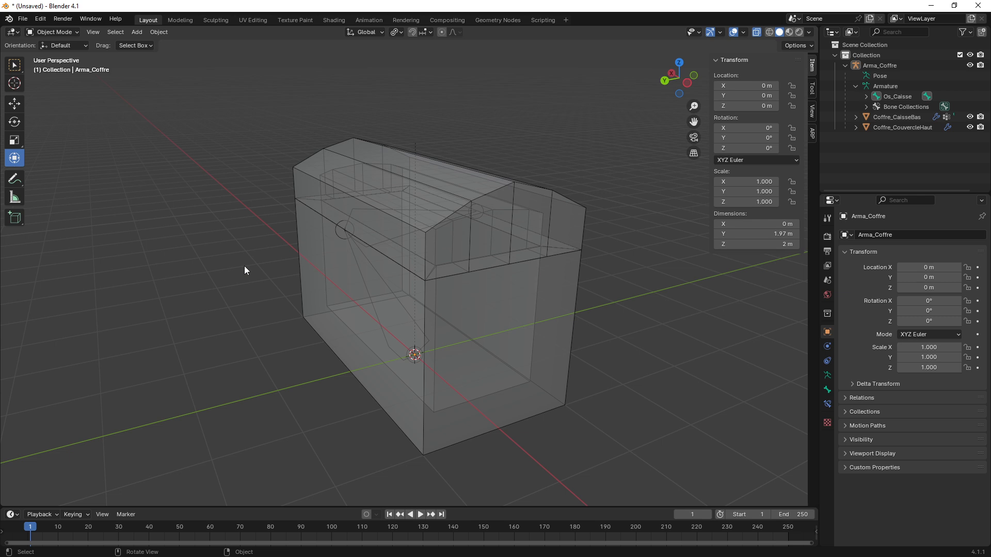
# Select both chest meshes and add the Arma_Coffre armature as the active object, and clear the selection
pyautogui.moveTo(266, 150); pyautogui.dragTo(332, 308)
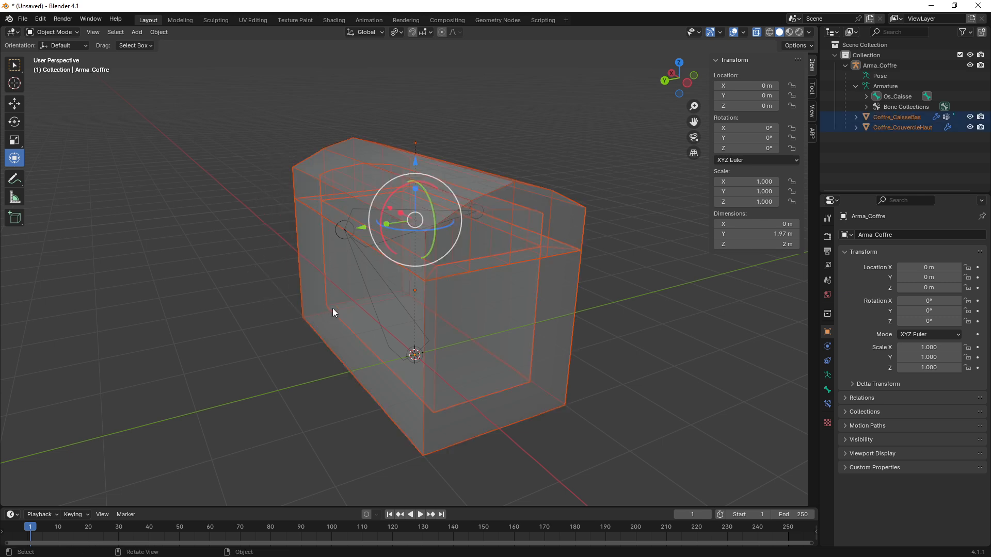
pyautogui.keyDown('shift'); pyautogui.click(375, 268); pyautogui.keyUp('shift')
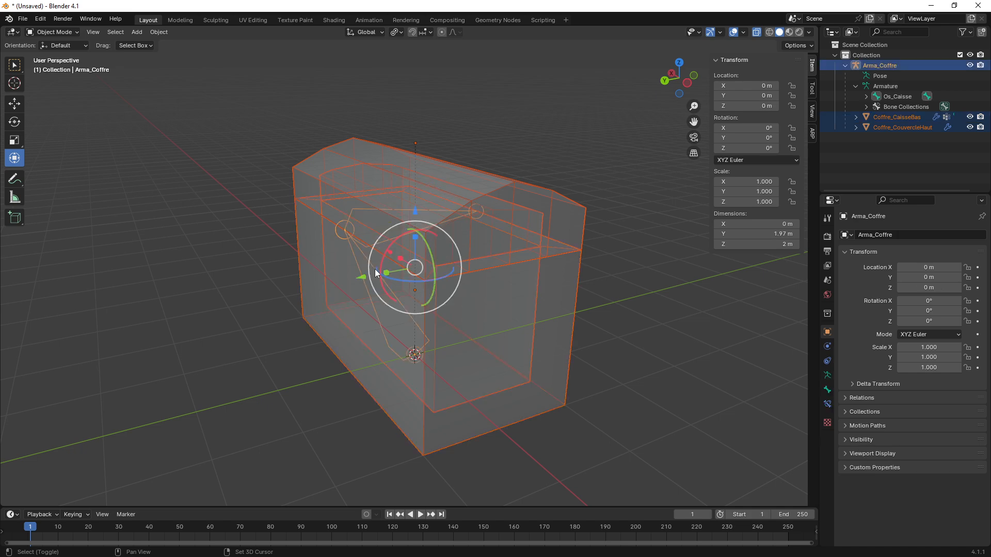
pyautogui.moveTo(401, 268); pyautogui.dragTo(347, 242, button='middle')
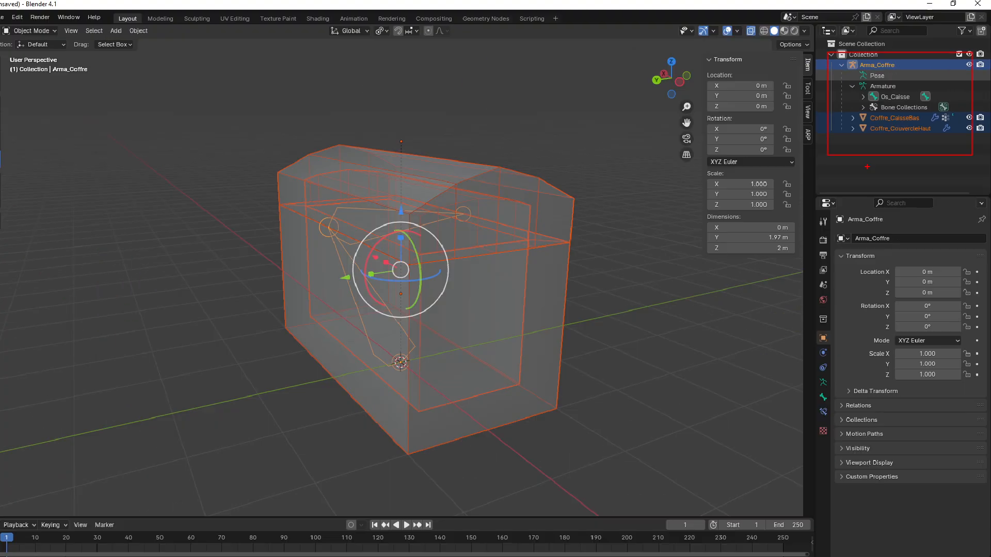
pyautogui.moveTo(383, 236); pyautogui.dragTo(390, 238, button='middle')
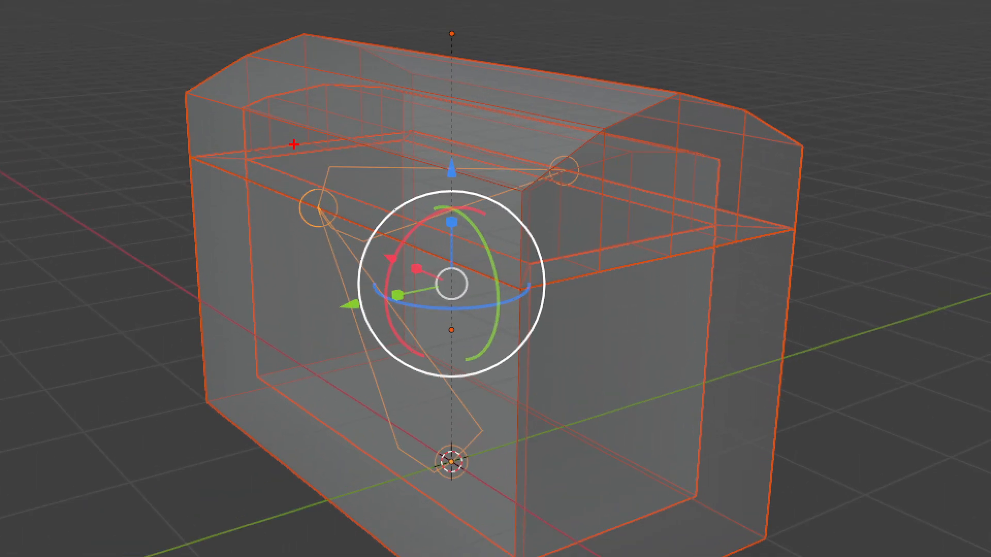
pyautogui.moveTo(294, 144); pyautogui.dragTo(612, 480)
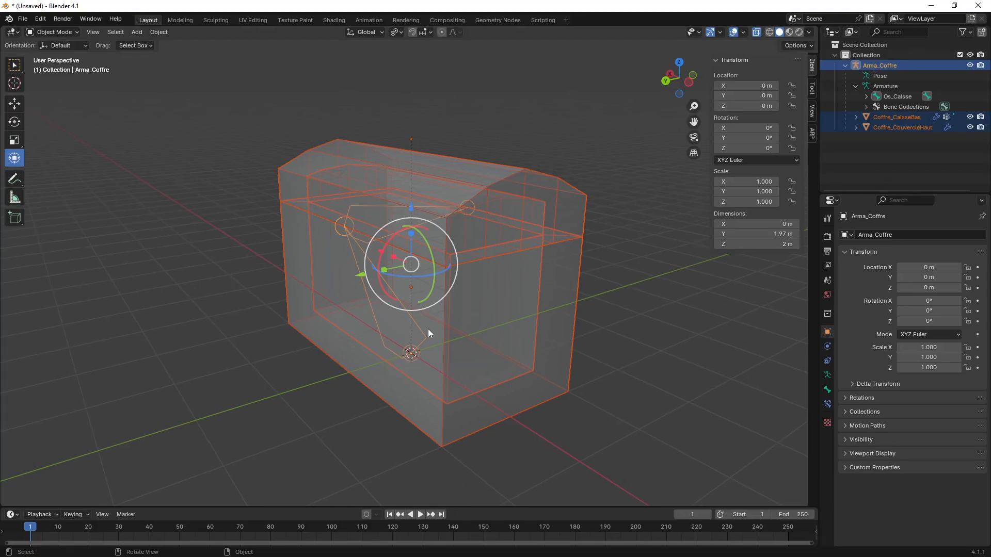
pyautogui.click(243, 273)
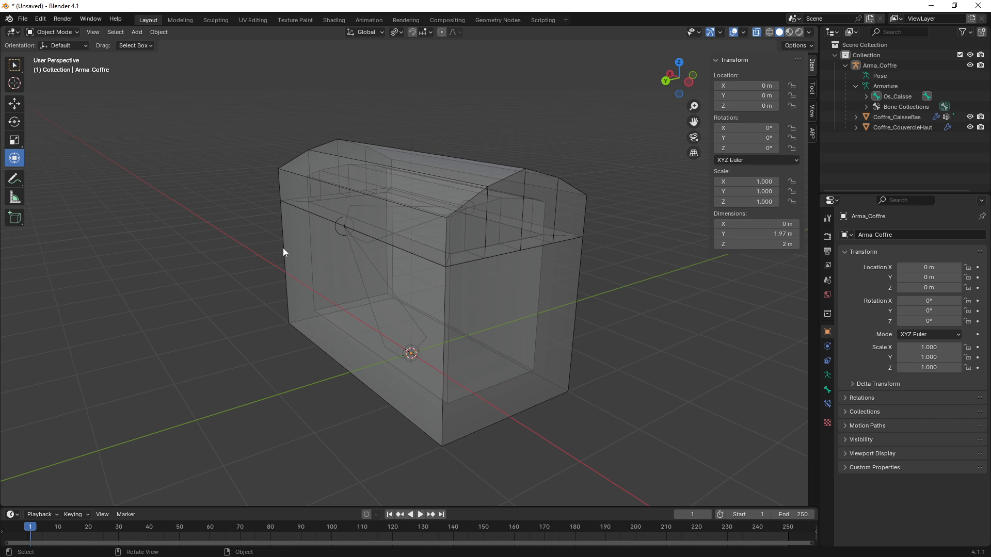
# Select the Arma_Coffre armature first, and add Coffre_CaisseBas and Coffre_CouvercleHaut to the selection
pyautogui.click(73, 32)
pyautogui.click(358, 267)
pyautogui.click(358, 266)
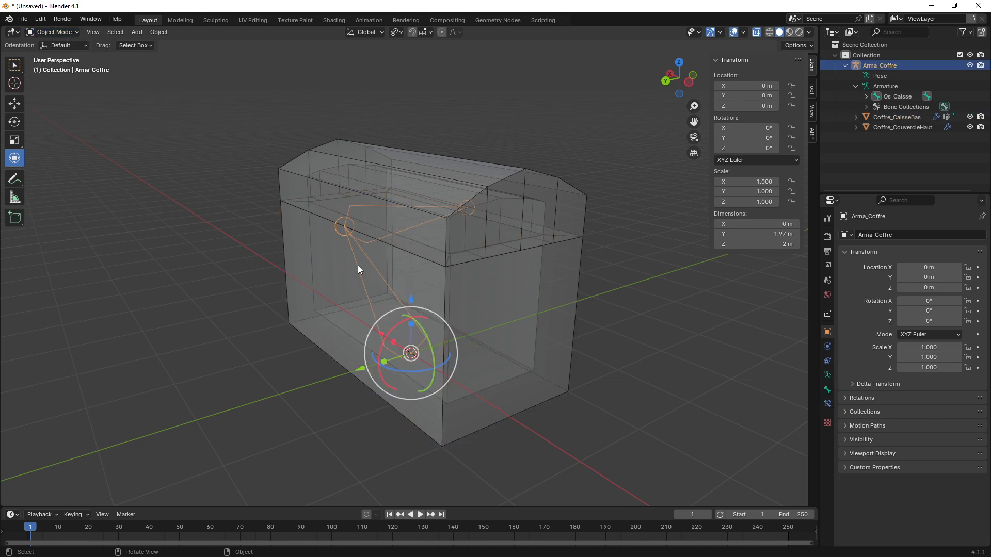
pyautogui.click(297, 259)
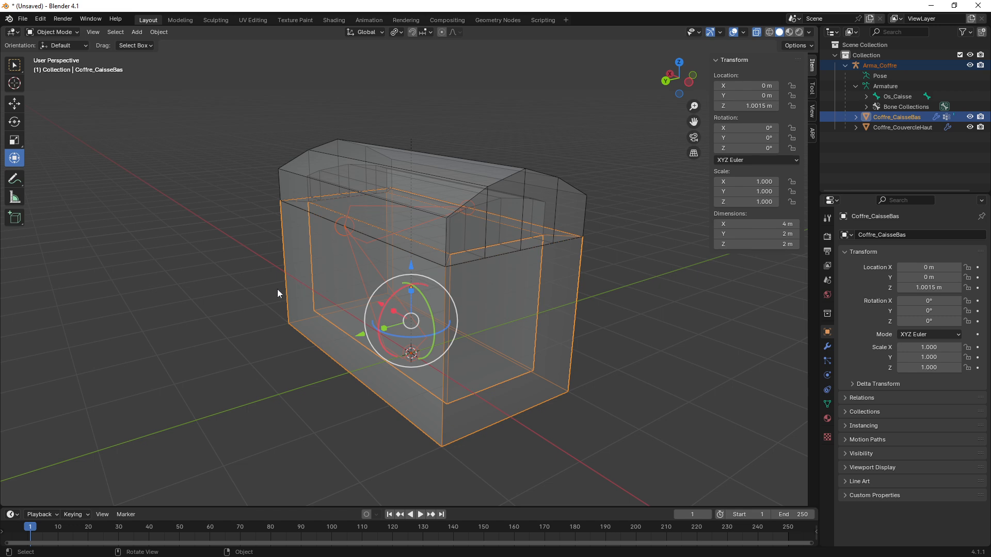
pyautogui.keyDown('ctrl'); pyautogui.moveTo(277, 289); pyautogui.dragTo(246, 273, button='middle'); pyautogui.keyUp('ctrl')
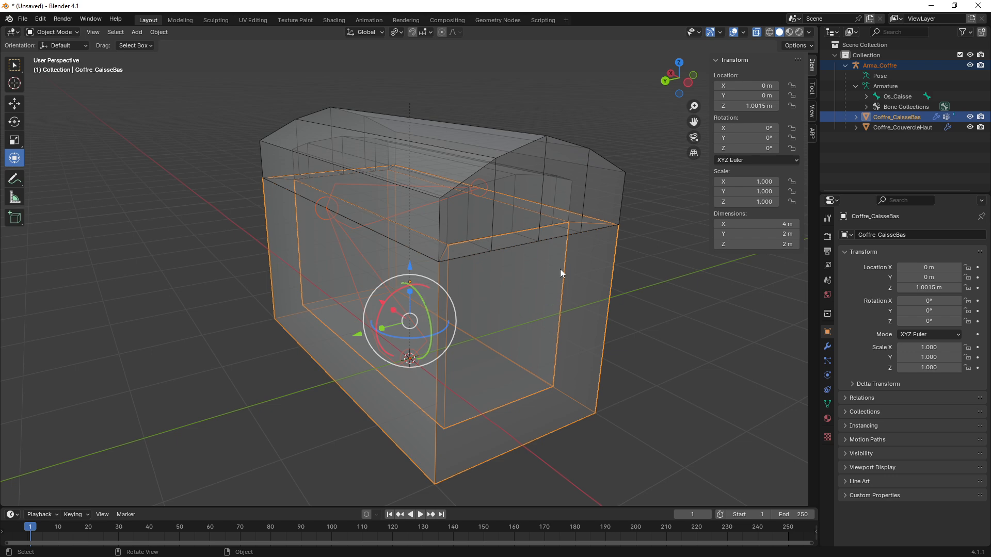
pyautogui.keyDown('shift'); pyautogui.click(290, 181); pyautogui.keyUp('shift')
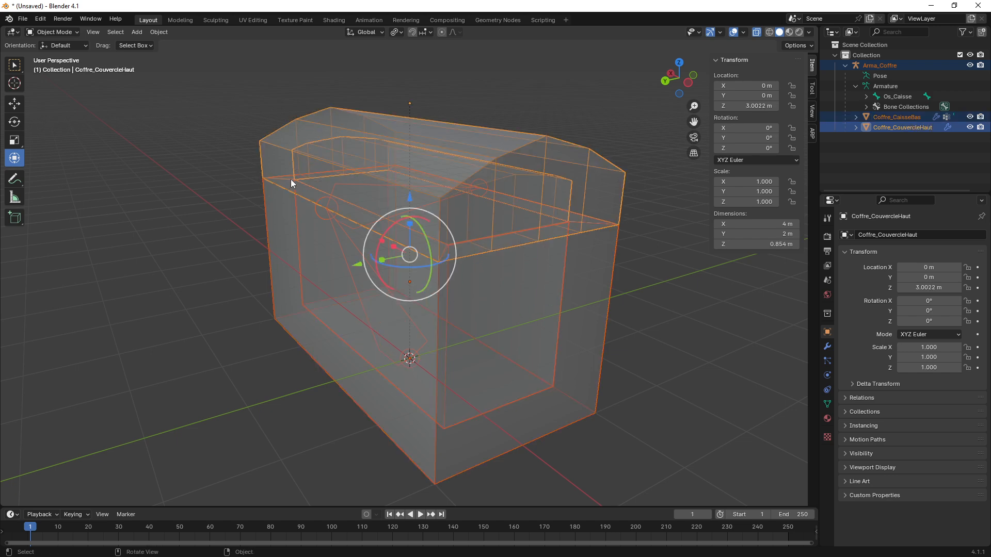
# Reduce the selection to Arma_Coffre, add only Coffre_CaisseBas to it, and deselect everything
pyautogui.click(333, 233)
pyautogui.click(338, 237)
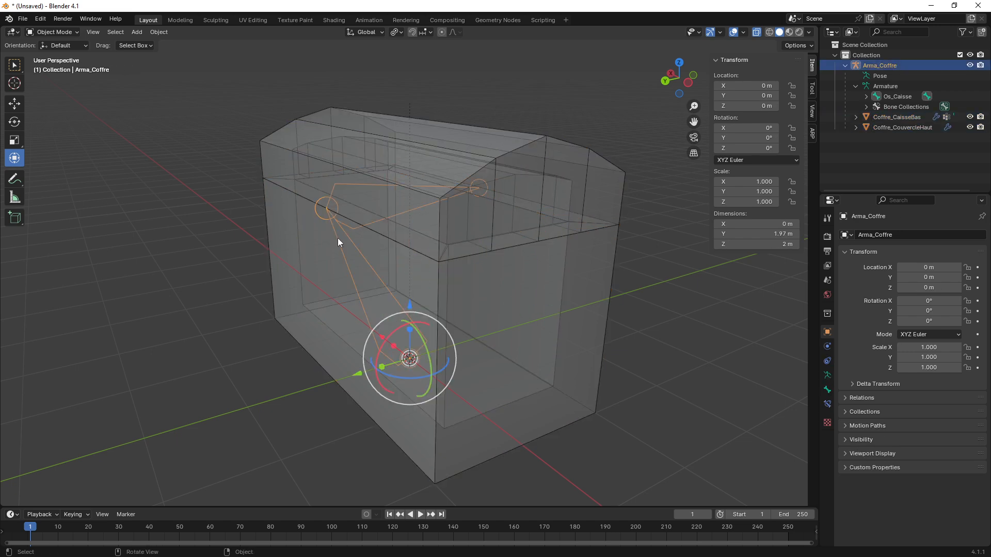
pyautogui.click(294, 264)
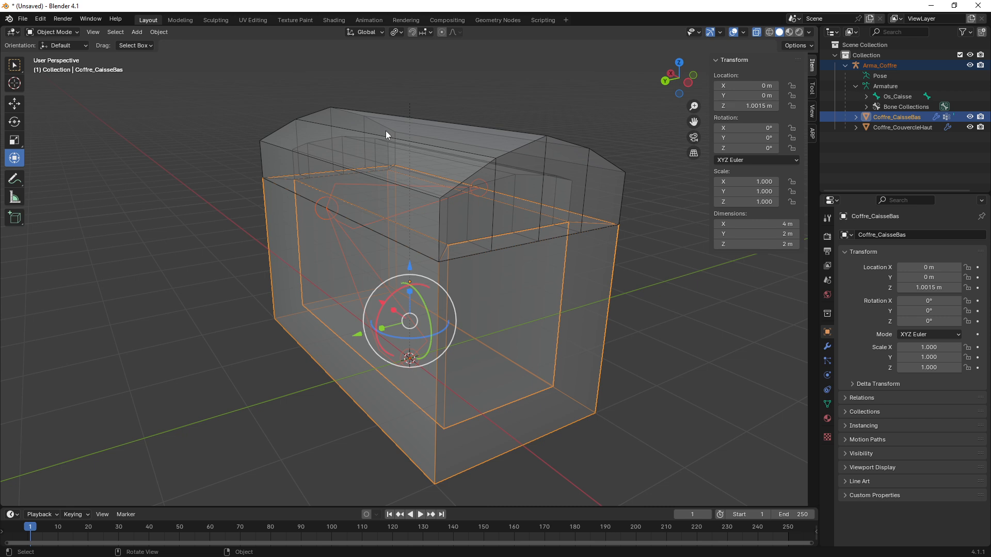
pyautogui.moveTo(385, 131); pyautogui.dragTo(273, 202, button='middle')
pyautogui.click(222, 207)
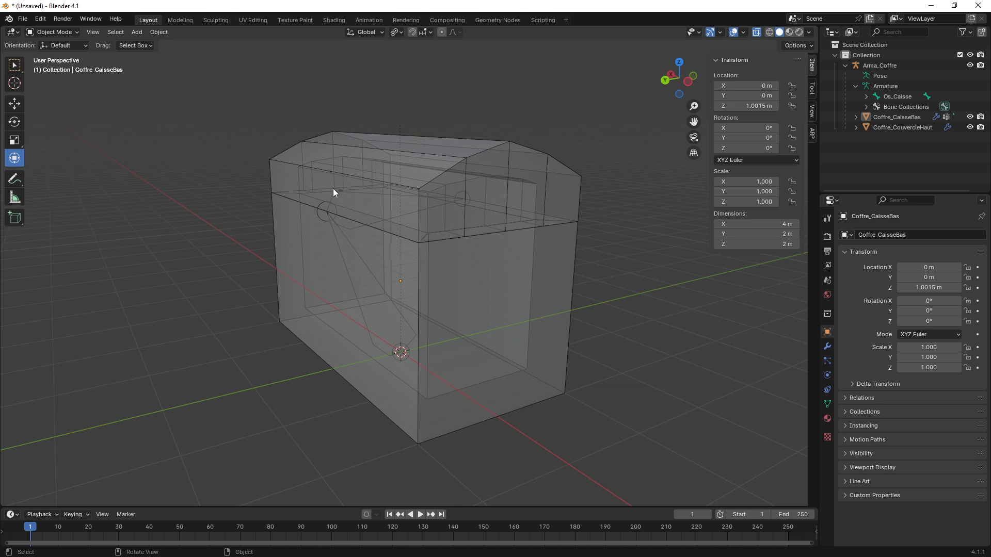
# Select Arma_Coffre, add Coffre_CaisseBas as the active object, and switch to Weight Paint mode
pyautogui.click(359, 258)
pyautogui.click(361, 260)
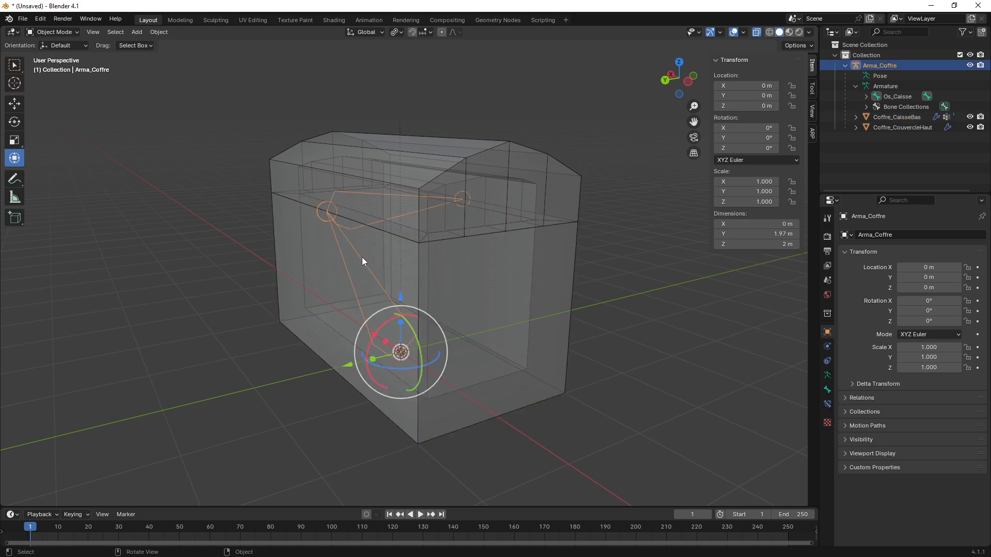
pyautogui.keyDown('shift'); pyautogui.click(284, 276); pyautogui.keyUp('shift')
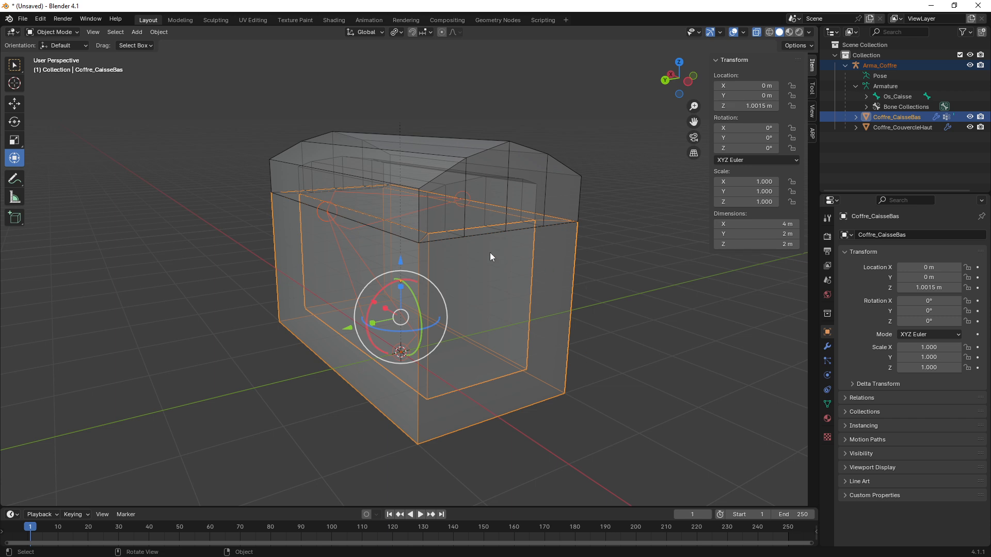
pyautogui.keyDown('shift'); pyautogui.moveTo(333, 255); pyautogui.dragTo(352, 265, button='middle'); pyautogui.keyUp('shift')
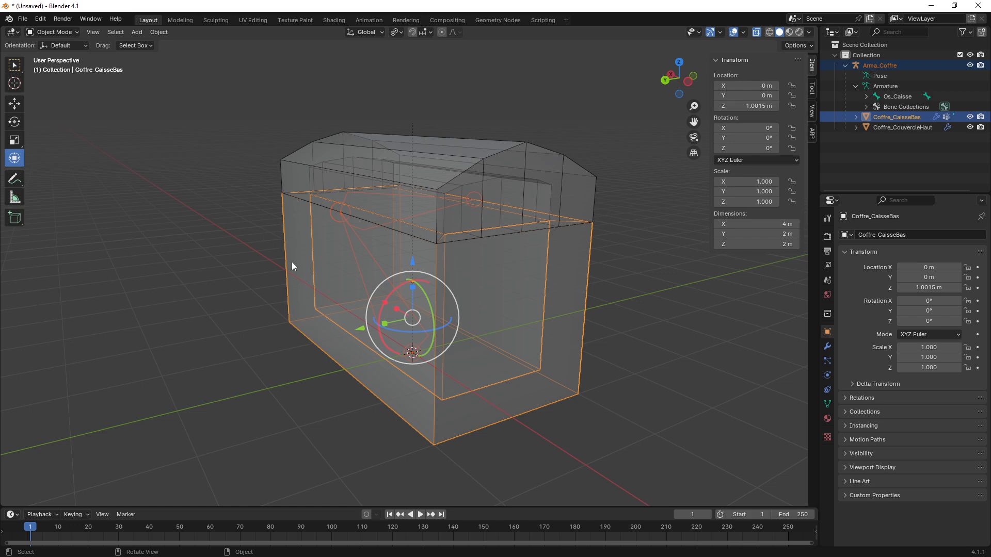
pyautogui.click(73, 32)
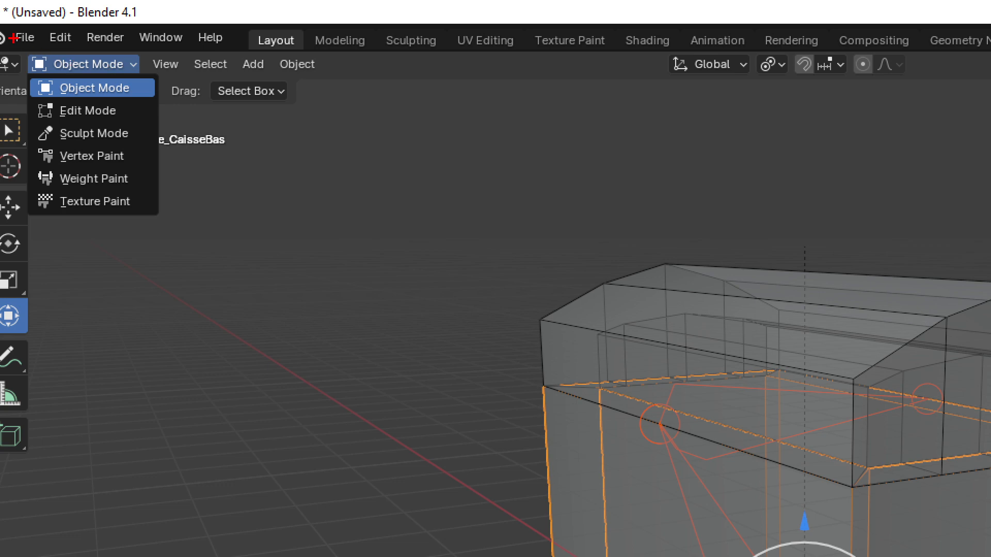
pyautogui.moveTo(13, 36)
pyautogui.mouseDown()
pyautogui.moveTo(159, 64)
pyautogui.moveTo(101, 167)
pyautogui.mouseUp()
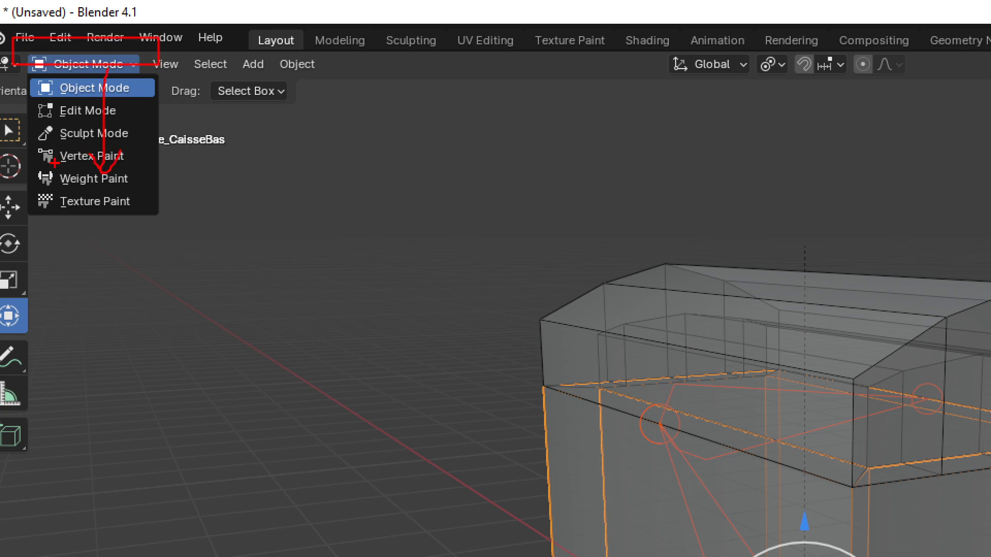
pyautogui.moveTo(36, 167); pyautogui.dragTo(148, 194)
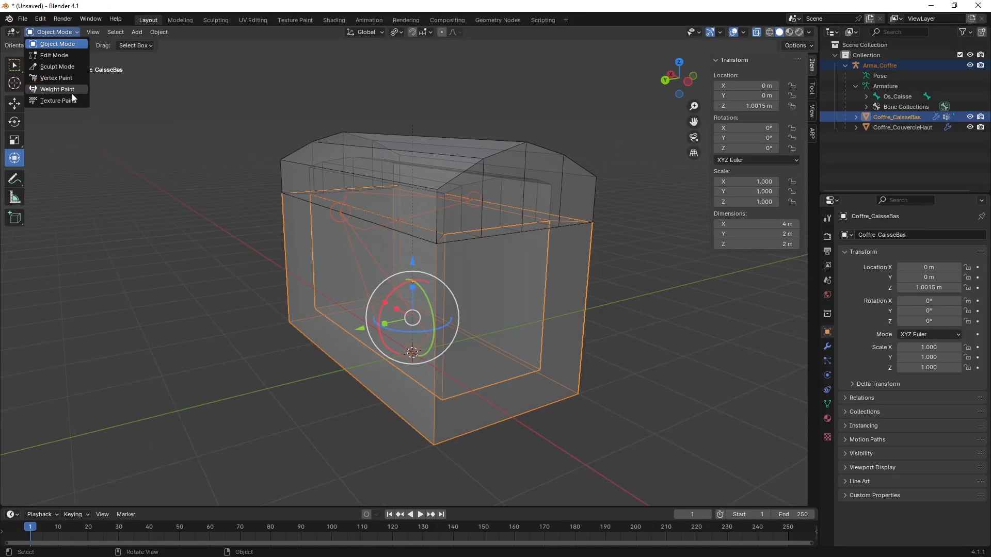
pyautogui.click(72, 94)
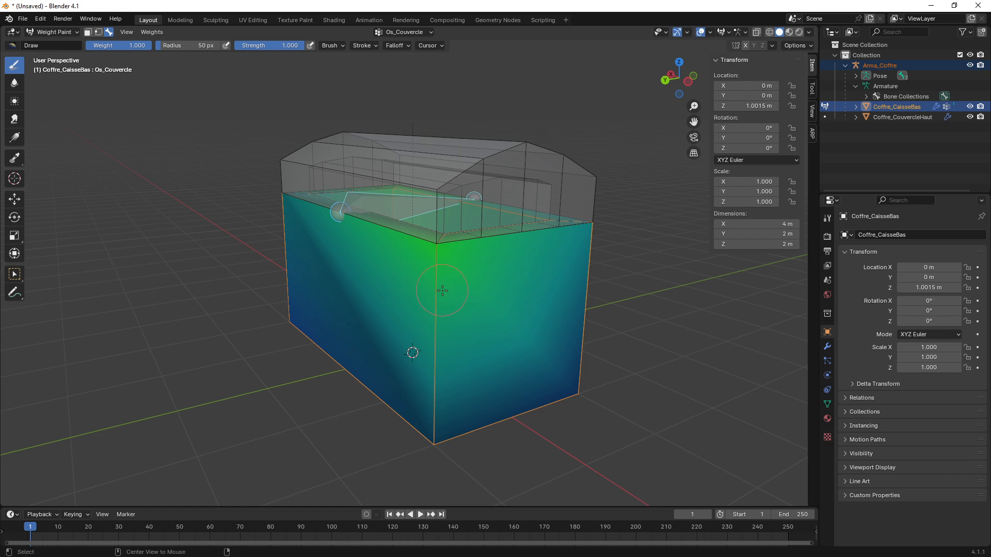
# Return Coffre_CaisseBas to Object Mode, and put it back in Weight Paint mode to inspect its Os_Couvercle weights
pyautogui.moveTo(500, 294)
pyautogui.mouseDown(button='middle')
pyautogui.moveTo(416, 284)
pyautogui.moveTo(471, 305)
pyautogui.moveTo(463, 305)
pyautogui.mouseUp(button='middle')
pyautogui.click(54, 32)
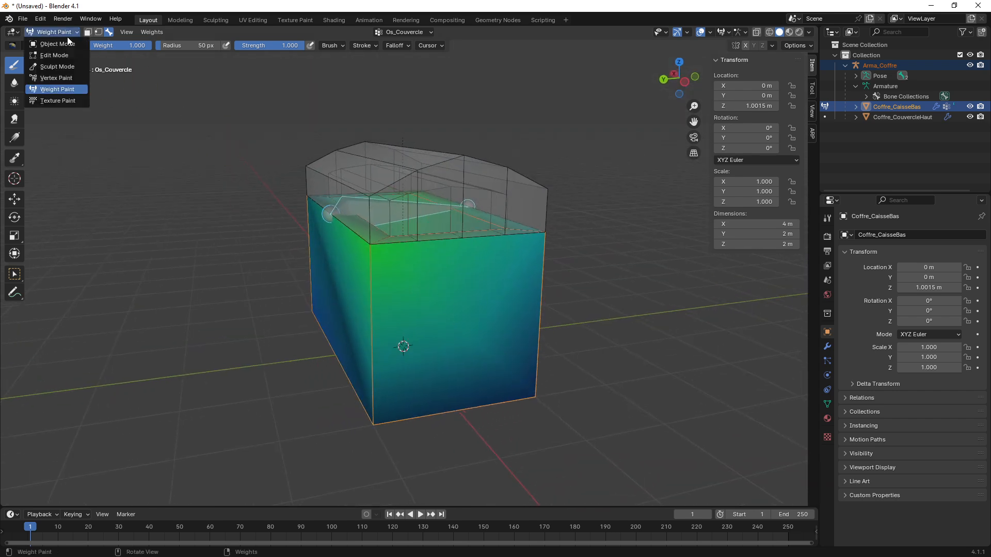
pyautogui.click(60, 40)
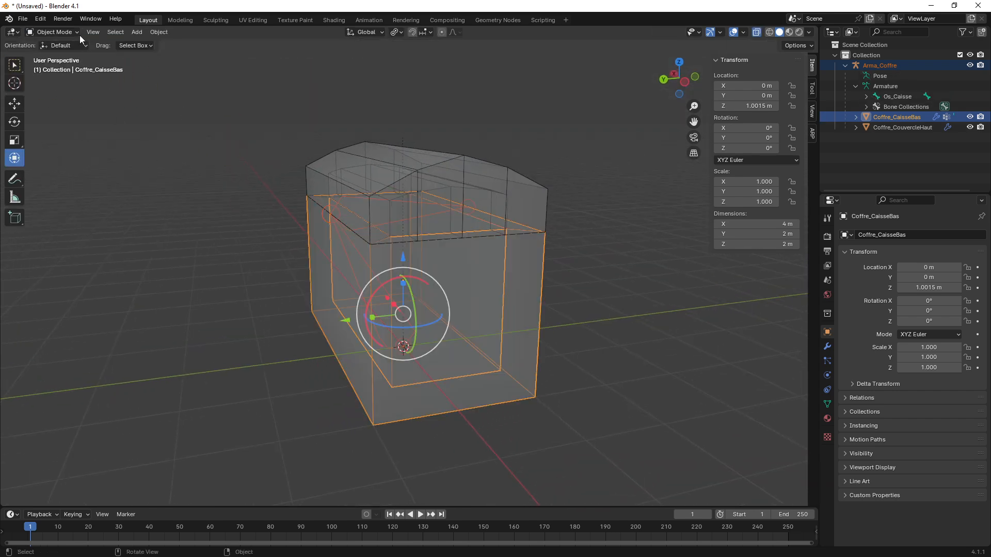
pyautogui.click(75, 32)
pyautogui.click(49, 85)
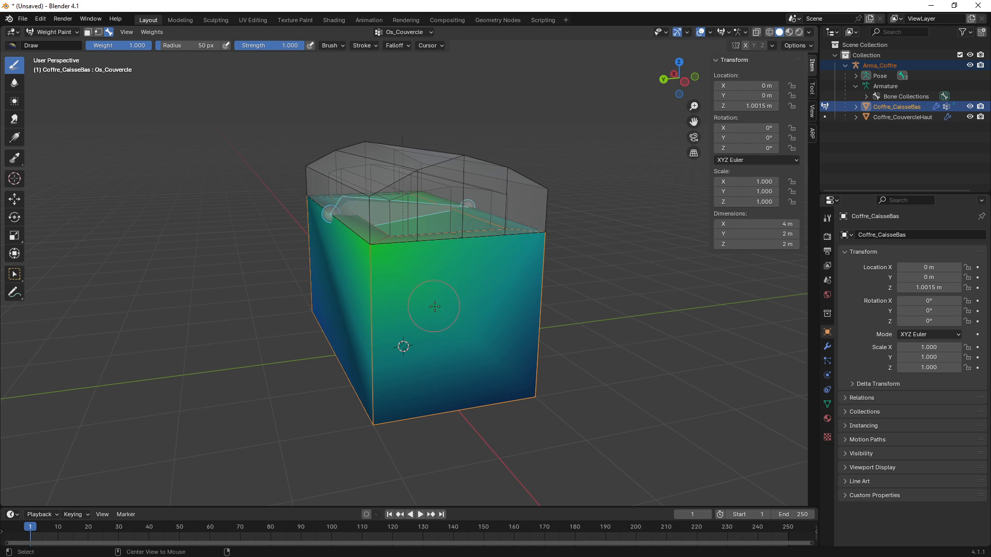
pyautogui.moveTo(435, 306); pyautogui.dragTo(458, 318, button='middle')
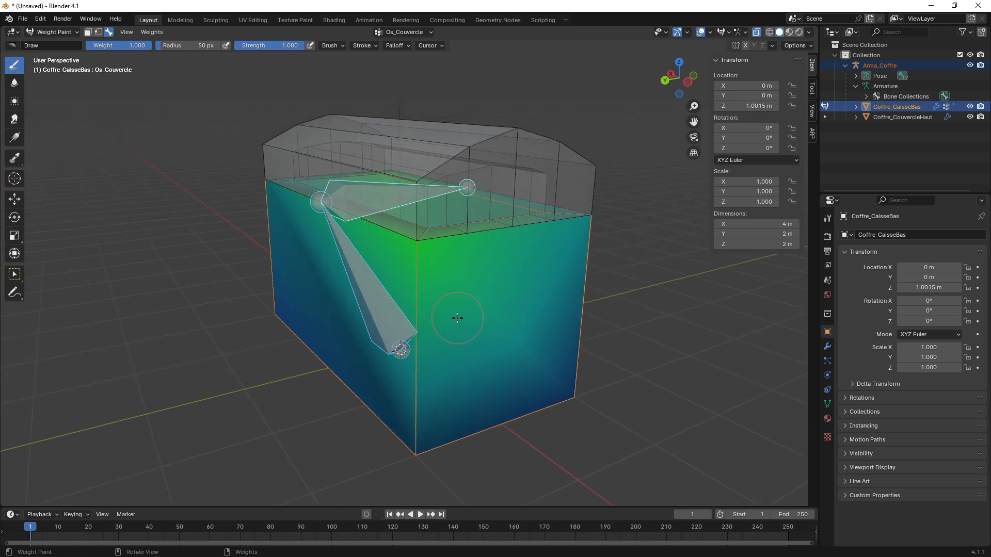
# Examine the Os_Couvercle weights on Coffre_CaisseBas from both sides, and make Os_Caisse the active bone
pyautogui.scroll(1, 455, 309)
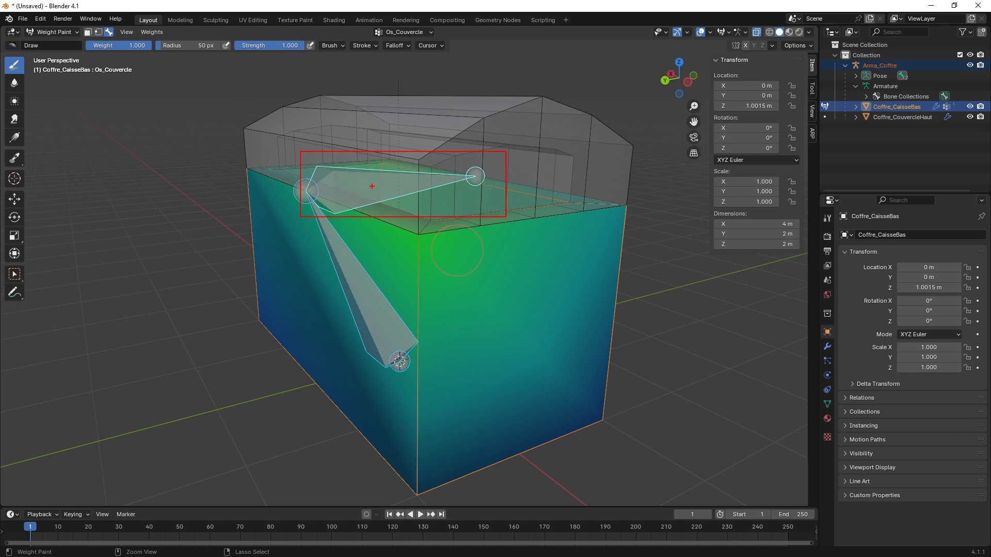
pyautogui.moveTo(471, 266)
pyautogui.mouseDown(button='middle')
pyautogui.moveTo(300, 266)
pyautogui.moveTo(443, 283)
pyautogui.moveTo(513, 277)
pyautogui.moveTo(445, 290)
pyautogui.moveTo(428, 309)
pyautogui.moveTo(365, 261)
pyautogui.moveTo(467, 284)
pyautogui.moveTo(398, 289)
pyautogui.moveTo(328, 266)
pyautogui.moveTo(492, 255)
pyautogui.moveTo(441, 254)
pyautogui.moveTo(472, 259)
pyautogui.moveTo(441, 249)
pyautogui.moveTo(457, 228)
pyautogui.mouseUp(button='middle')
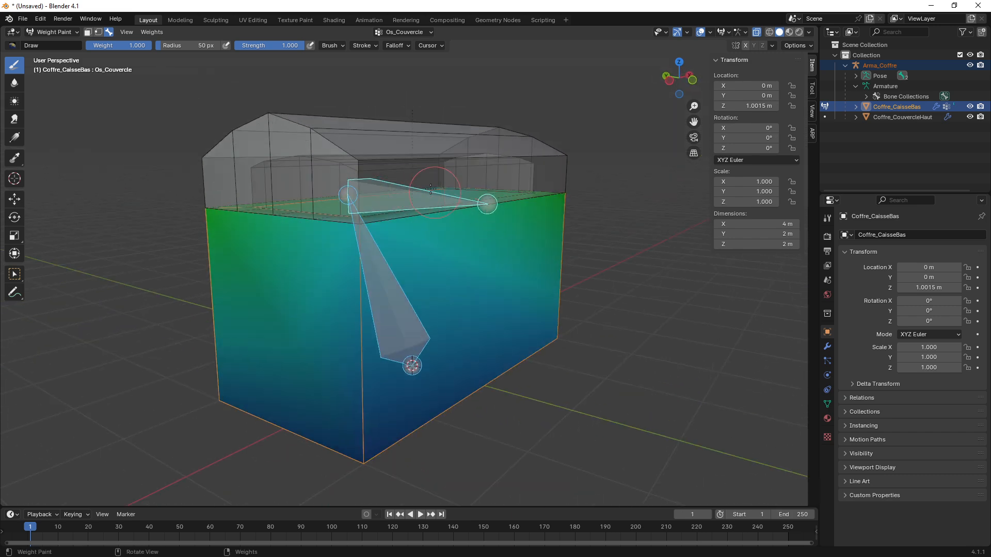
pyautogui.moveTo(431, 189)
pyautogui.mouseDown(button='middle')
pyautogui.moveTo(457, 228)
pyautogui.moveTo(375, 271)
pyautogui.mouseUp(button='middle')
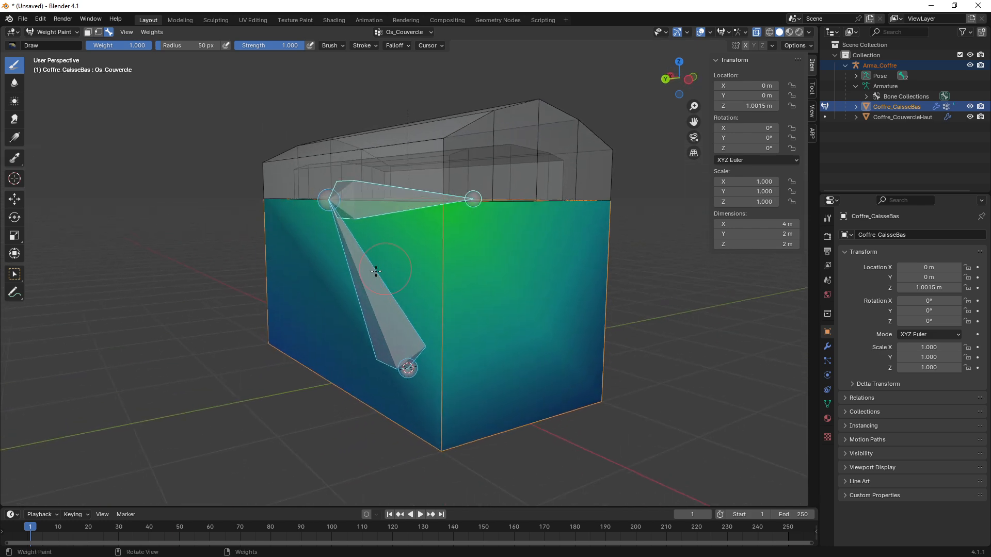
pyautogui.keyDown('ctrl'); pyautogui.click(378, 289); pyautogui.keyUp('ctrl')
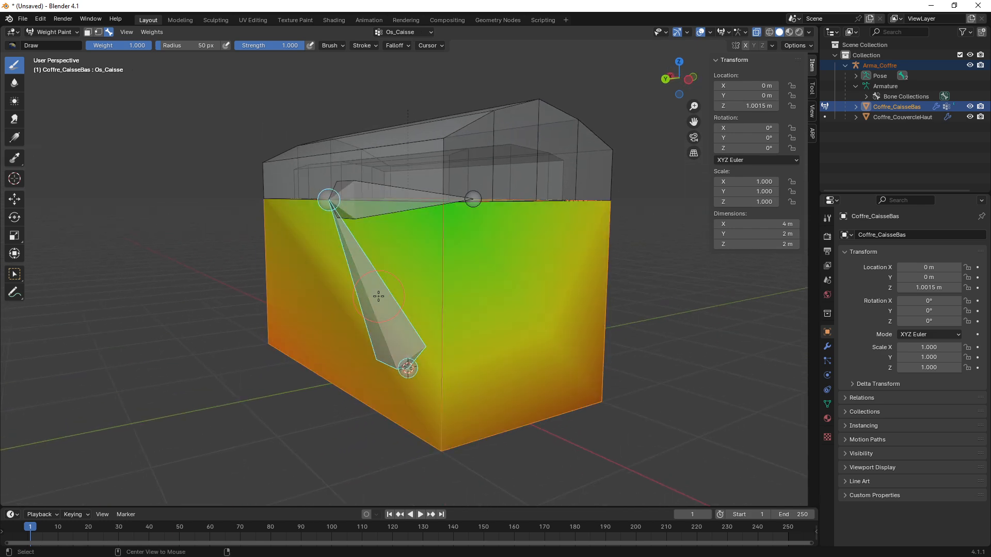
# Paint Os_Caisse influence onto the underside of Coffre_CaisseBas with the Draw brush at weight 1.000 and strength 1.000
pyautogui.scroll(1, 386, 290)
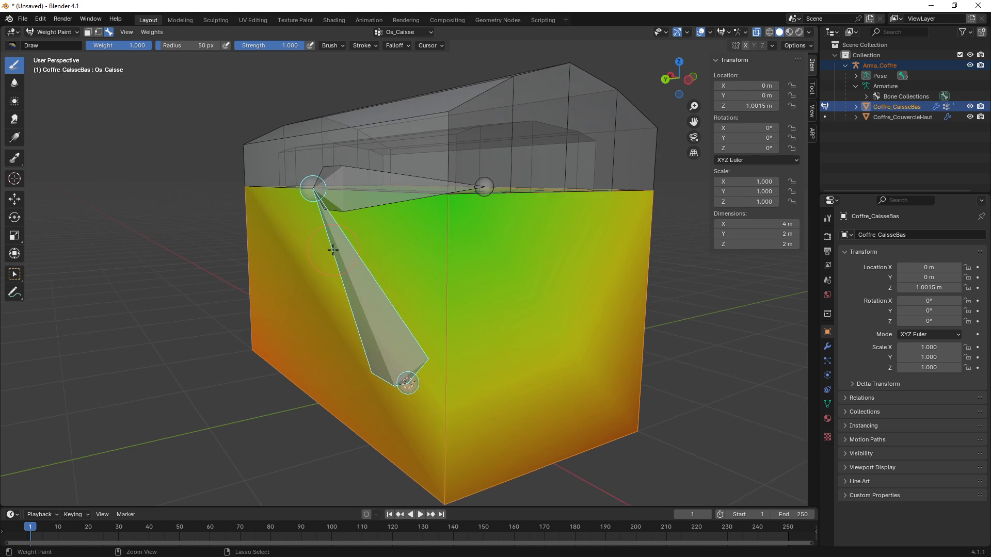
pyautogui.moveTo(571, 323)
pyautogui.mouseDown(button='middle')
pyautogui.moveTo(487, 325)
pyautogui.moveTo(416, 298)
pyautogui.moveTo(507, 274)
pyautogui.moveTo(564, 327)
pyautogui.moveTo(527, 339)
pyautogui.moveTo(524, 327)
pyautogui.moveTo(442, 305)
pyautogui.moveTo(425, 283)
pyautogui.mouseUp(button='middle')
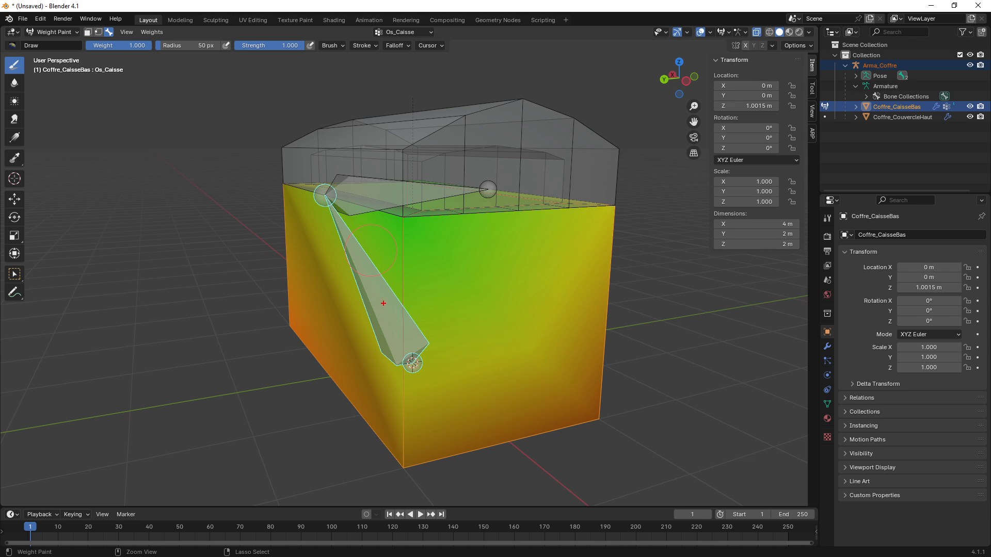
pyautogui.moveTo(566, 370); pyautogui.dragTo(428, 272)
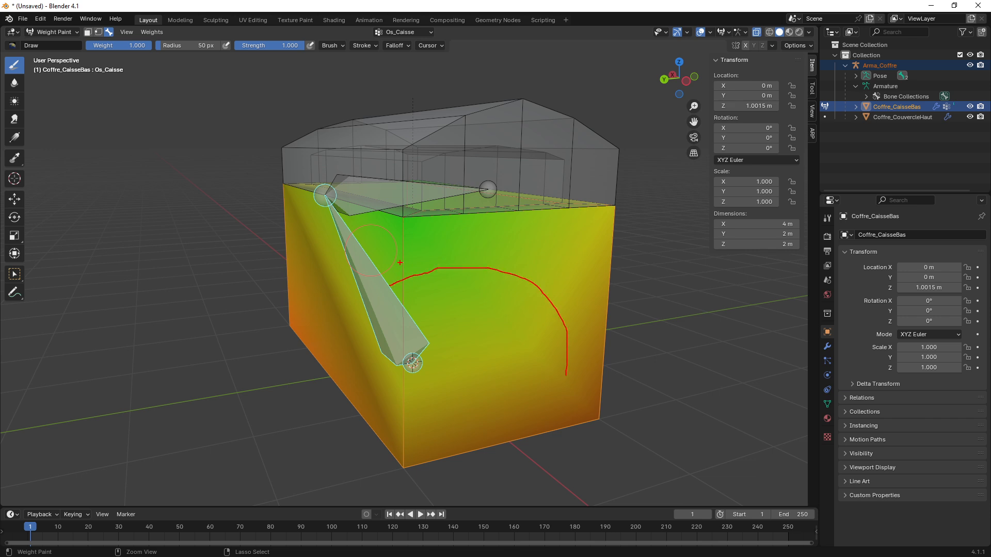
pyautogui.press('Escape')
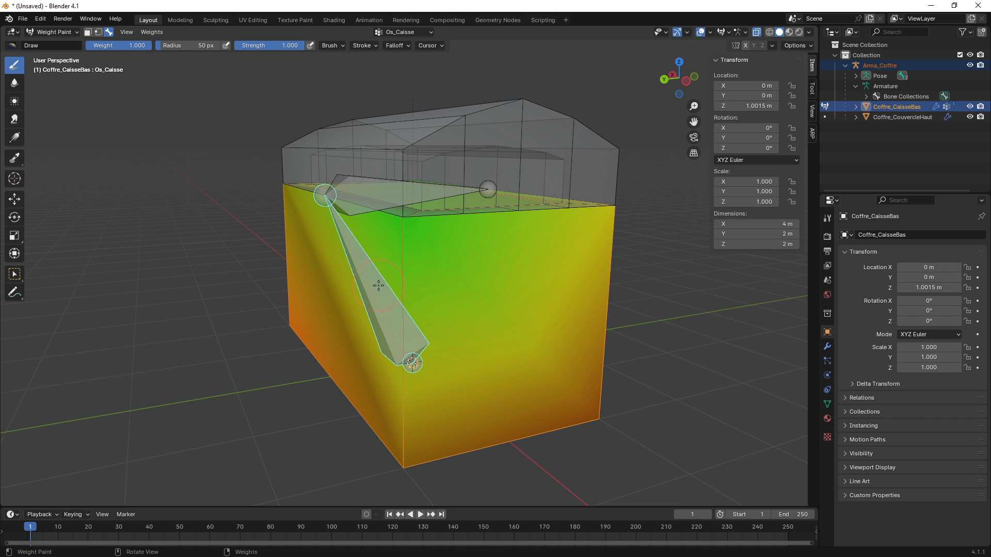
pyautogui.moveTo(377, 306)
pyautogui.mouseDown(button='middle')
pyautogui.moveTo(436, 320)
pyautogui.moveTo(416, 305)
pyautogui.moveTo(417, 280)
pyautogui.mouseUp(button='middle')
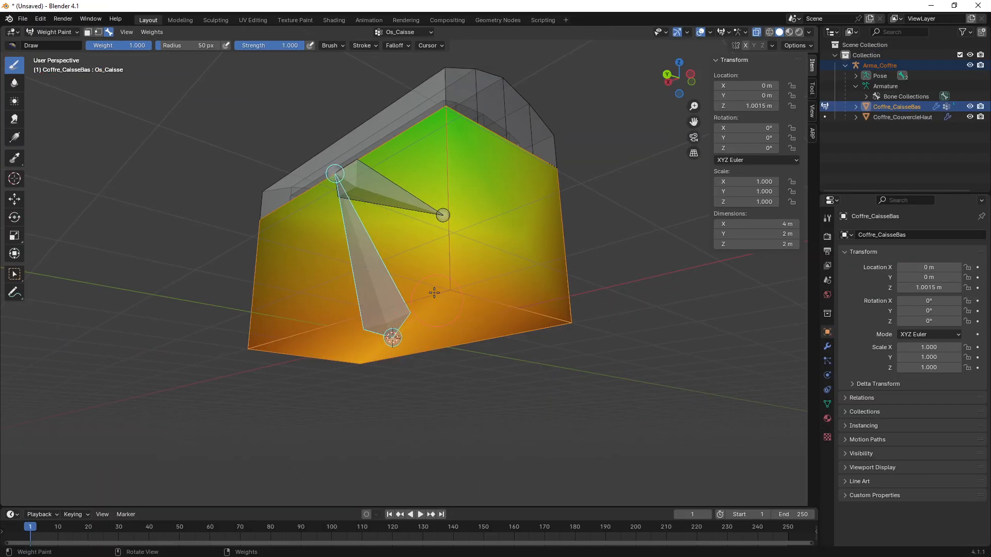
pyautogui.moveTo(439, 284); pyautogui.dragTo(449, 294)
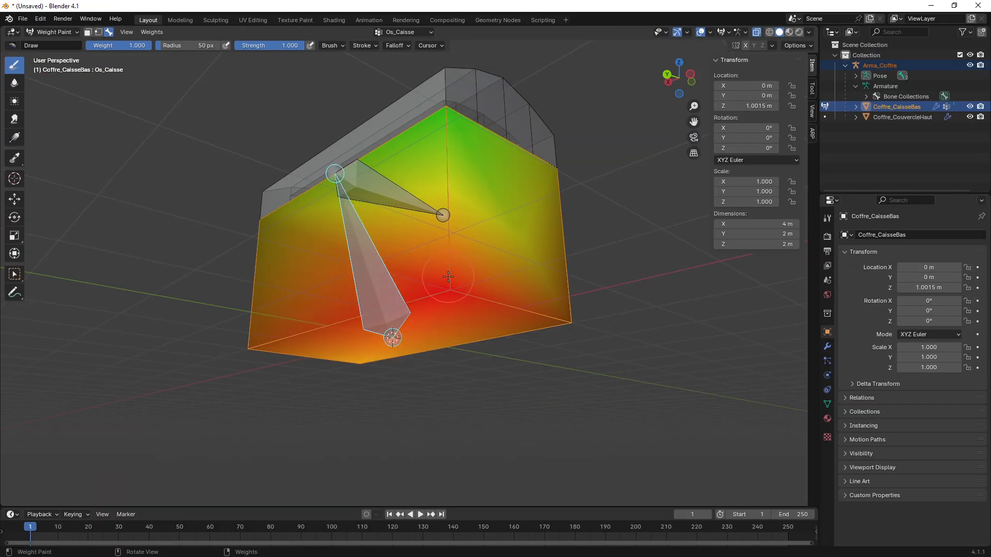
pyautogui.moveTo(459, 296)
pyautogui.mouseDown(button='middle')
pyautogui.moveTo(409, 302)
pyautogui.moveTo(504, 290)
pyautogui.moveTo(266, 330)
pyautogui.moveTo(263, 307)
pyautogui.moveTo(369, 326)
pyautogui.moveTo(394, 328)
pyautogui.moveTo(382, 310)
pyautogui.moveTo(431, 320)
pyautogui.moveTo(412, 296)
pyautogui.mouseUp(button='middle')
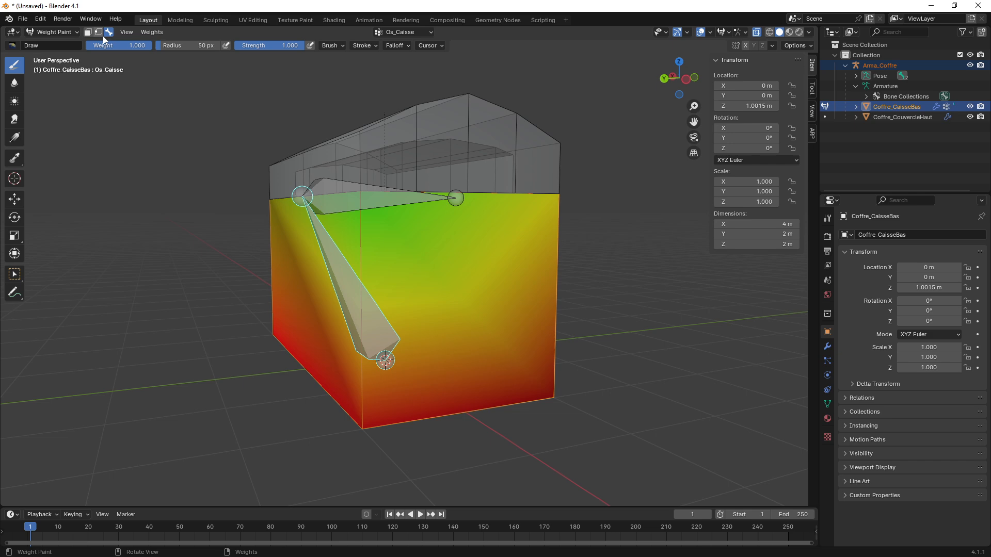
# Turn on vertex selection masking for Coffre_CaisseBas and select all of its vertices with the box selection tool
pyautogui.click(157, 65)
pyautogui.moveTo(590, 328)
pyautogui.mouseDown(button='middle')
pyautogui.moveTo(537, 330)
pyautogui.moveTo(596, 331)
pyautogui.mouseUp(button='middle')
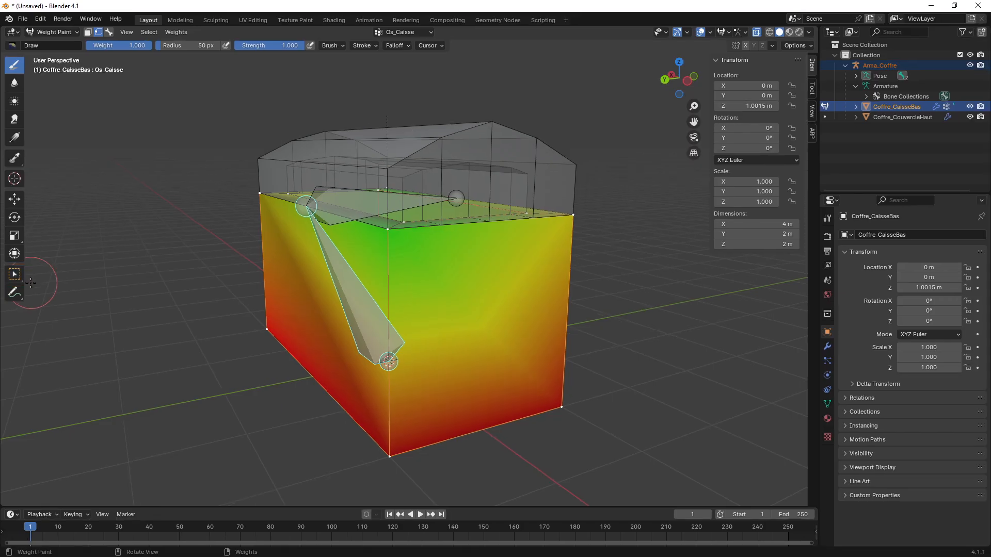
pyautogui.click(15, 274)
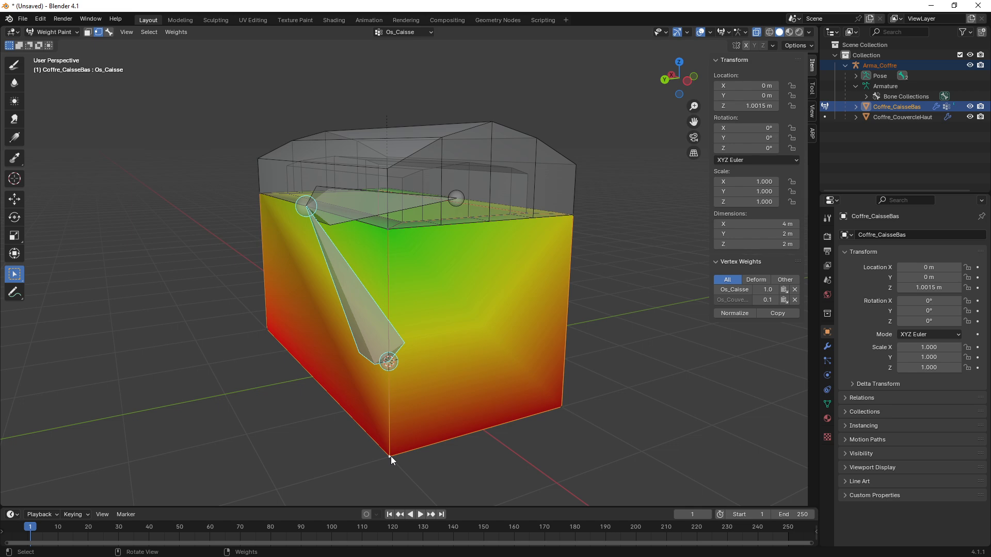
pyautogui.moveTo(392, 456)
pyautogui.mouseDown(button='middle')
pyautogui.moveTo(503, 321)
pyautogui.moveTo(442, 323)
pyautogui.moveTo(470, 314)
pyautogui.moveTo(450, 307)
pyautogui.moveTo(484, 302)
pyautogui.moveTo(440, 306)
pyautogui.mouseUp(button='middle')
pyautogui.moveTo(459, 405)
pyautogui.mouseDown(button='middle')
pyautogui.moveTo(441, 349)
pyautogui.moveTo(428, 342)
pyautogui.moveTo(436, 331)
pyautogui.mouseUp(button='middle')
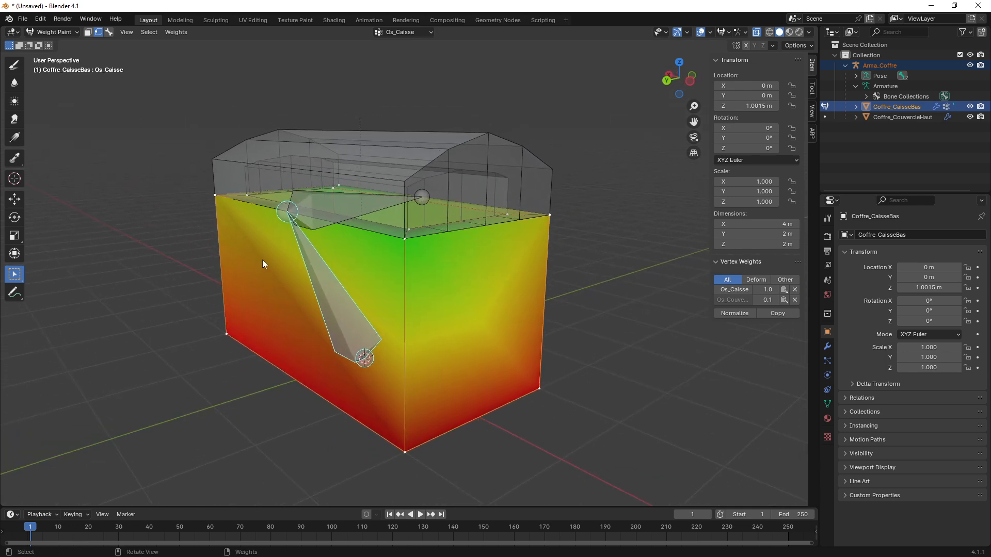
# Apply Set Weight with the Draw brush's weight of 1.000 to all selected box vertices for Os_Caisse
pyautogui.click(170, 33)
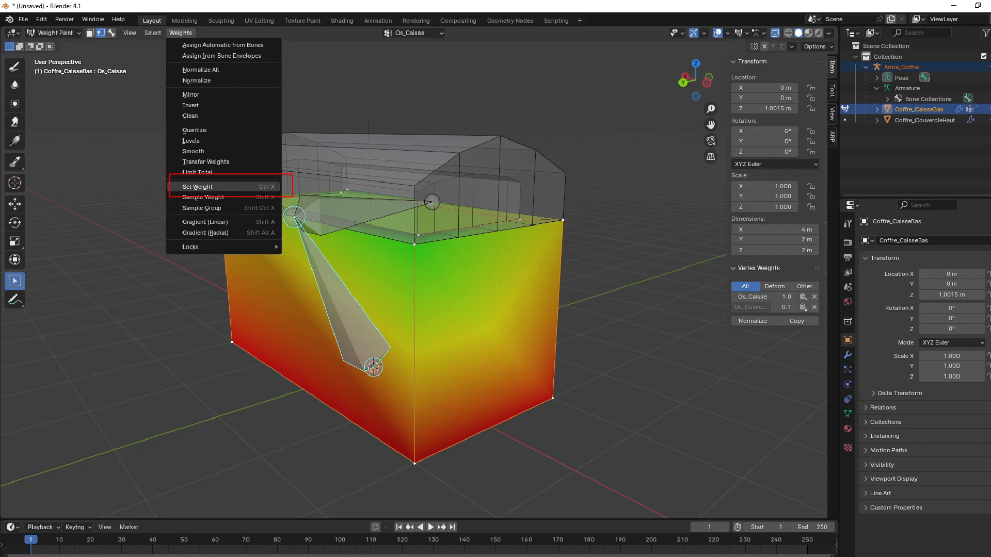
pyautogui.click(252, 187)
pyautogui.click(14, 64)
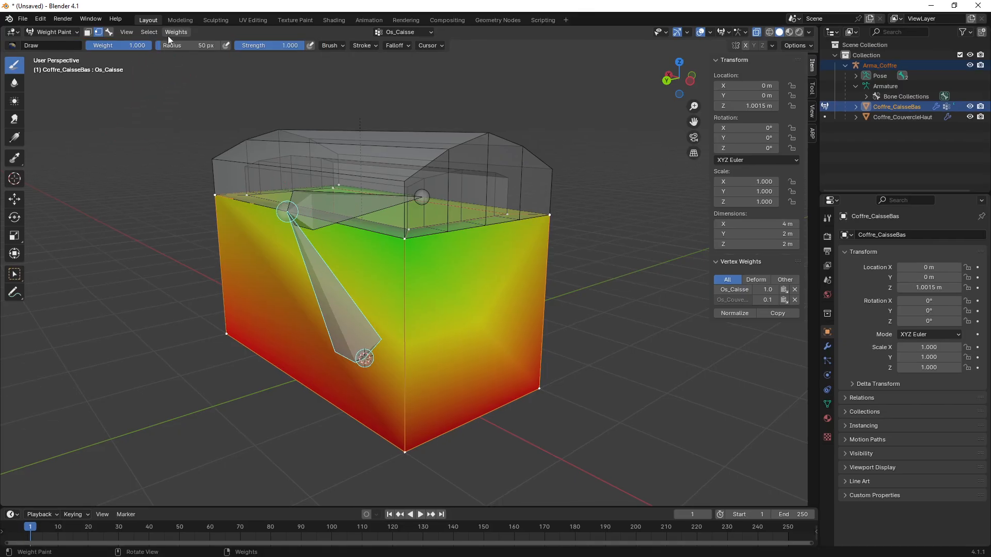
pyautogui.click(234, 54)
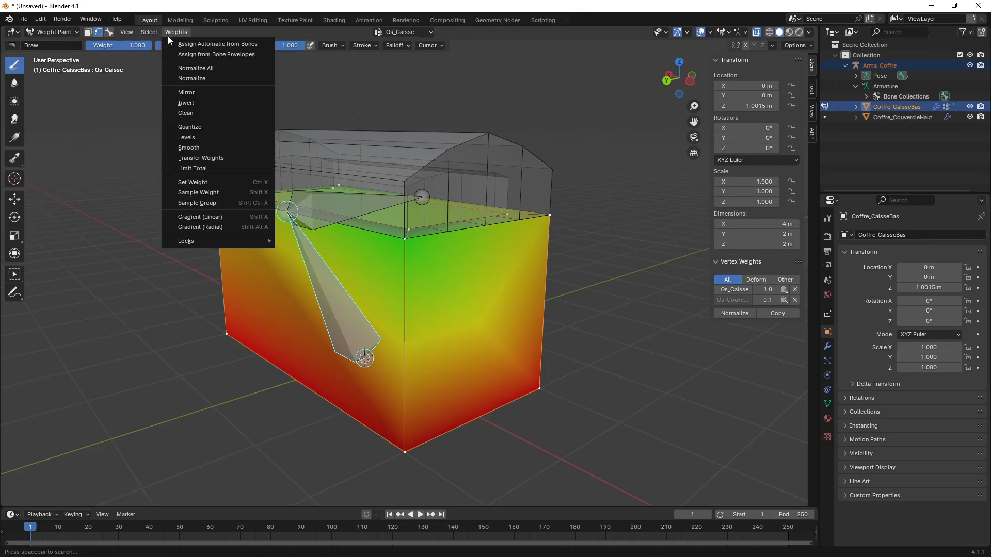
pyautogui.click(258, 184)
pyautogui.moveTo(445, 298); pyautogui.dragTo(363, 264, button='middle')
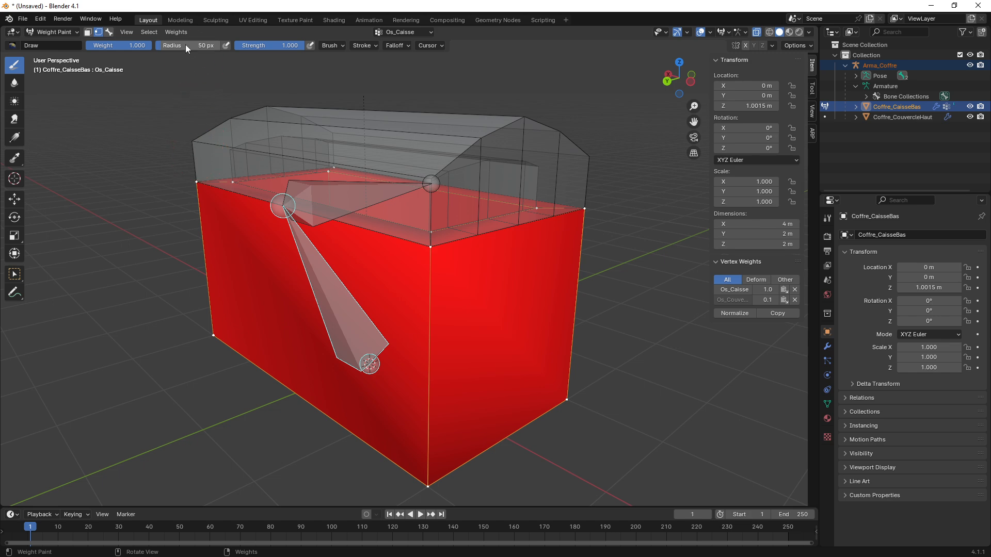
# Normalize all vertex groups of Coffre_CaisseBas for the deform pose bones, keeping the active Os_Caisse group locked
pyautogui.click(176, 32)
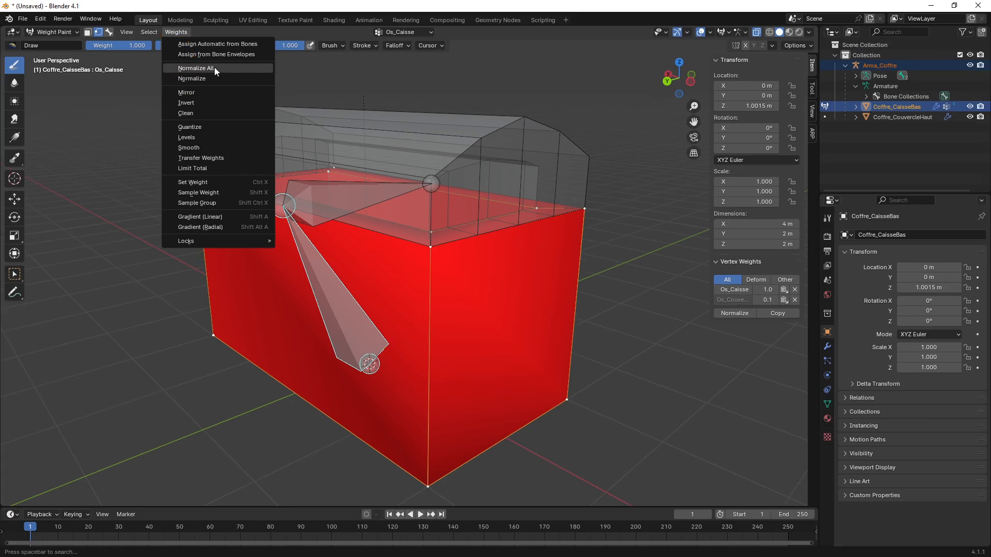
pyautogui.click(215, 68)
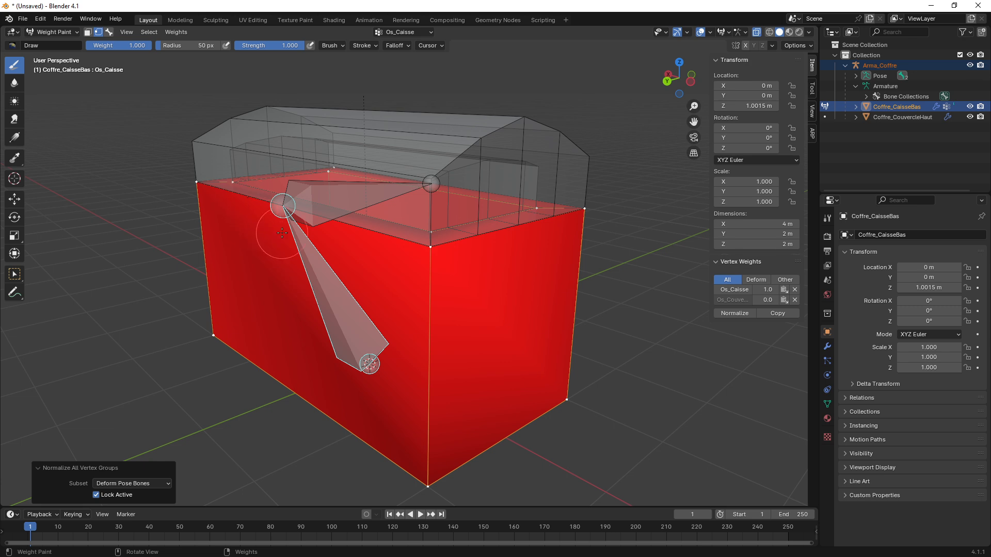
pyautogui.moveTo(282, 231)
pyautogui.mouseDown(button='middle')
pyautogui.moveTo(273, 228)
pyautogui.moveTo(313, 263)
pyautogui.moveTo(333, 254)
pyautogui.mouseUp(button='middle')
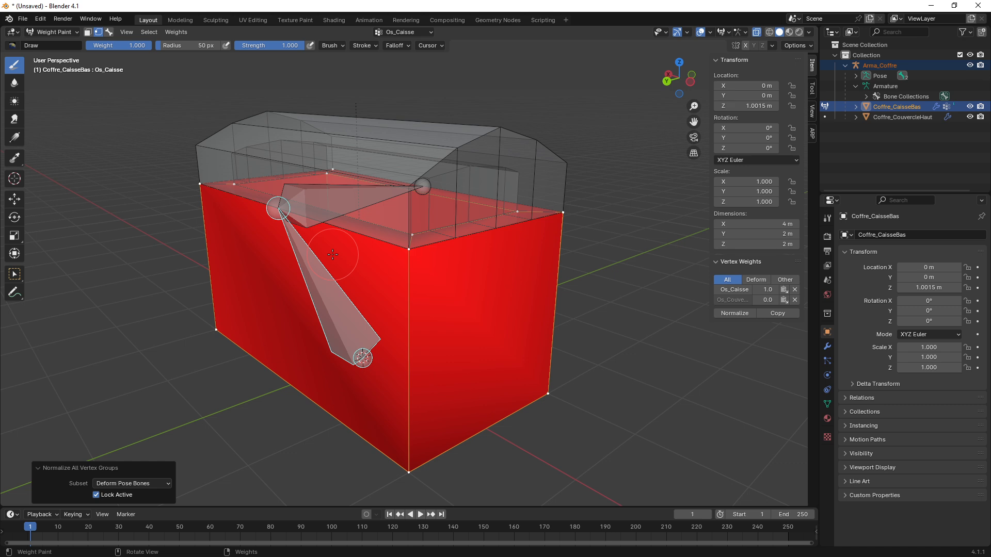
pyautogui.moveTo(419, 251); pyautogui.dragTo(405, 237, button='middle')
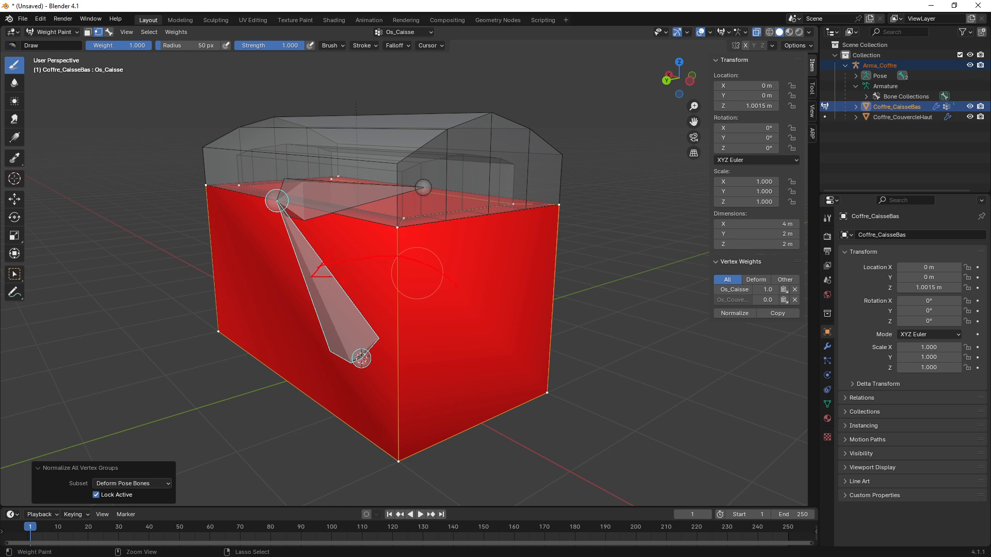
pyautogui.keyDown('ctrl'); pyautogui.moveTo(433, 295); pyautogui.dragTo(316, 263, button='right'); pyautogui.keyUp('ctrl')
pyautogui.keyDown('ctrl'); pyautogui.moveTo(326, 179); pyautogui.dragTo(392, 201, button='right'); pyautogui.keyUp('ctrl')
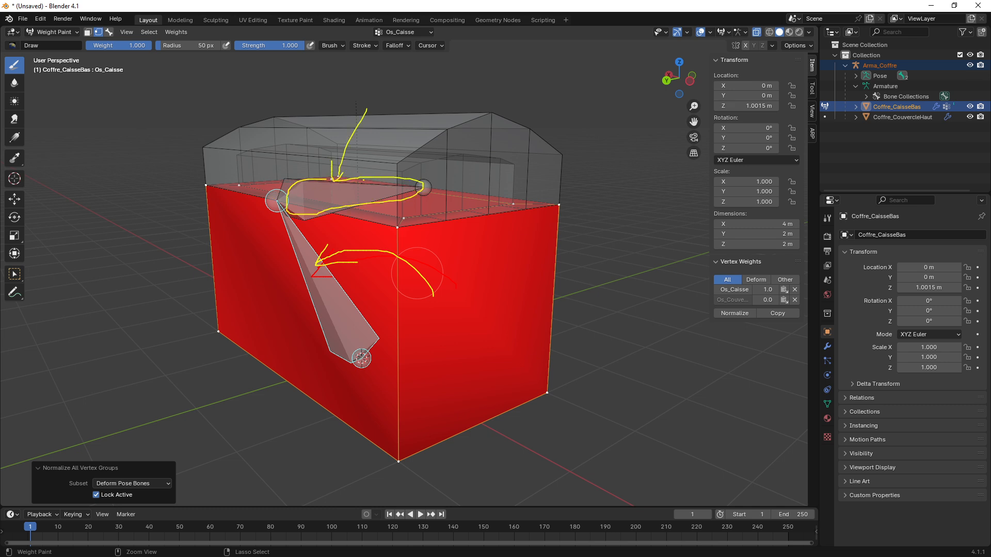
pyautogui.keyDown('ctrl'); pyautogui.moveTo(427, 176); pyautogui.dragTo(540, 206, button='right'); pyautogui.keyUp('ctrl')
pyautogui.press('Escape')
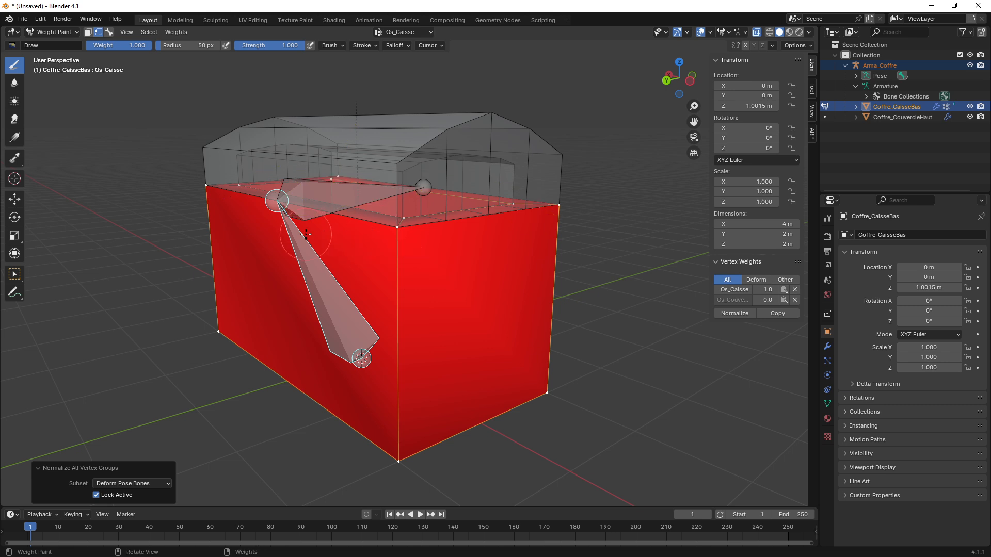
pyautogui.moveTo(310, 239)
pyautogui.mouseDown(button='middle')
pyautogui.moveTo(317, 233)
pyautogui.moveTo(325, 268)
pyautogui.moveTo(310, 261)
pyautogui.mouseUp(button='middle')
pyautogui.scroll(-1, 321, 248)
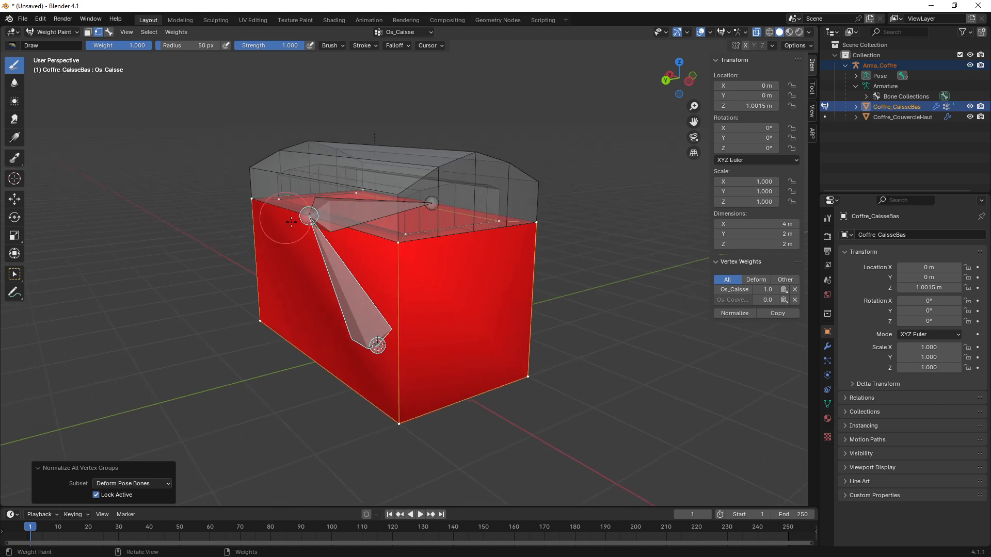
# Return to Object Mode, clear the selection, and select Arma_Coffre followed by Coffre_CouvercleHaut as the active object
pyautogui.click(67, 34)
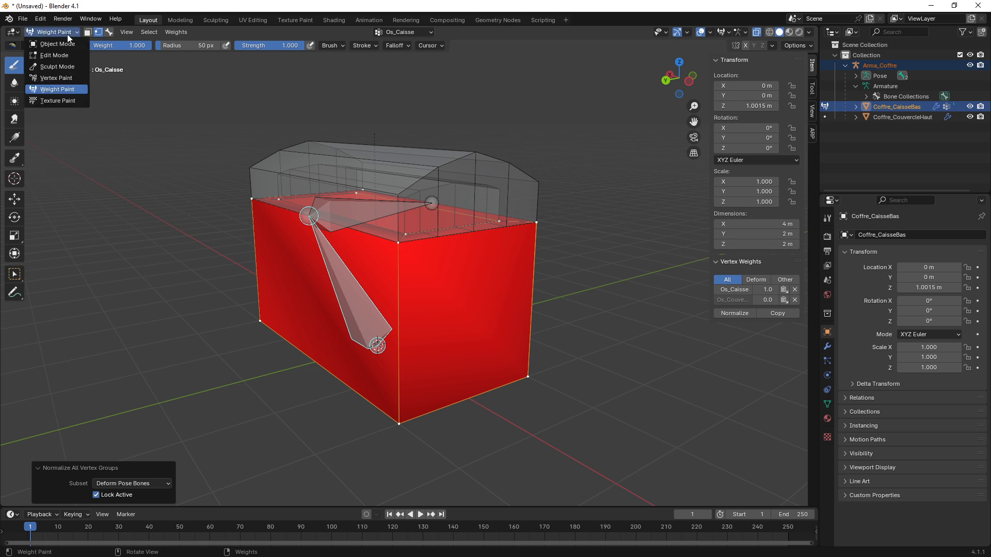
pyautogui.click(60, 44)
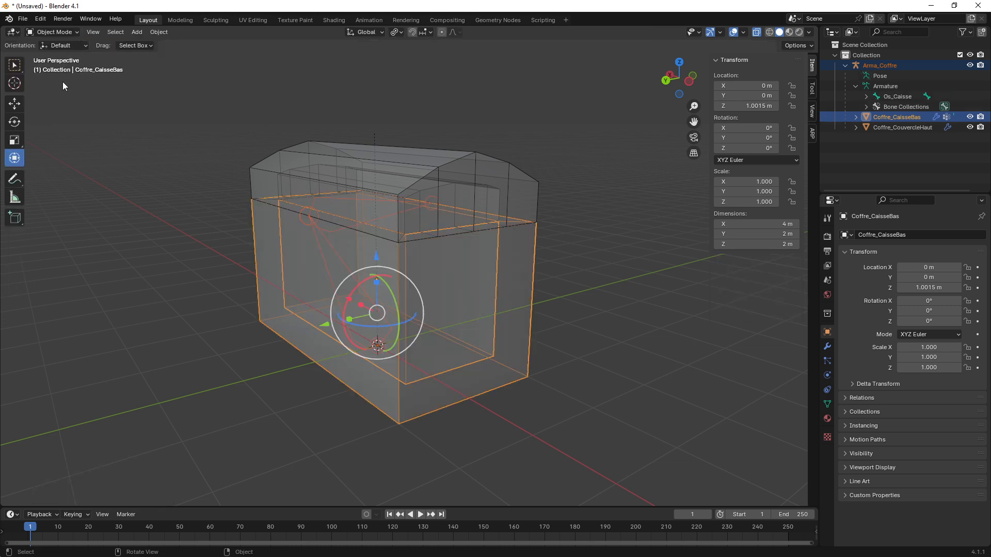
pyautogui.click(150, 222)
pyautogui.click(341, 260)
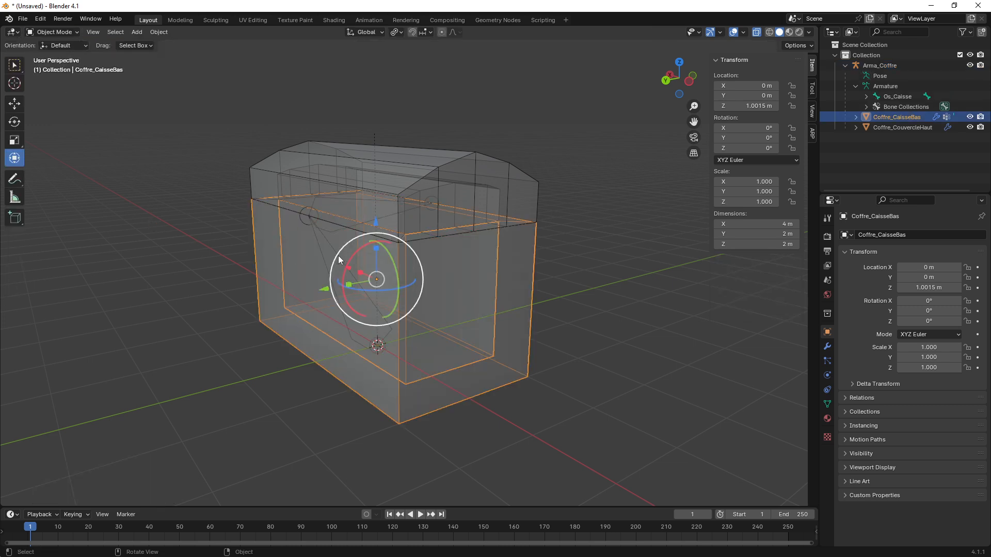
pyautogui.click(320, 243)
pyautogui.click(355, 152)
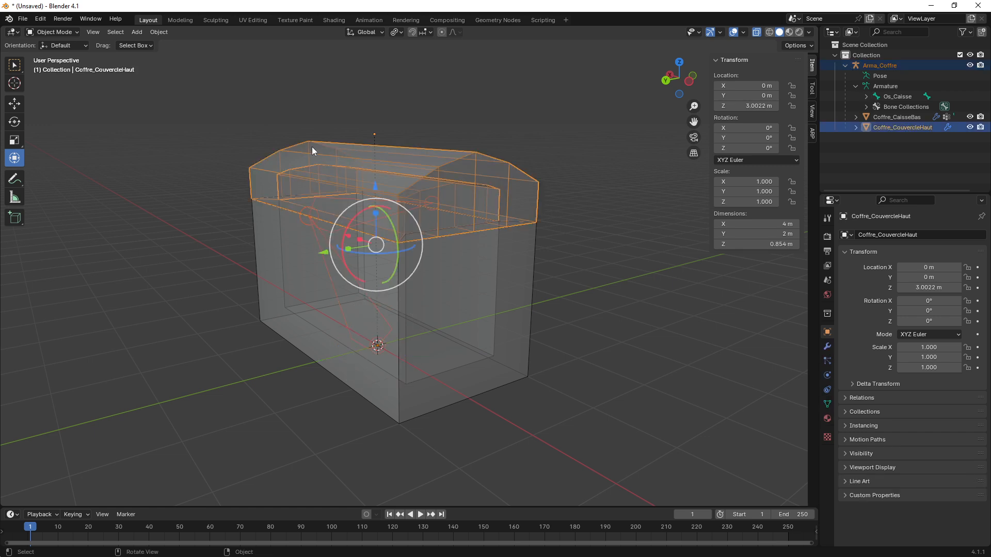
# Switch Coffre_CouvercleHaut to Weight Paint mode with Os_Couvercle as the active bone, and inspect its weights
pyautogui.click(73, 33)
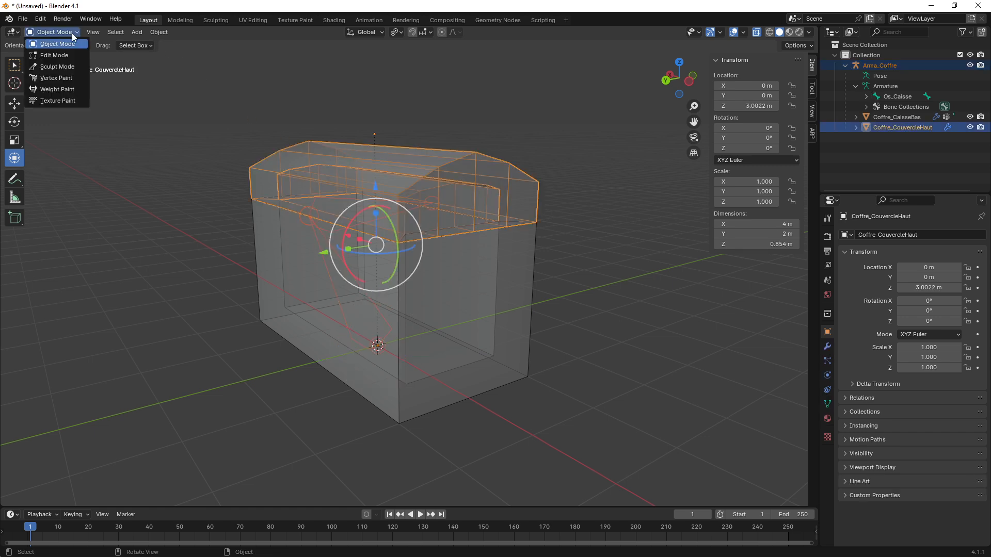
pyautogui.click(66, 92)
pyautogui.moveTo(378, 257)
pyautogui.mouseDown(button='middle')
pyautogui.moveTo(356, 260)
pyautogui.moveTo(387, 255)
pyautogui.moveTo(305, 263)
pyautogui.moveTo(376, 268)
pyautogui.moveTo(332, 288)
pyautogui.moveTo(277, 291)
pyautogui.mouseUp(button='middle')
pyautogui.click(362, 192)
pyautogui.moveTo(306, 287); pyautogui.dragTo(371, 256, button='middle')
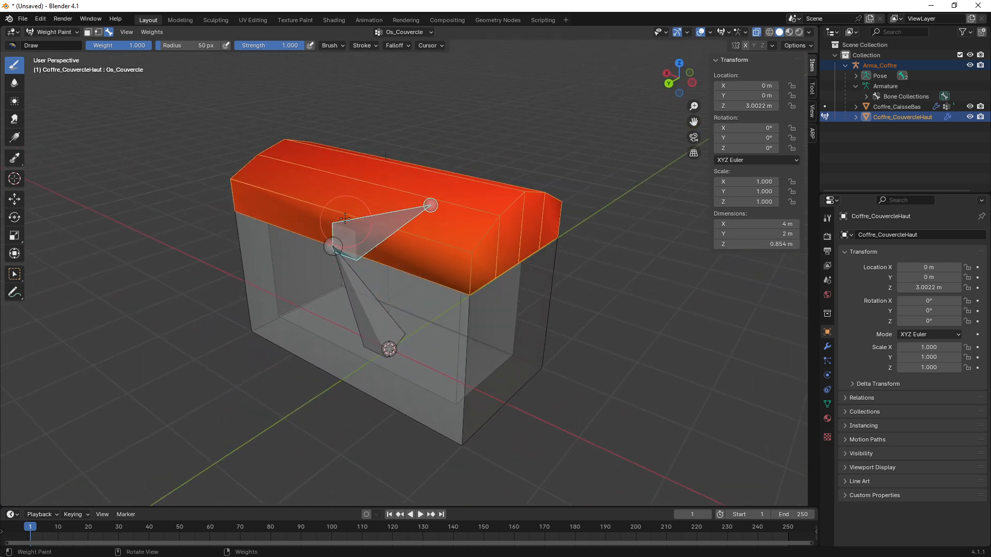
# Enable vertex selection masking on Coffre_CouvercleHaut, select all lid vertices, and apply Set Weight at 1.000 for Os_Couvercle
pyautogui.click(97, 33)
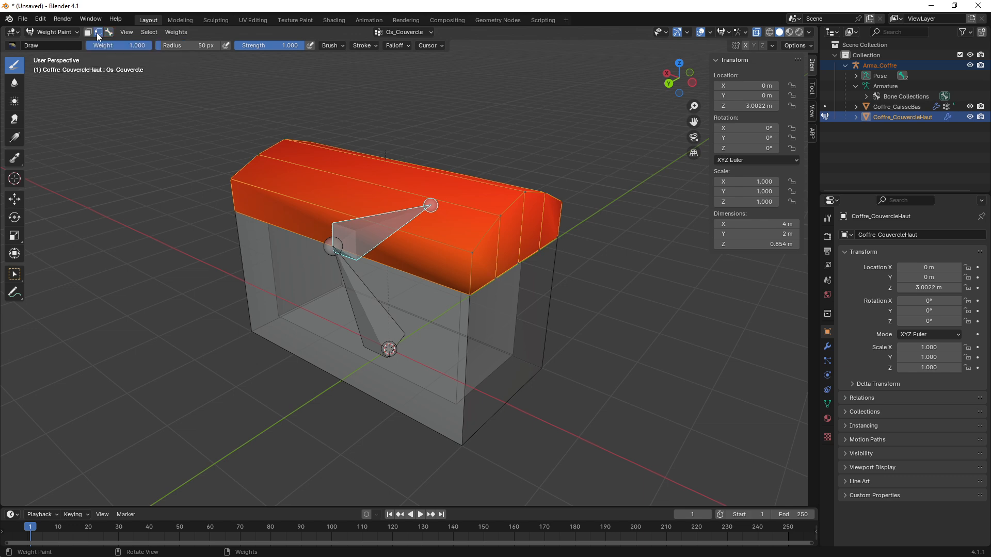
pyautogui.click(17, 275)
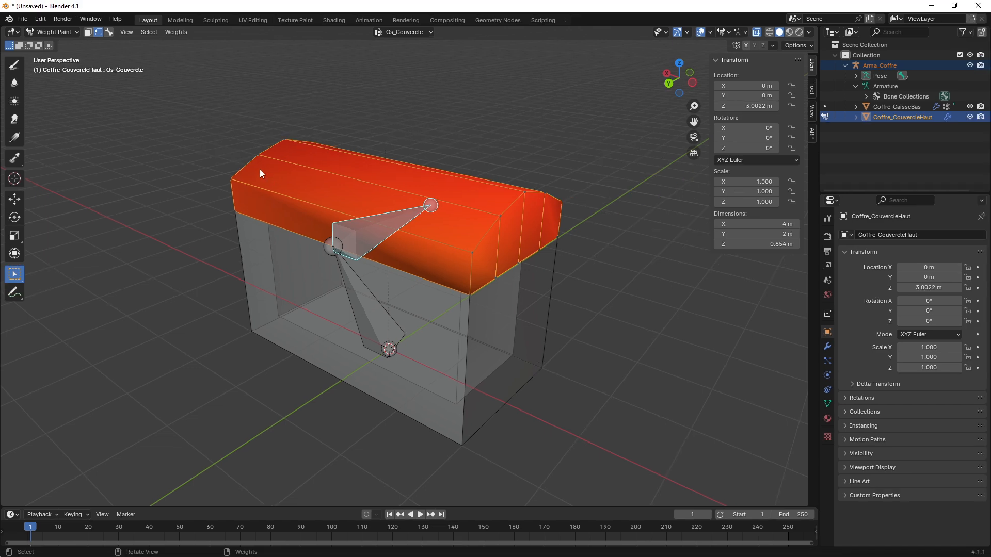
pyautogui.click(231, 179)
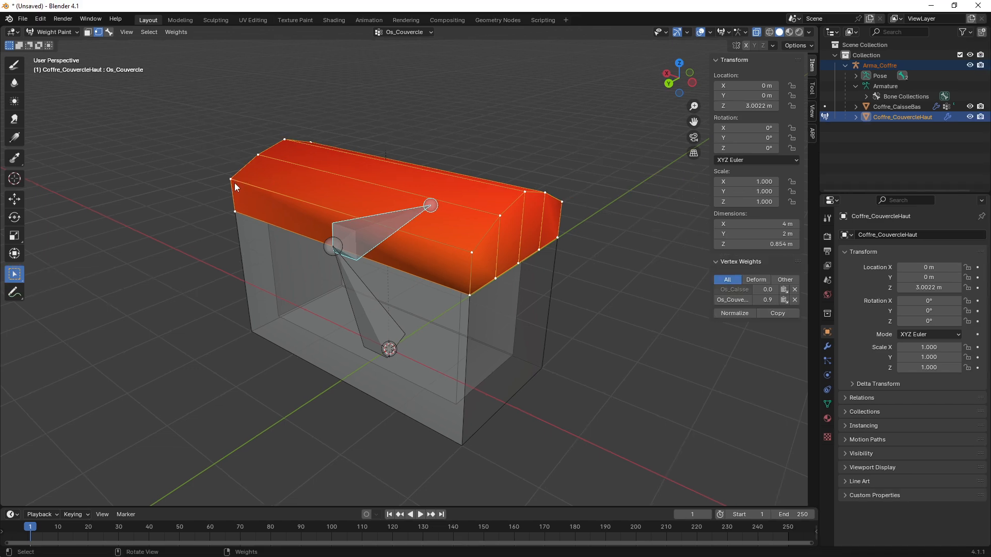
pyautogui.click(176, 32)
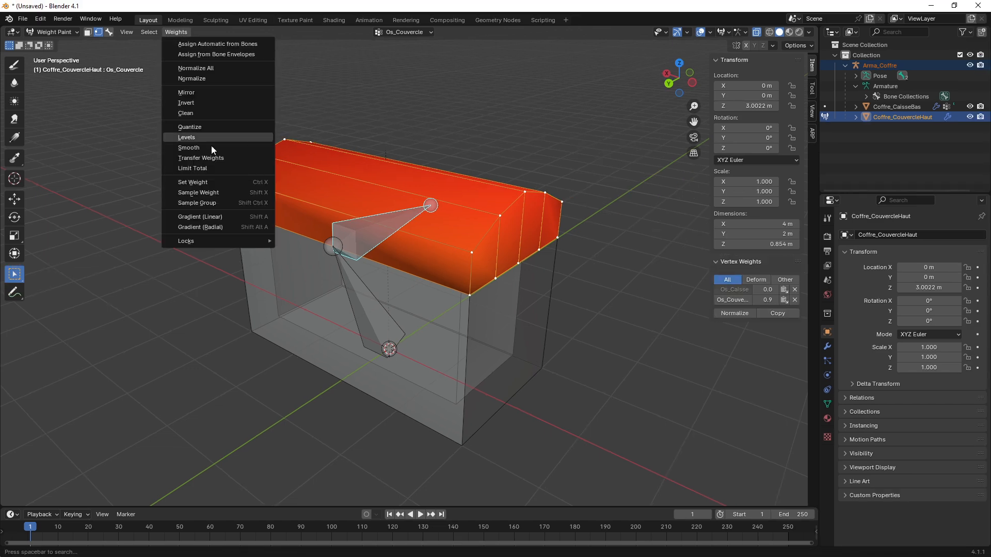
pyautogui.click(215, 182)
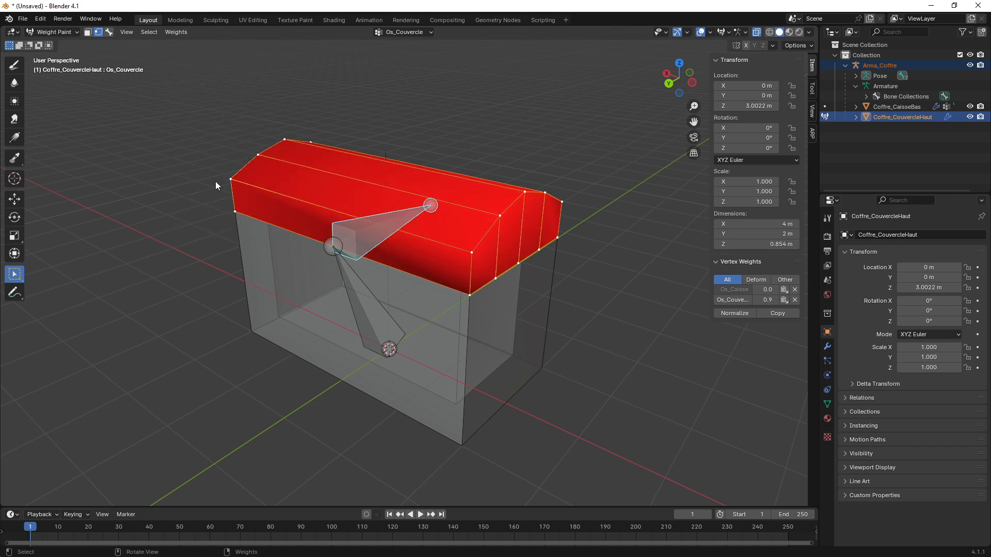
# Normalize all vertex groups of Coffre_CouvercleHaut for the deform pose bones with the active group locked, and return to bone selection
pyautogui.scroll(2, 255, 204)
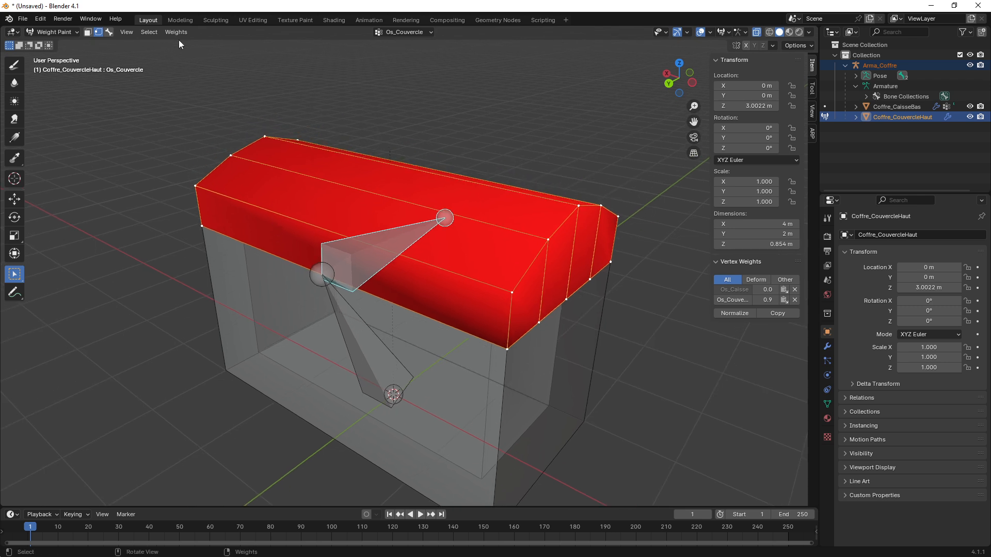
pyautogui.click(176, 33)
pyautogui.click(198, 70)
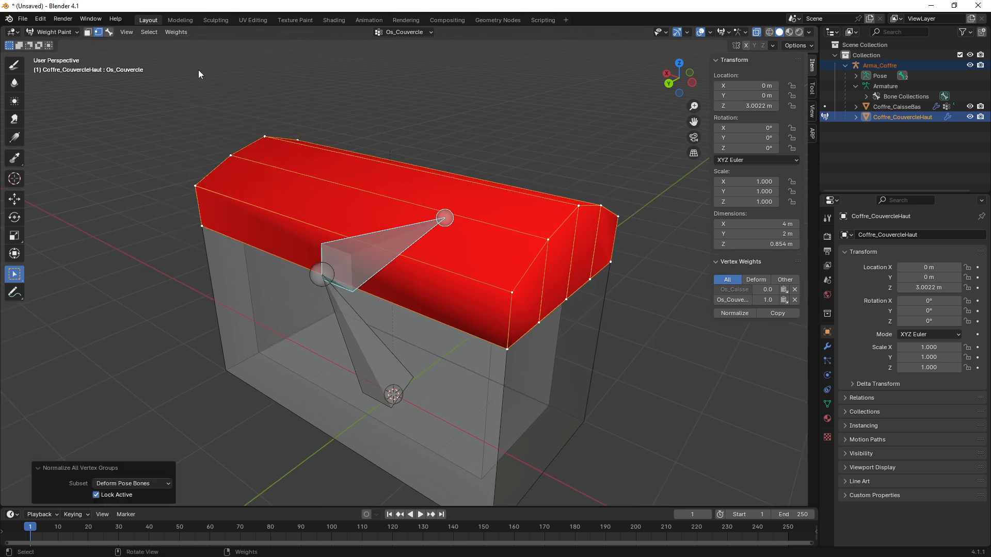
pyautogui.click(108, 35)
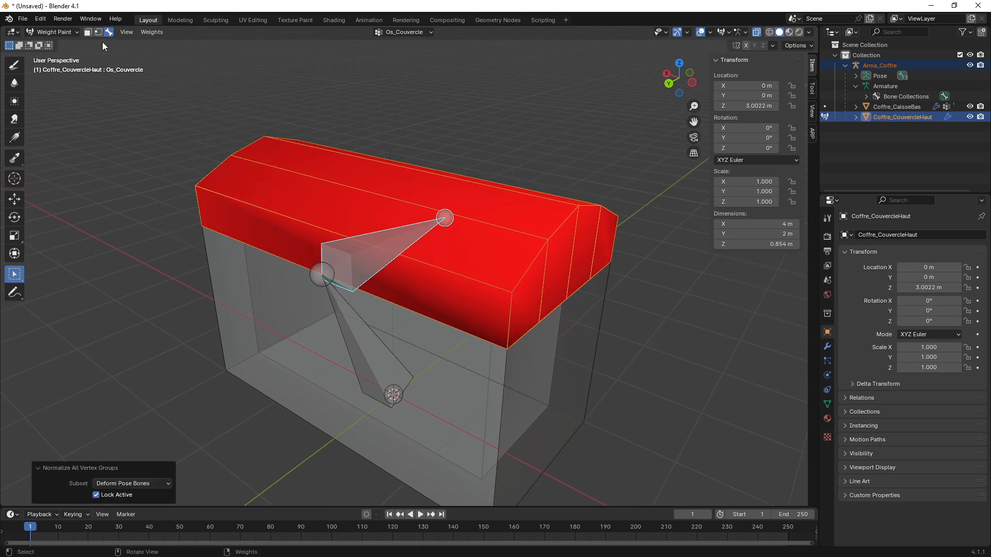
# Examine the lid's weight colours for Os_Couvercle and Os_Caisse by alternating the active bone
pyautogui.moveTo(257, 224); pyautogui.dragTo(233, 210, button='middle')
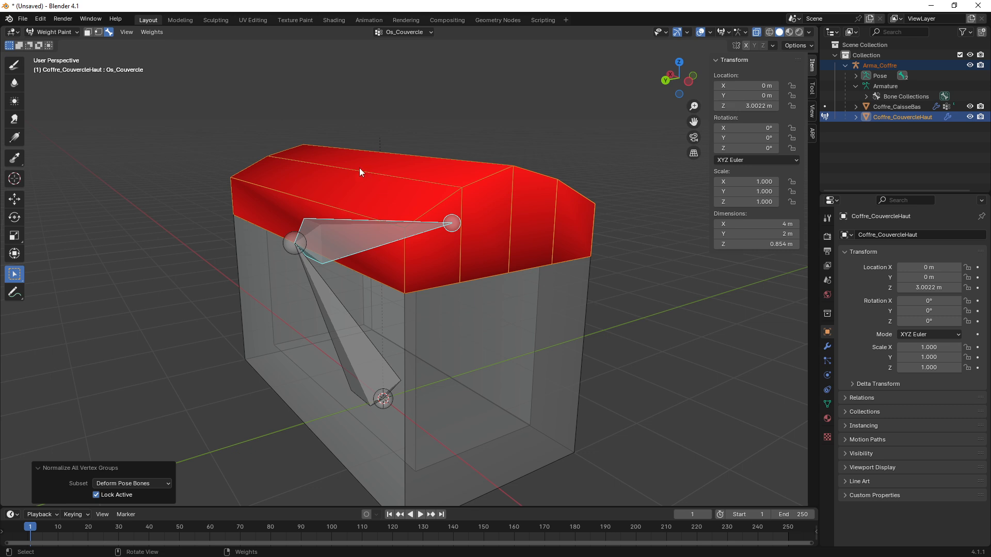
pyautogui.moveTo(213, 116); pyautogui.dragTo(631, 289)
pyautogui.moveTo(456, 124)
pyautogui.mouseDown()
pyautogui.moveTo(412, 150)
pyautogui.moveTo(388, 191)
pyautogui.moveTo(398, 194)
pyautogui.mouseUp()
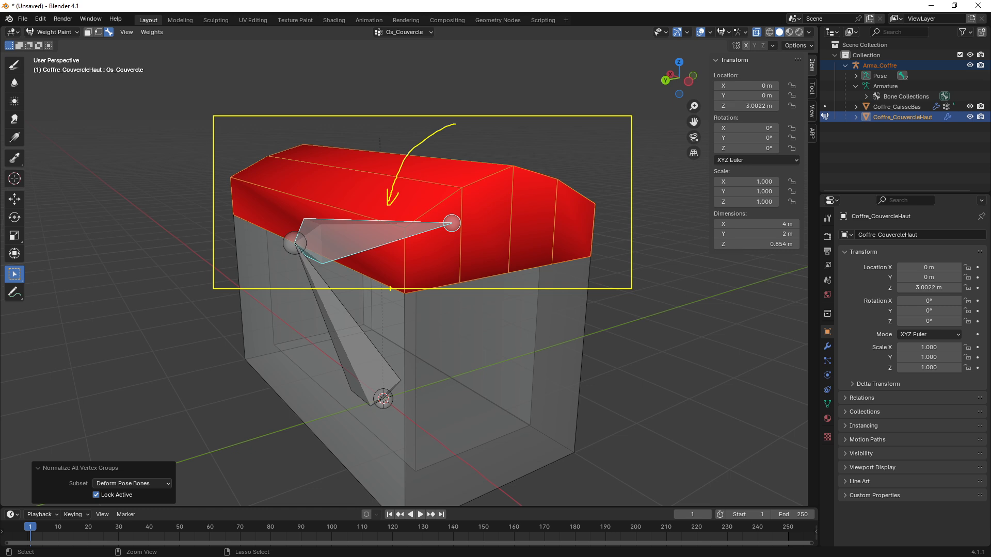
pyautogui.press('Escape')
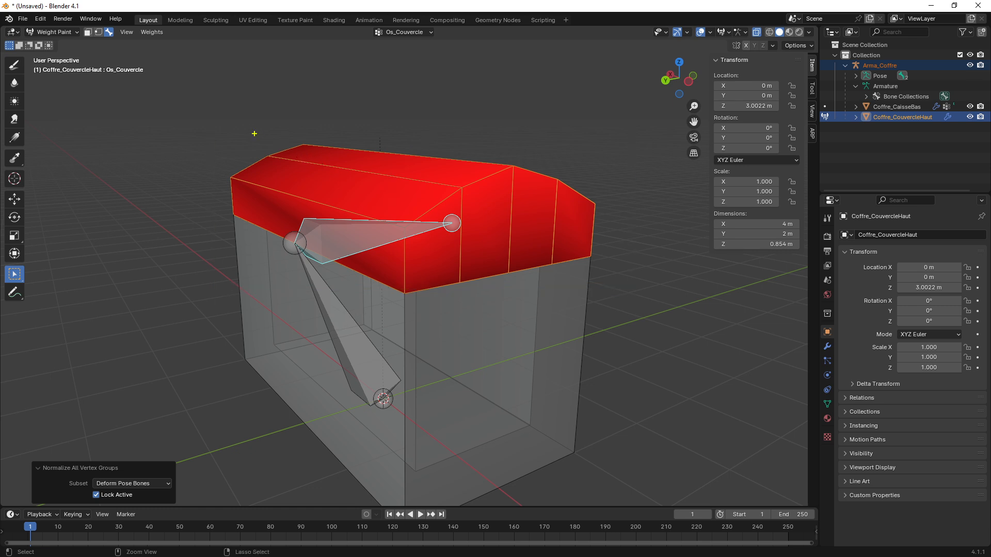
pyautogui.moveTo(207, 120)
pyautogui.keyDown('ctrl'); pyautogui.mouseDown()
pyautogui.moveTo(526, 263)
pyautogui.moveTo(628, 280)
pyautogui.mouseUp(); pyautogui.keyUp('ctrl')
pyautogui.moveTo(438, 127)
pyautogui.mouseDown()
pyautogui.moveTo(383, 177)
pyautogui.moveTo(377, 195)
pyautogui.mouseUp()
pyautogui.moveTo(367, 175); pyautogui.dragTo(395, 185)
pyautogui.press('Escape')
pyautogui.keyDown('ctrl'); pyautogui.click(342, 330); pyautogui.keyUp('ctrl')
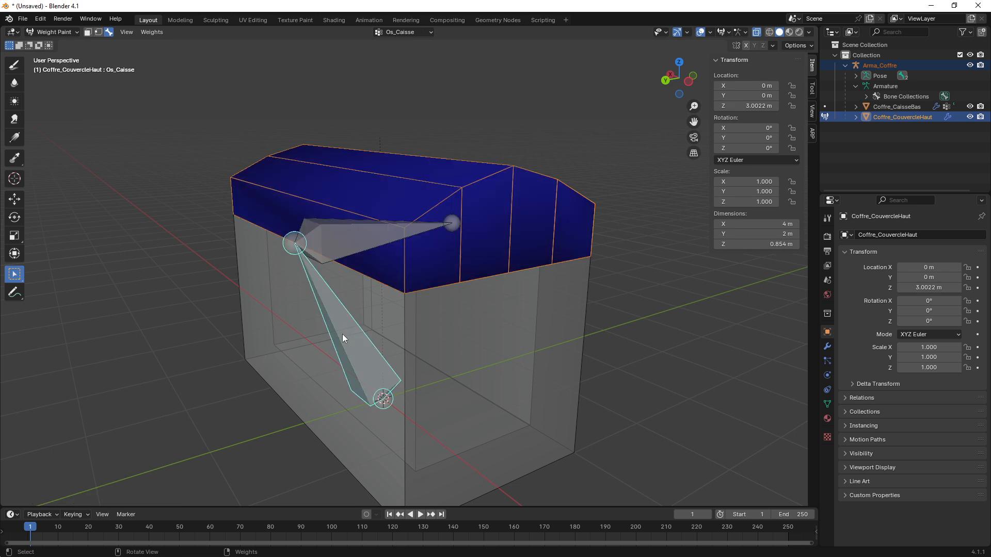
pyautogui.moveTo(351, 350); pyautogui.dragTo(342, 236, button='middle')
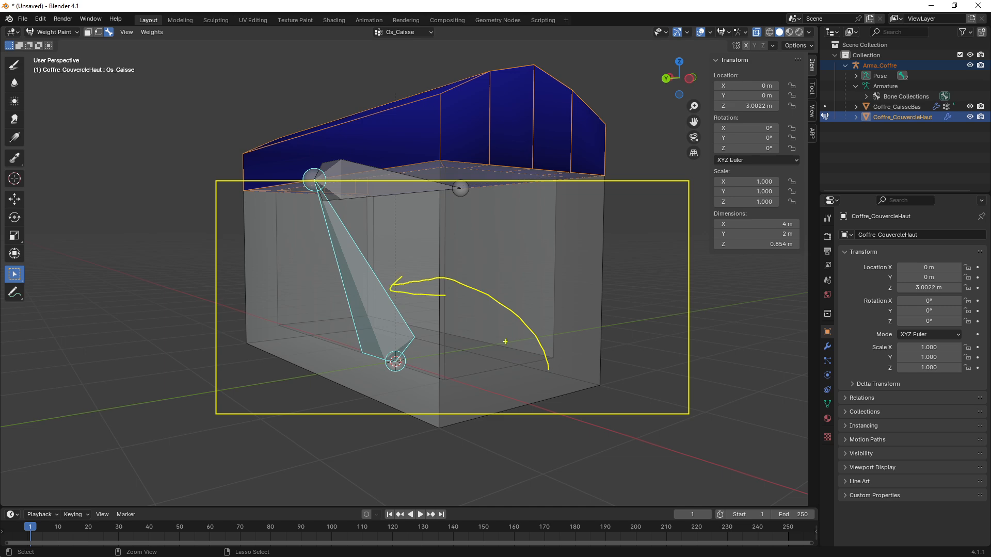
pyautogui.moveTo(499, 336); pyautogui.dragTo(403, 239, button='middle')
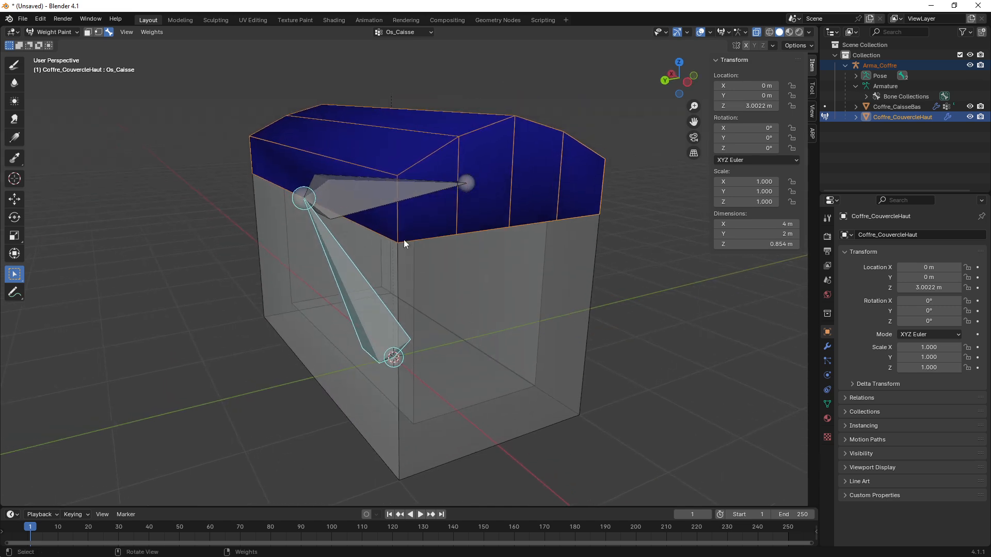
pyautogui.click(339, 202)
pyautogui.click(348, 287)
pyautogui.moveTo(367, 308); pyautogui.dragTo(477, 271, button='middle')
# Return to Object Mode, clear the selection, and select Arma_Coffre followed by Coffre_CaisseBas as the active object
pyautogui.click(48, 34)
pyautogui.click(51, 44)
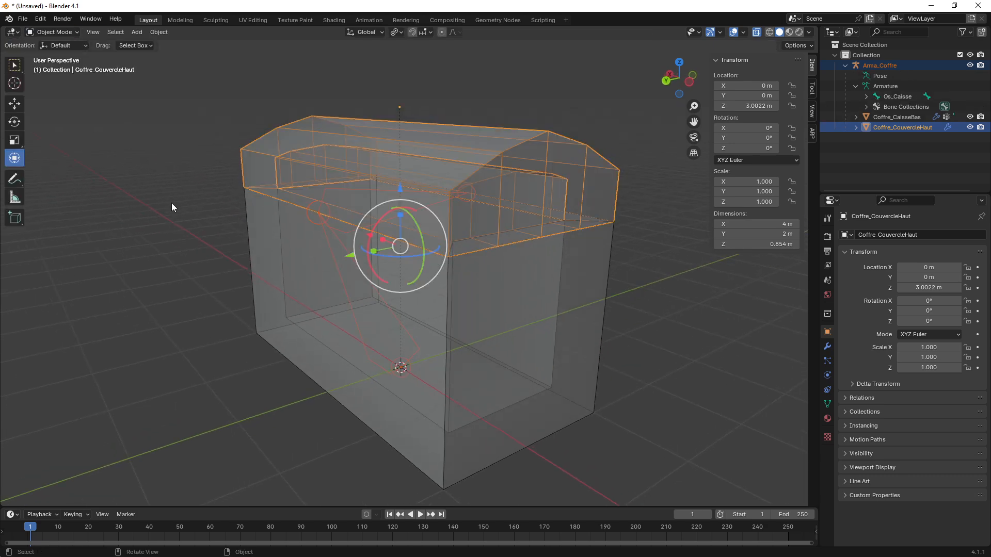
pyautogui.click(171, 203)
pyautogui.click(356, 270)
pyautogui.click(342, 255)
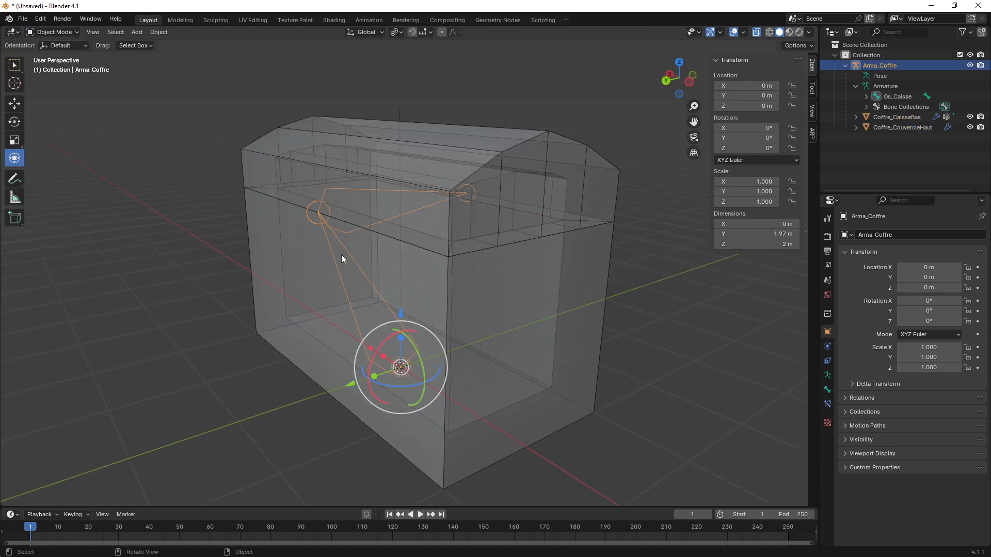
pyautogui.keyDown('shift'); pyautogui.click(277, 256); pyautogui.keyUp('shift')
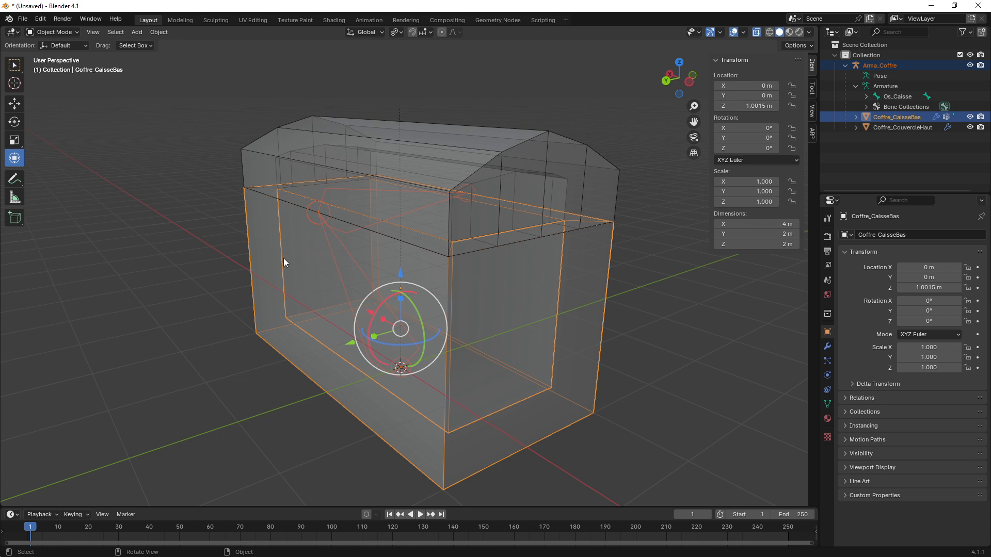
# Switch Coffre_CaisseBas to Weight Paint mode with bone selection, and examine its weights for Os_Couvercle and Os_Caisse
pyautogui.click(59, 32)
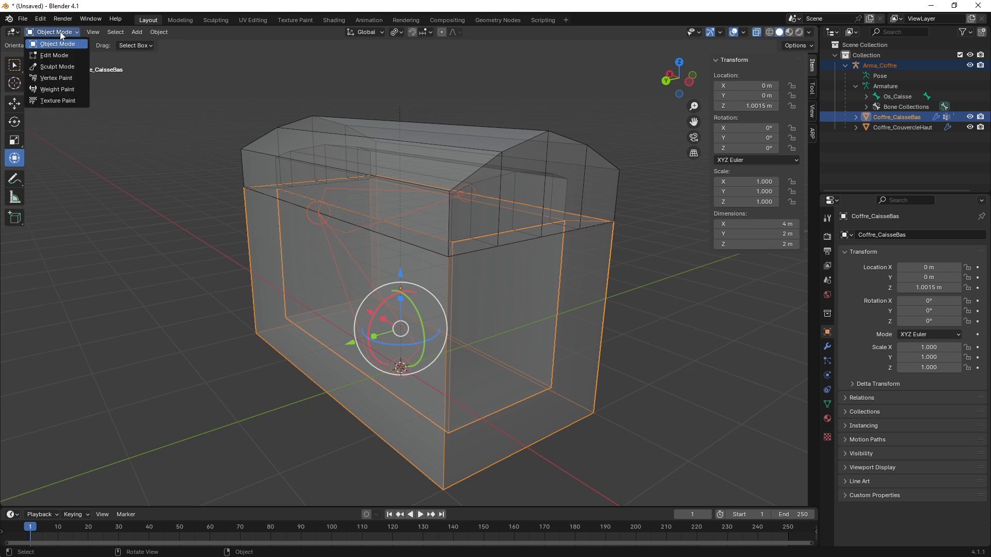
pyautogui.click(58, 89)
pyautogui.keyDown('alt'); pyautogui.click(369, 203); pyautogui.keyUp('alt')
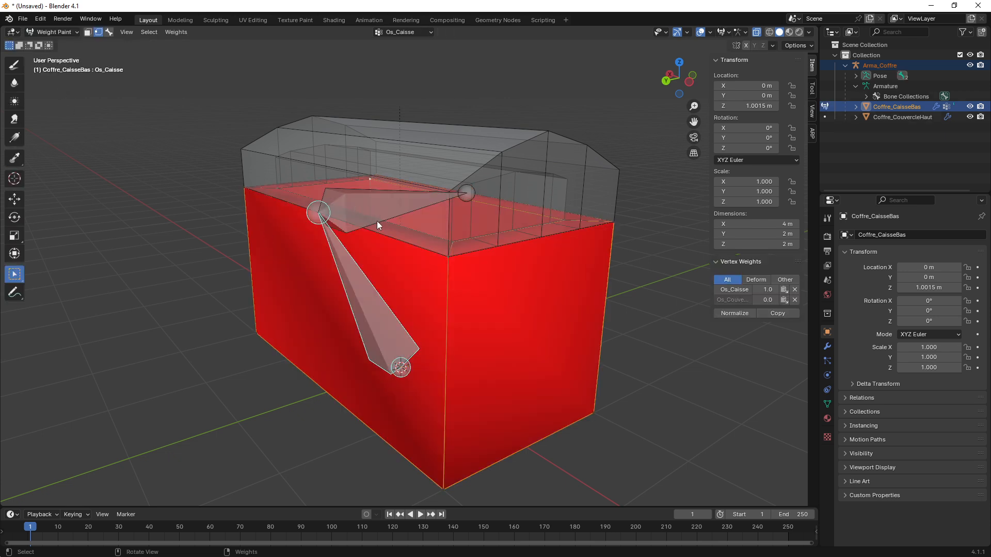
pyautogui.click(105, 32)
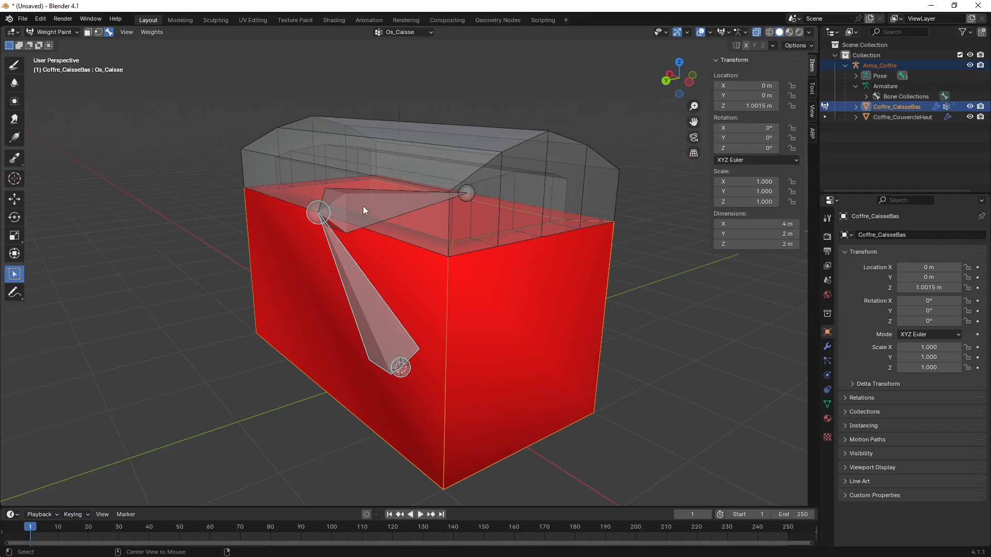
pyautogui.click(640, 404)
pyautogui.moveTo(370, 252); pyautogui.dragTo(362, 200, button='middle')
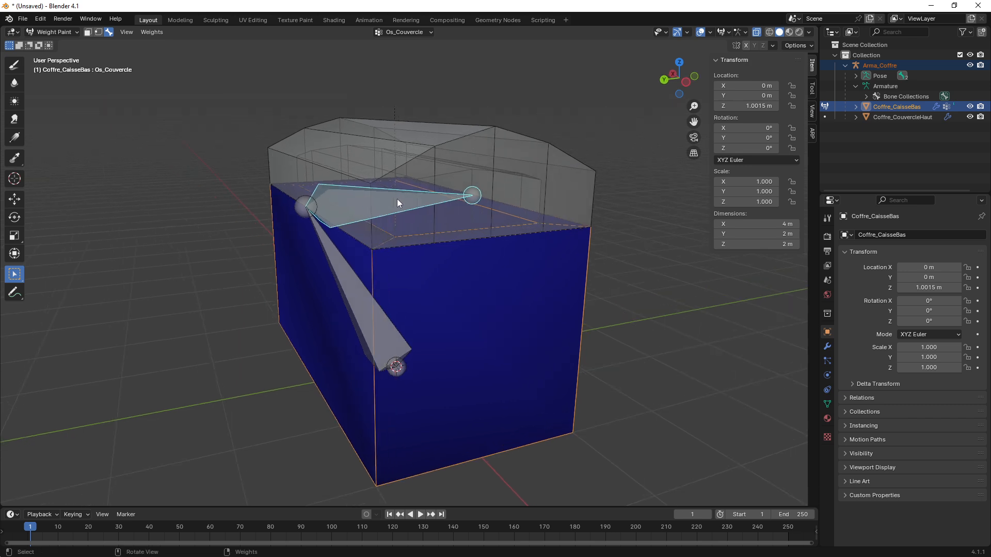
pyautogui.moveTo(461, 306); pyautogui.dragTo(462, 292, button='middle')
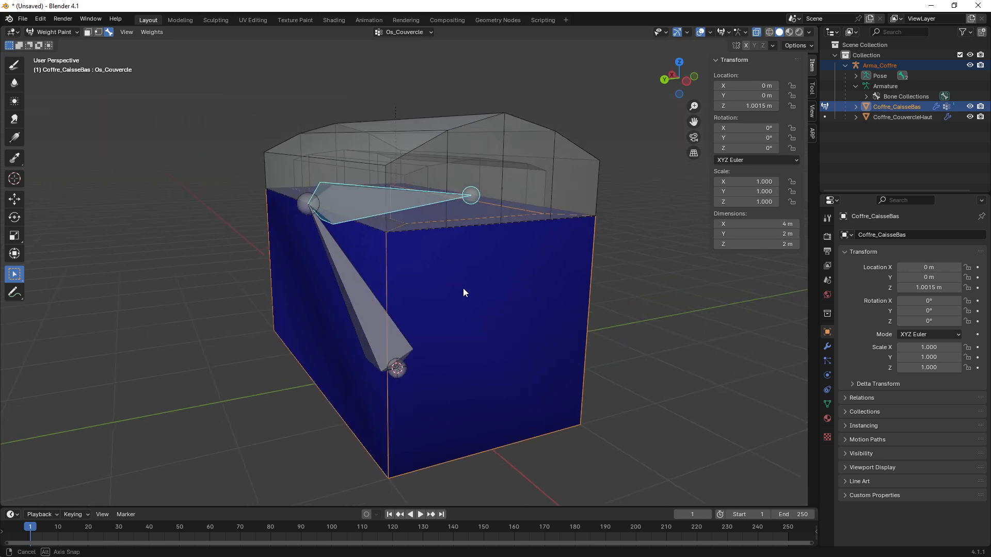
pyautogui.click(358, 303)
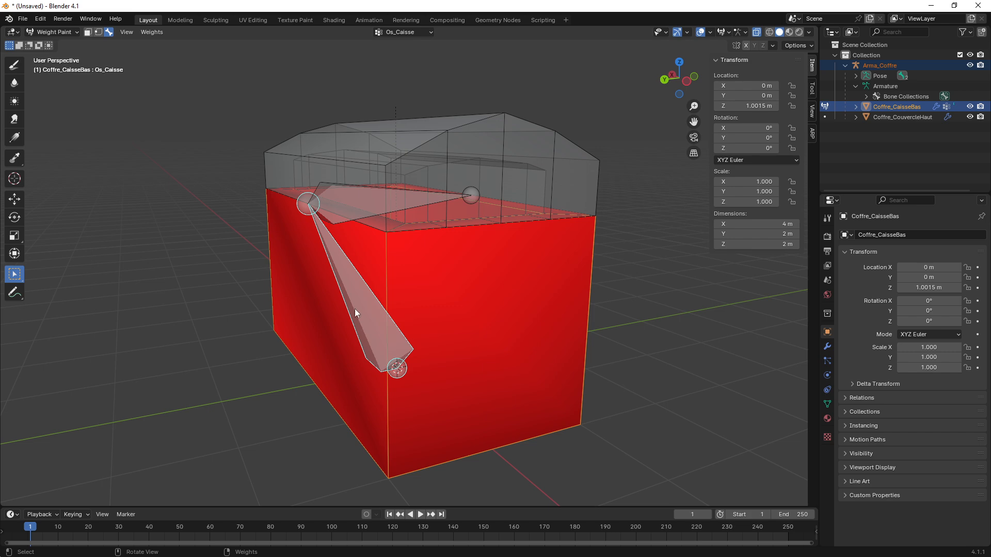
pyautogui.moveTo(491, 271); pyautogui.dragTo(407, 284, button='middle')
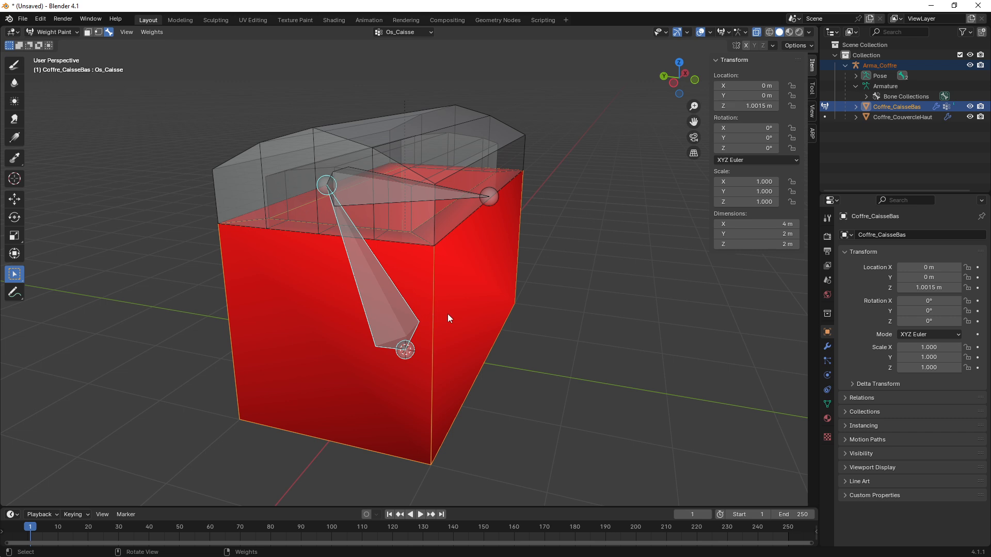
pyautogui.moveTo(443, 302); pyautogui.dragTo(421, 281, button='middle')
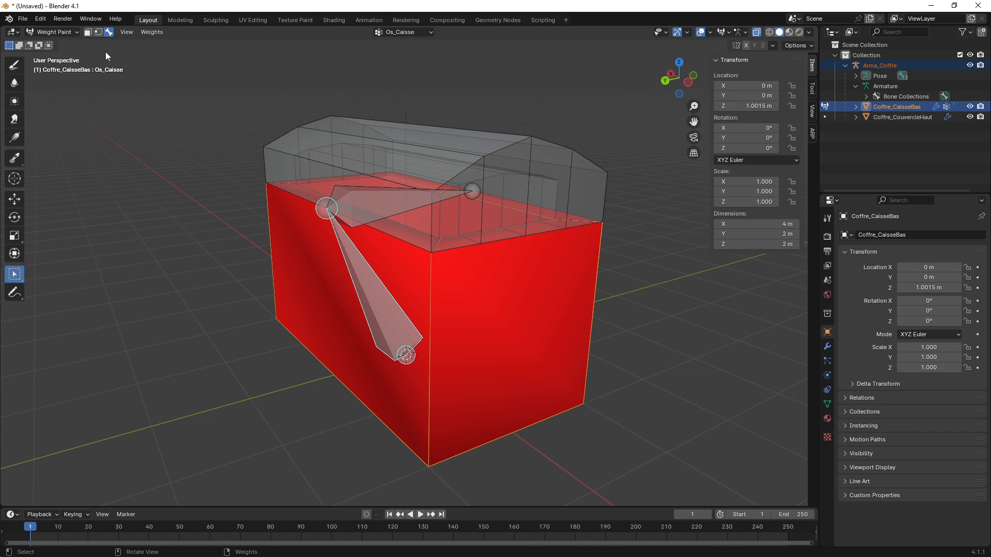
# Return to Object Mode, select only Arma_Coffre, and switch it to Pose Mode
pyautogui.click(66, 33)
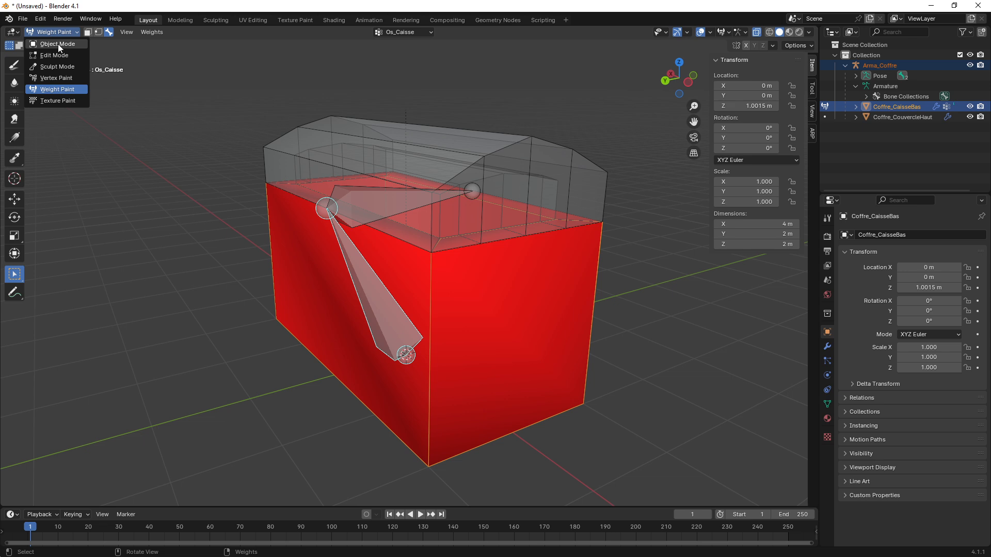
pyautogui.click(57, 45)
pyautogui.click(342, 247)
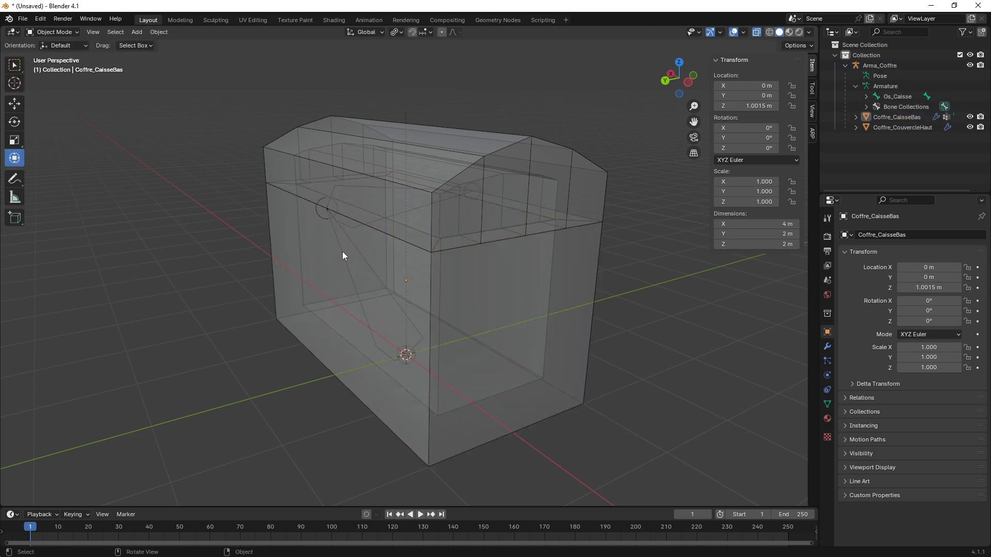
pyautogui.click(342, 252)
pyautogui.click(342, 257)
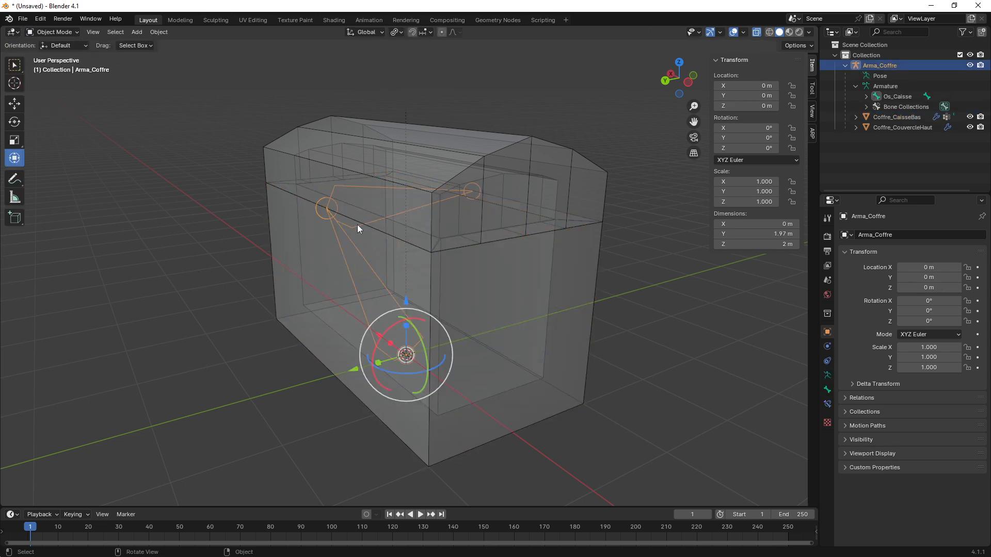
pyautogui.click(69, 33)
pyautogui.click(61, 68)
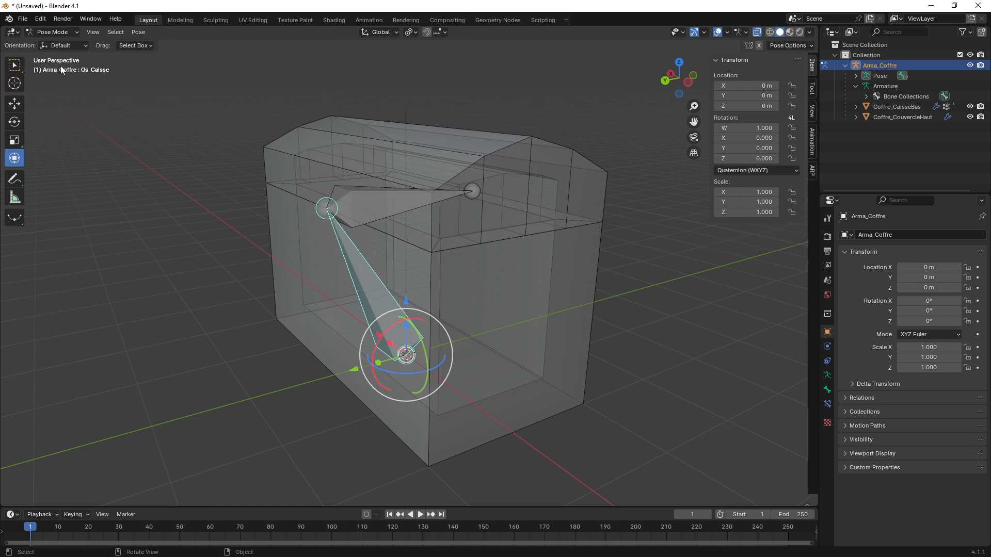
# Try moving the Os_Caisse bone to test how the whole chest follows, and cancel the move
pyautogui.scroll(-2, 371, 368)
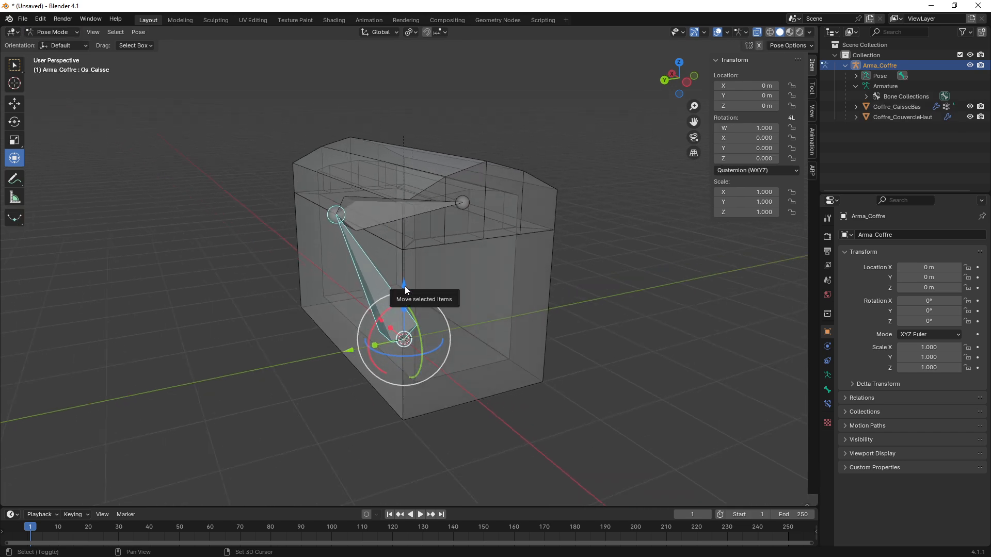
pyautogui.press('g')
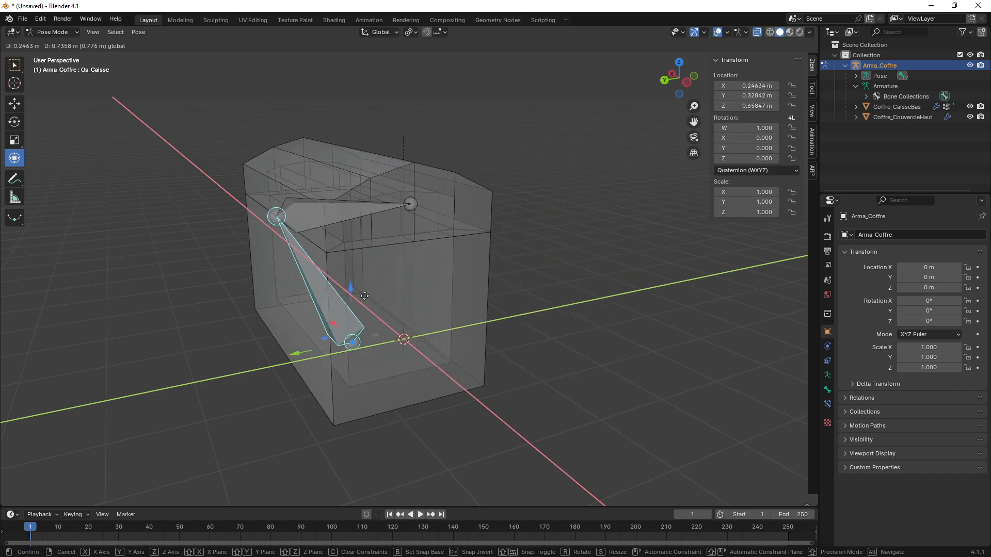
pyautogui.press('Escape')
# Select the Os_Couvercle bone and rotate it about -95.8° around the global X axis to open the lid
pyautogui.click(355, 215)
pyautogui.moveTo(389, 248); pyautogui.dragTo(376, 228, button='middle')
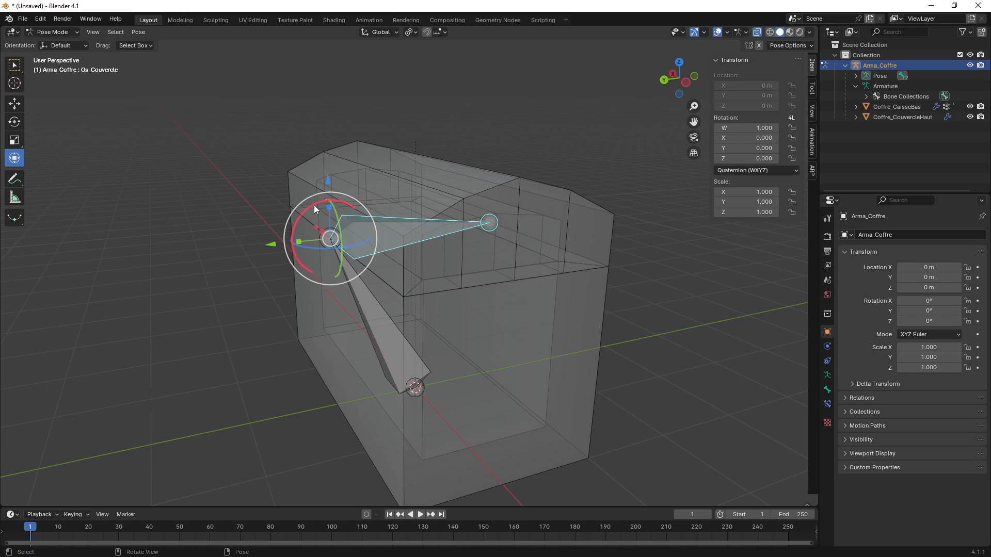
pyautogui.moveTo(313, 206); pyautogui.dragTo(264, 273)
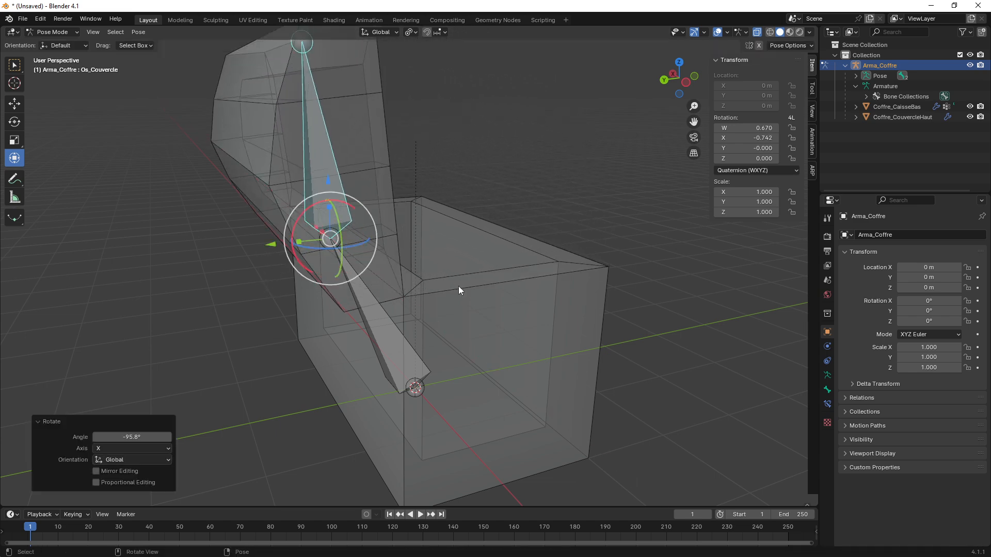
pyautogui.moveTo(458, 286); pyautogui.dragTo(425, 287, button='middle')
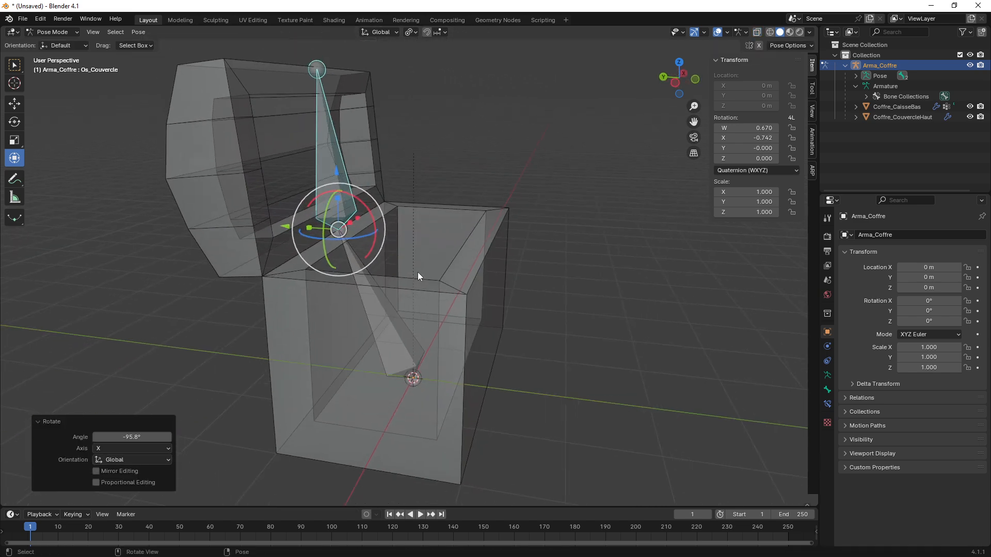
pyautogui.moveTo(394, 256)
pyautogui.mouseDown(button='middle')
pyautogui.moveTo(351, 268)
pyautogui.moveTo(485, 249)
pyautogui.moveTo(401, 263)
pyautogui.mouseUp(button='middle')
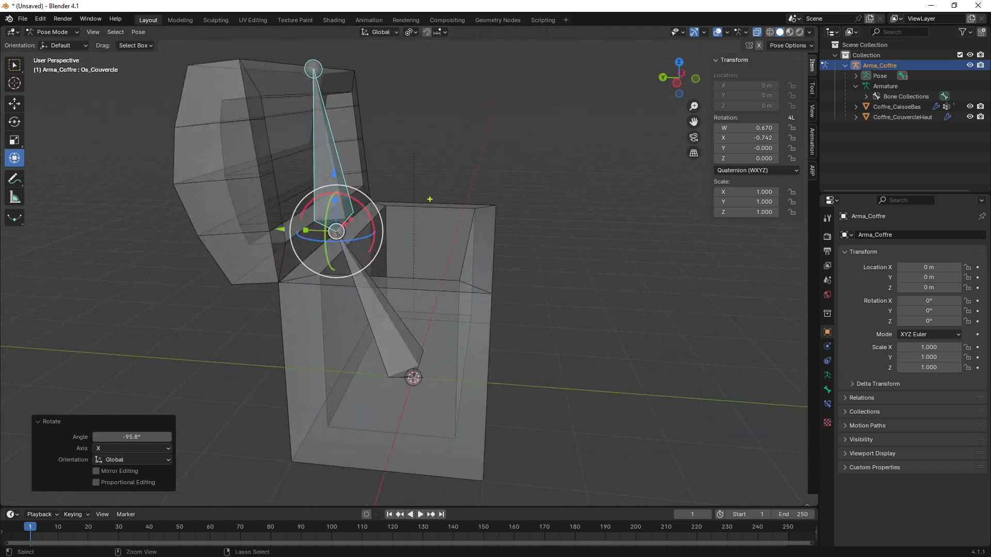
pyautogui.moveTo(435, 178)
pyautogui.mouseDown()
pyautogui.moveTo(336, 157)
pyautogui.moveTo(355, 166)
pyautogui.mouseUp()
pyautogui.moveTo(386, 202)
pyautogui.mouseDown()
pyautogui.moveTo(310, 399)
pyautogui.moveTo(534, 289)
pyautogui.moveTo(435, 176)
pyautogui.mouseUp()
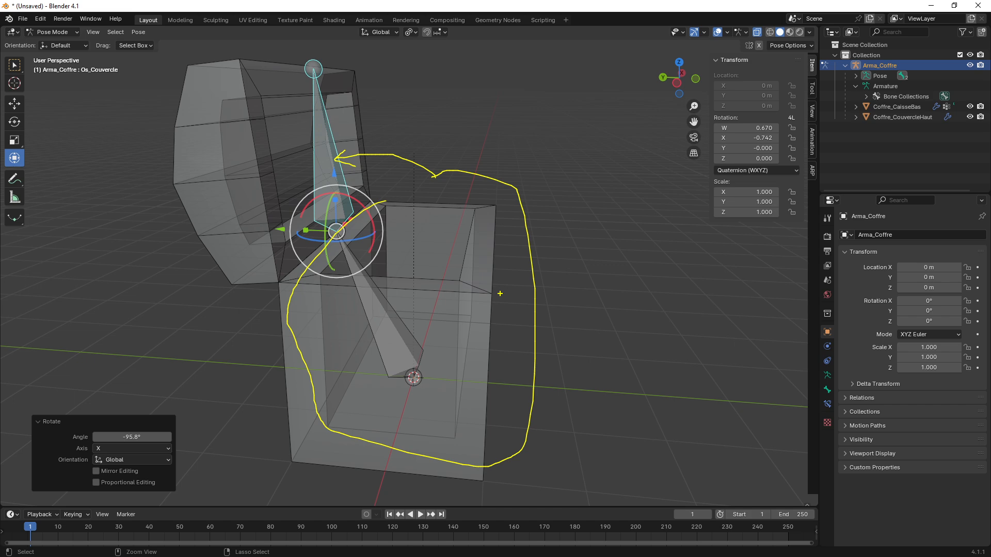
pyautogui.press('Escape')
pyautogui.moveTo(404, 258); pyautogui.dragTo(377, 216, button='middle')
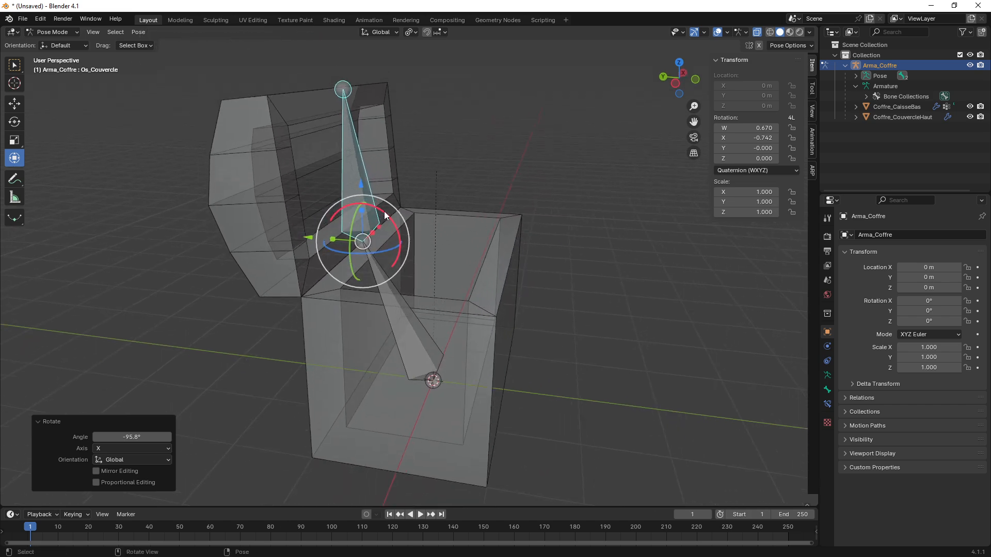
# Try rotating the Os_Couvercle bone about -46.2° around the global Y axis, and with Trackball by about -58.4° and 9.17°
pyautogui.moveTo(385, 215)
pyautogui.mouseDown()
pyautogui.moveTo(448, 300)
pyautogui.moveTo(286, 228)
pyautogui.moveTo(381, 193)
pyautogui.moveTo(395, 202)
pyautogui.moveTo(390, 215)
pyautogui.mouseUp()
pyautogui.moveTo(390, 215); pyautogui.dragTo(340, 255, button='middle')
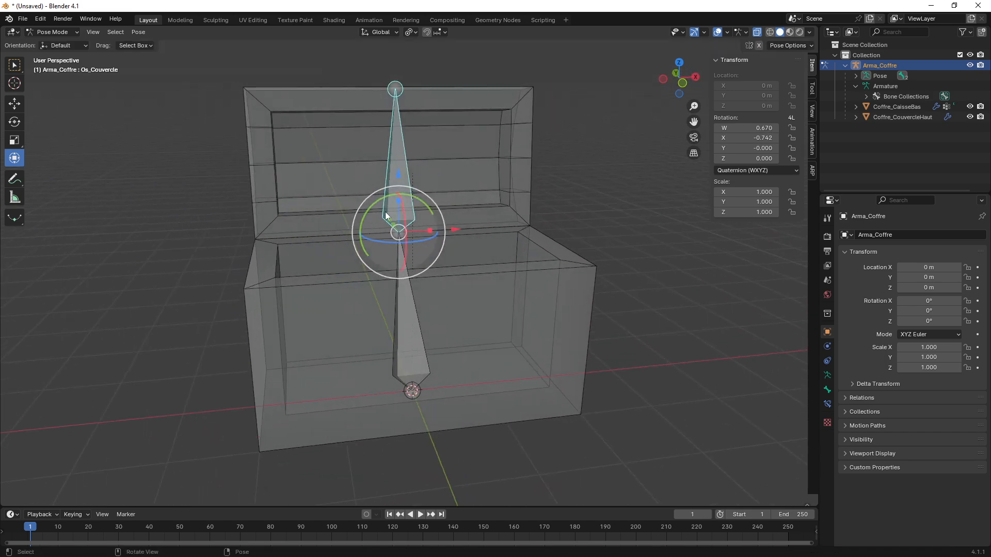
pyautogui.moveTo(398, 211); pyautogui.dragTo(367, 212, button='middle')
pyautogui.moveTo(383, 202); pyautogui.dragTo(367, 252)
pyautogui.moveTo(366, 253); pyautogui.dragTo(407, 237, button='middle')
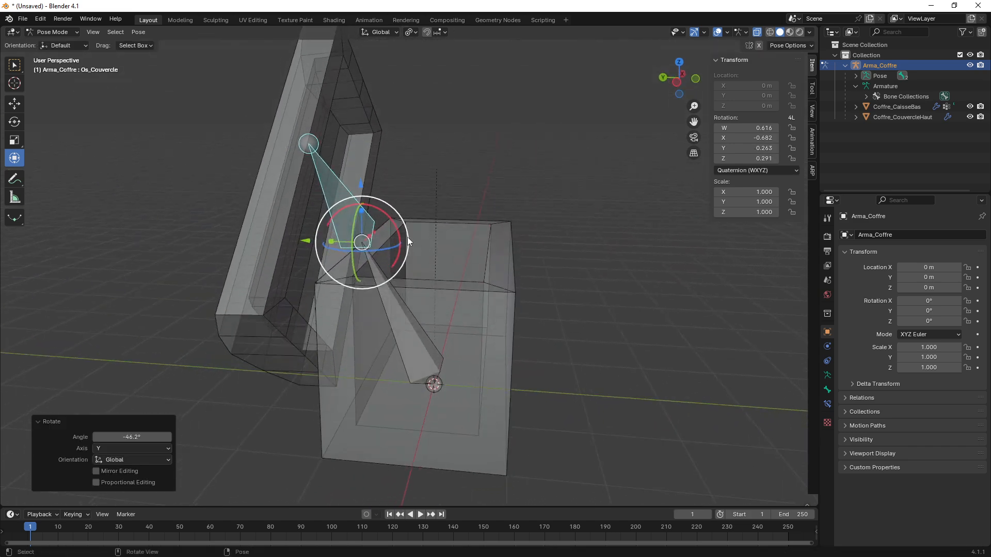
pyautogui.press('r')
pyautogui.press('r')
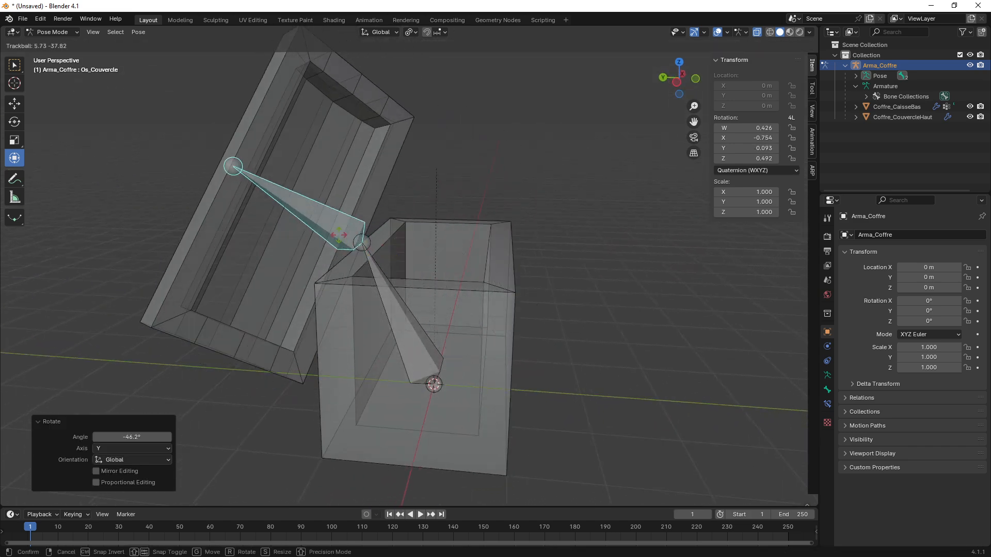
pyautogui.click(420, 211)
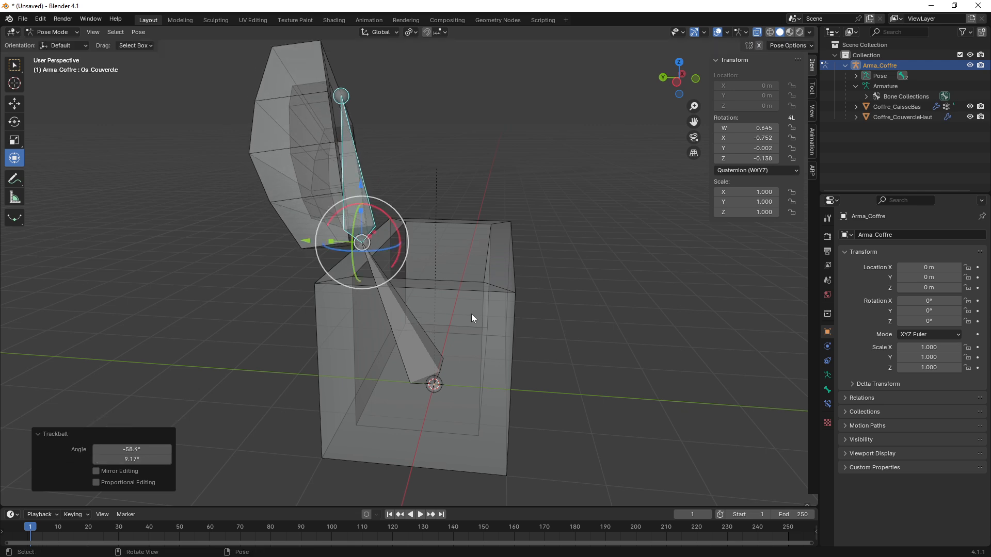
# Select all bones of Arma_Coffre and clear all their pose transforms
pyautogui.press('a')
pyautogui.click(139, 32)
pyautogui.moveTo(227, 54)
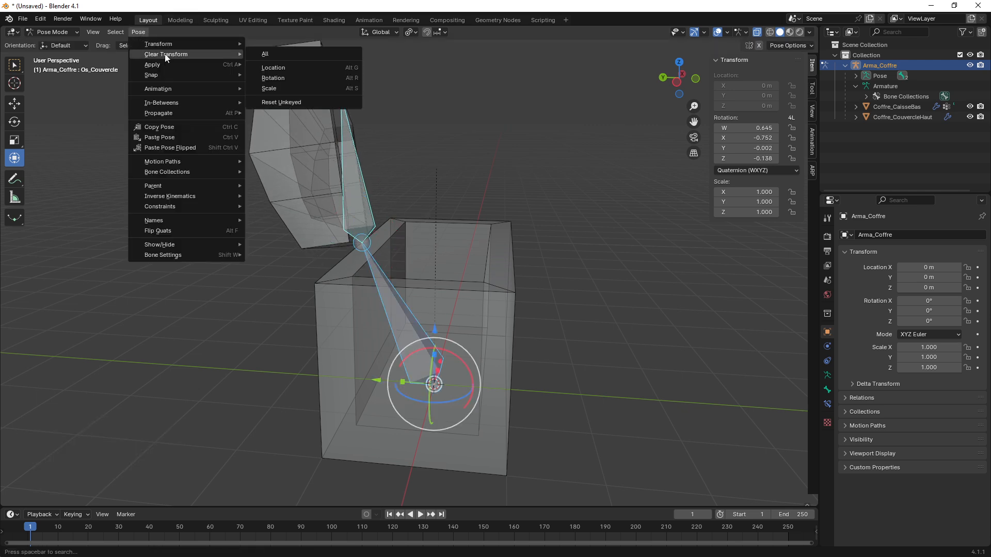
pyautogui.click(271, 53)
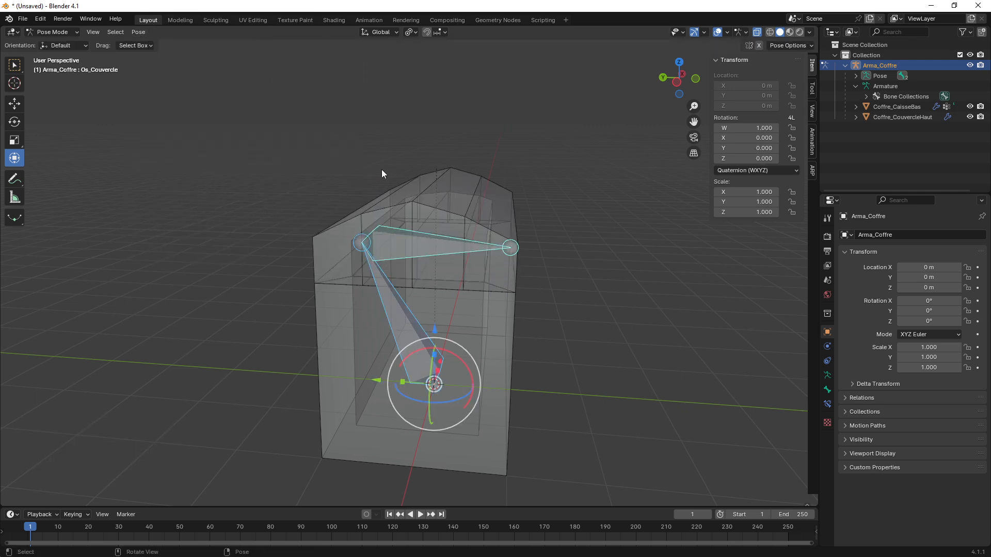
# Switch Arma_Coffre to Object Mode and turn off the X-ray display to show the chest as solid
pyautogui.click(73, 34)
pyautogui.click(49, 48)
pyautogui.hotkey('alt', 'z')
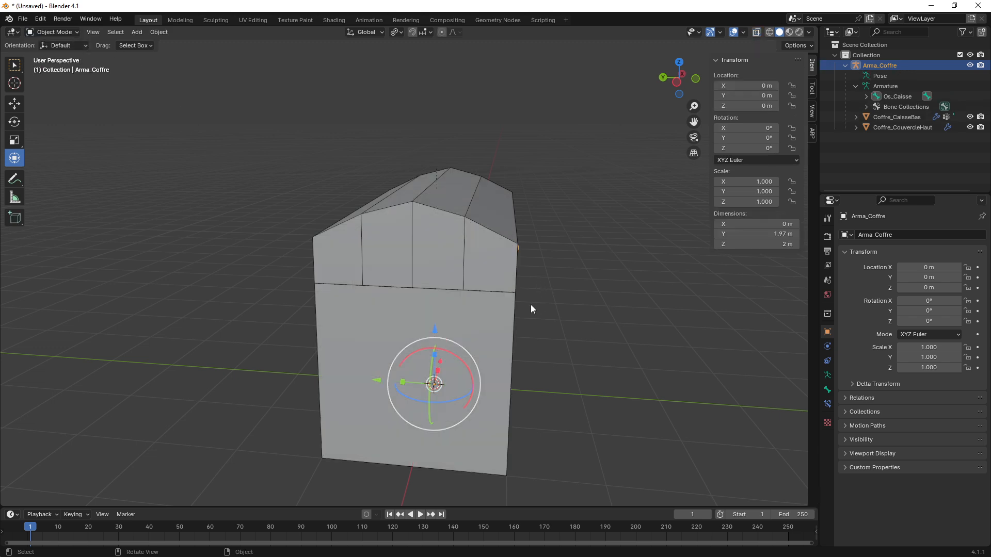
pyautogui.moveTo(531, 305); pyautogui.dragTo(451, 283, button='middle')
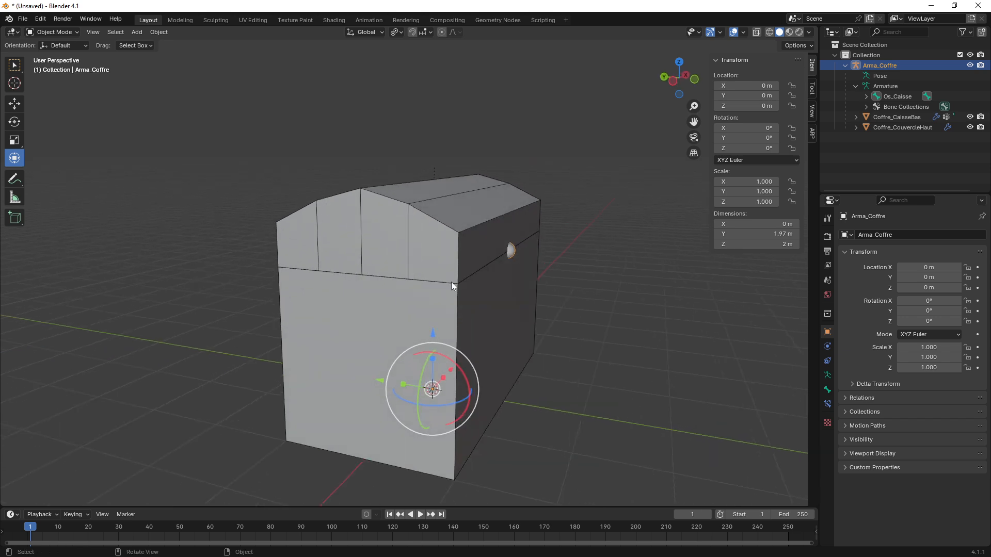
# Return Arma_Coffre to Pose Mode, compare the display with X-ray toggled, and select only the Os_Couvercle bone
pyautogui.click(67, 32)
pyautogui.click(66, 66)
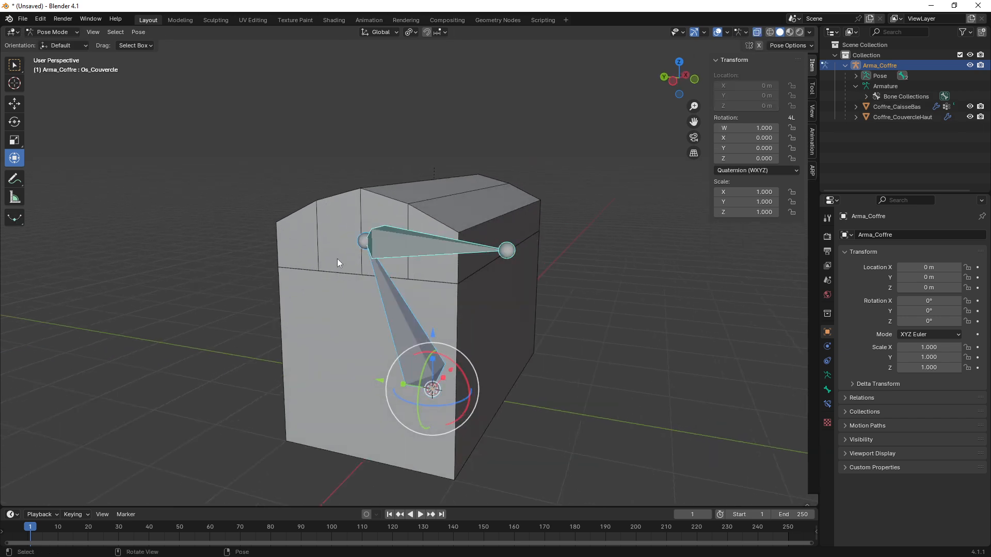
pyautogui.hotkey('alt', 'z')
pyautogui.hotkey('alt', 'z')
pyautogui.hotkey('alt', 'z')
pyautogui.hotkey('alt', 'z')
pyautogui.click(407, 252)
pyautogui.moveTo(426, 285); pyautogui.dragTo(413, 248, button='middle')
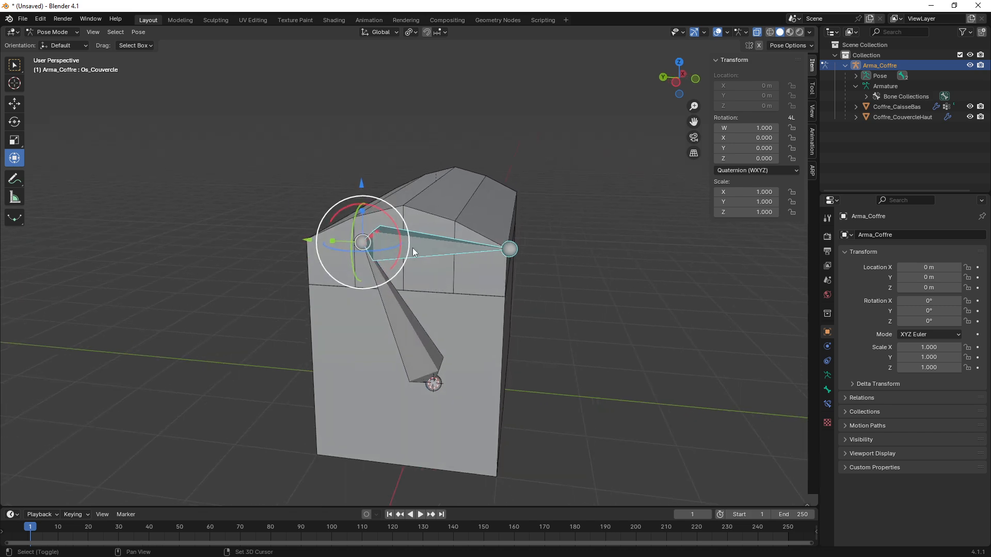
# Rotate Os_Couvercle about -90.2° around the global X axis to open the lid, and by a further -51.8° around the same axis
pyautogui.moveTo(406, 246); pyautogui.dragTo(361, 242)
pyautogui.moveTo(361, 243); pyautogui.dragTo(450, 280, button='middle')
pyautogui.moveTo(492, 239); pyautogui.dragTo(424, 295, button='middle')
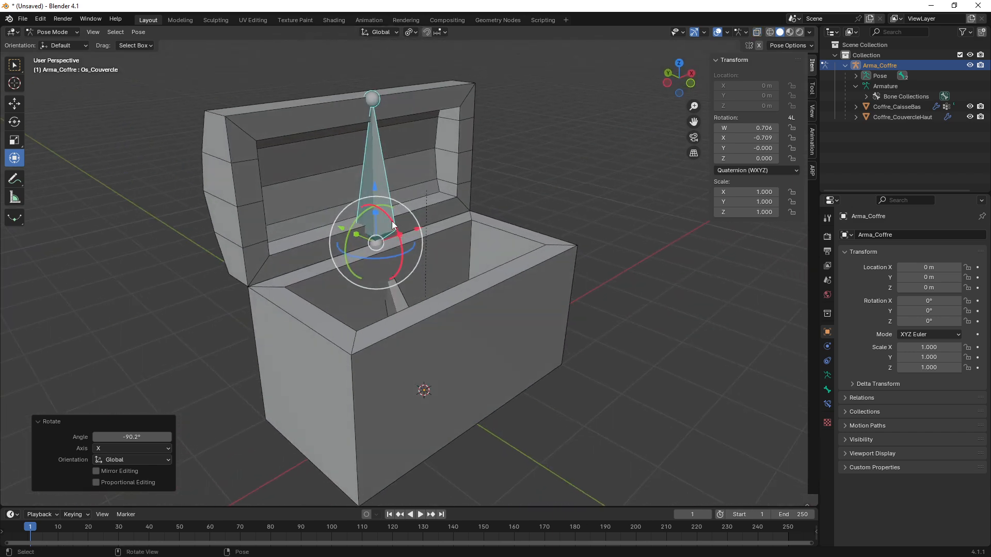
pyautogui.moveTo(391, 221)
pyautogui.mouseDown()
pyautogui.moveTo(403, 251)
pyautogui.moveTo(402, 235)
pyautogui.moveTo(356, 213)
pyautogui.moveTo(387, 232)
pyautogui.moveTo(398, 261)
pyautogui.moveTo(372, 221)
pyautogui.moveTo(401, 250)
pyautogui.moveTo(400, 217)
pyautogui.mouseUp()
pyautogui.moveTo(451, 261); pyautogui.dragTo(471, 257, button='middle')
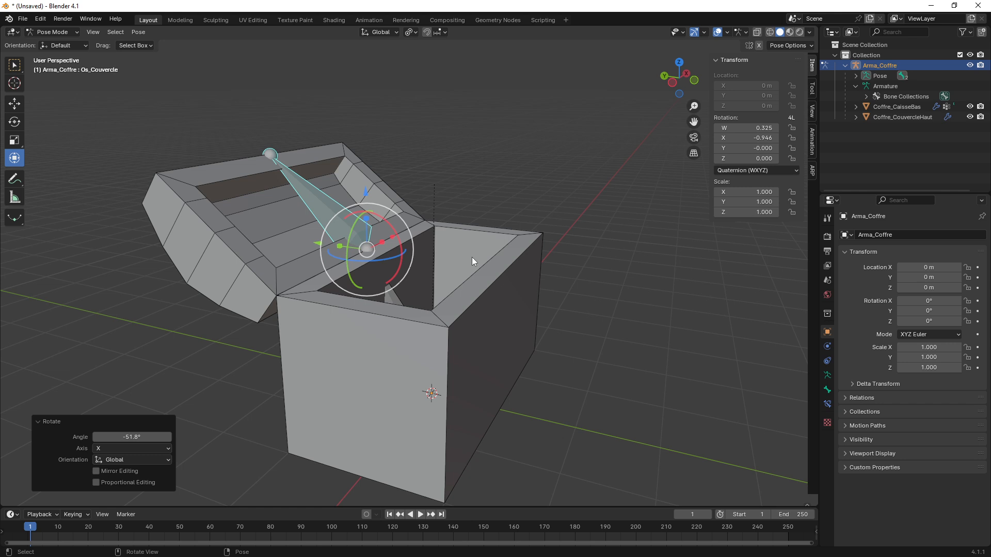
# Select the Os_Caisse bone, and move and rotate it to reposition the whole chest away from the world origin
pyautogui.click(399, 304)
pyautogui.scroll(-1, 426, 360)
pyautogui.keyDown('shift'); pyautogui.moveTo(432, 325); pyautogui.dragTo(507, 225); pyautogui.keyUp('shift')
pyautogui.moveTo(522, 290); pyautogui.dragTo(485, 294)
pyautogui.moveTo(565, 246); pyautogui.dragTo(495, 246, button='middle')
# Select Os_Couvercle, set the transform orientation to Local, and rotate the lid about 36.5° around its local X axis
pyautogui.click(551, 232)
pyautogui.press(',')
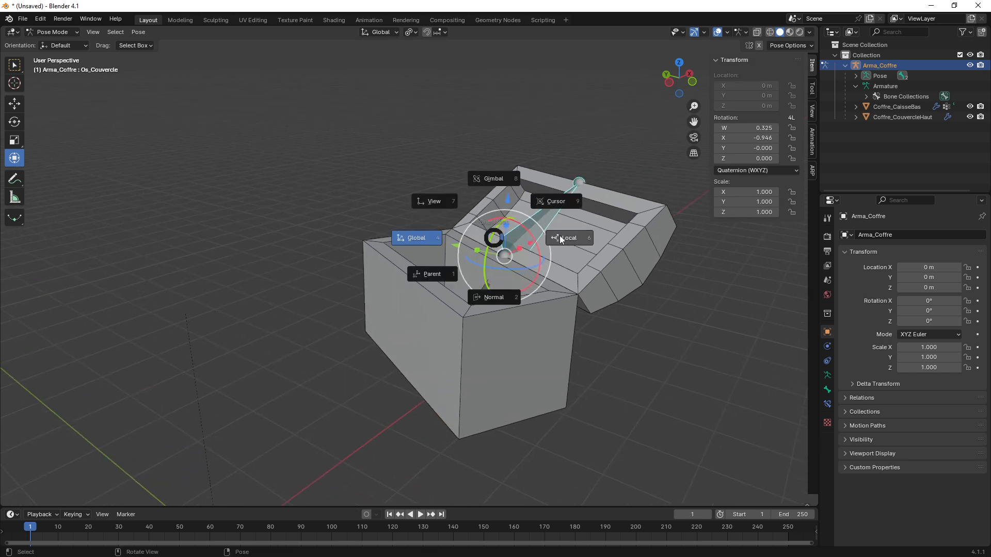
pyautogui.click(561, 238)
pyautogui.press('r')
pyautogui.press('x')
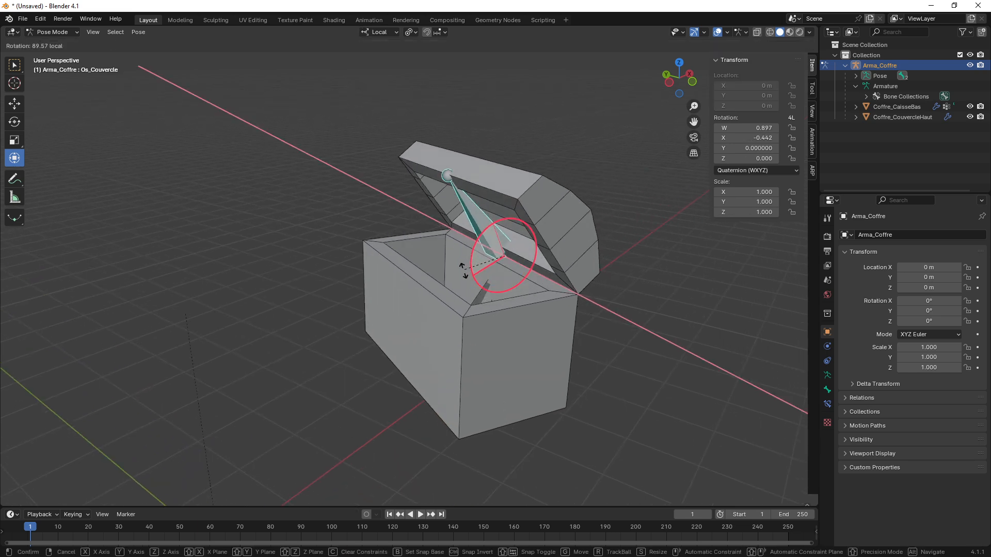
pyautogui.click(504, 243)
pyautogui.moveTo(392, 305); pyautogui.dragTo(456, 287, button='middle')
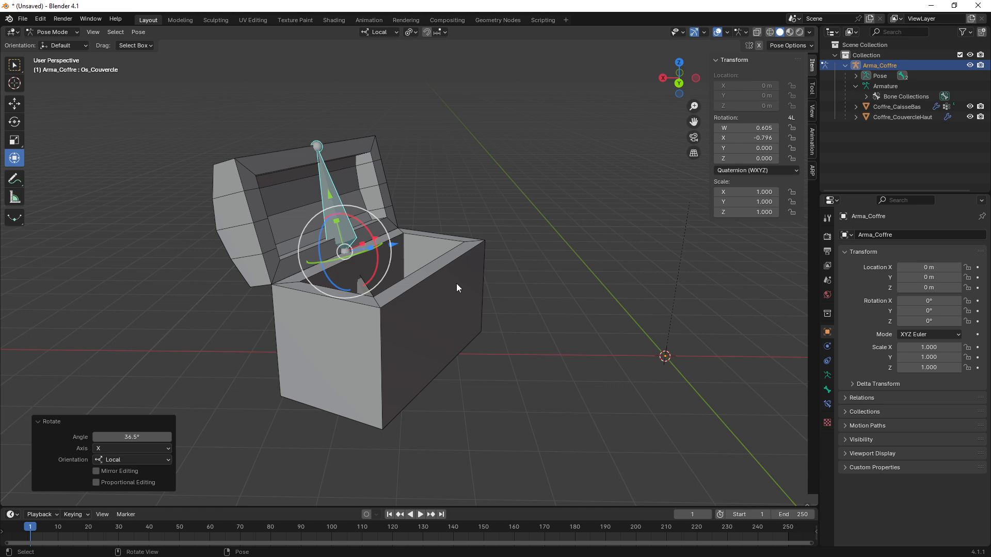
pyautogui.moveTo(456, 284); pyautogui.dragTo(436, 313, button='middle')
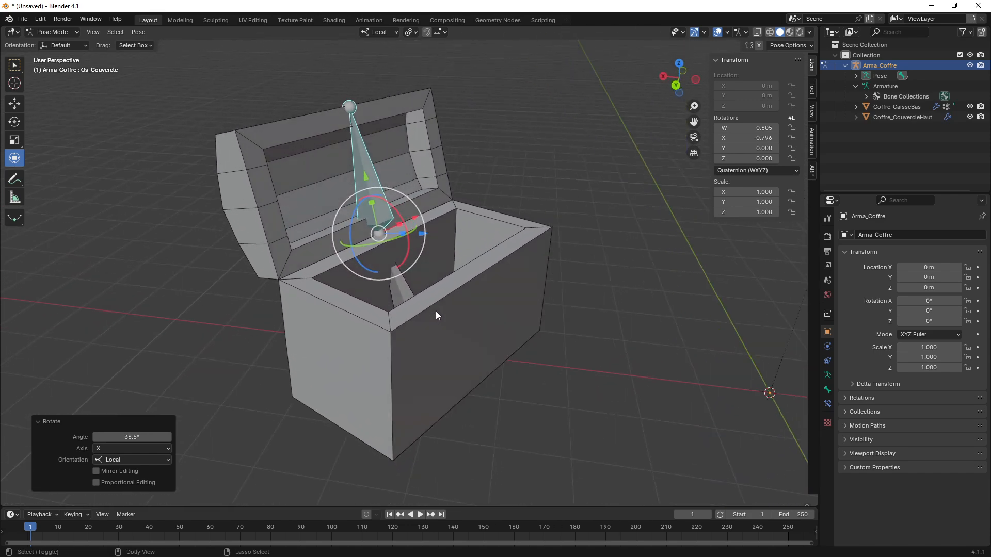